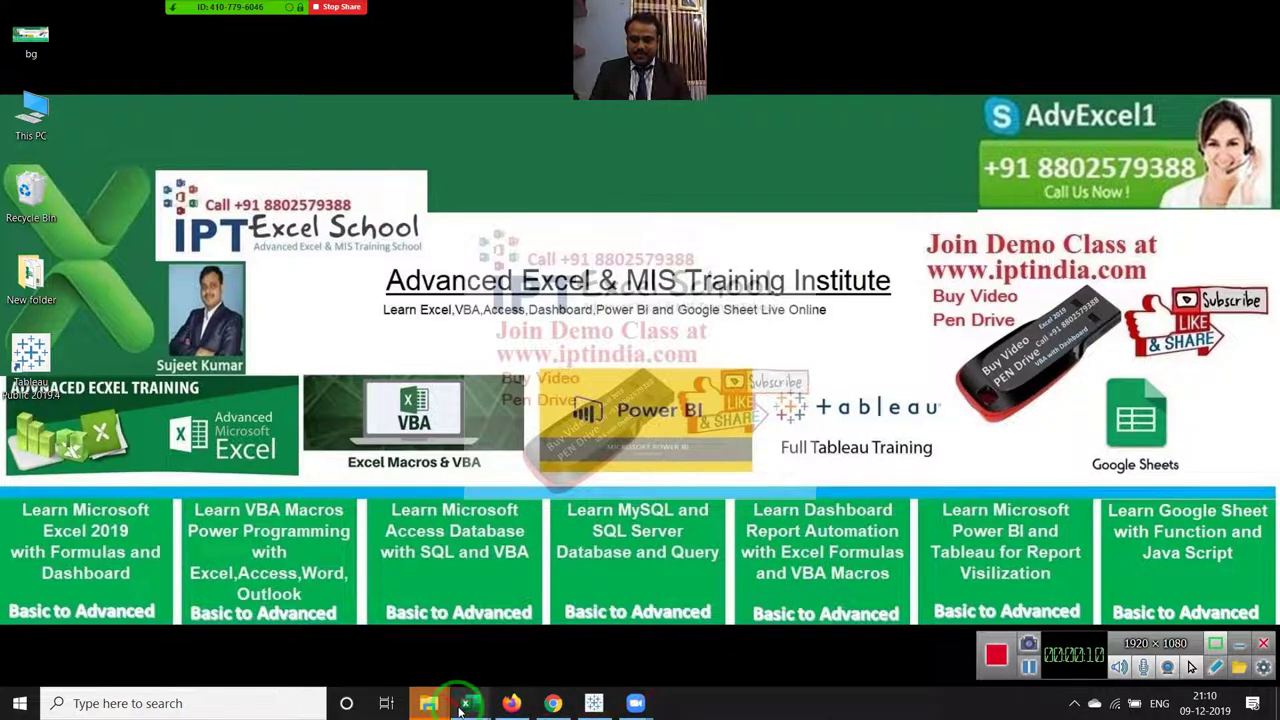
Step: Bring the zone map workbook forward and look over the zone and sales table A2:B11
mouse_move(466, 703)
left_click(478, 640)
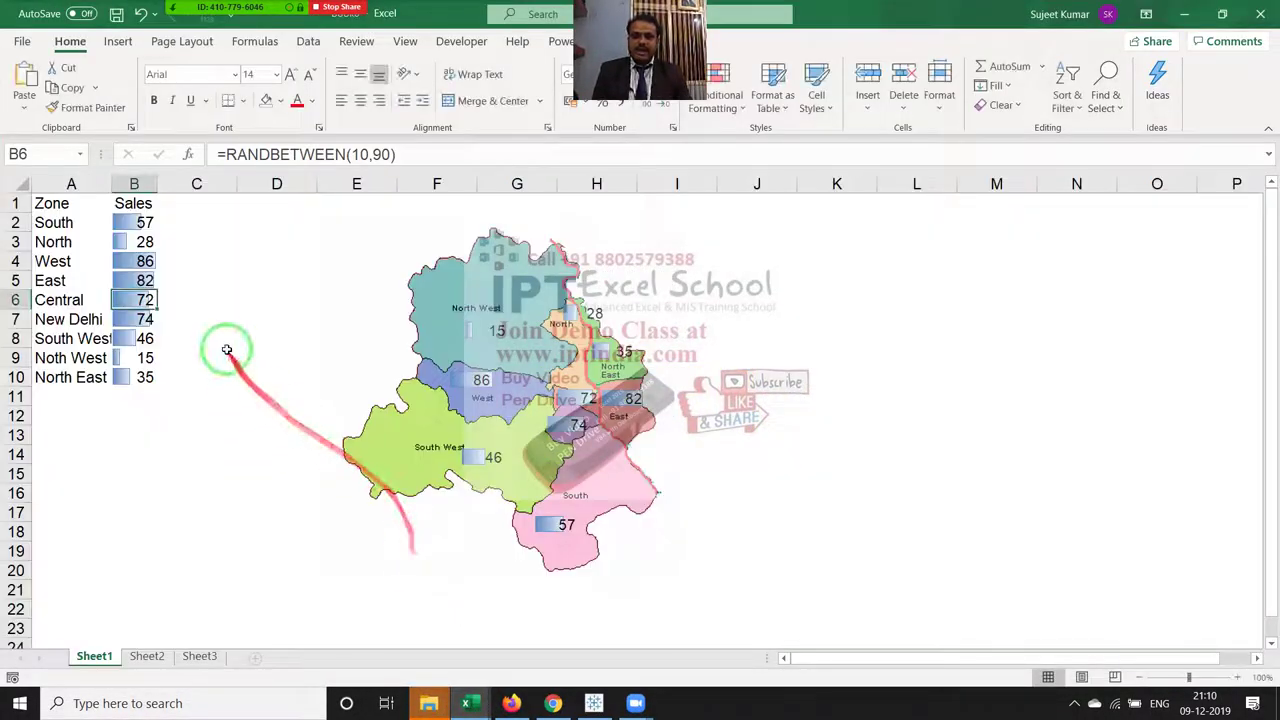
left_click(225, 338)
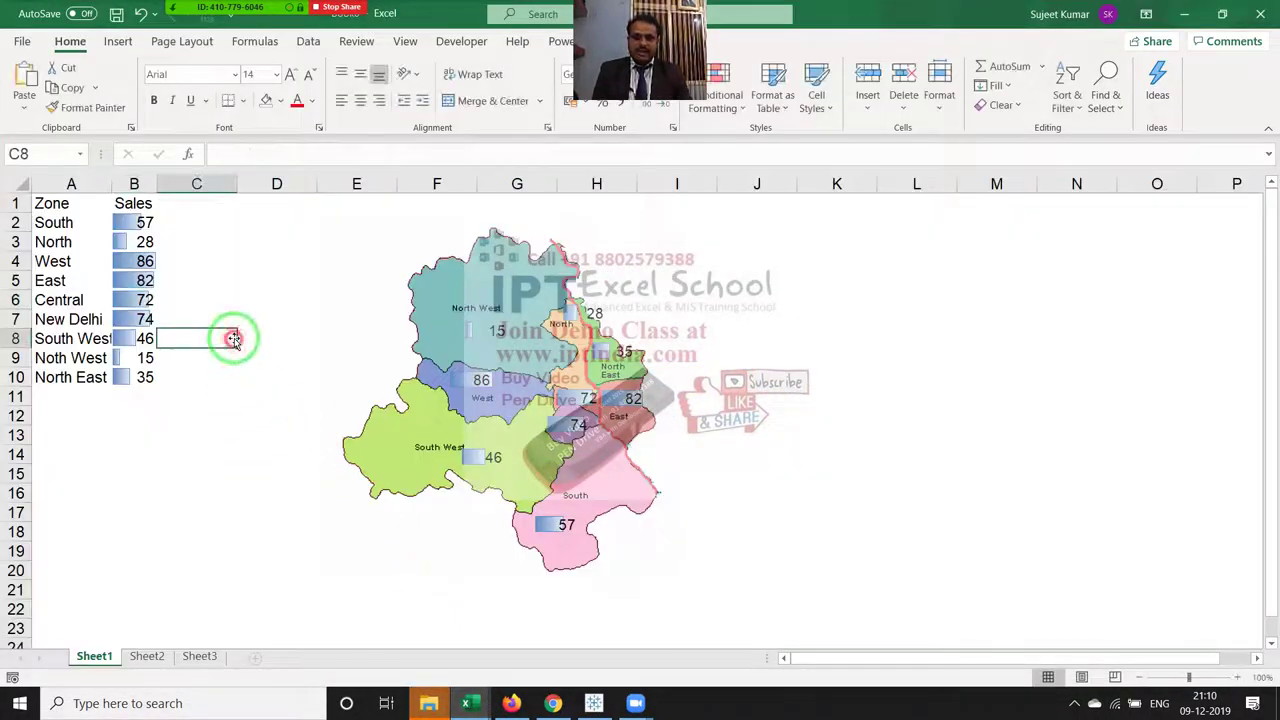
left_click_drag(86, 222, 125, 400)
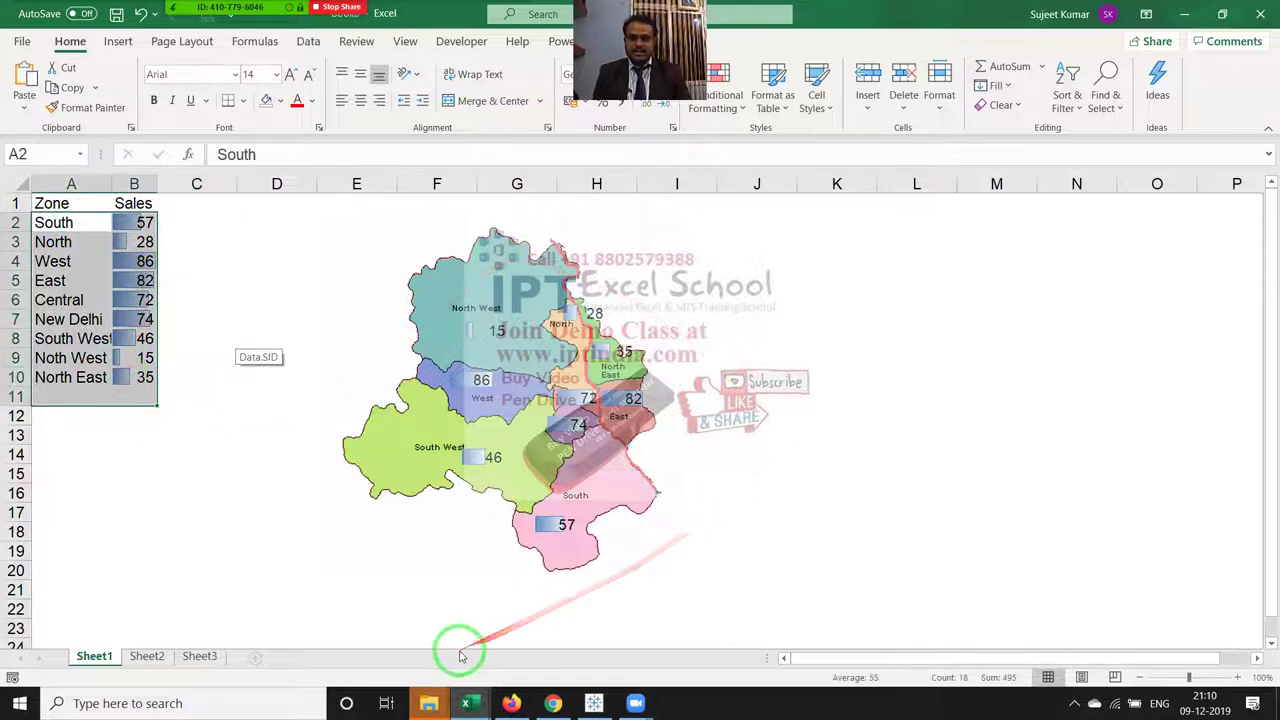
left_click(426, 596)
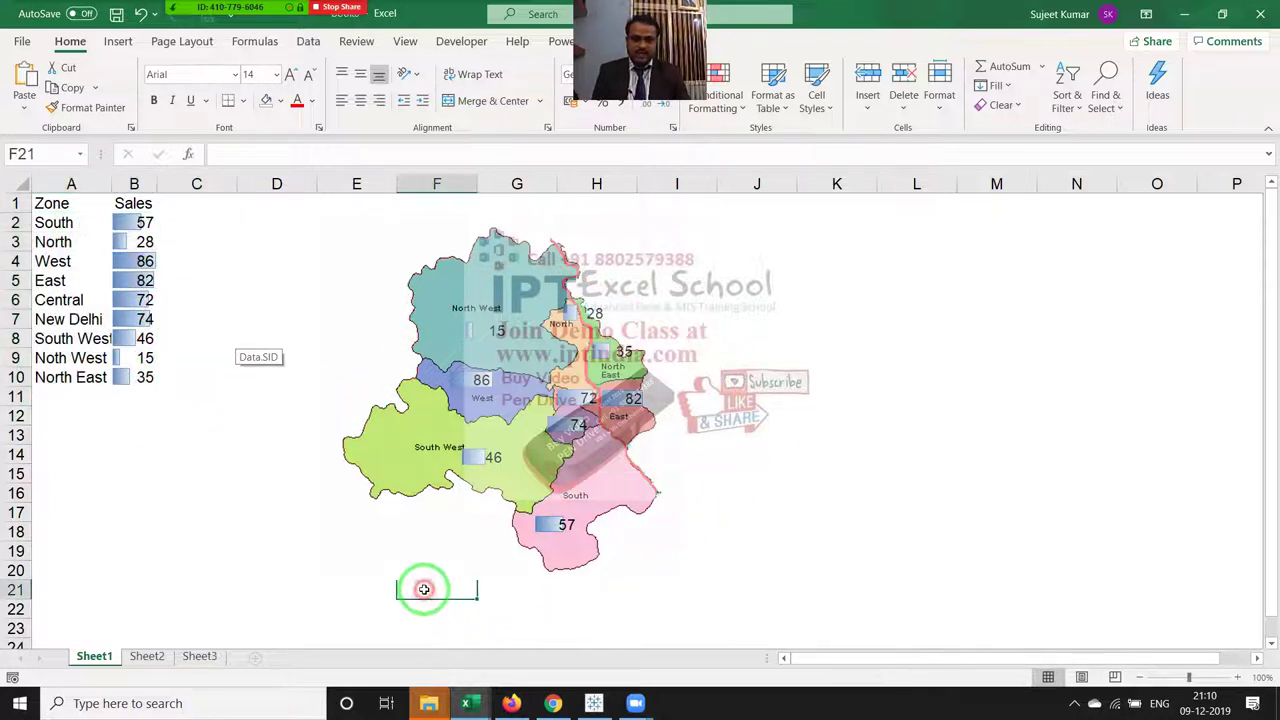
Step: Re-enter B3's =RANDBETWEEN(10,90) to regenerate the sales figures, then minimize Excel
double_click(140, 246)
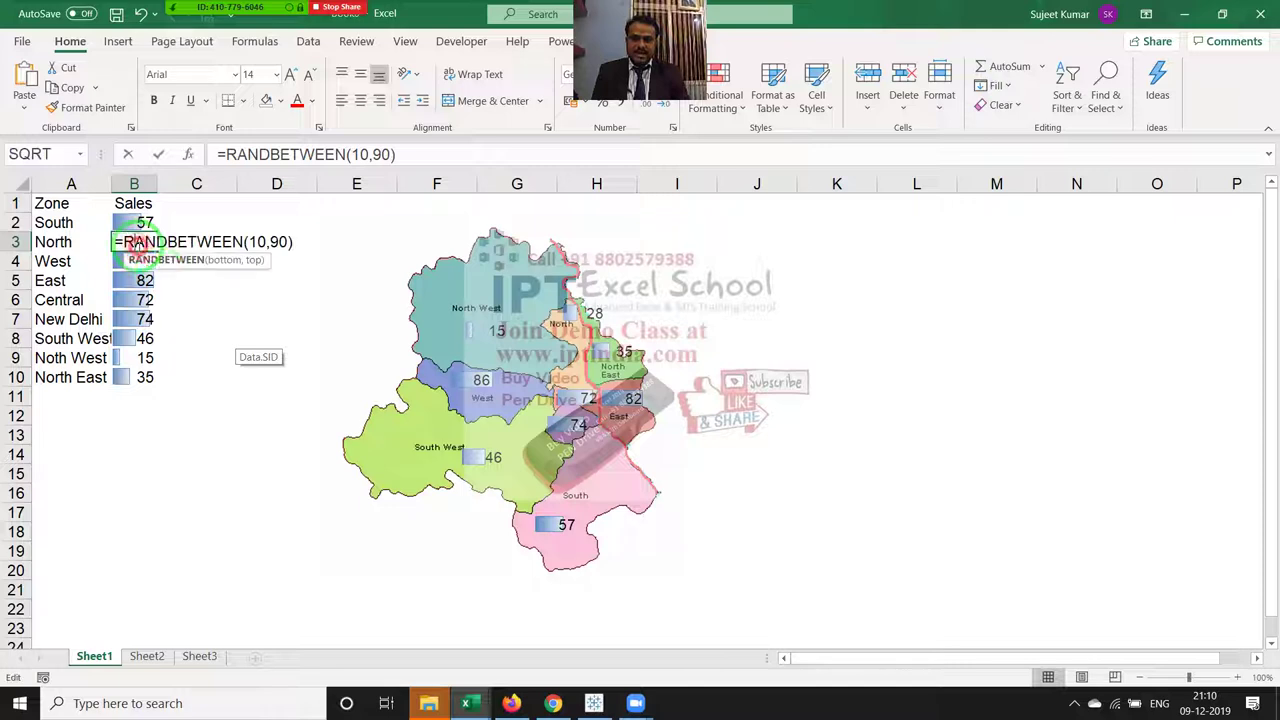
left_click(224, 312)
left_click(214, 303)
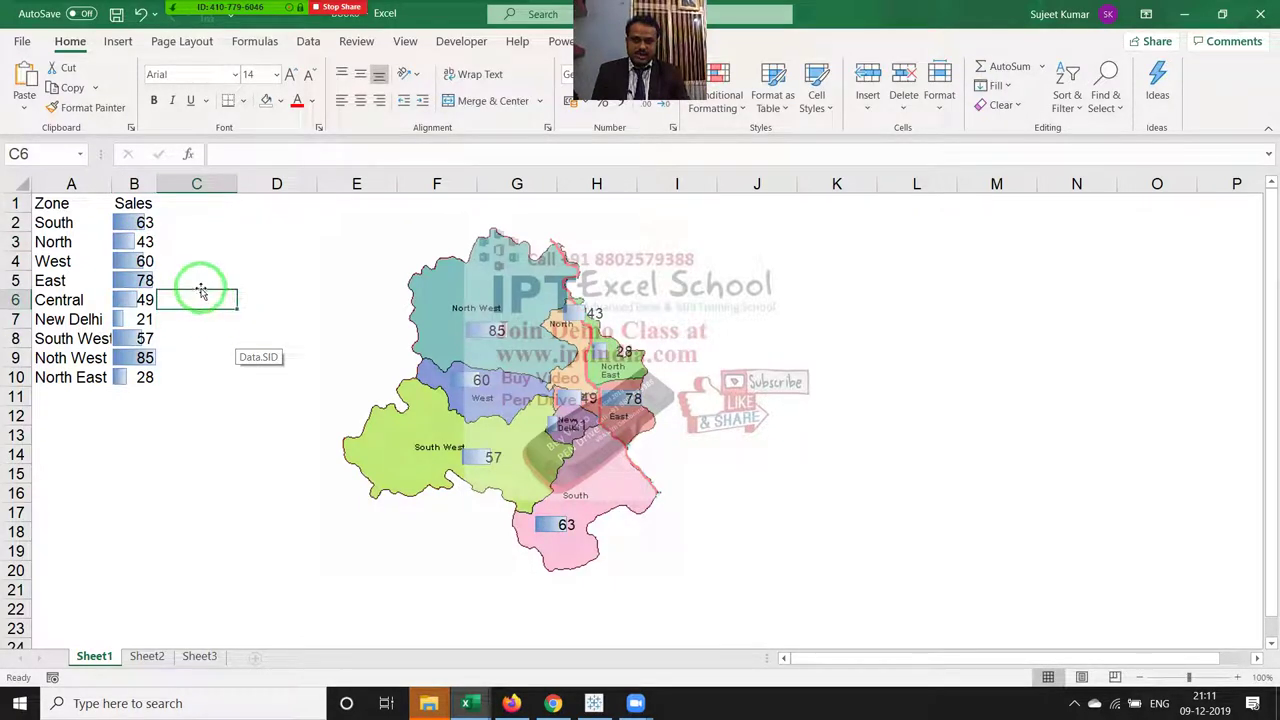
double_click(200, 300)
left_click(207, 318)
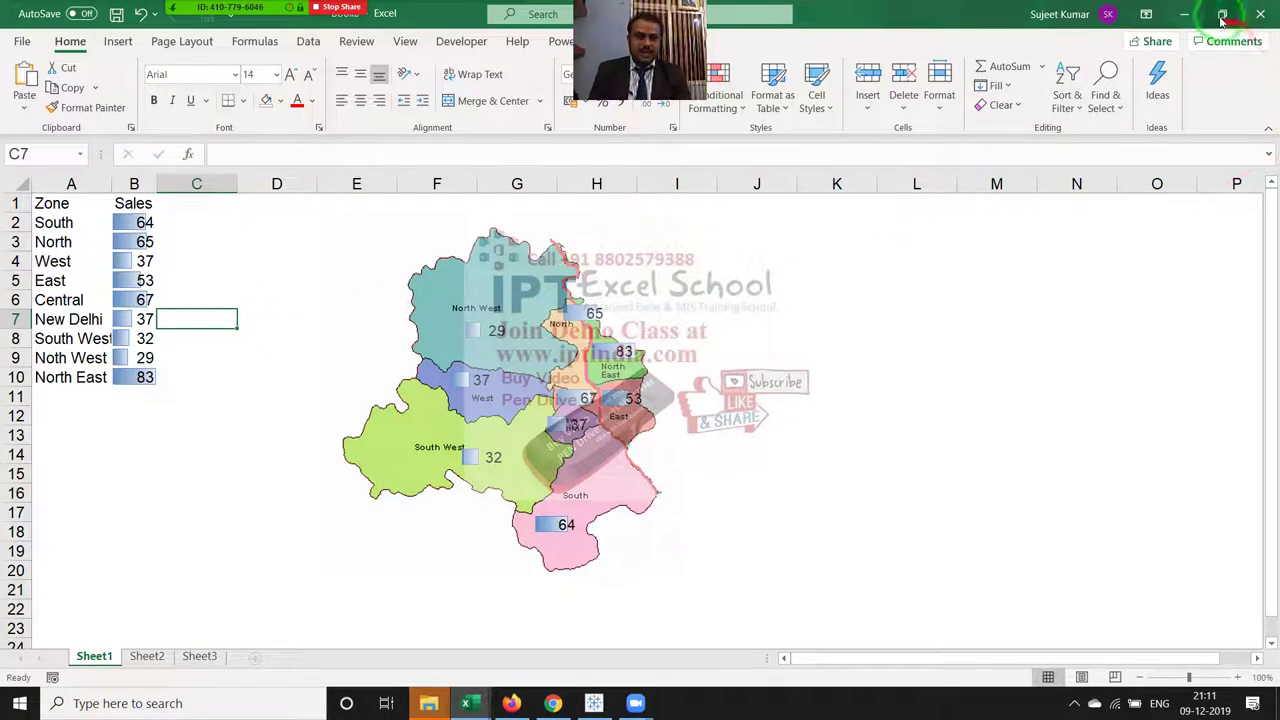
left_click(1187, 14)
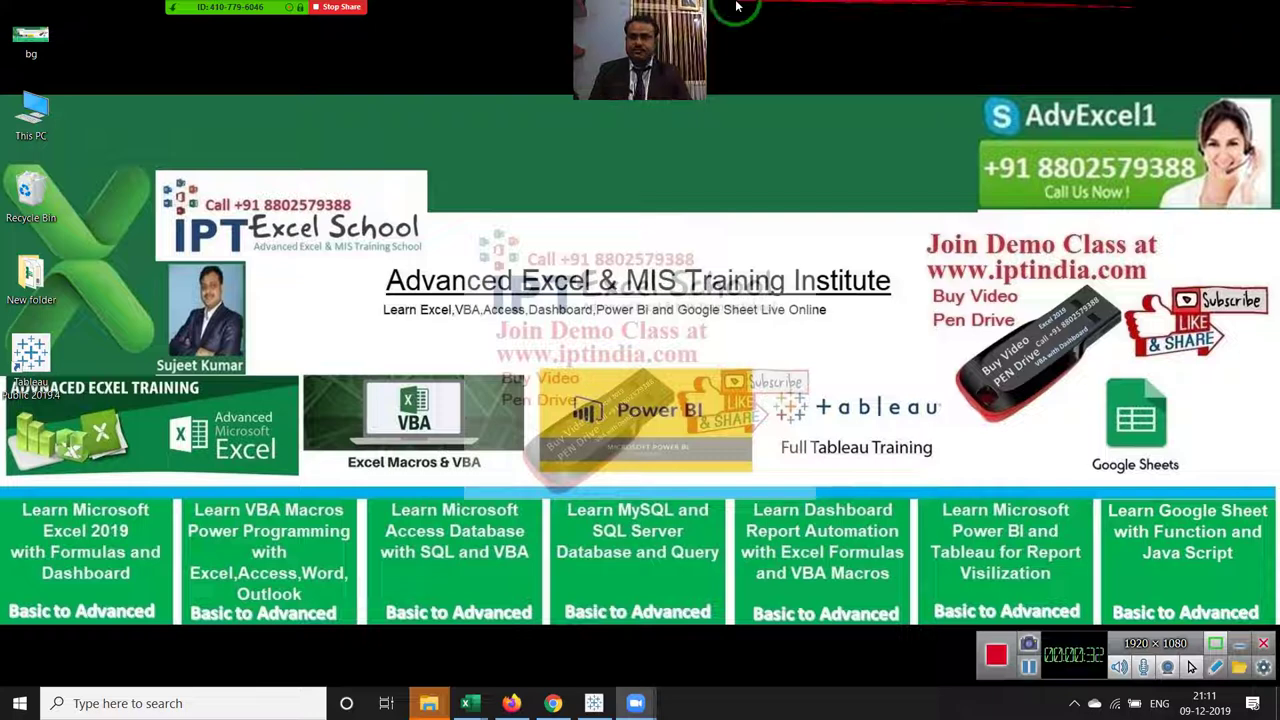
left_click_drag(720, 2, 270, 188)
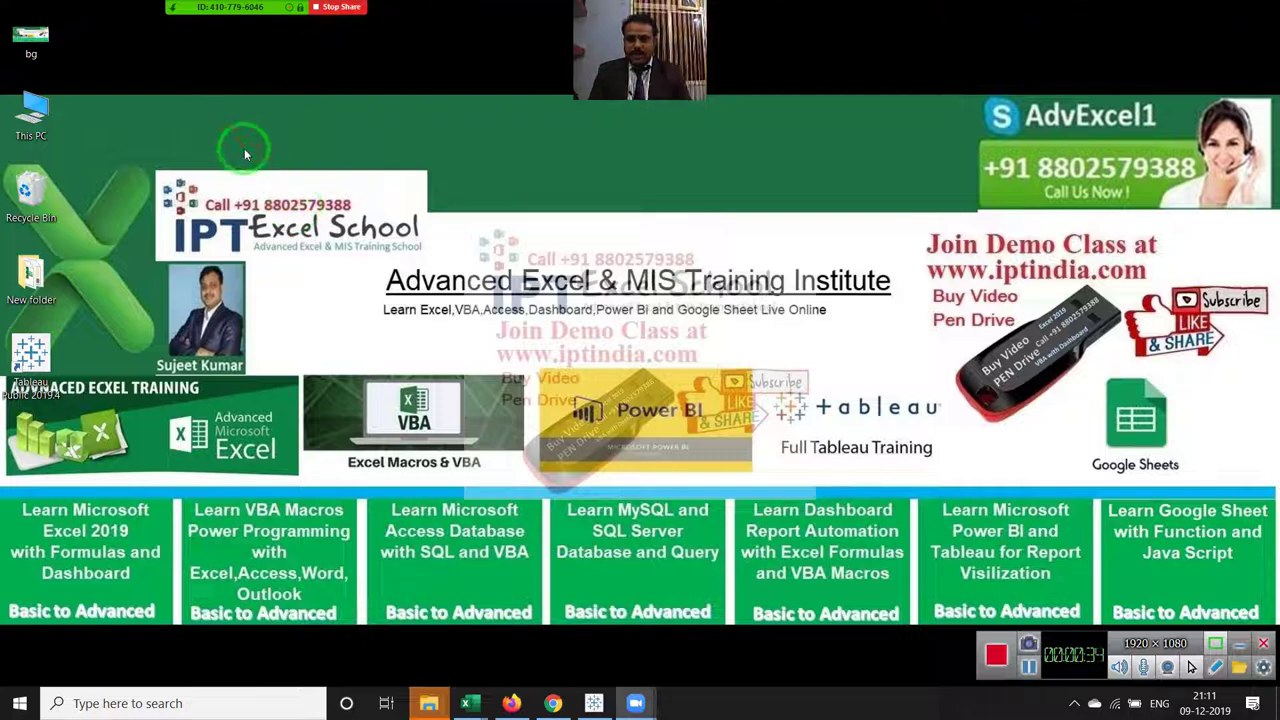
mouse_move(590, 250)
left_mouse_down()
mouse_move(1030, 268)
mouse_move(1093, 285)
left_mouse_up()
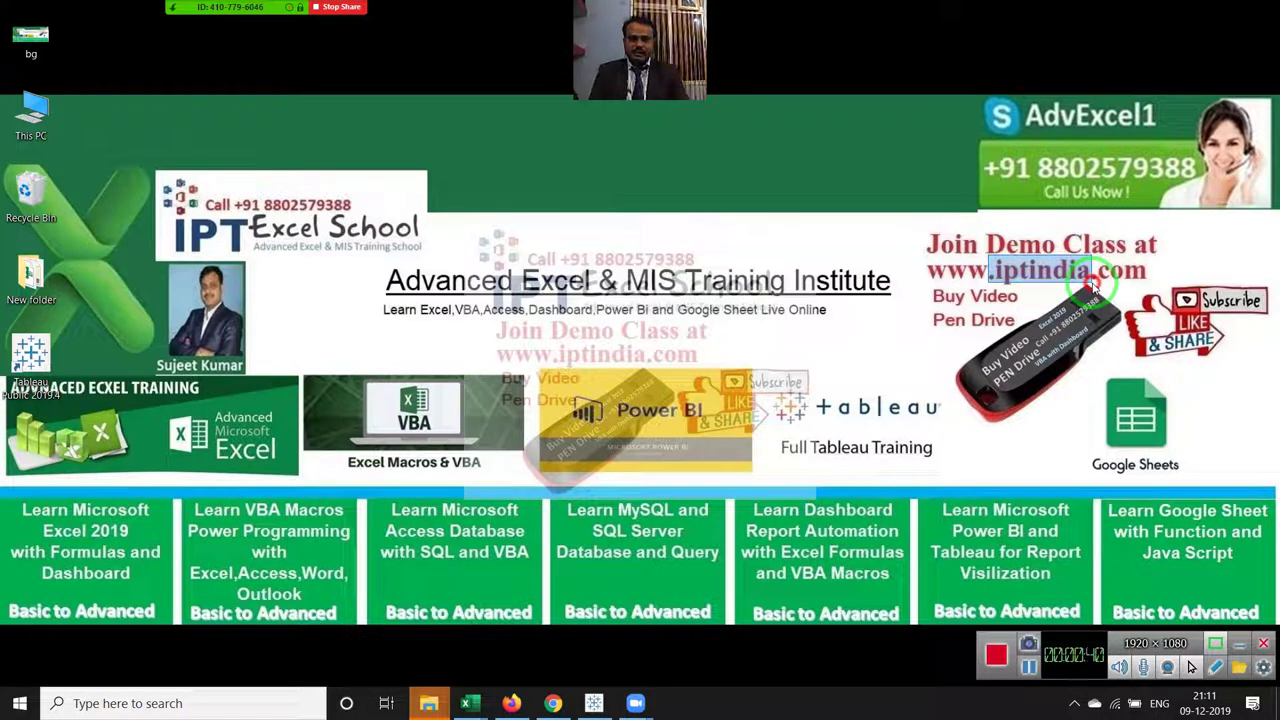
left_click(1093, 285)
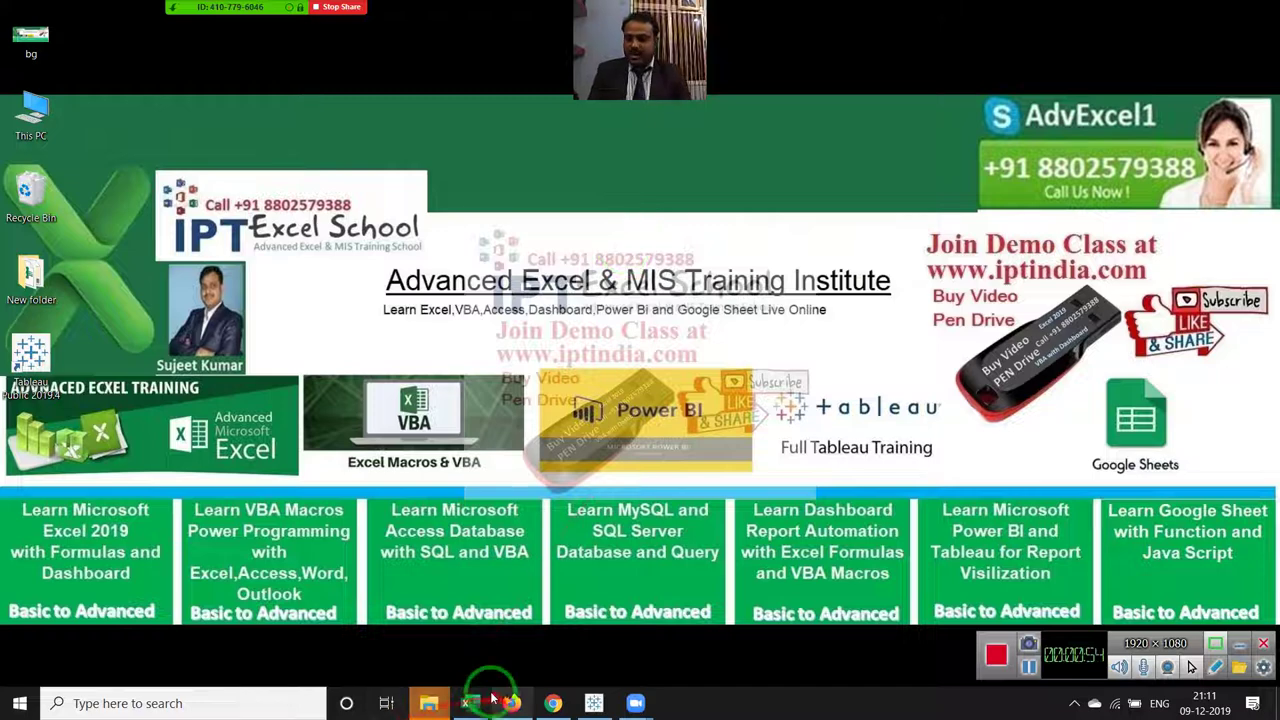
mouse_move(466, 703)
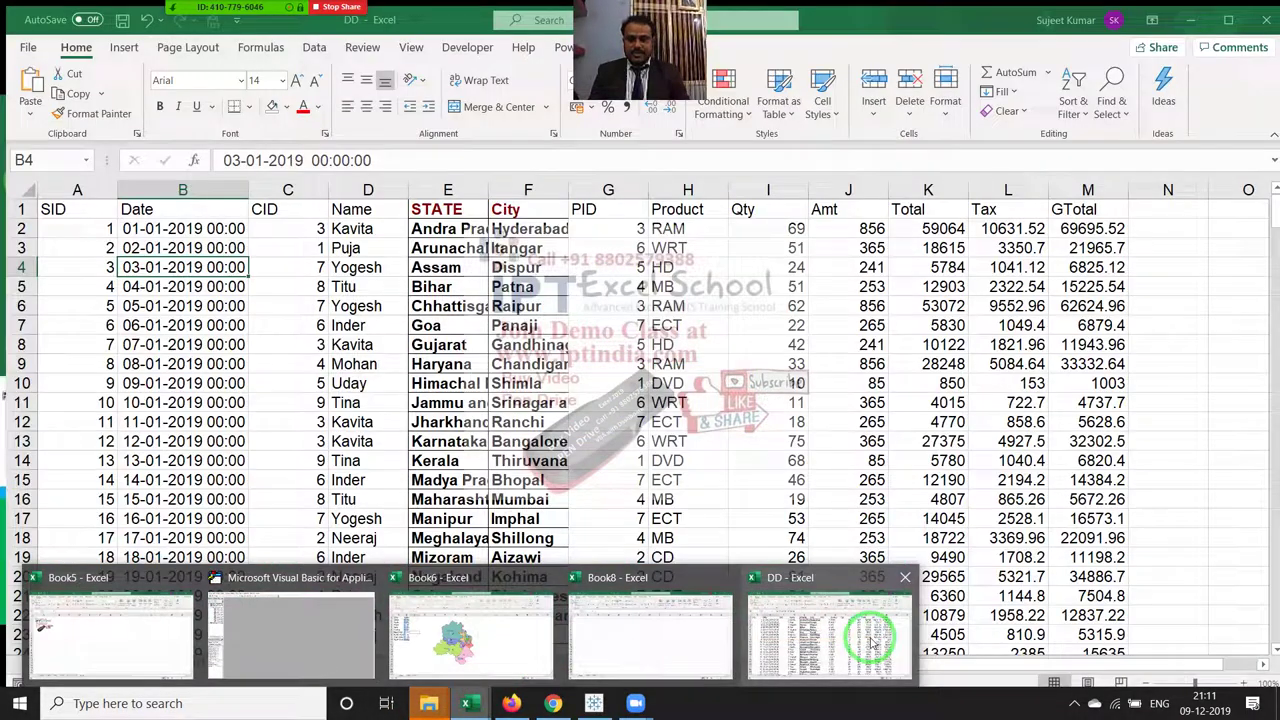
Step: On the Data sheet, check the table runs to row 302 and return to SID header A1
left_click(866, 640)
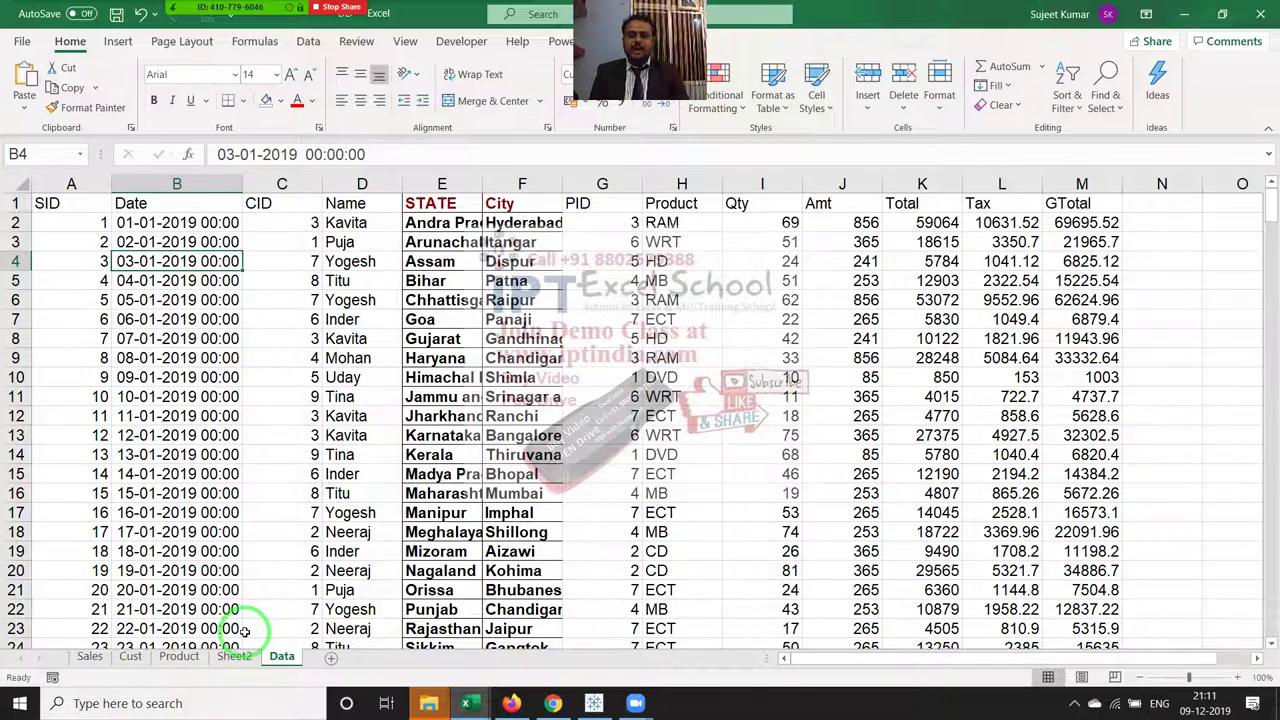
key("Left")
key("ctrl+Down")
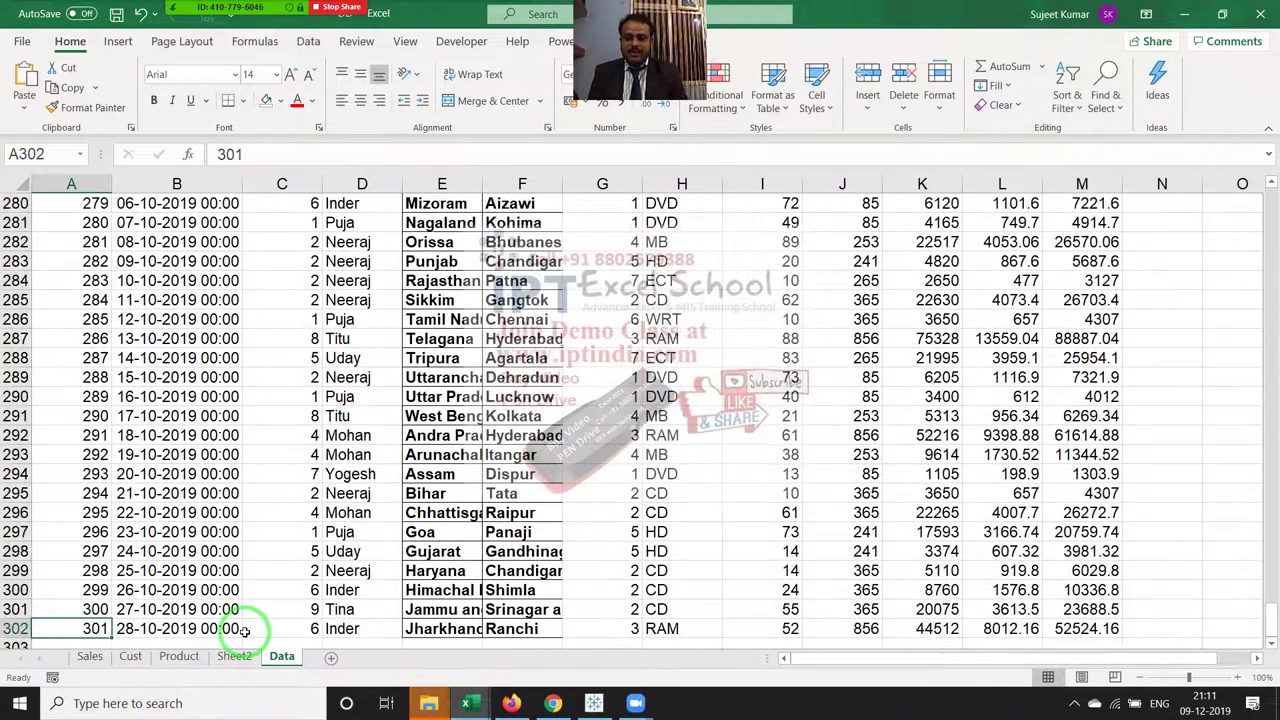
key("ctrl+Up")
key("Right")
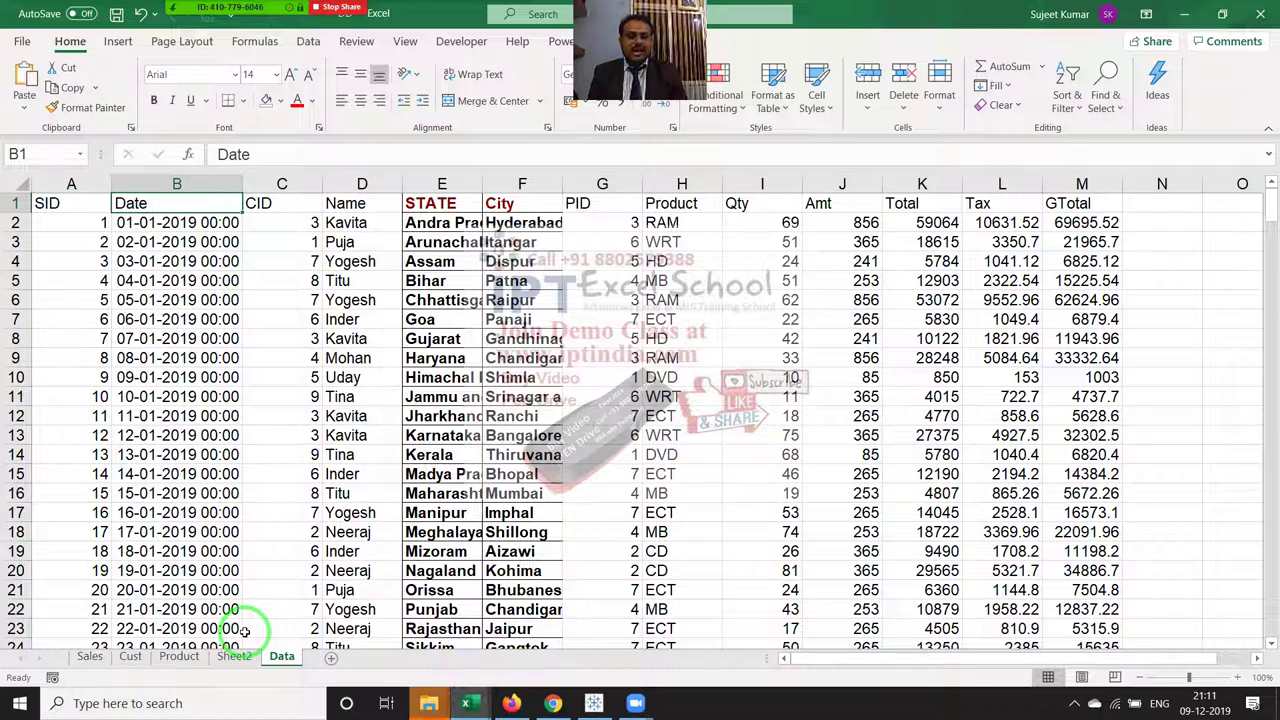
key("Right")
key("Left")
key("Left")
key("ctrl+space")
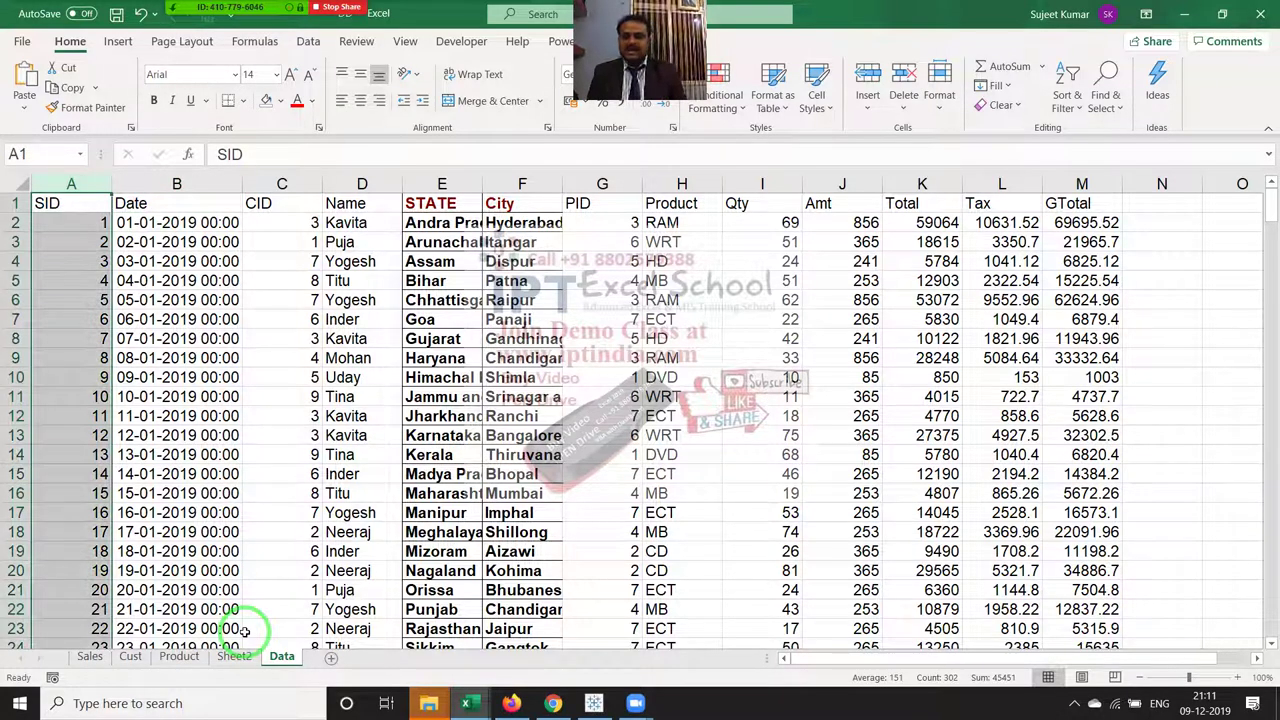
key("Left")
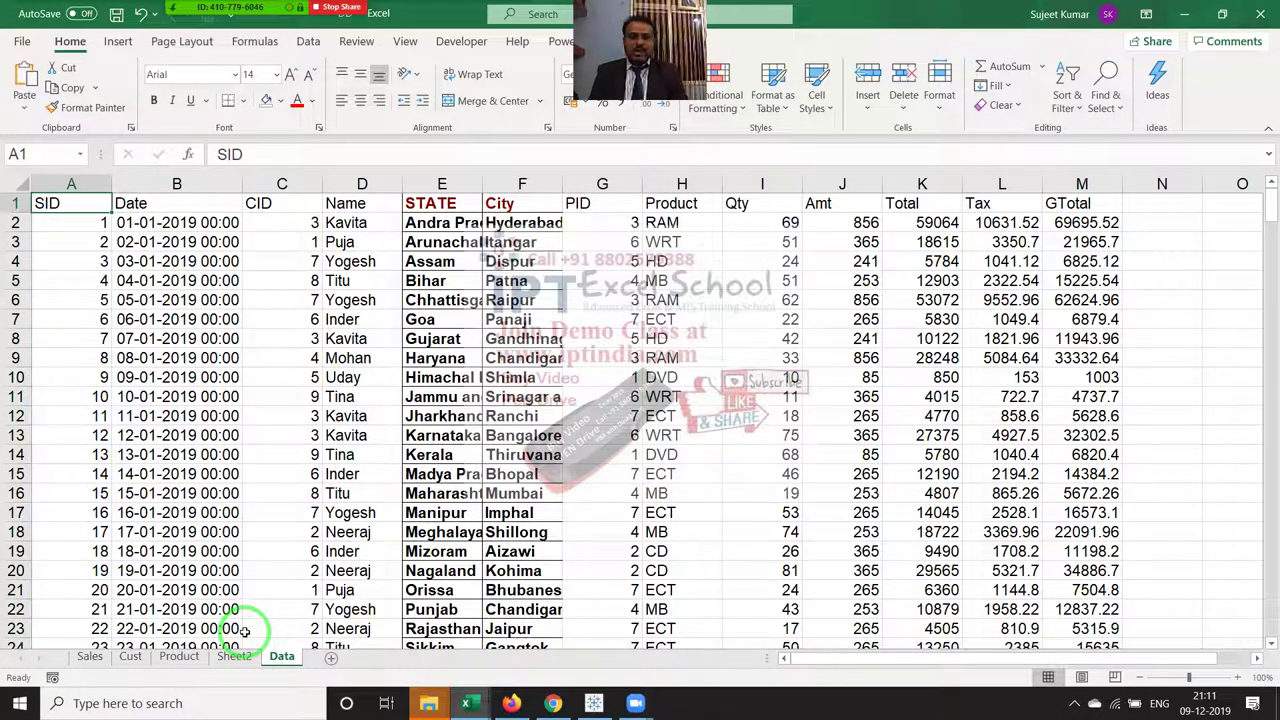
Step: Copy the header row A1:M1 (SID to GTotal) into row 1 of a new Sheet1
key("shift+Right")
key("ctrl+shift+Right")
key("ctrl+c")
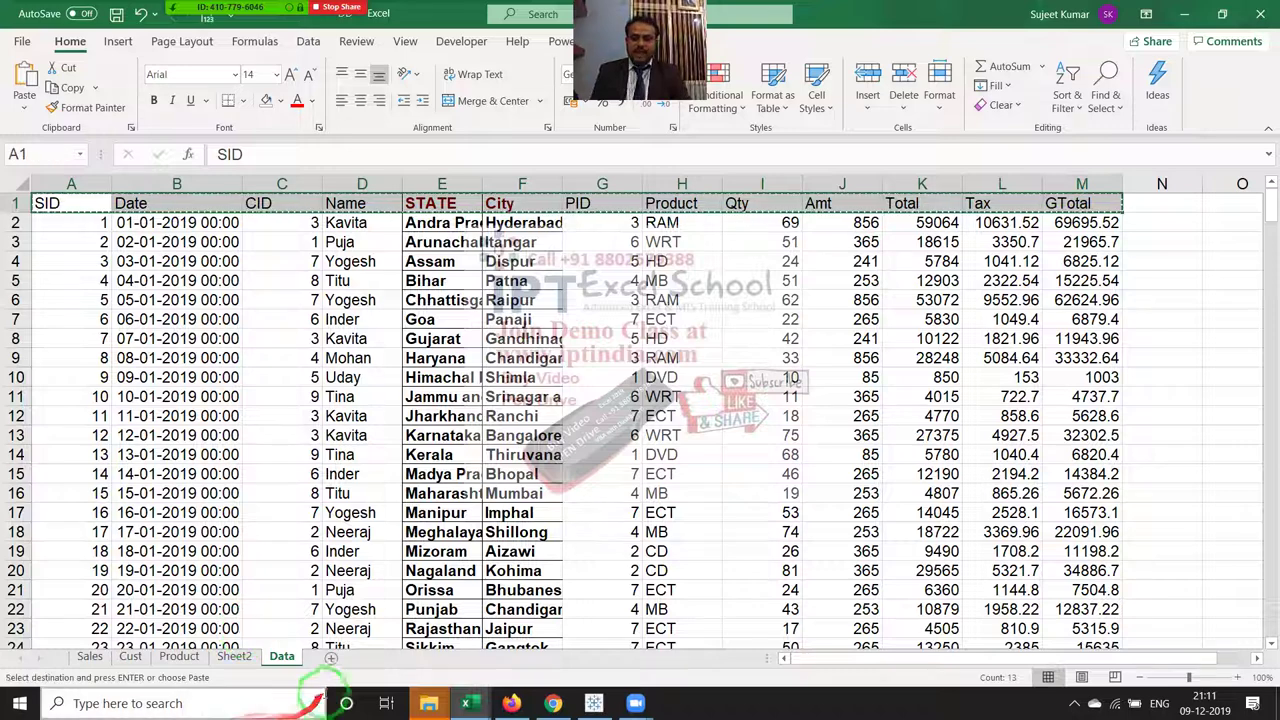
left_click(331, 659)
key("ctrl+v")
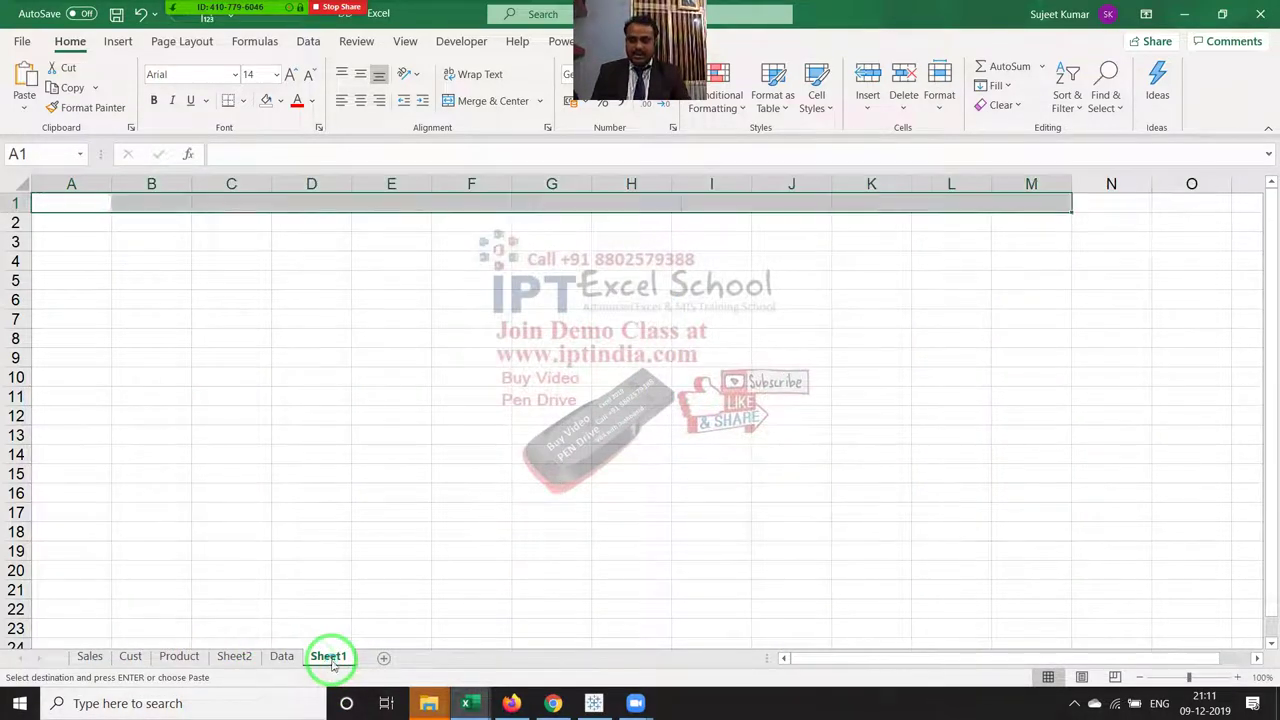
left_click(274, 657)
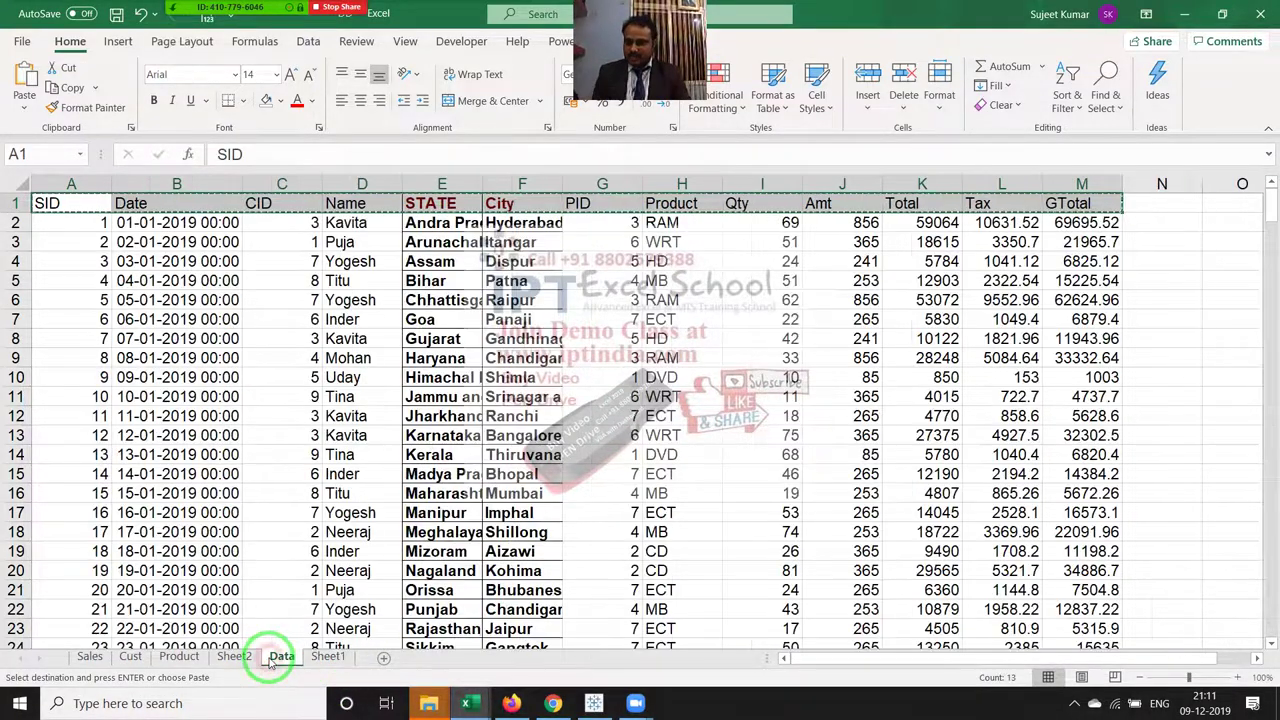
left_click(328, 657)
Step: Enter SIDs 8, 81, 150 and 65 in A2:A5 of Sheet1
left_click(61, 232)
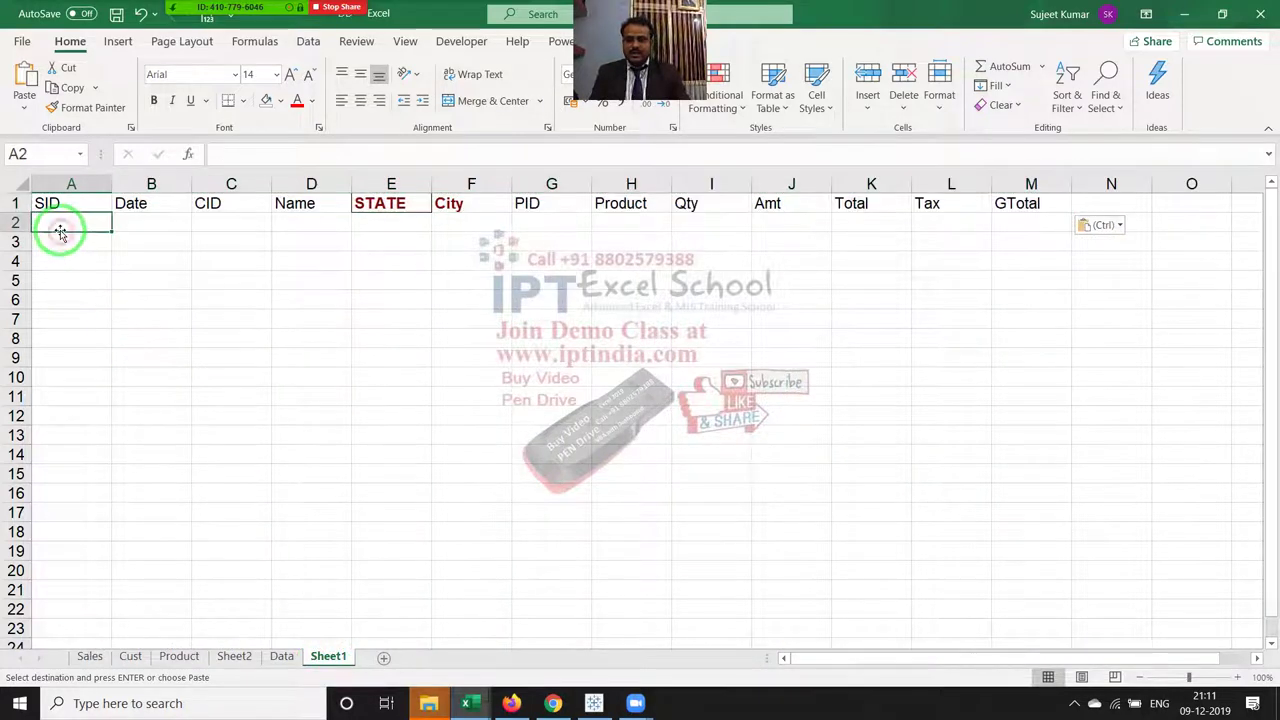
type("8")
key("Return")
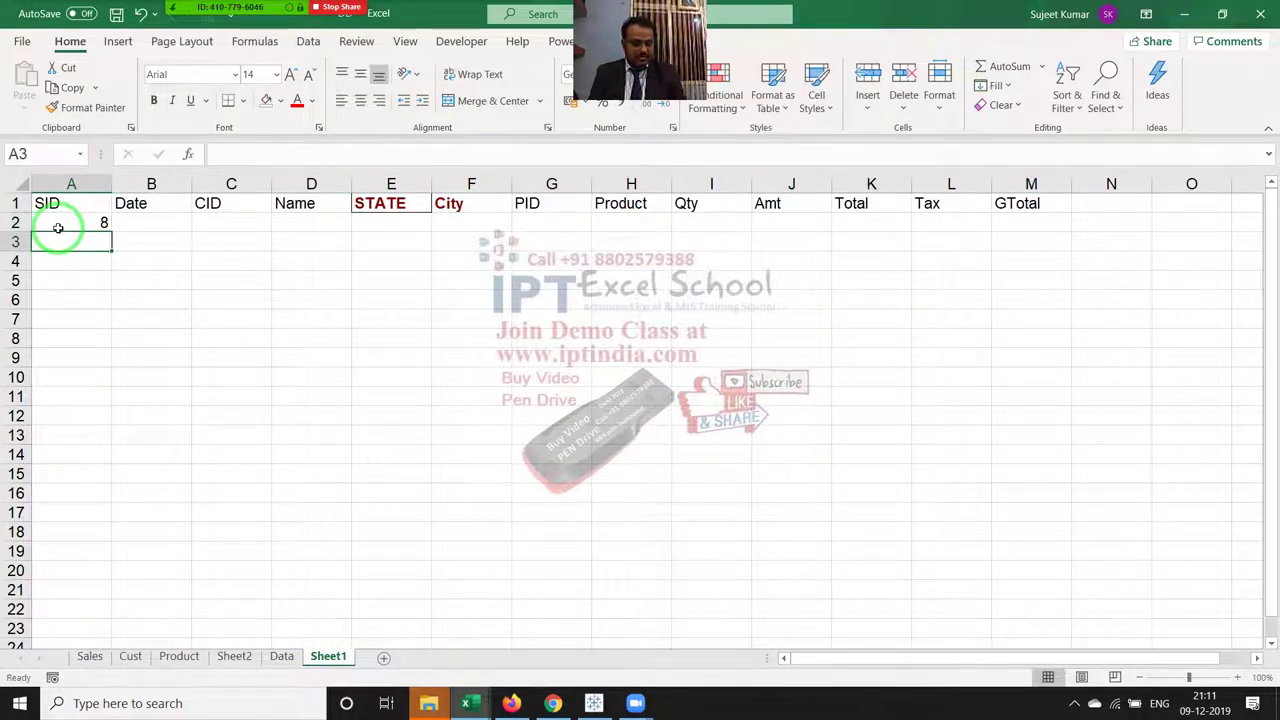
type("81")
key("Return")
type("150")
key("Return")
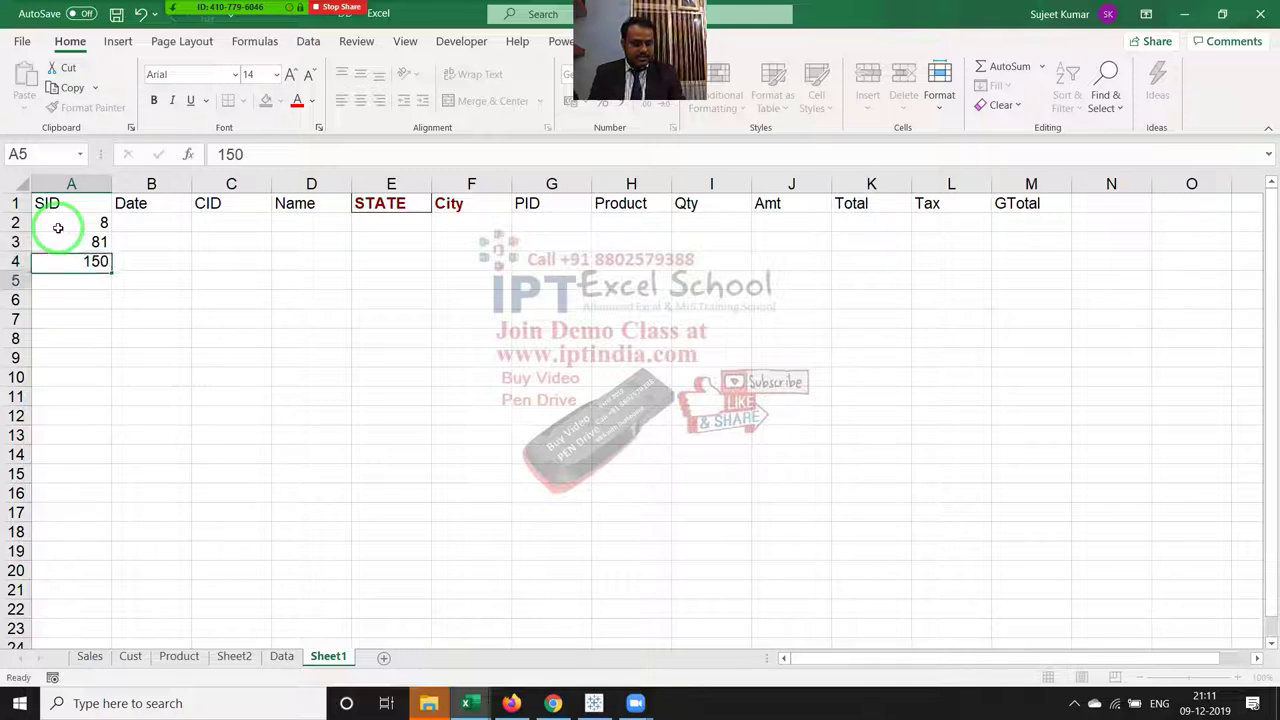
type("65")
key("Return")
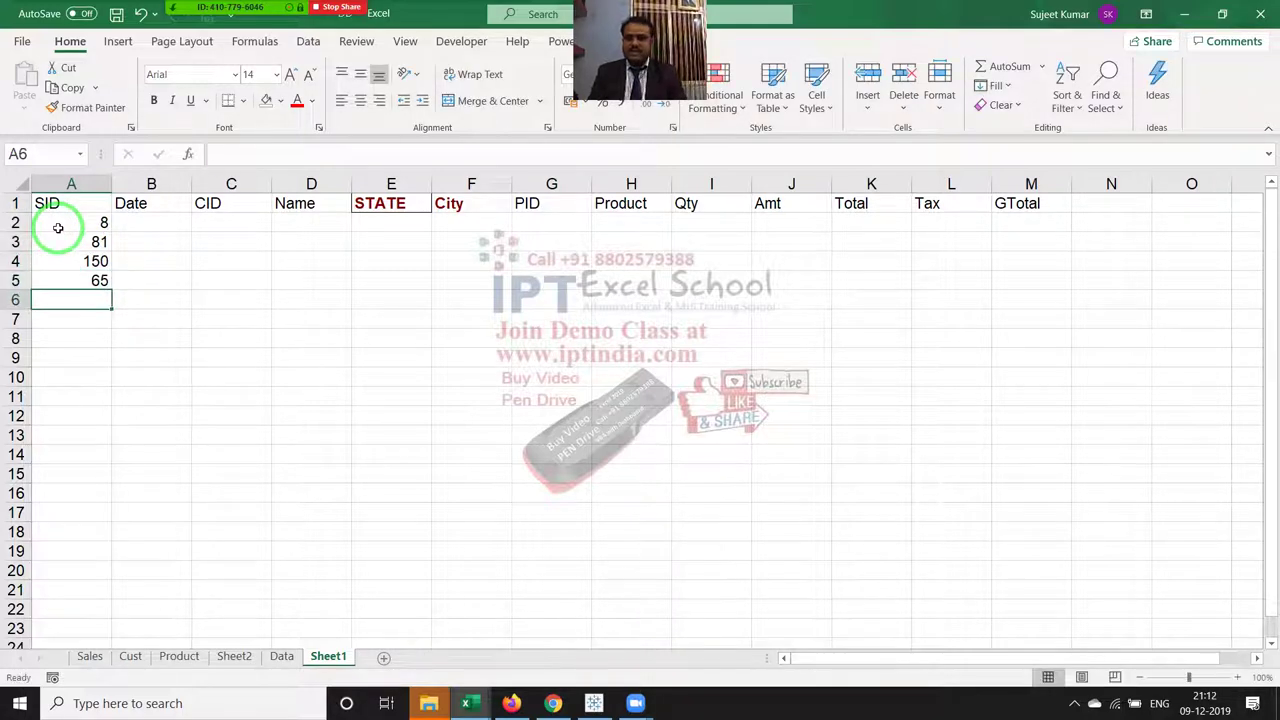
Step: Select B2 onward beside the first SID and switch to the Data sheet
key("Up")
key("Up")
key("Up")
key("Up")
key("Right")
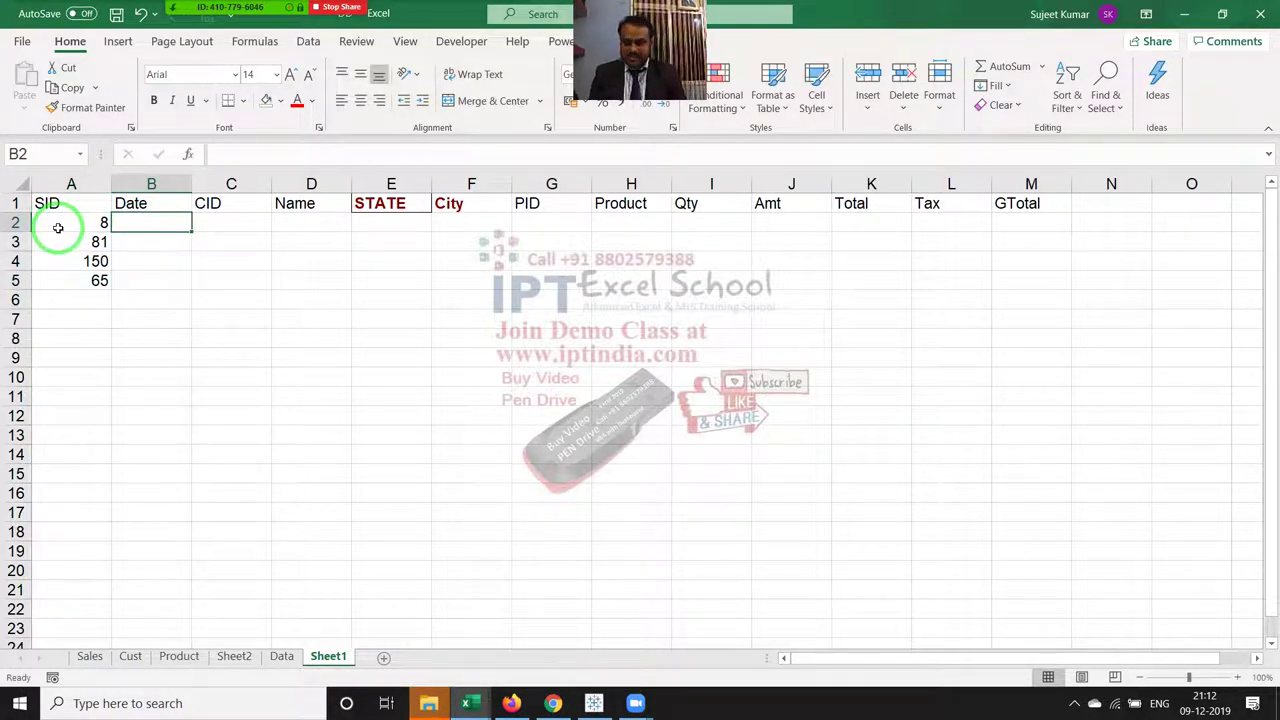
key("shift+Right")
key("shift+Right")
key("shift+Right")
key("shift+Right")
key("shift+Right")
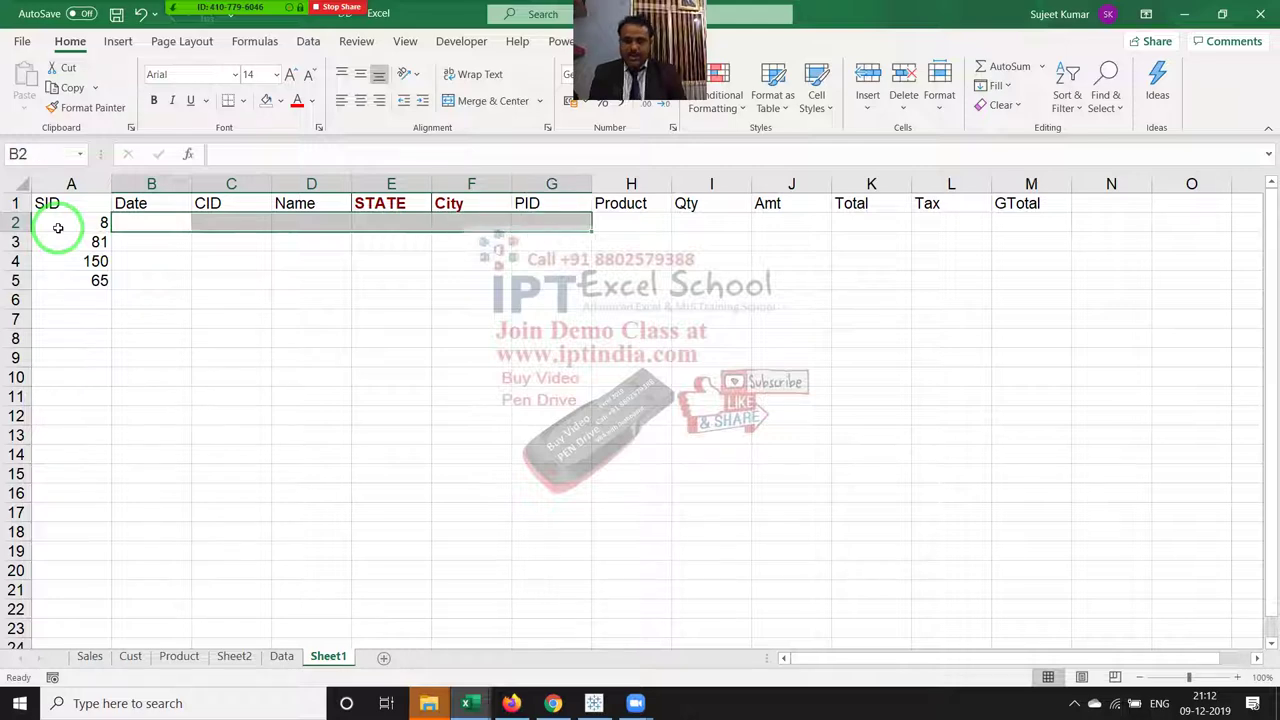
key("ctrl+Page_Up")
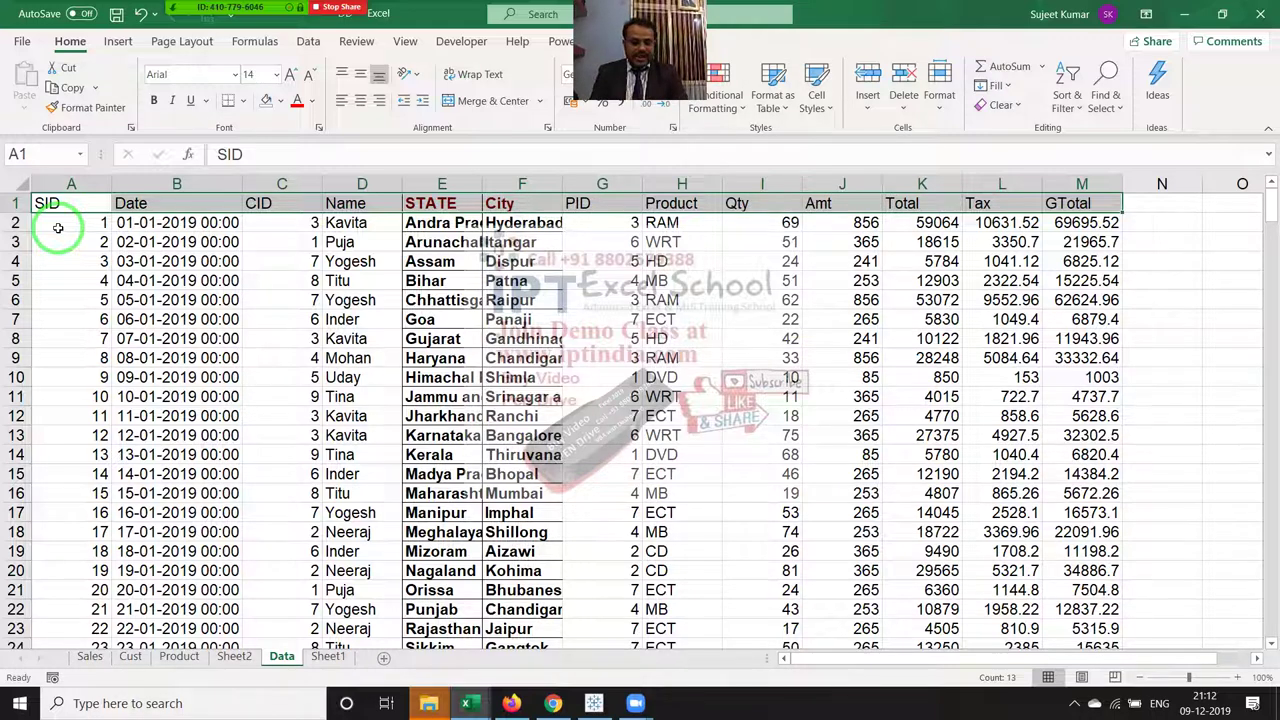
key("ctrl+Page_Up")
key("ctrl+Page_Down")
key("ctrl+Page_Down")
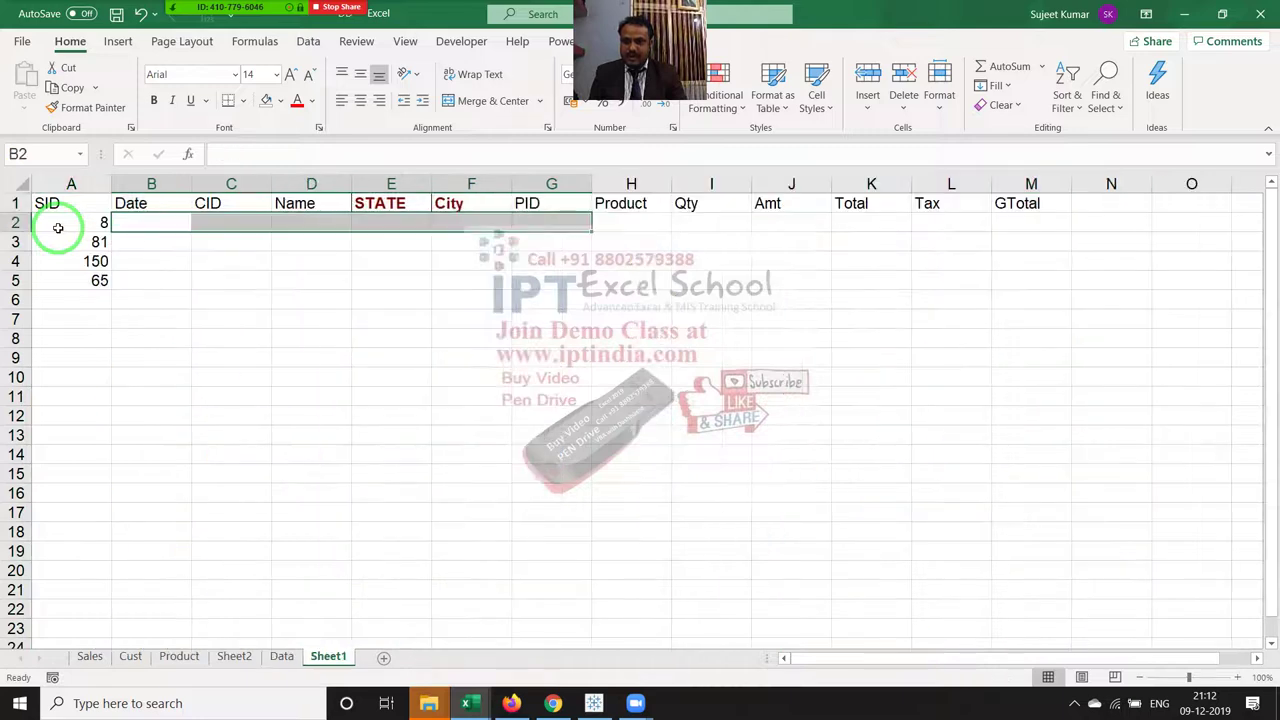
key("ctrl+Page_Up")
key("Down")
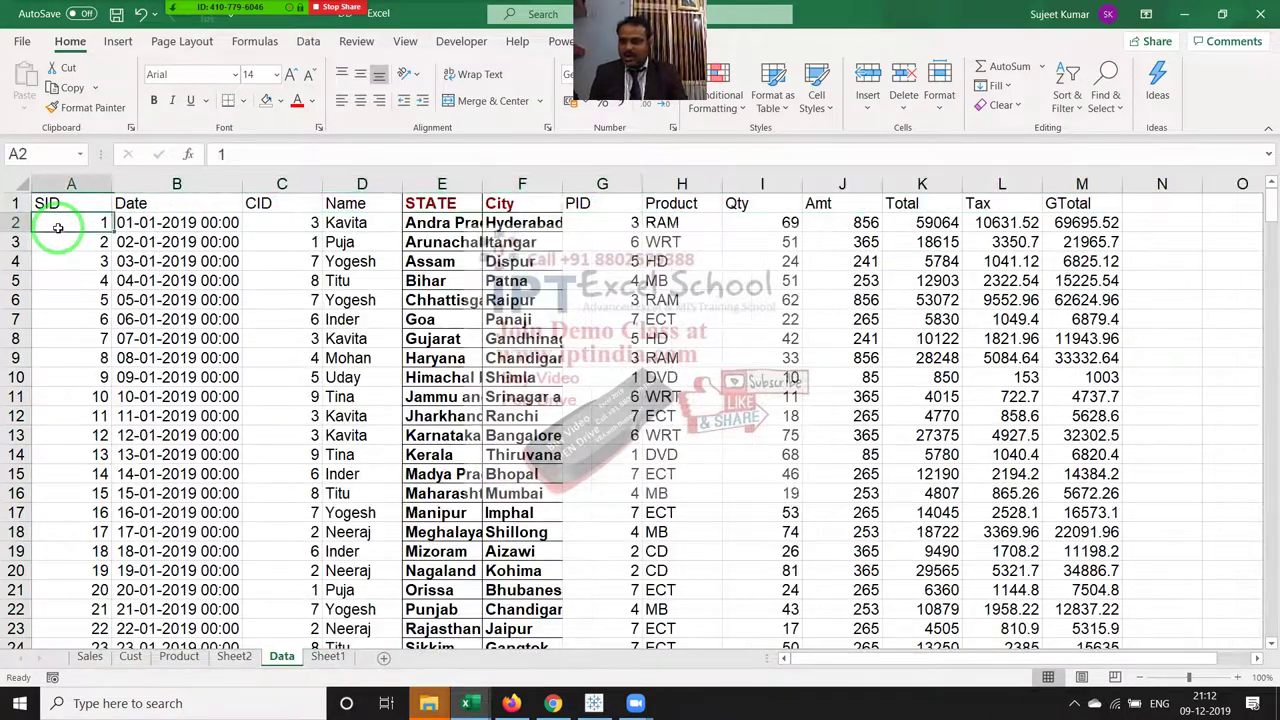
key("Down")
key("Down")
key("Down")
key("Down")
key("Down")
key("Down")
key("Down")
key("shift+space")
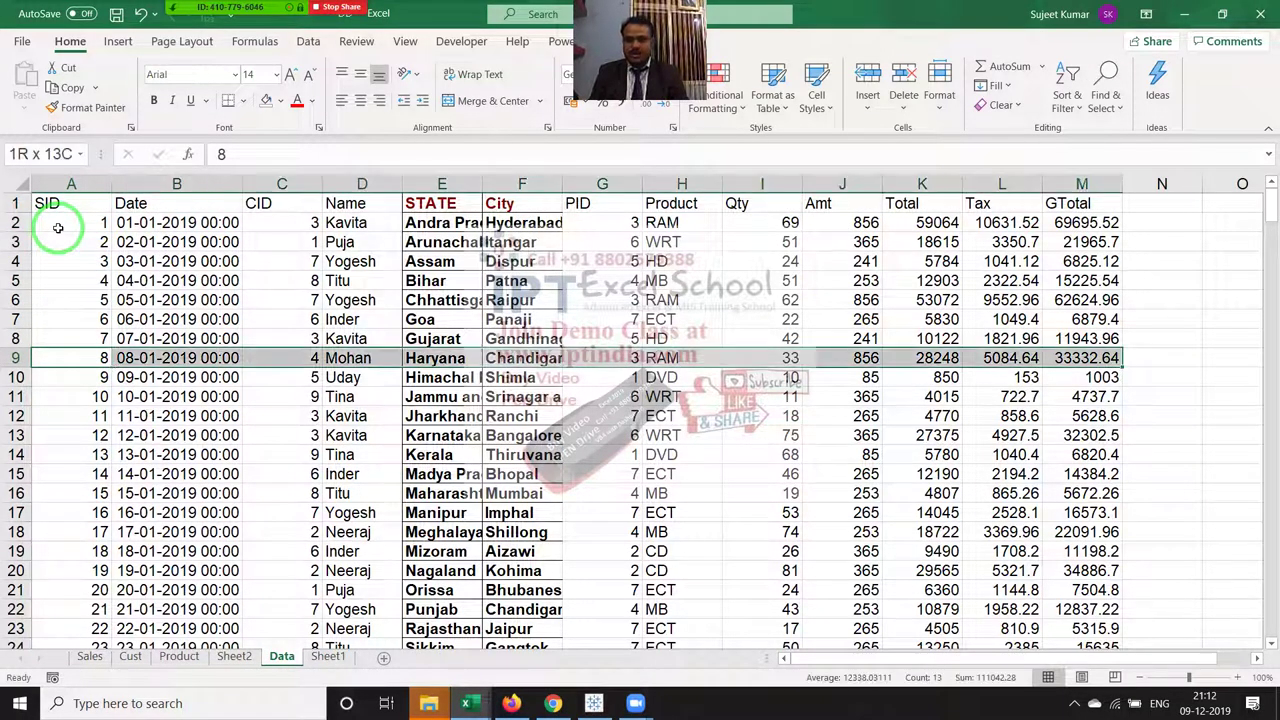
key("ctrl+c")
key("ctrl+Page_Down")
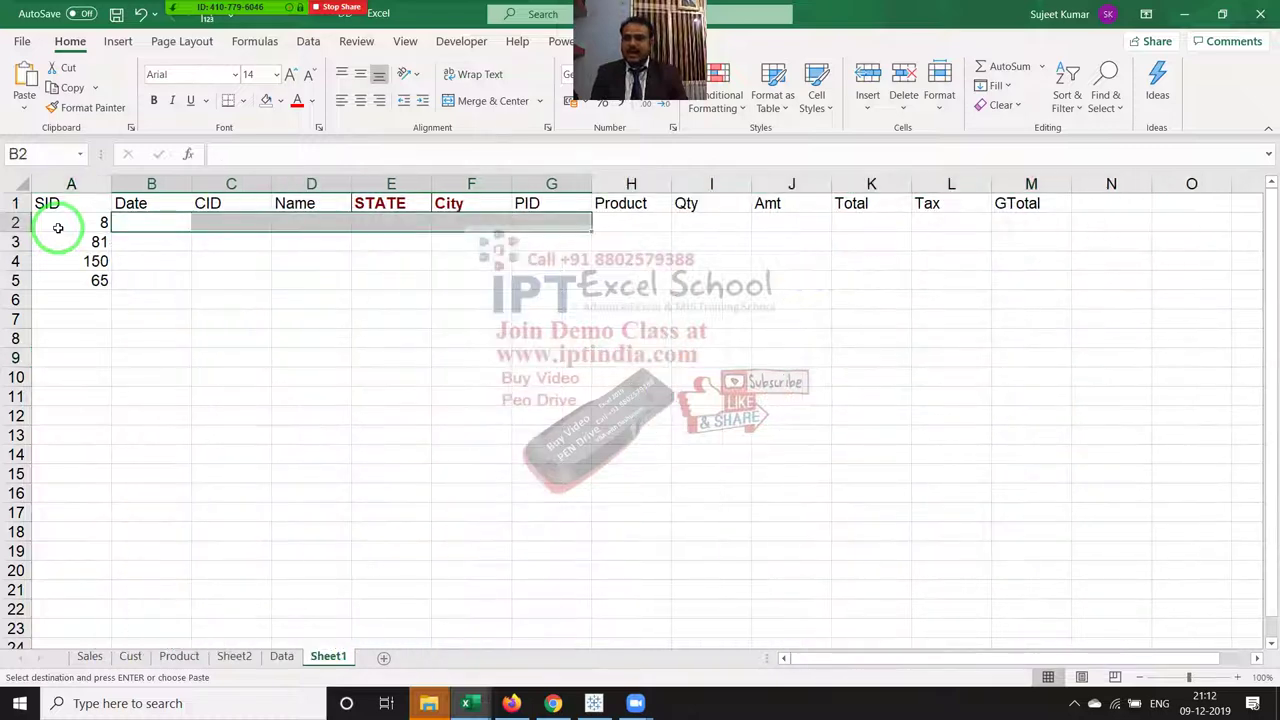
key("Left")
key("ctrl+v")
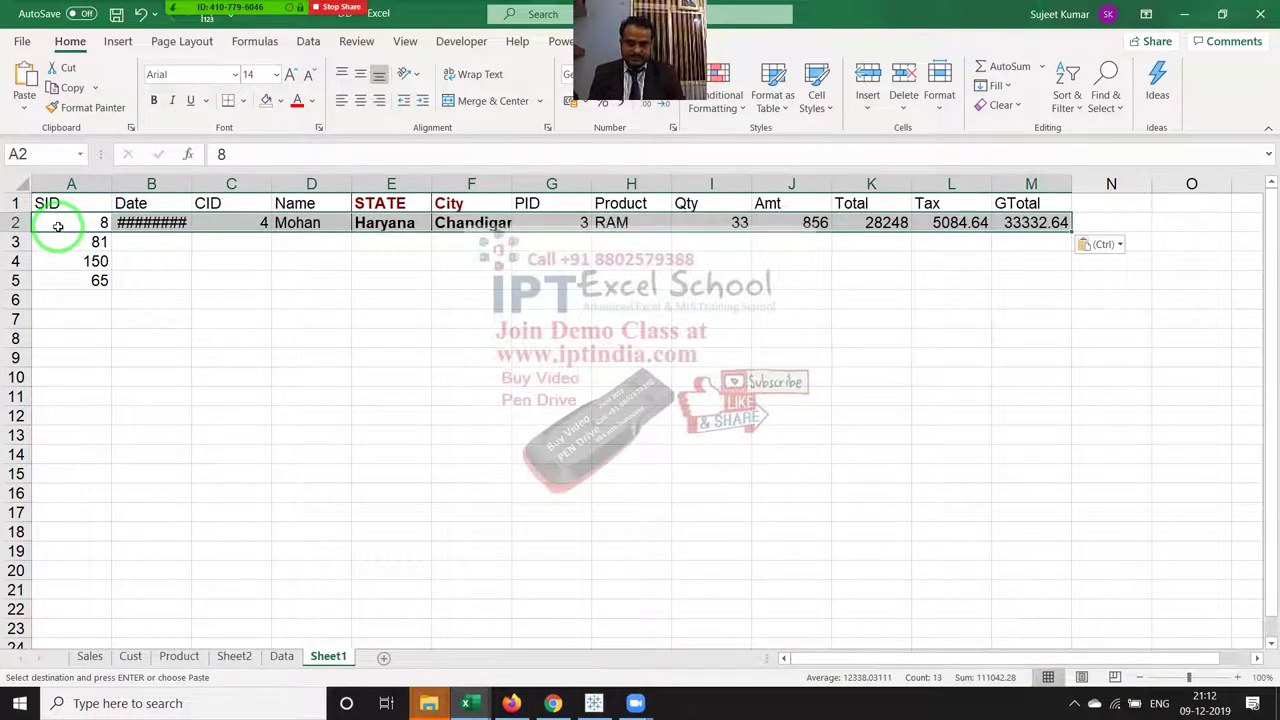
key("ctrl+z")
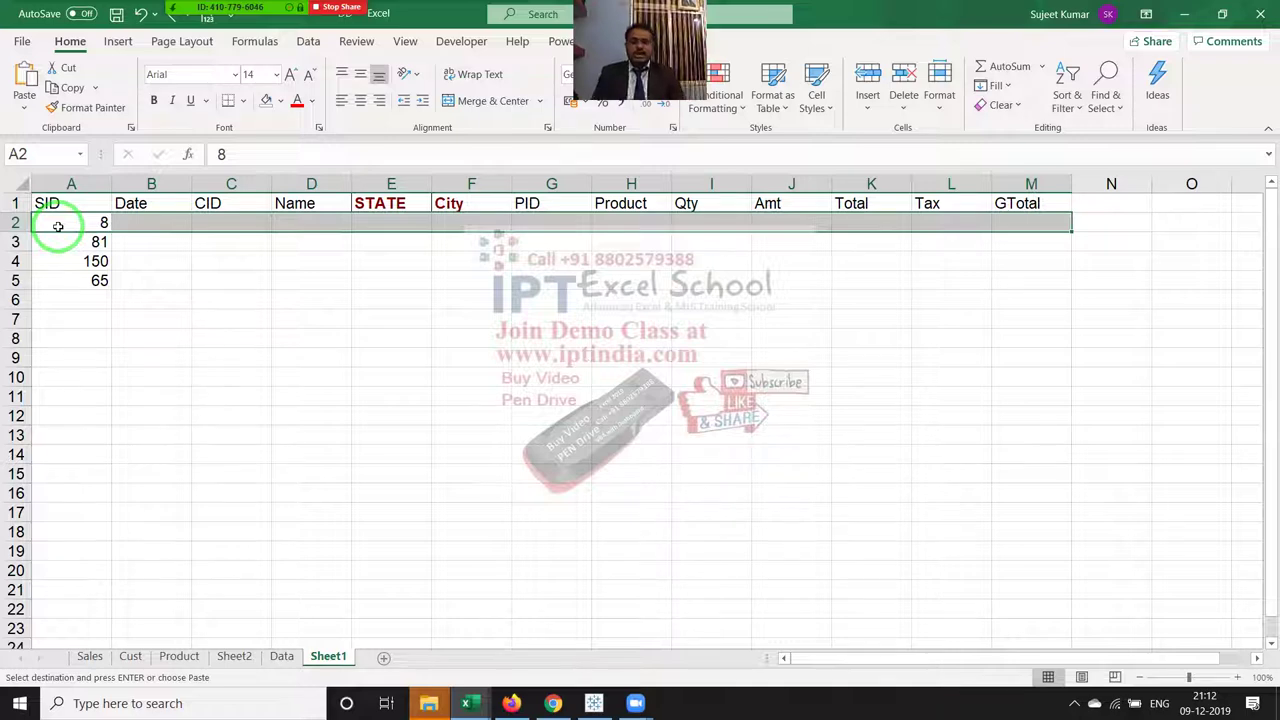
key("Down")
key("Up")
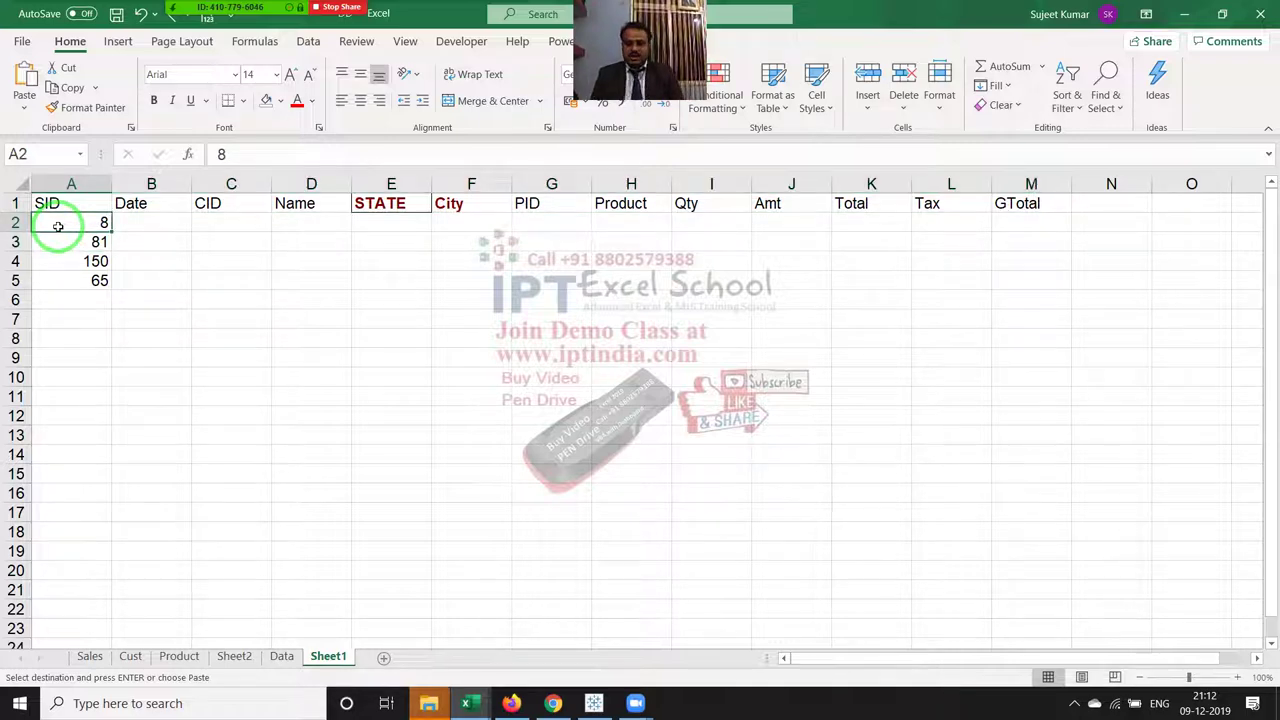
key("Right")
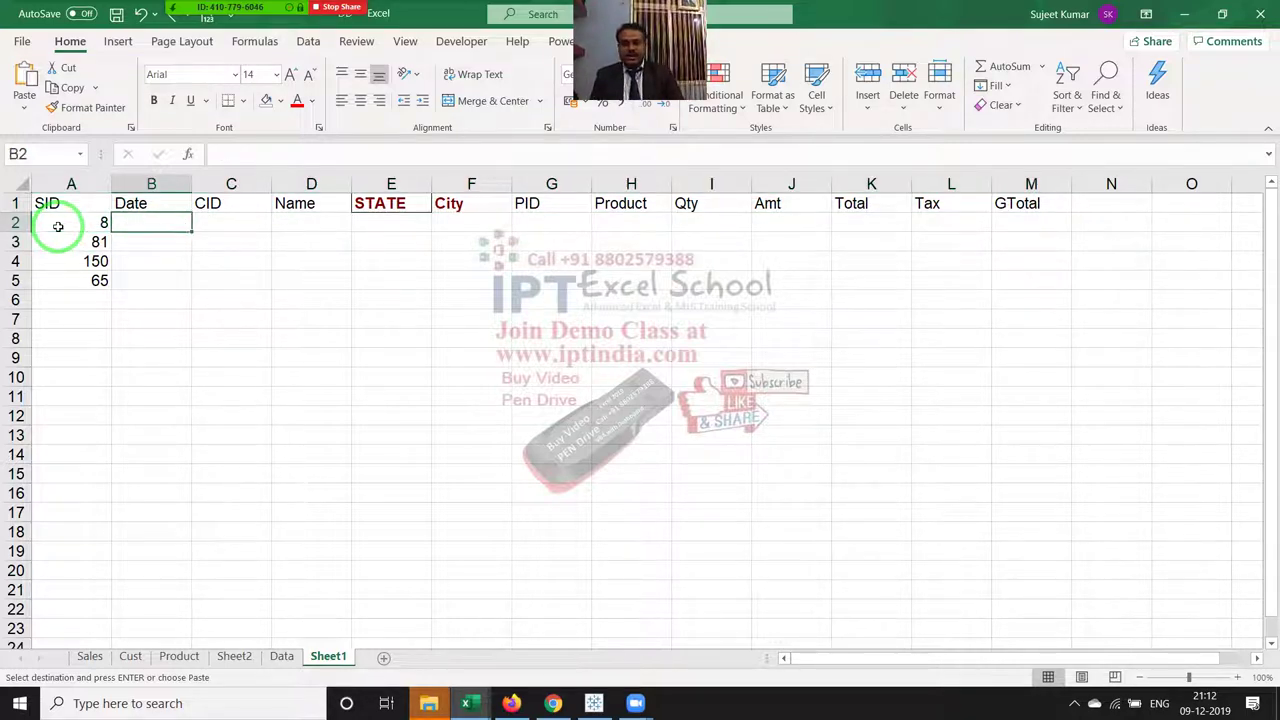
key("Up")
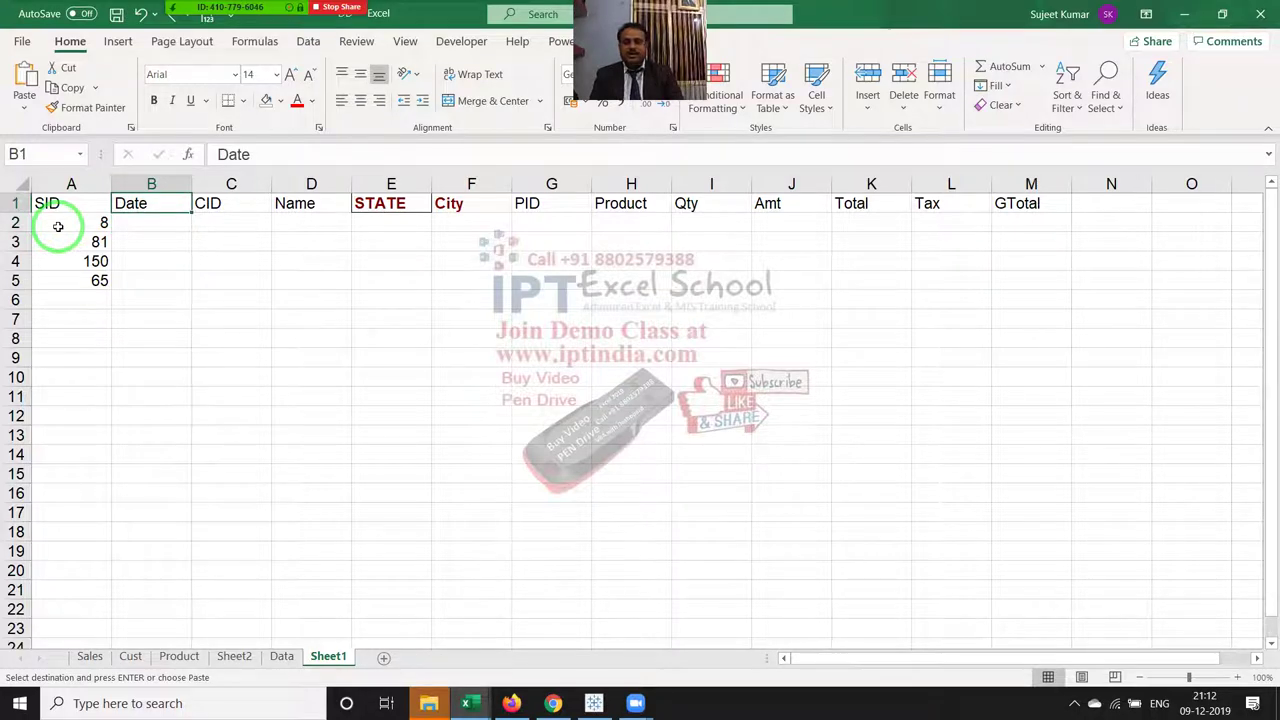
key("ctrl+Page_Up")
key("ctrl+Home")
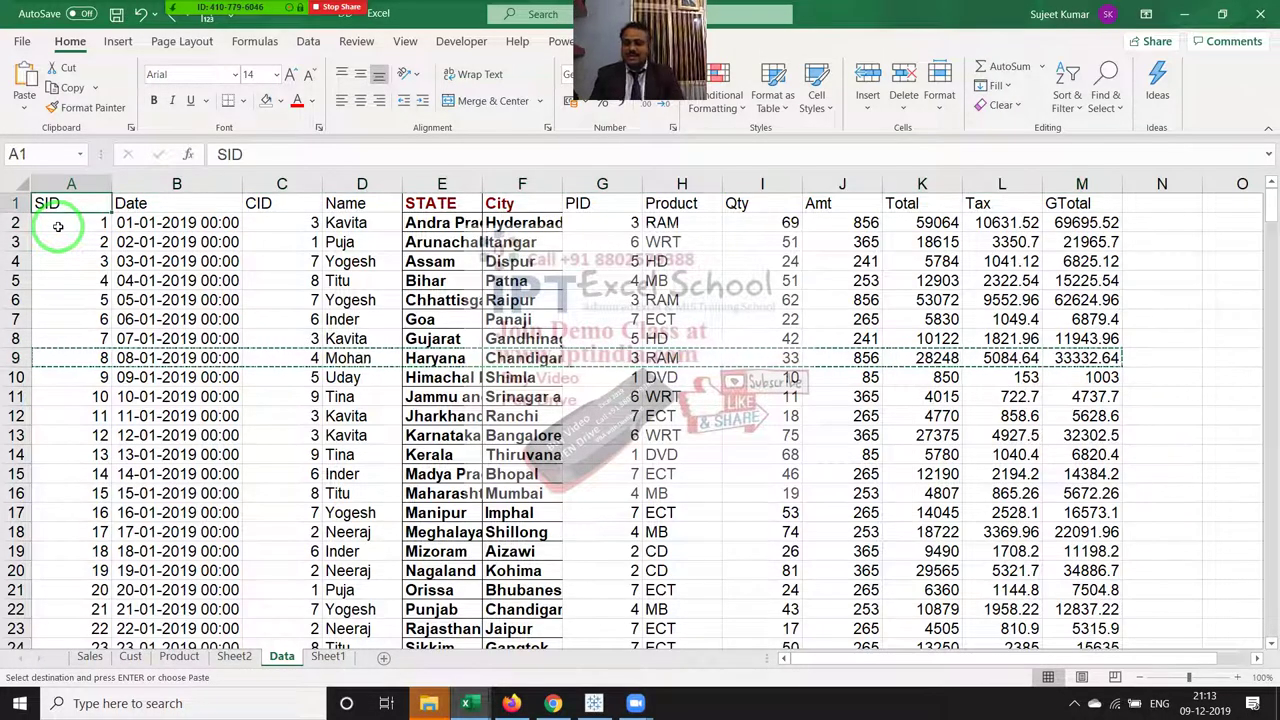
key("Escape")
key("ctrl+shift+Down")
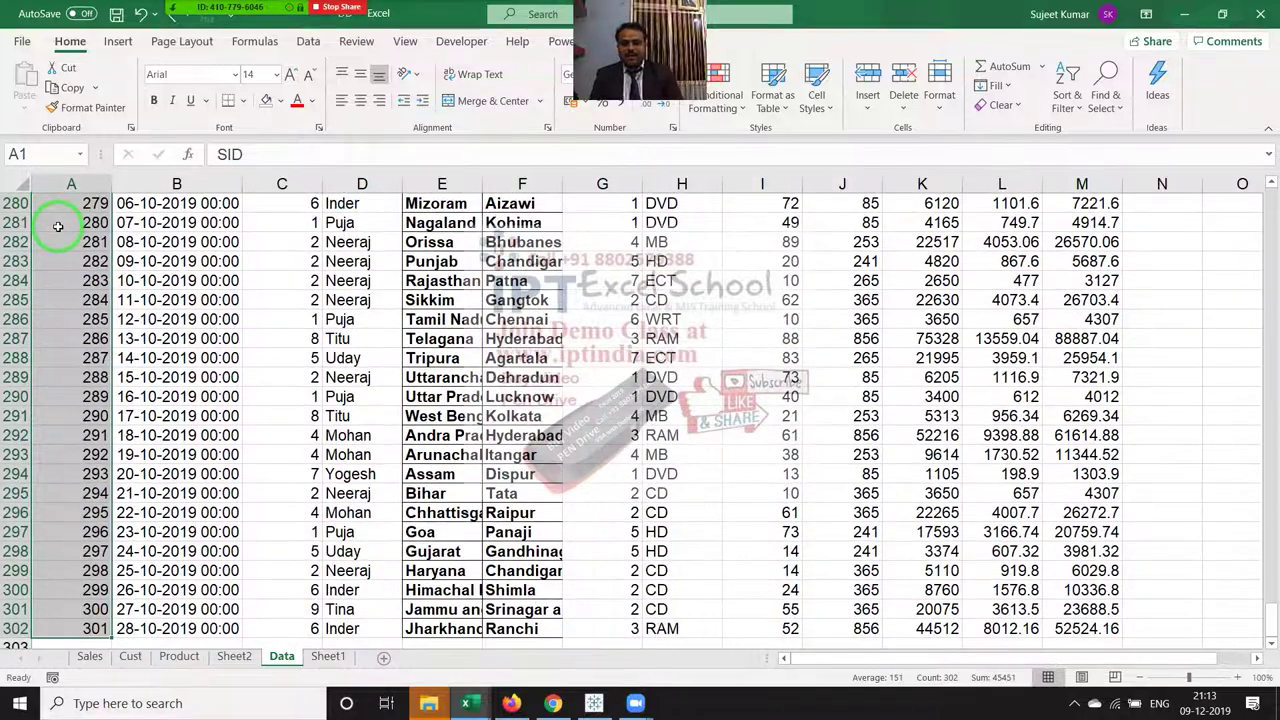
key("ctrl+Home")
left_click(58, 227)
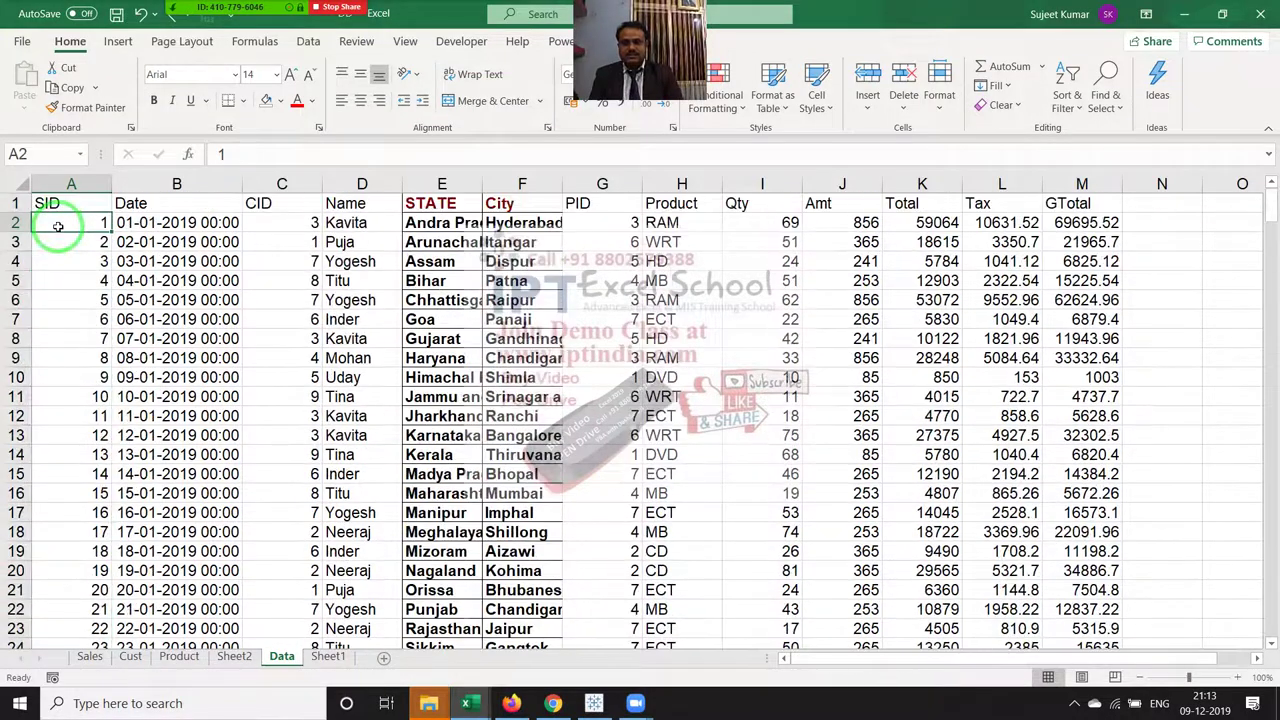
key("Down")
key("Down")
key("Down")
key("ctrl+shift+Right")
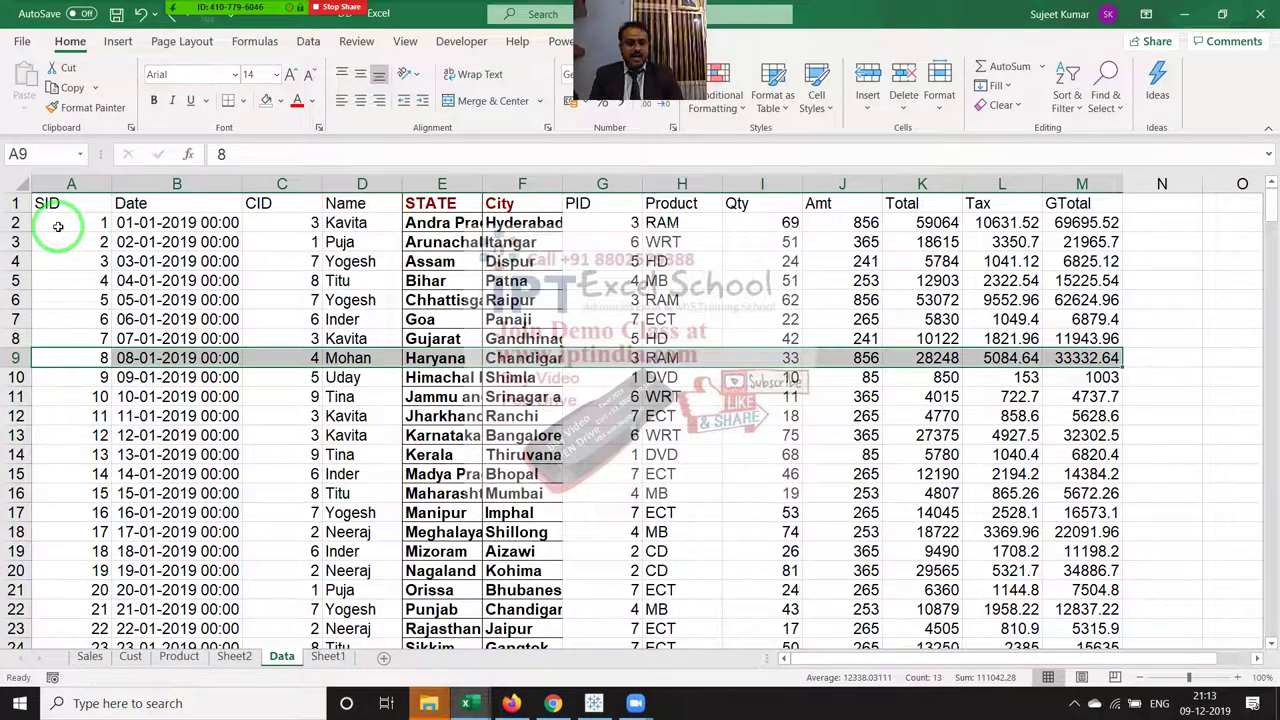
key("ctrl+shift+Left")
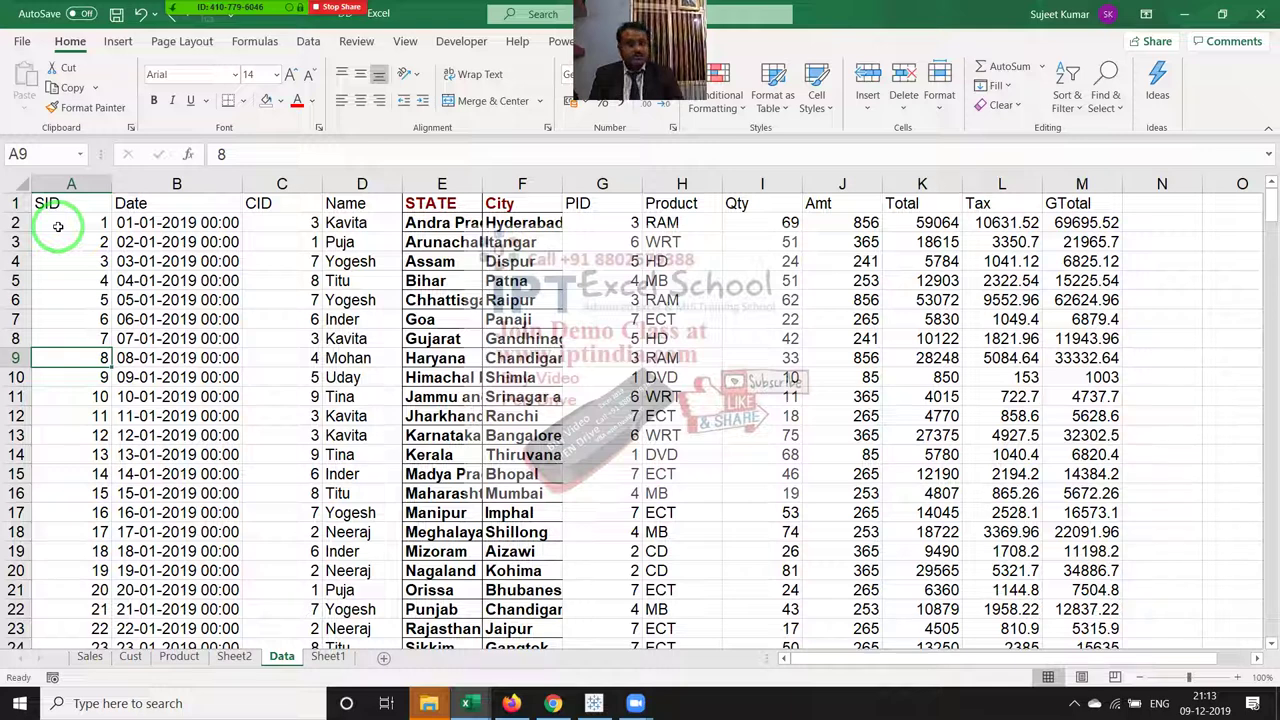
key("ctrl+Page_Down")
key("Down")
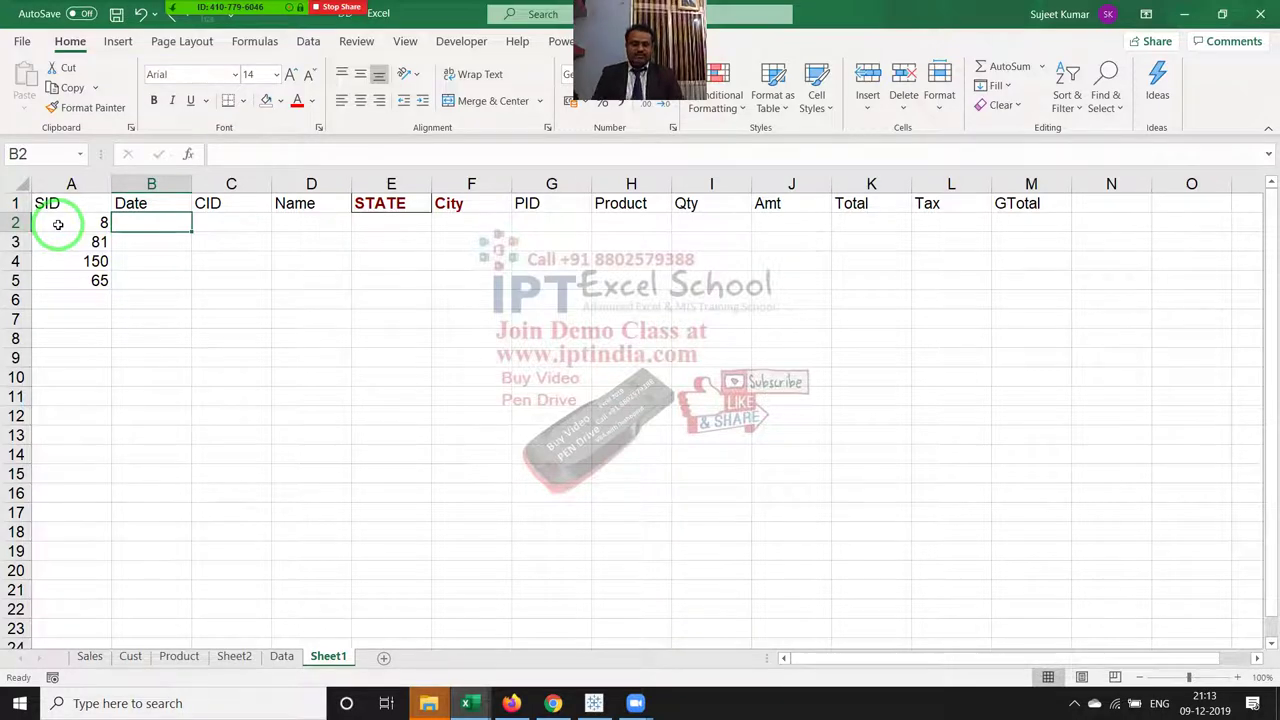
key("ctrl+Page_Up")
left_click_drag(58, 224, 58, 224)
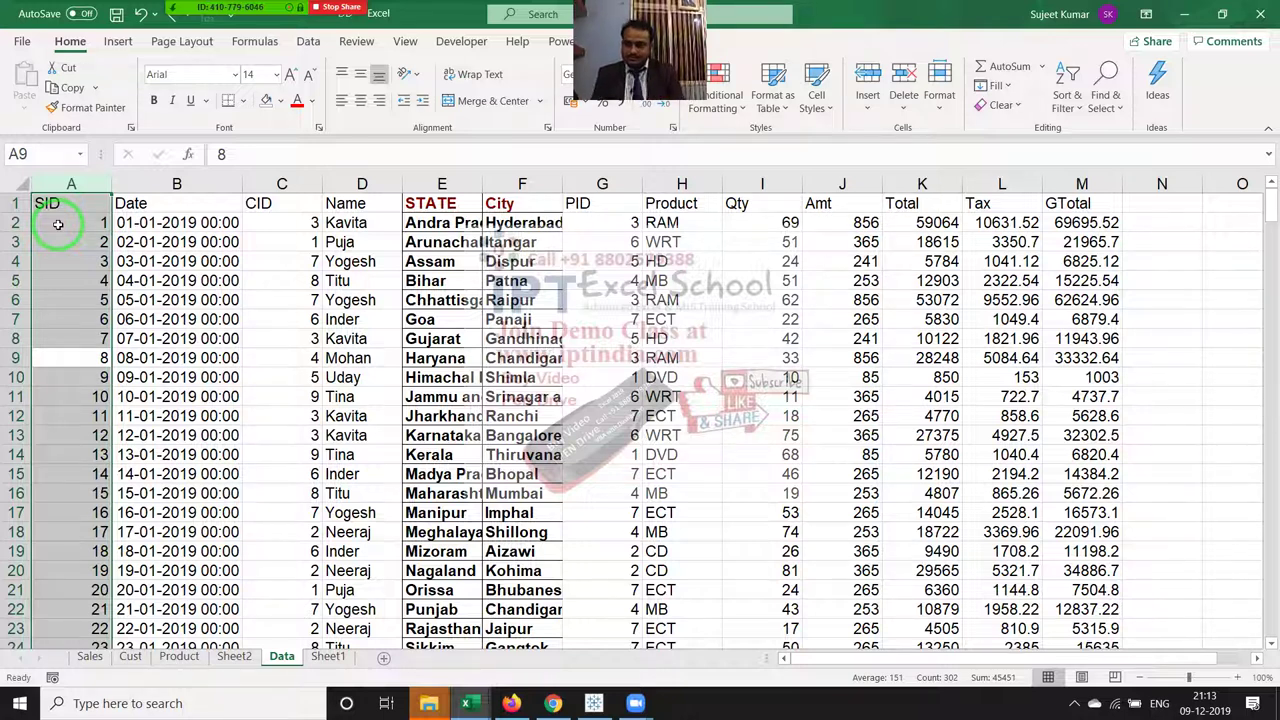
key("ctrl+Page_Down")
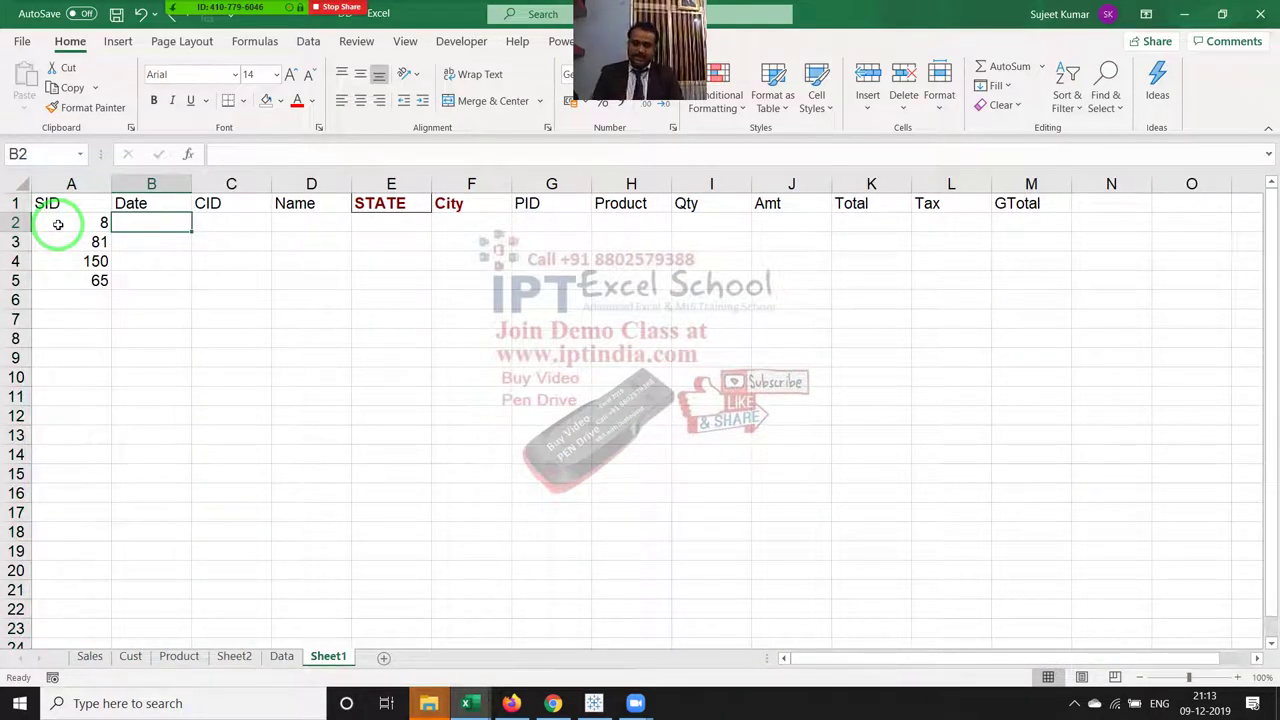
Step: Start B2's VLOOKUP with lookup value A2 and table Data!A:M
type("=vl")
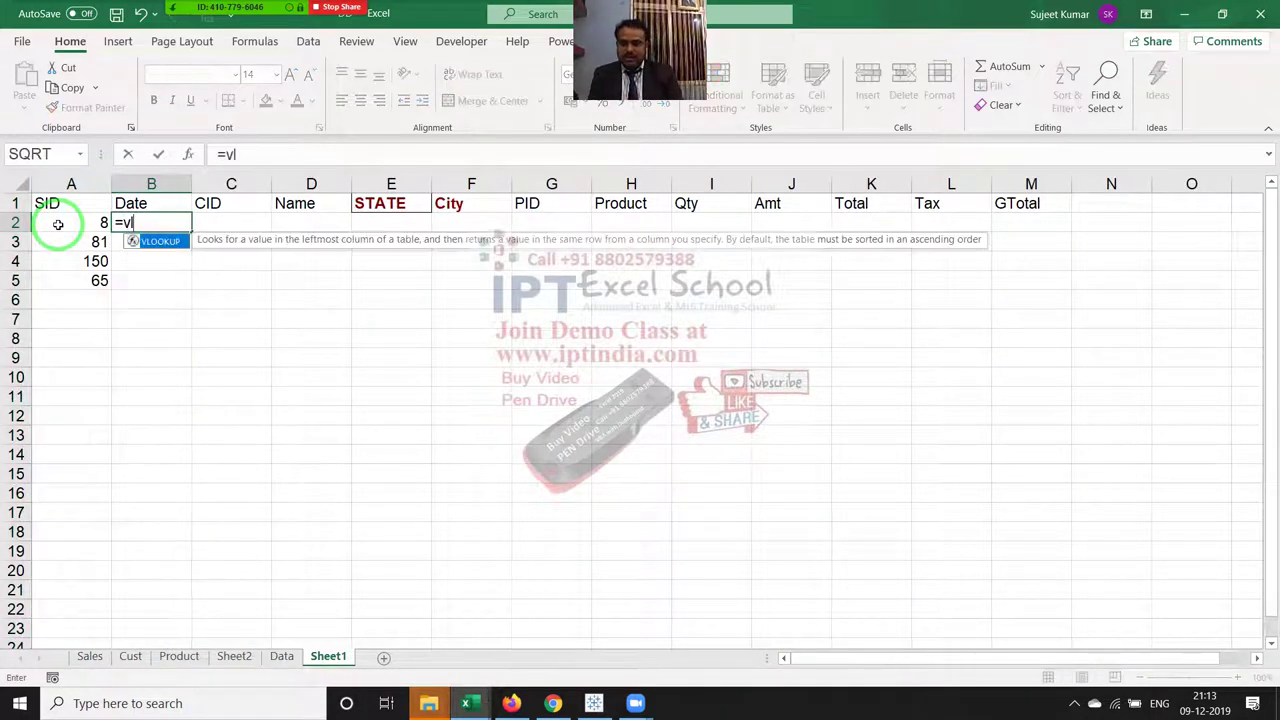
key("Tab")
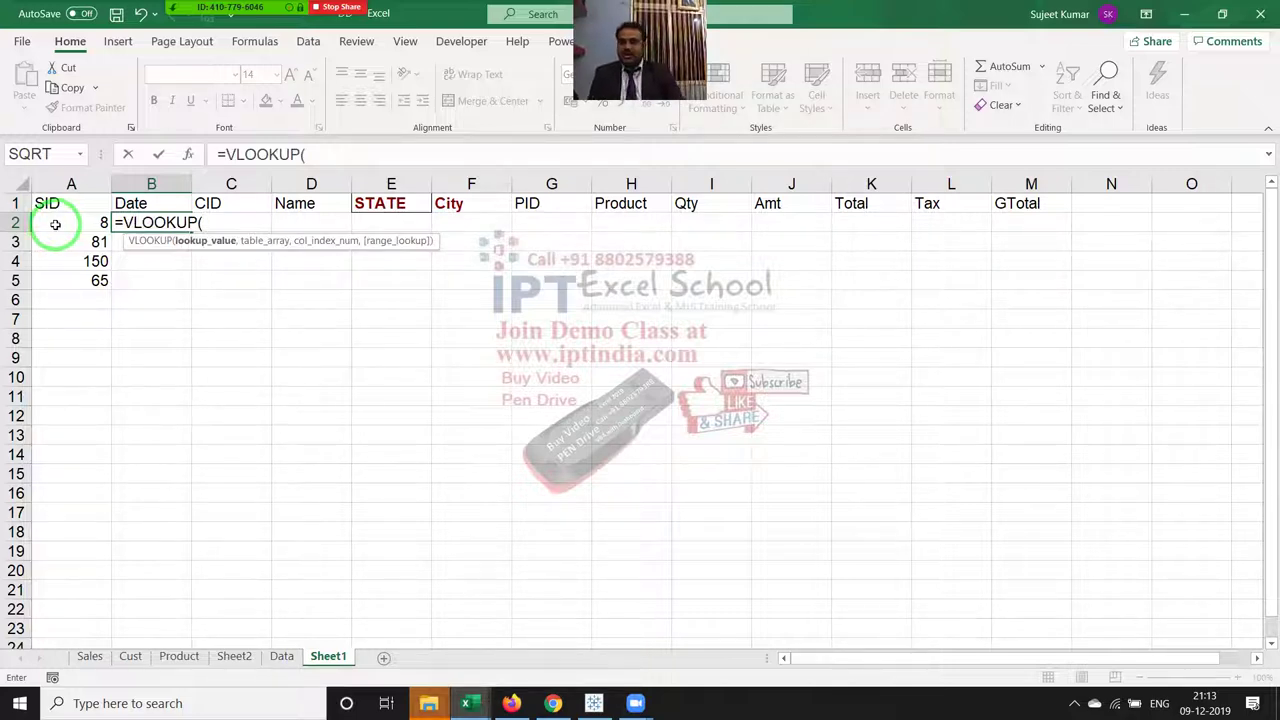
left_click(52, 222)
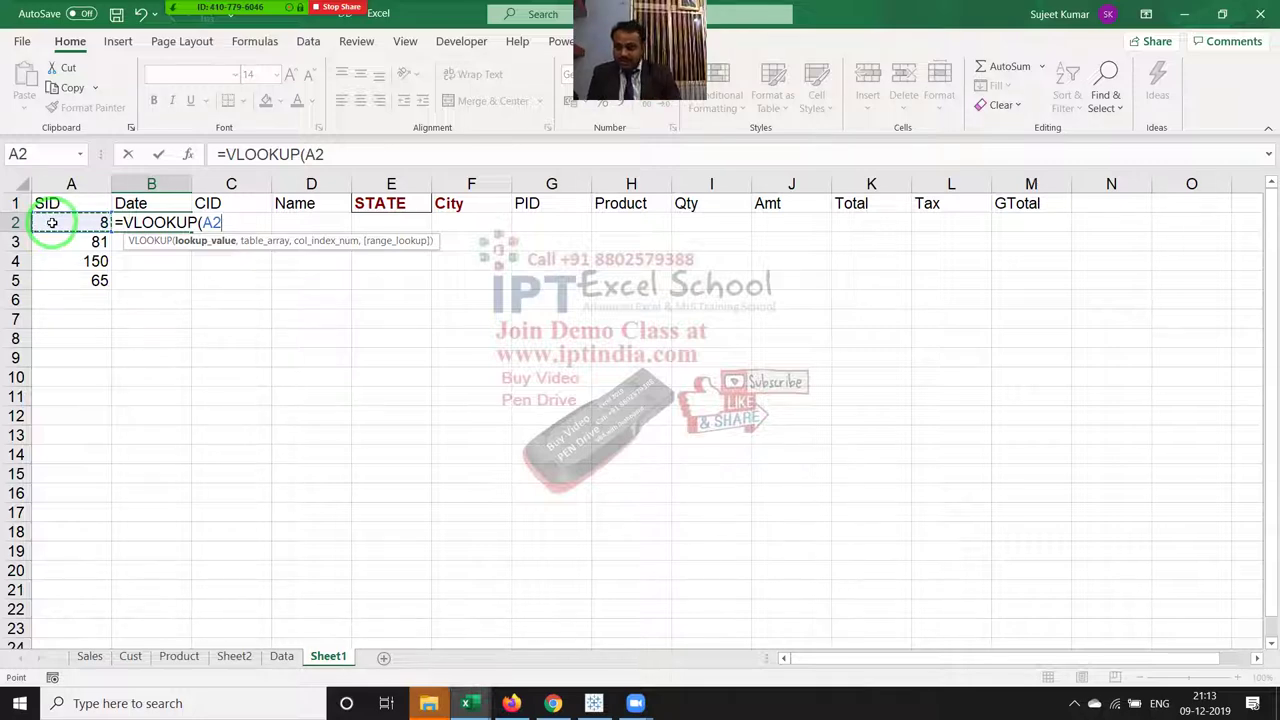
type(",")
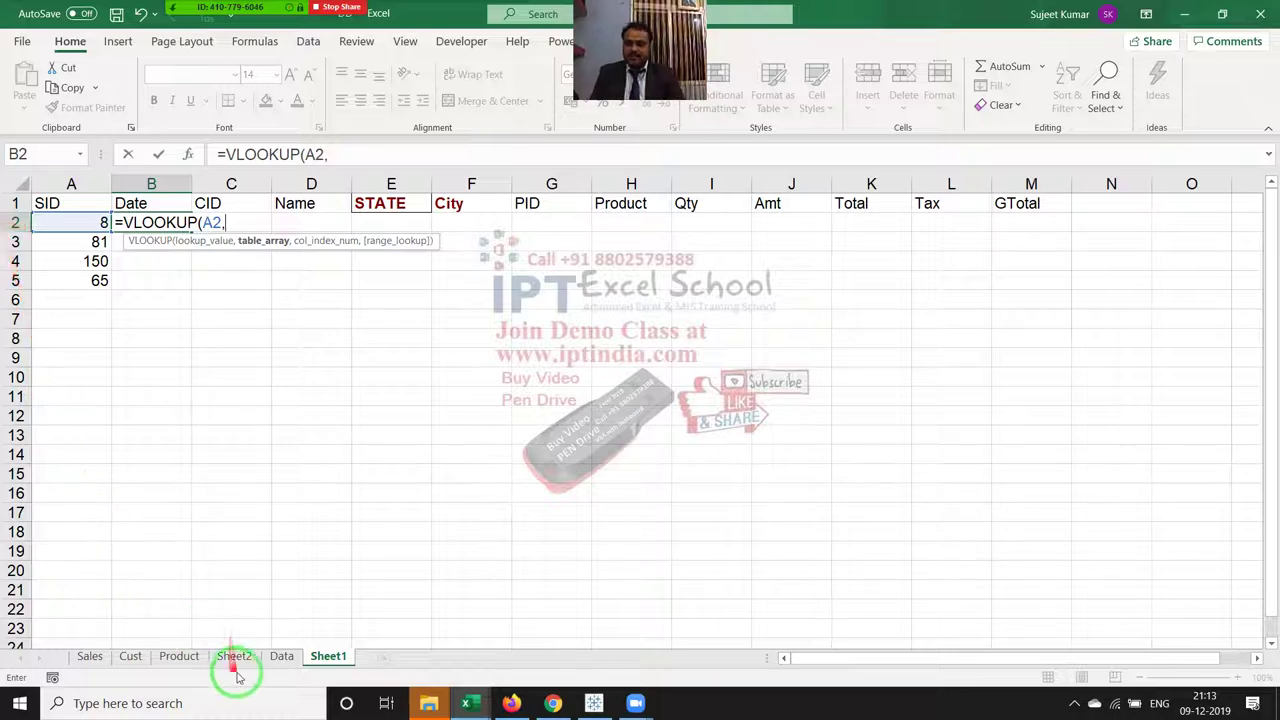
left_click(278, 657)
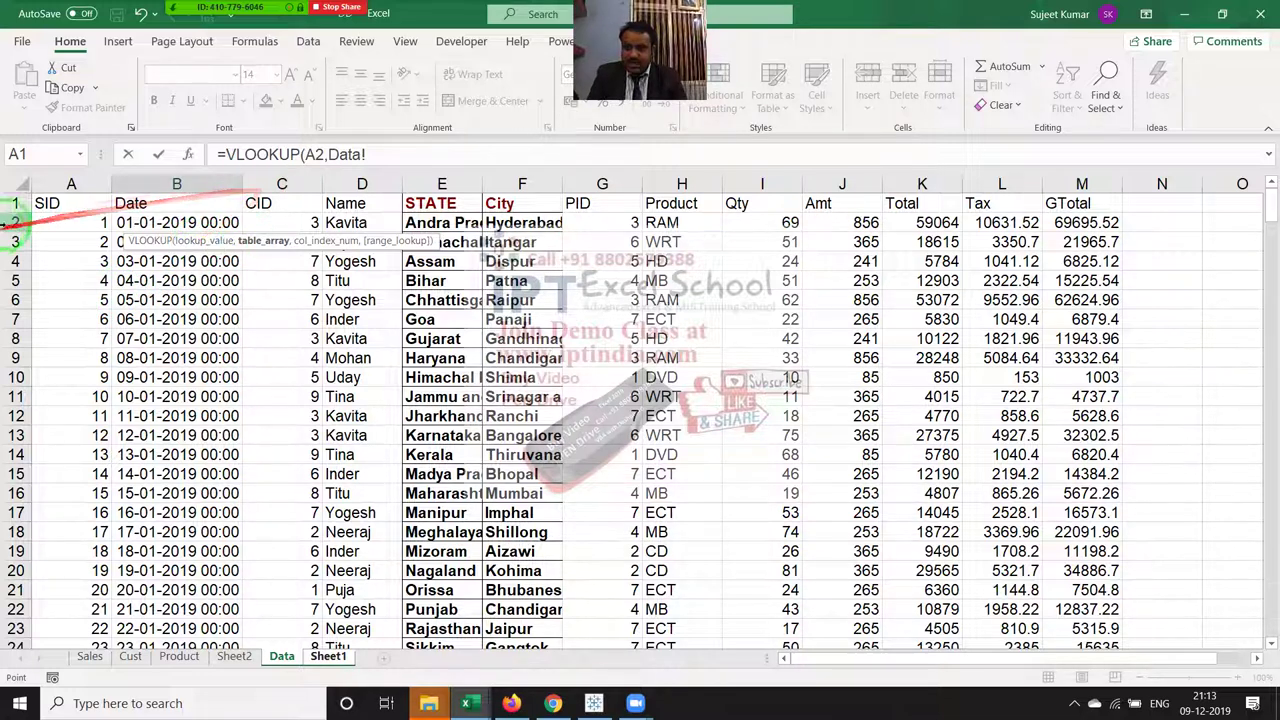
left_click_drag(58, 185, 183, 201)
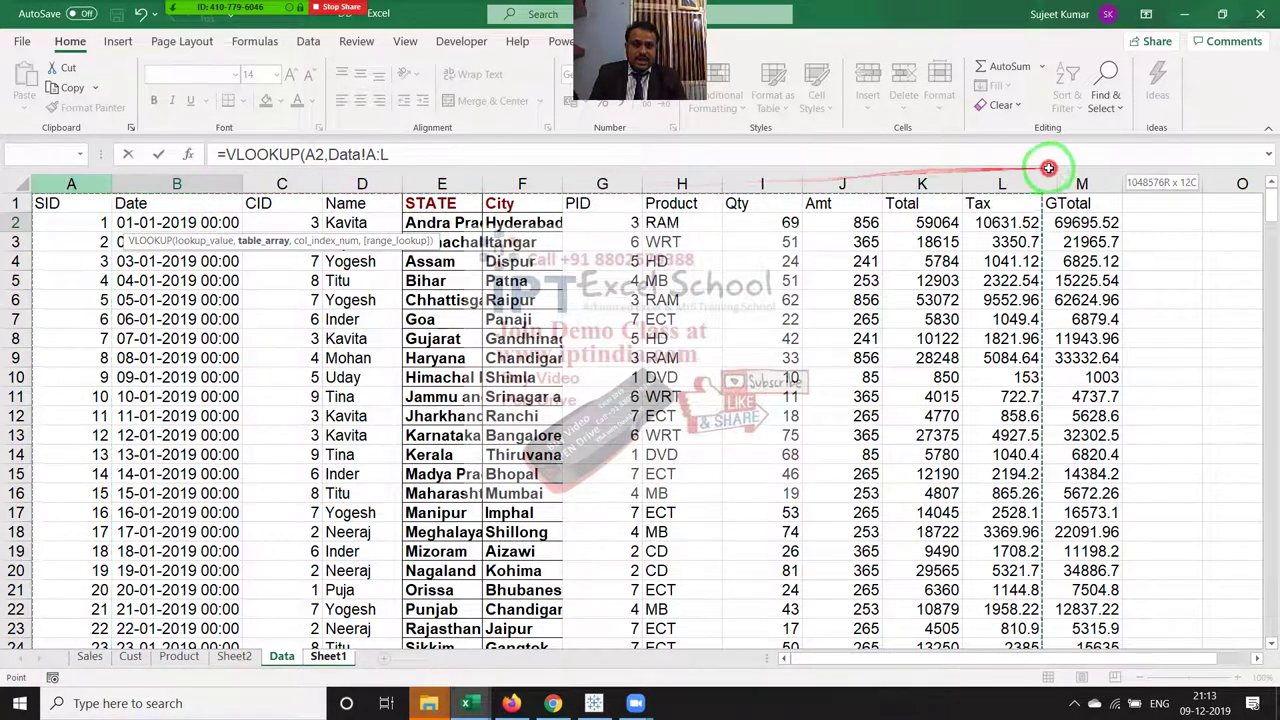
left_click_drag(183, 201, 1078, 170)
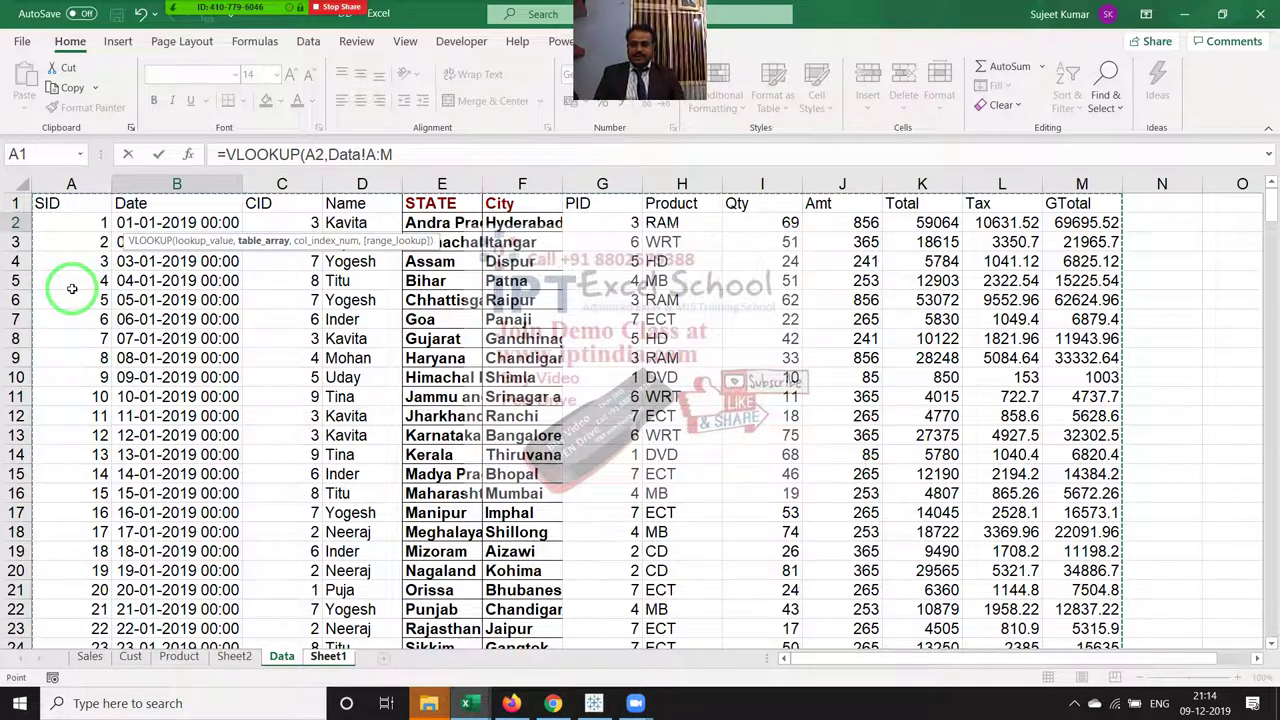
type(",")
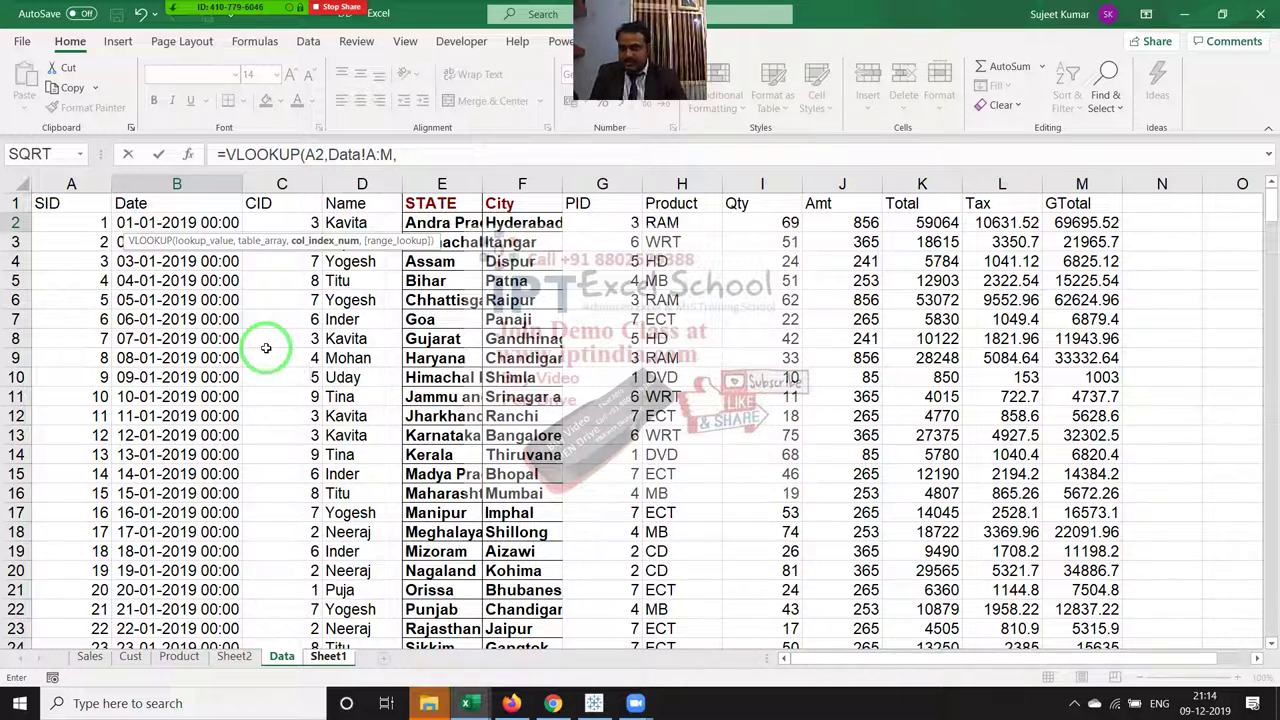
Step: Finish it with column 2 and FALSE, formatting B2 as a date showing 08-Jan-19
left_click(410, 163)
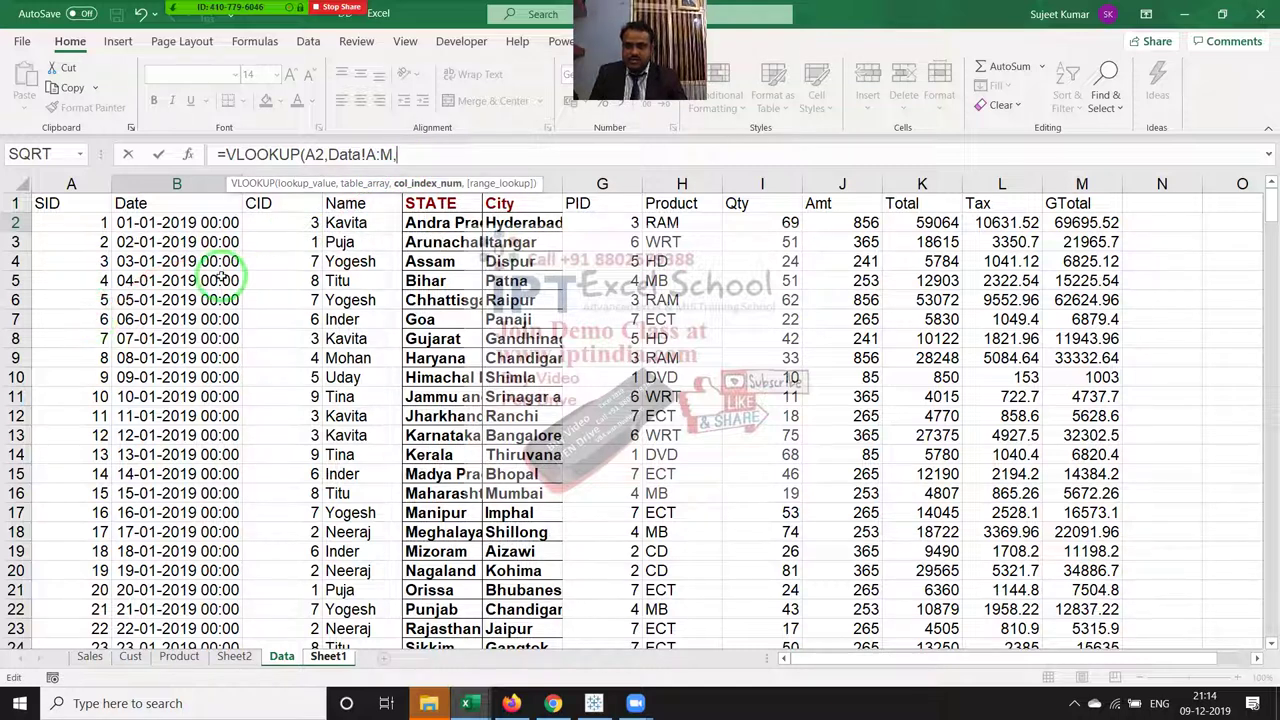
type("2,")
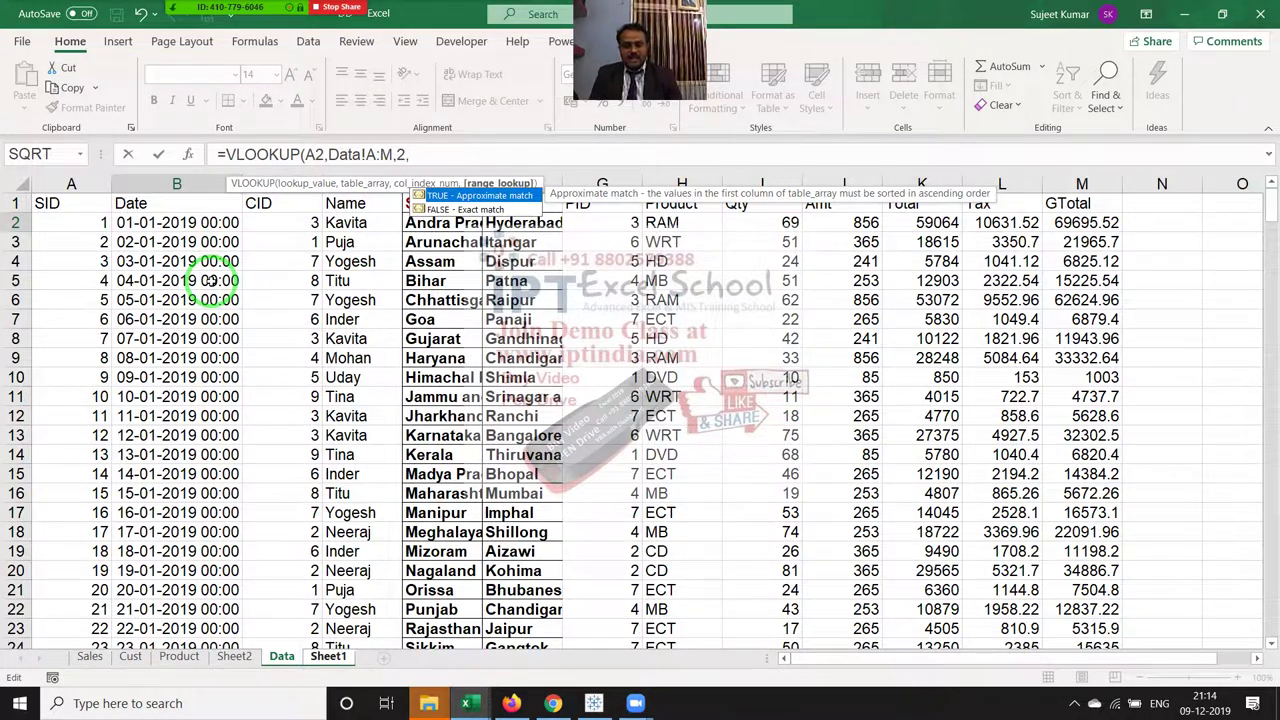
key("Down")
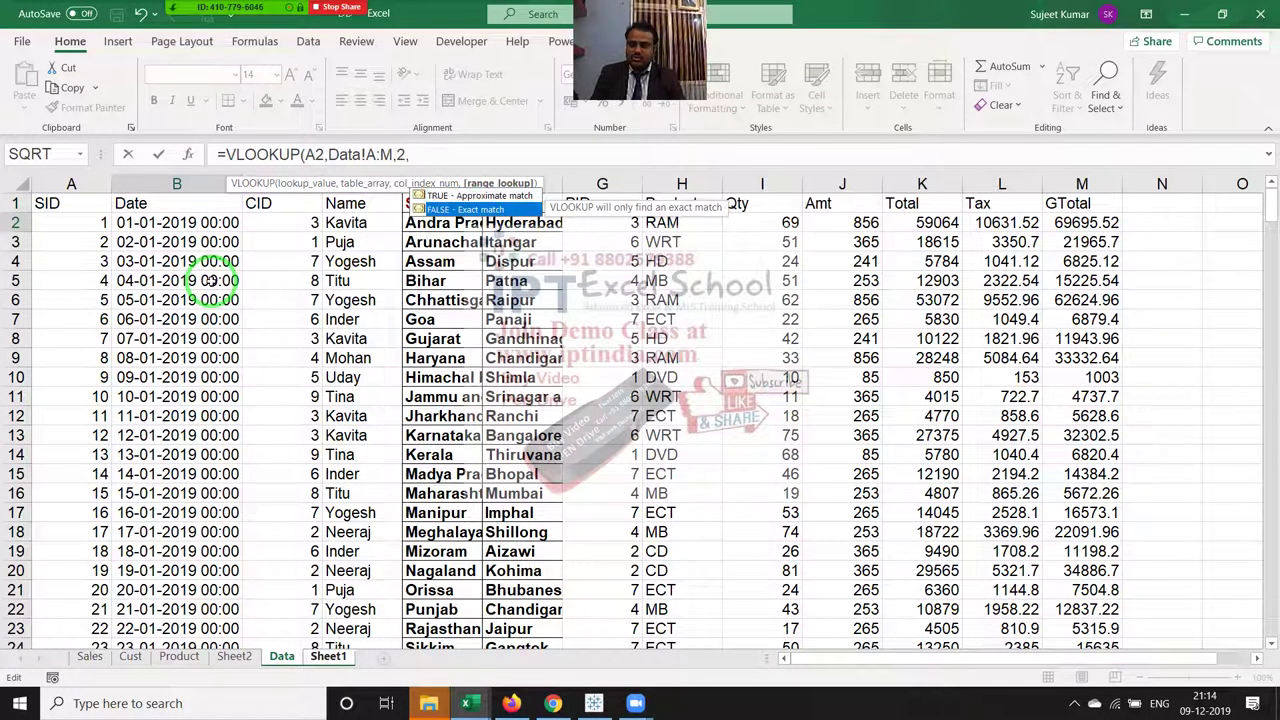
key("Tab")
type(")")
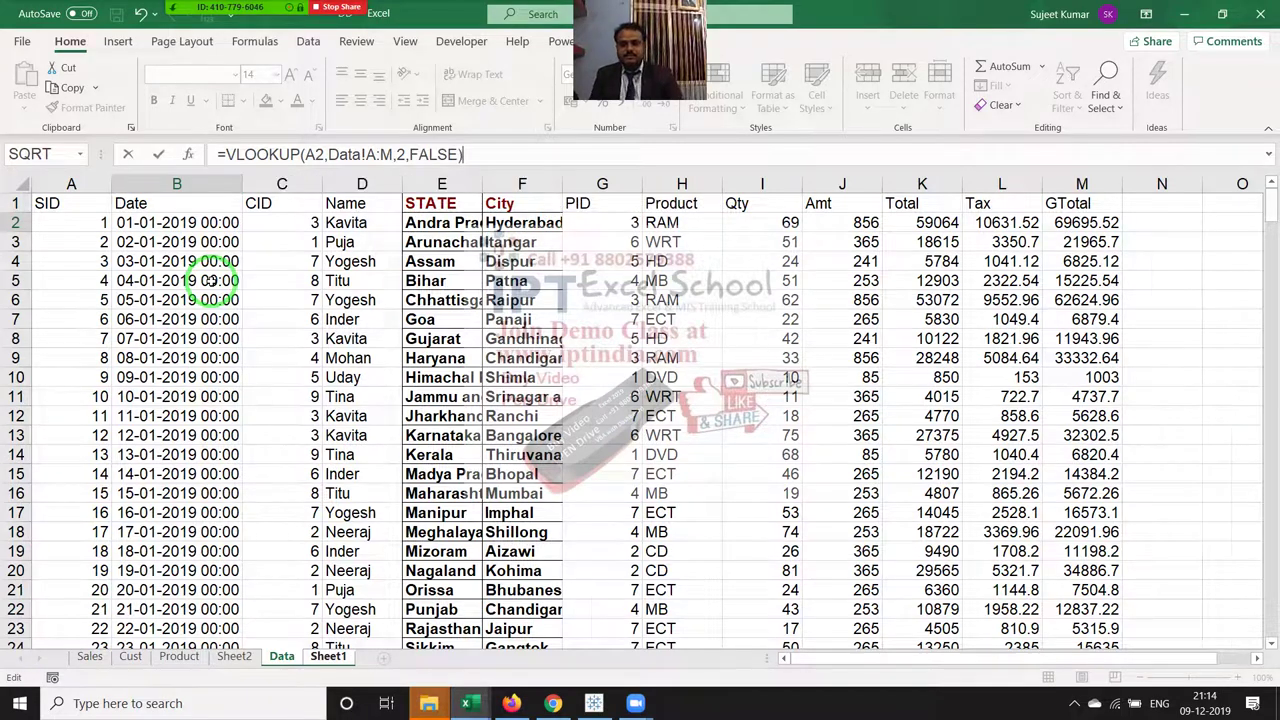
key("Return")
key("Up")
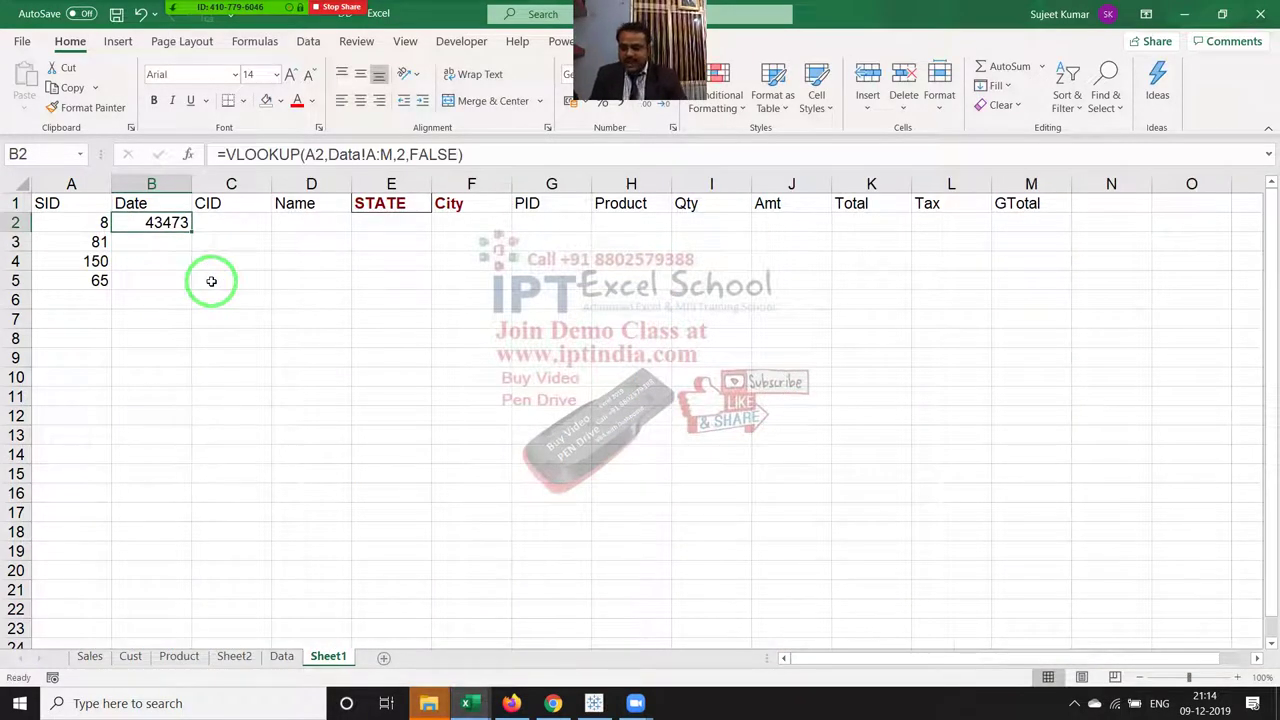
key("ctrl+shift+3")
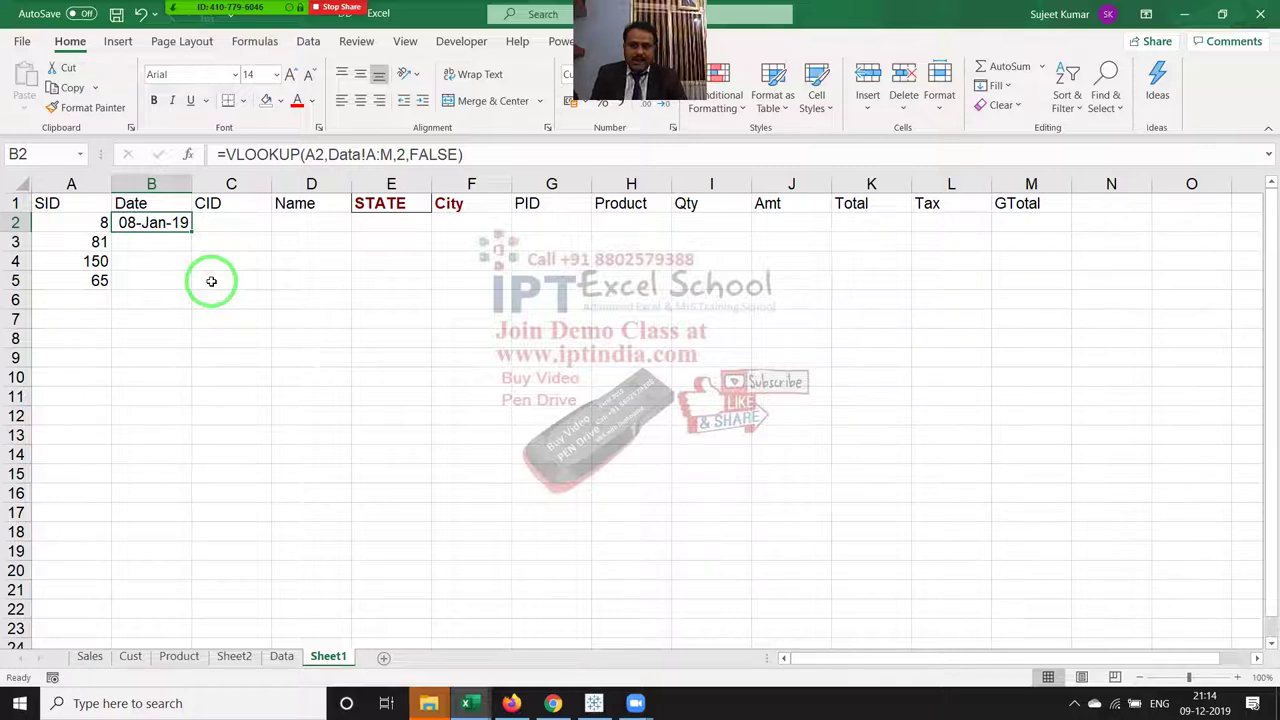
key("Right")
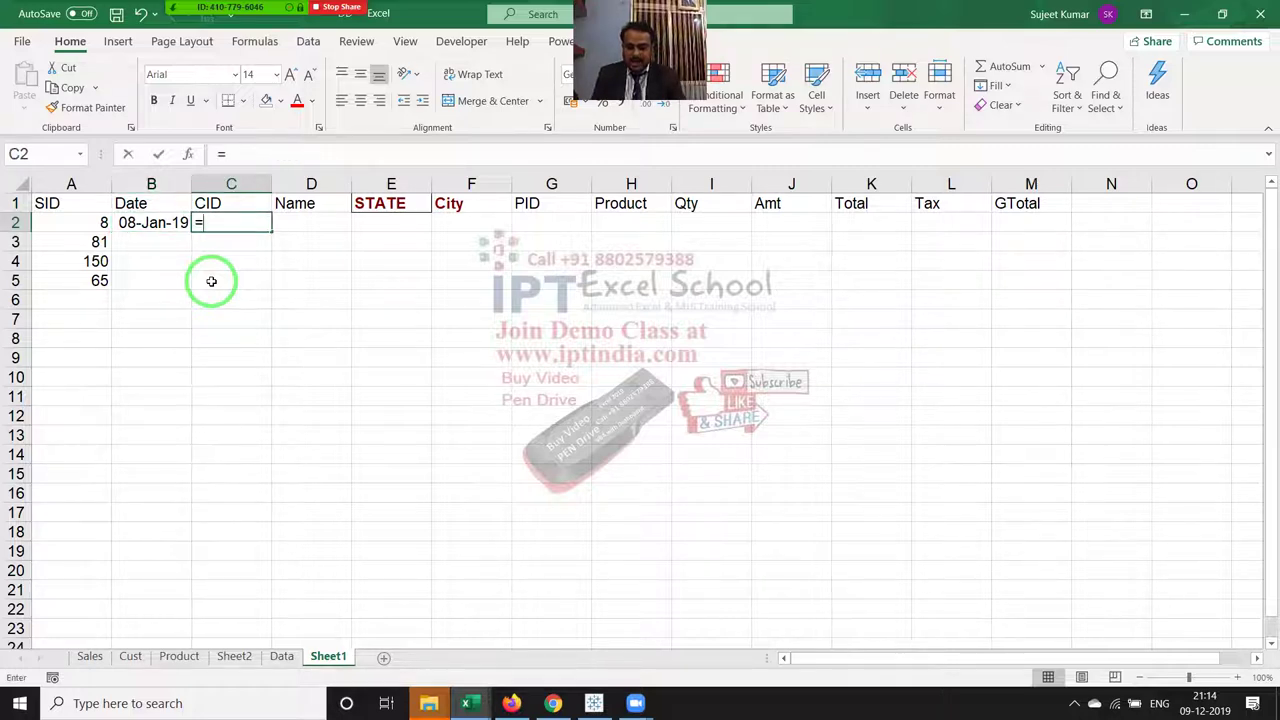
Step: Enter =VLOOKUP(A2,Data!A:M,3,0) in C2, returning CID 4 for SID 8
type("vl")
key("Tab")
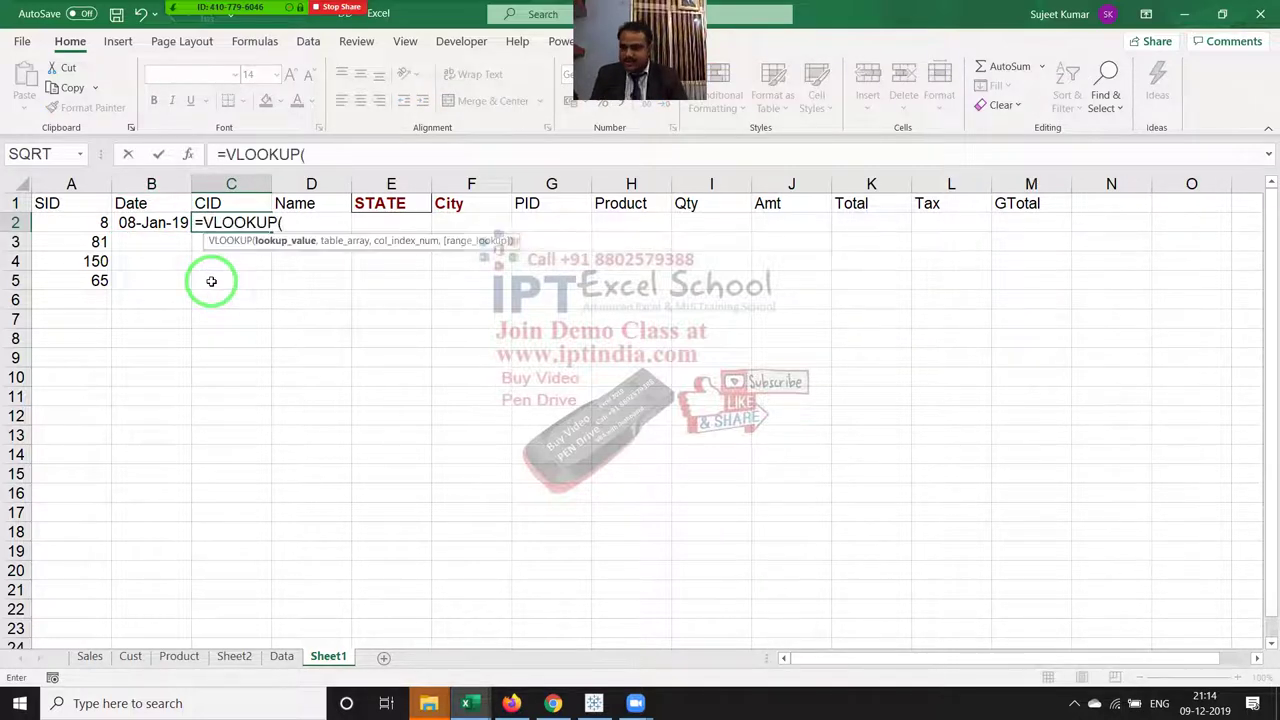
key("Left")
key("Left")
type(",")
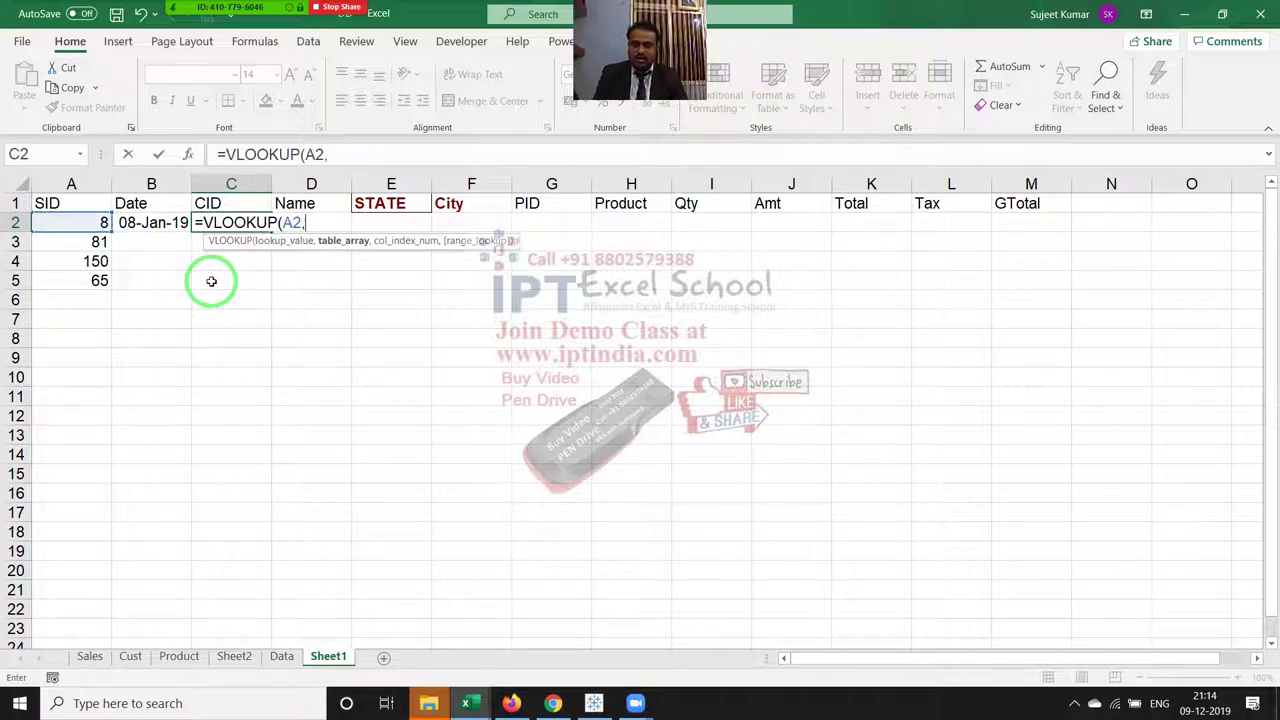
key("ctrl+Page_Up")
key("Left")
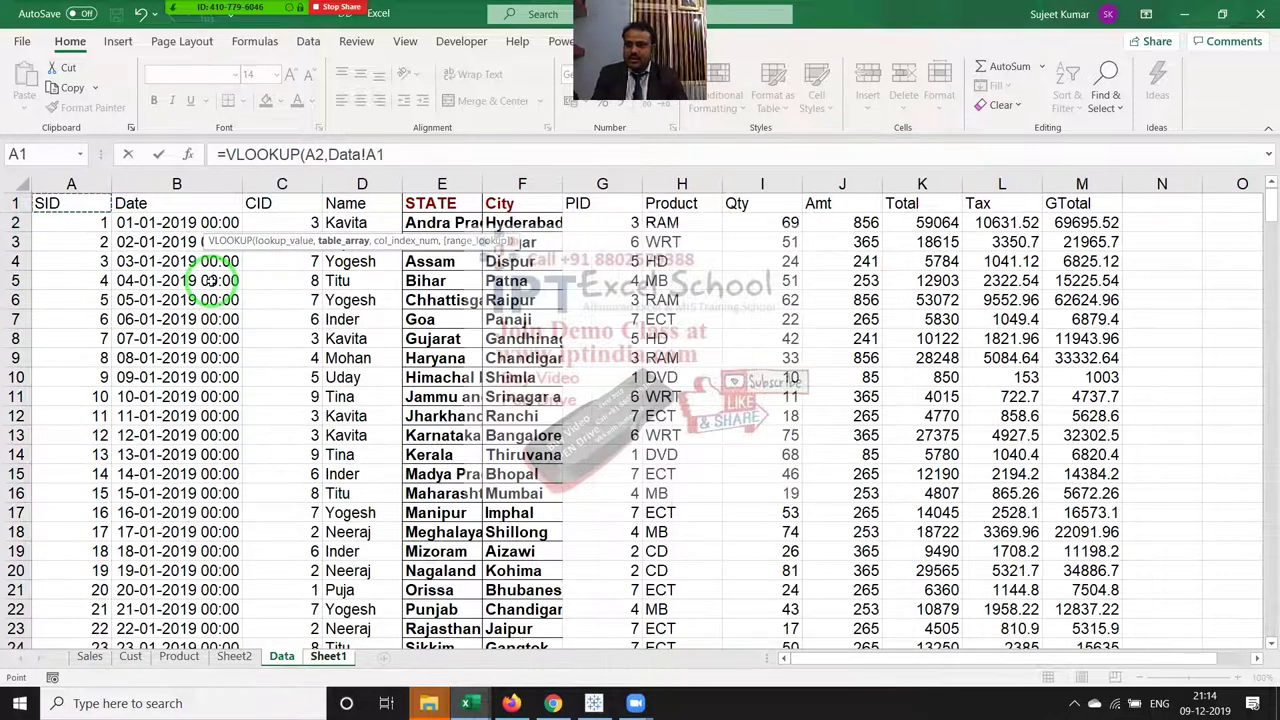
key("ctrl+space")
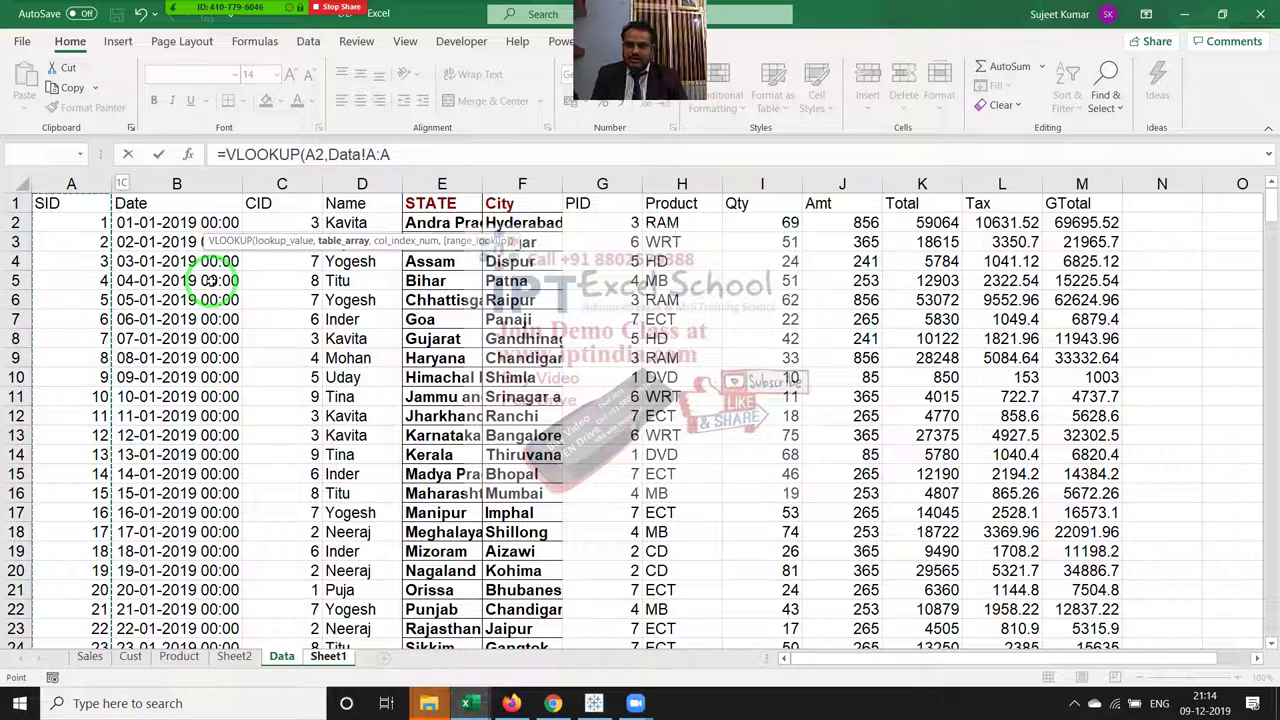
left_click_drag(100, 184, 1066, 272)
type(",3")
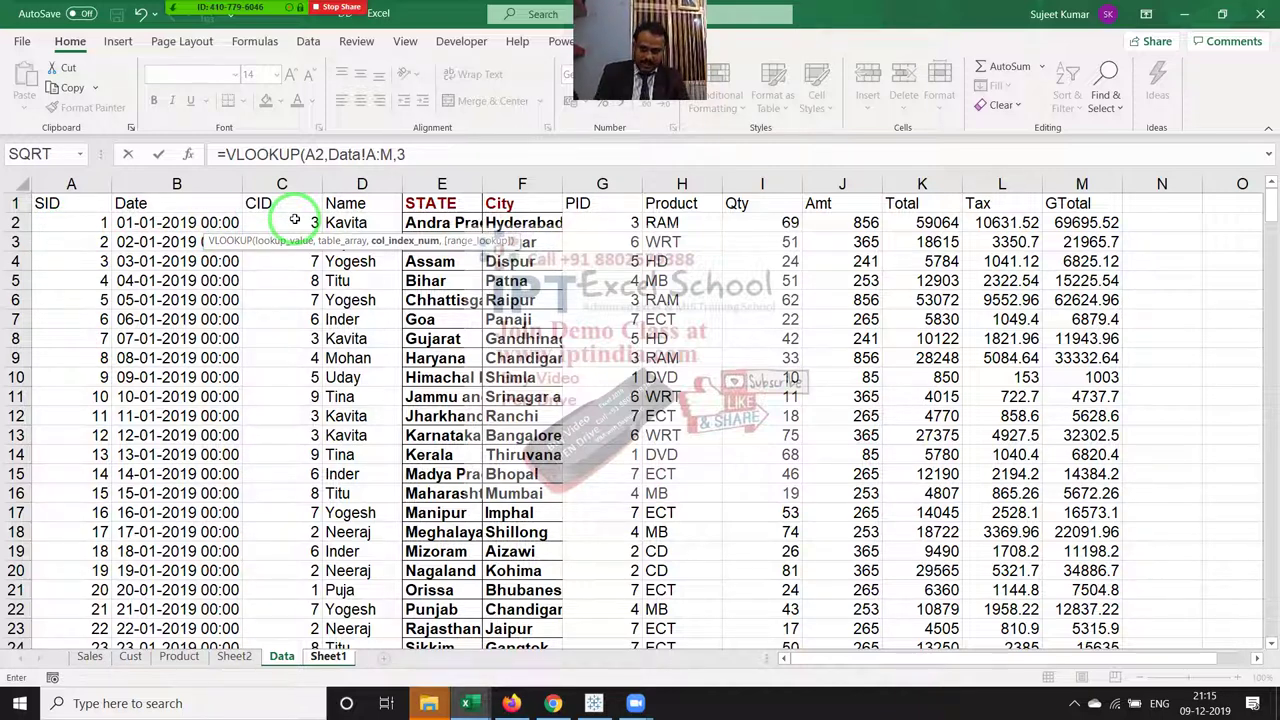
type(",0")
key("Return")
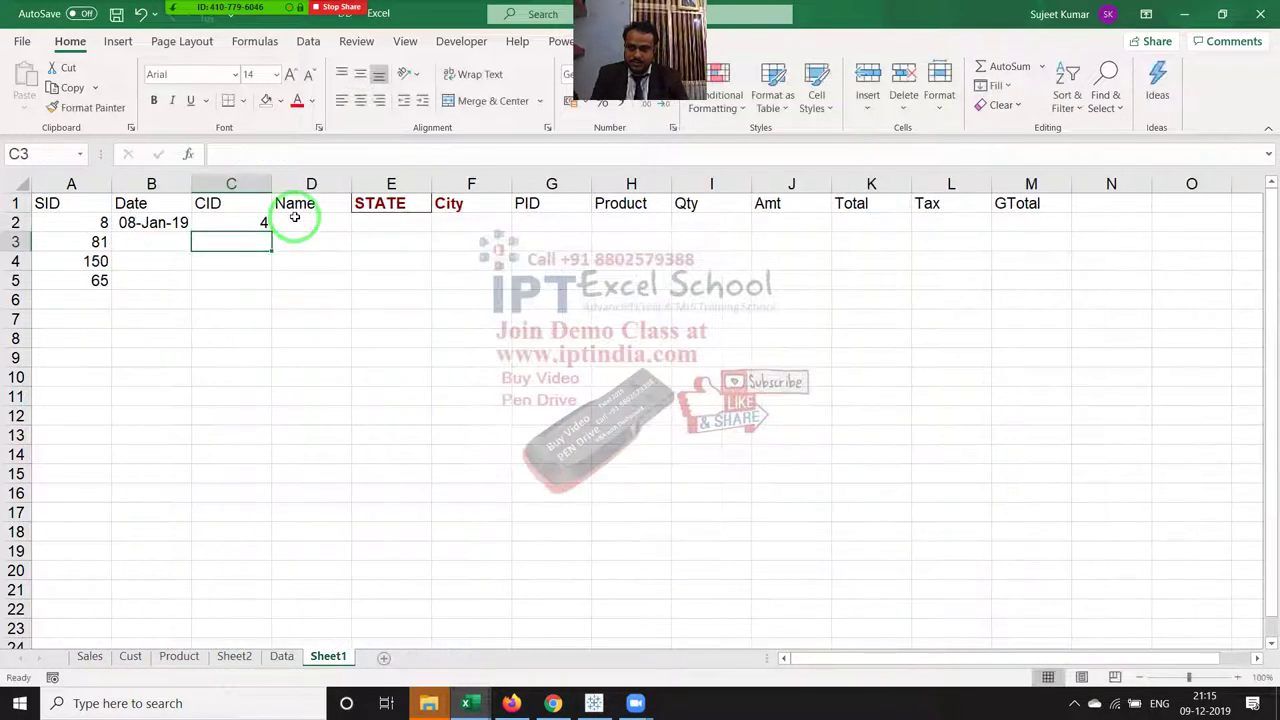
key("Up")
Step: Review the FALSE argument in B2's date lookup, check C2's formula, and select D2
left_click(177, 222)
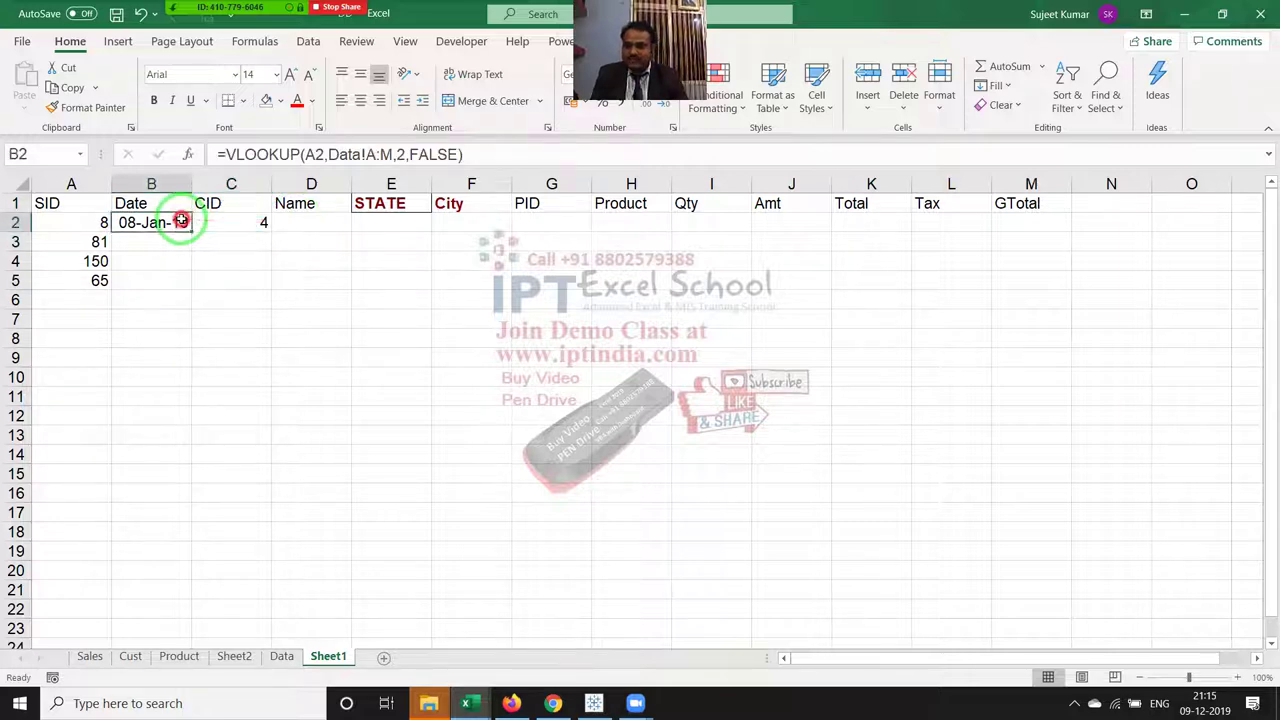
double_click(177, 222)
double_click(330, 222)
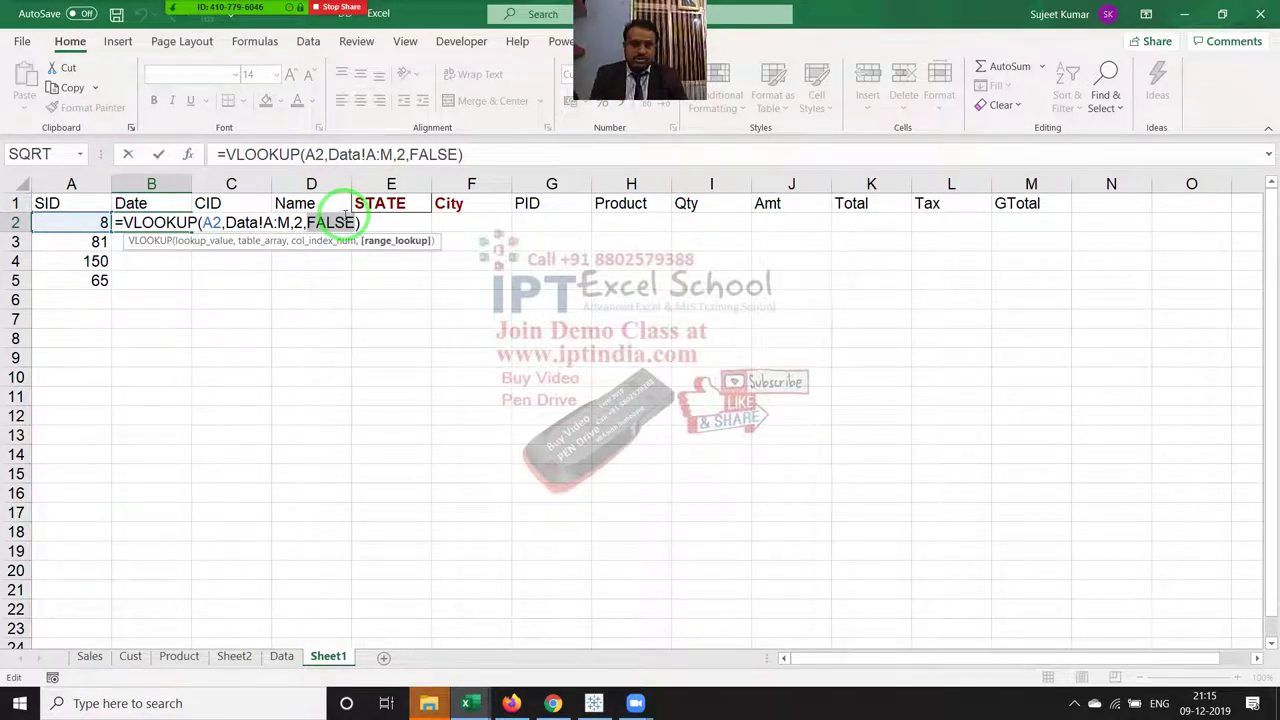
key("ctrl+Return")
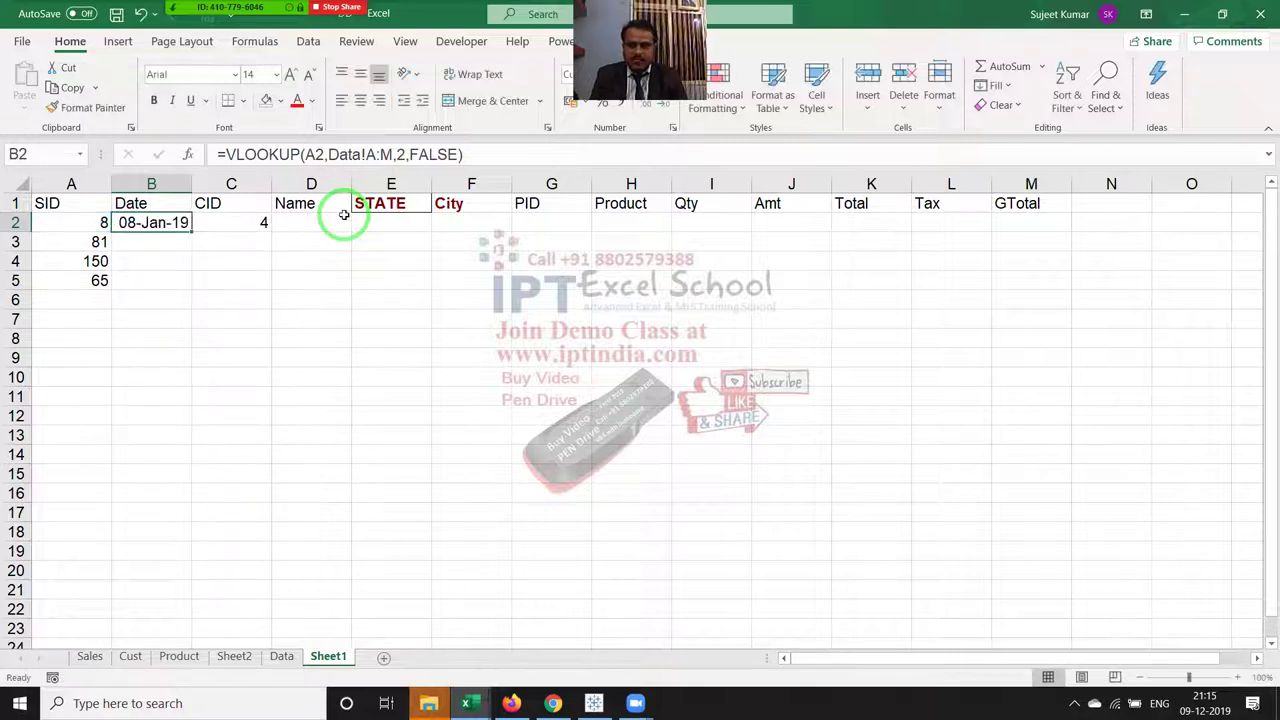
left_click(262, 210)
left_click(262, 221)
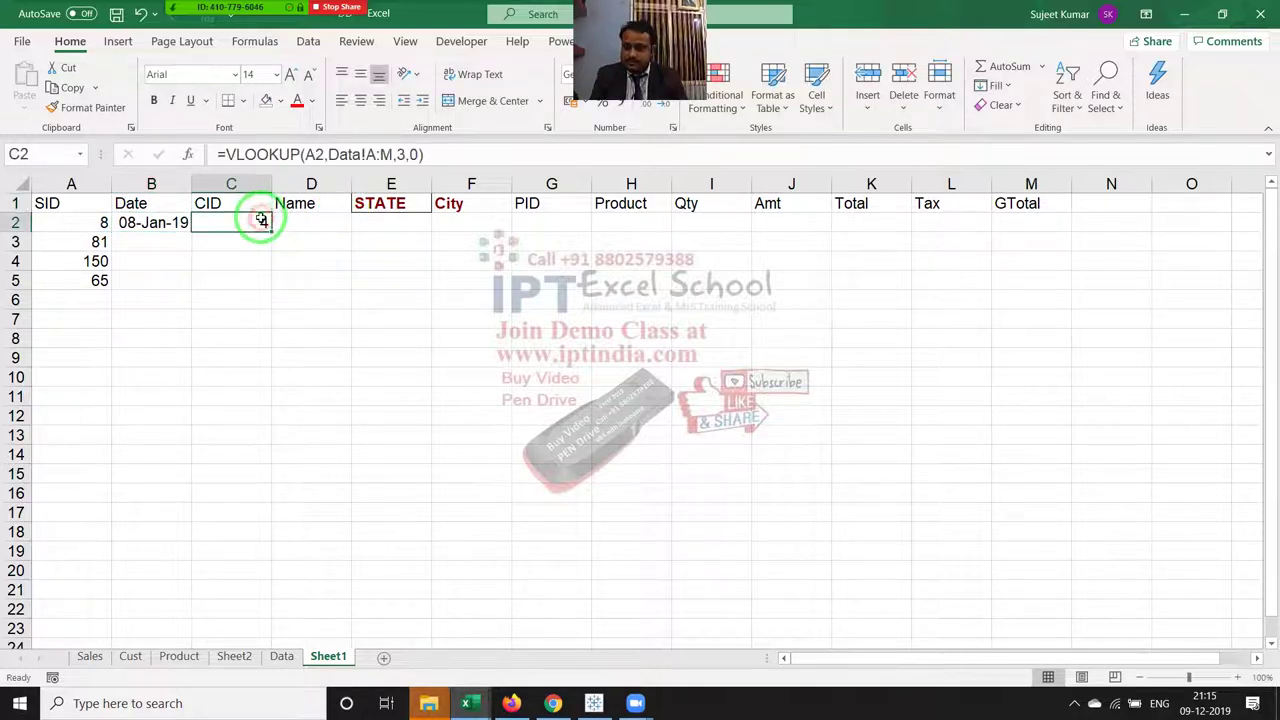
left_click(305, 221)
Step: Enter =VLOOKUP(A2,Data!A:M,4,0) in D2 so it returns the name Mohan
type("=")
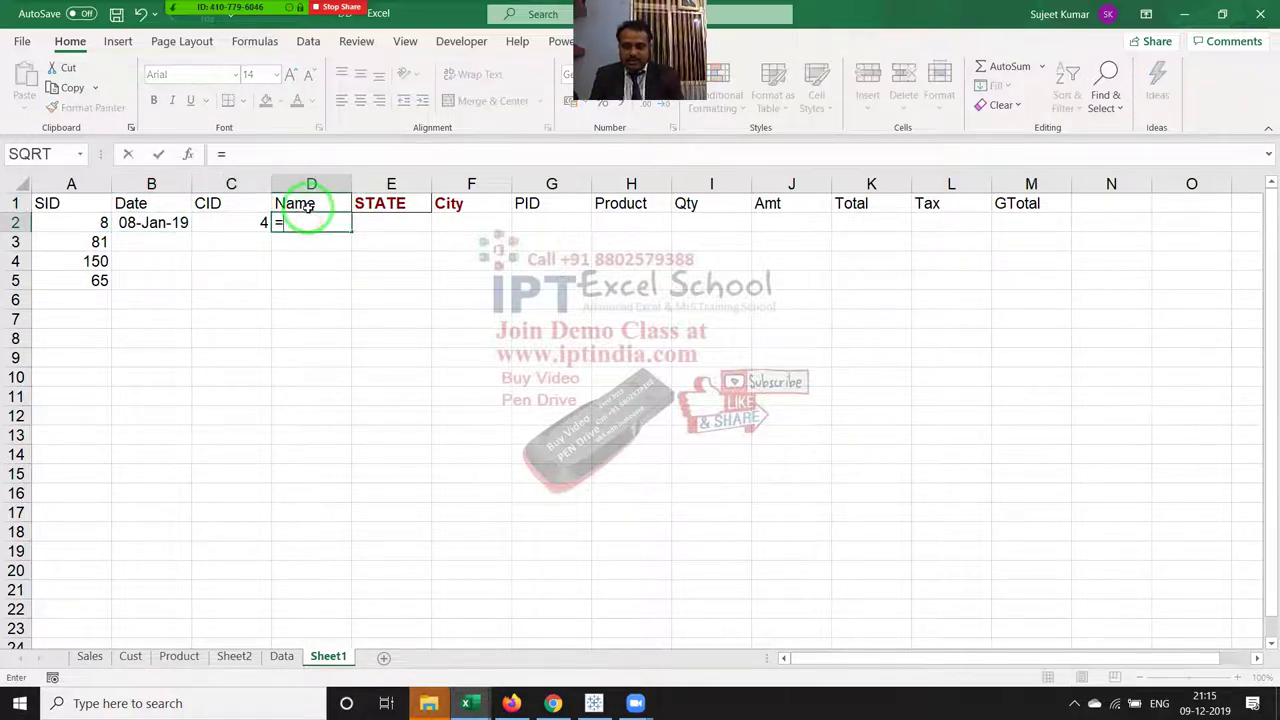
type("vl")
key("Tab")
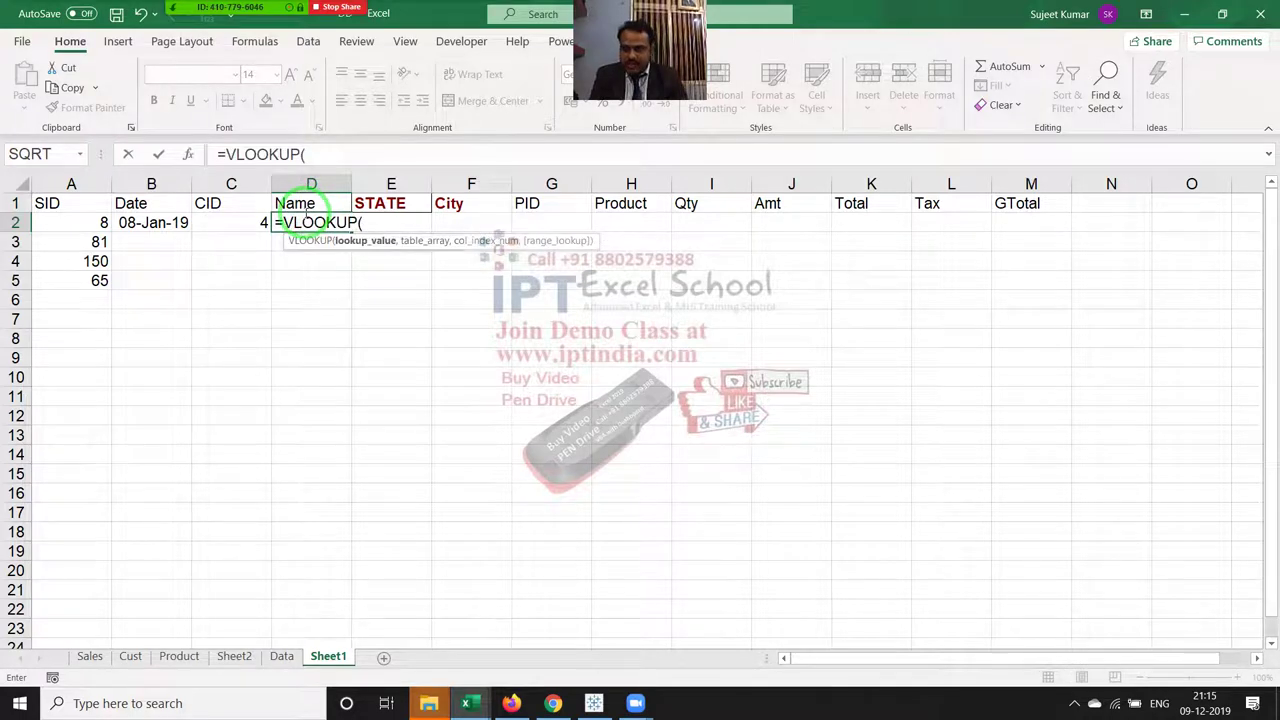
left_click(76, 220)
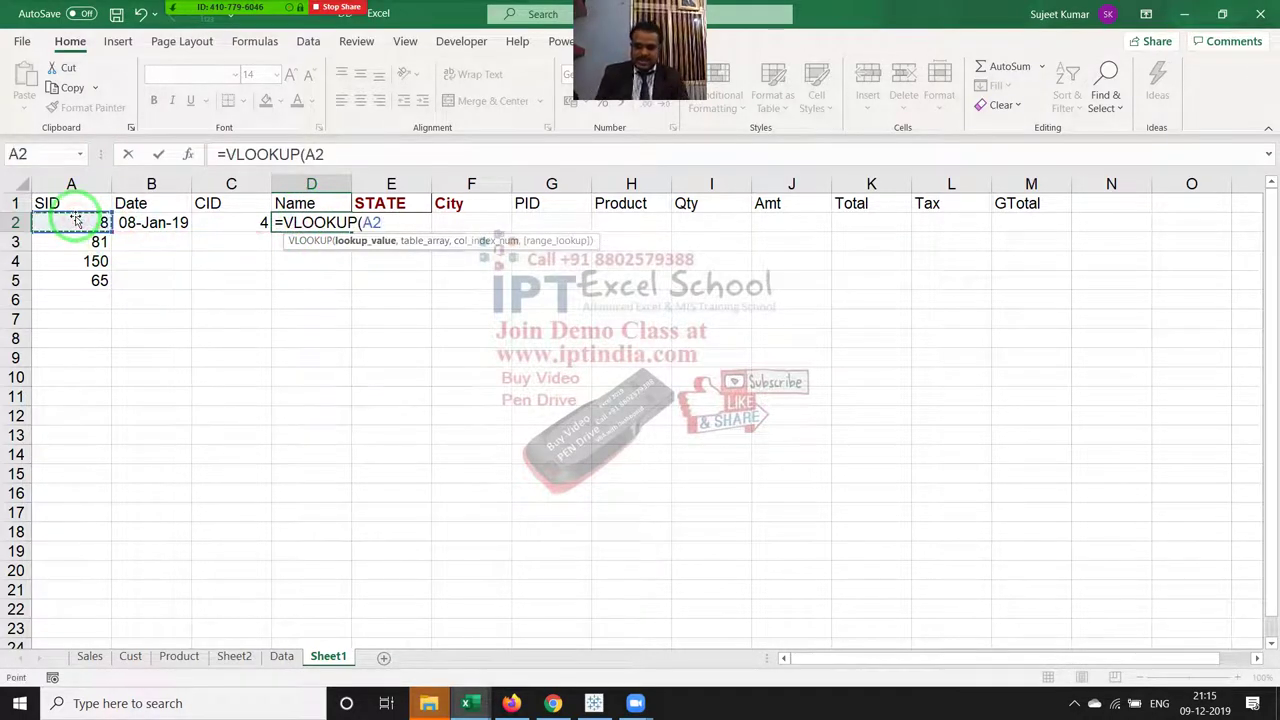
type(",")
left_click(281, 656)
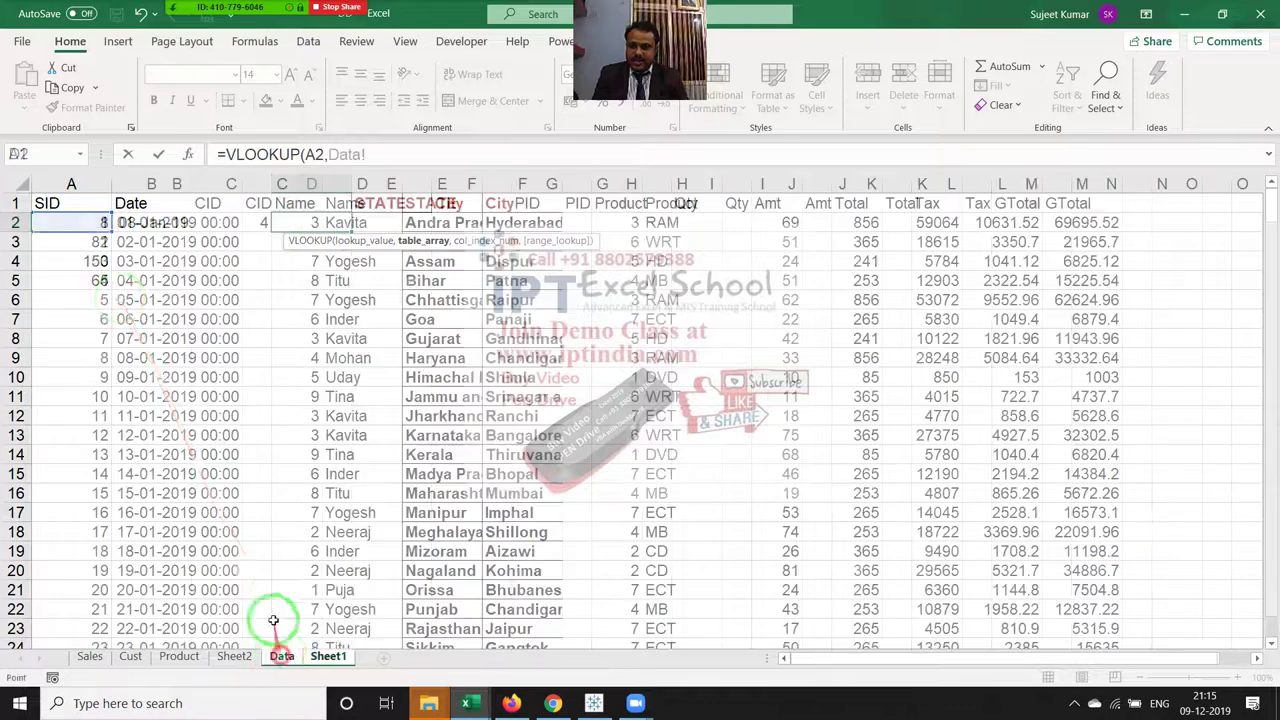
left_click_drag(70, 184, 1082, 170)
type(",")
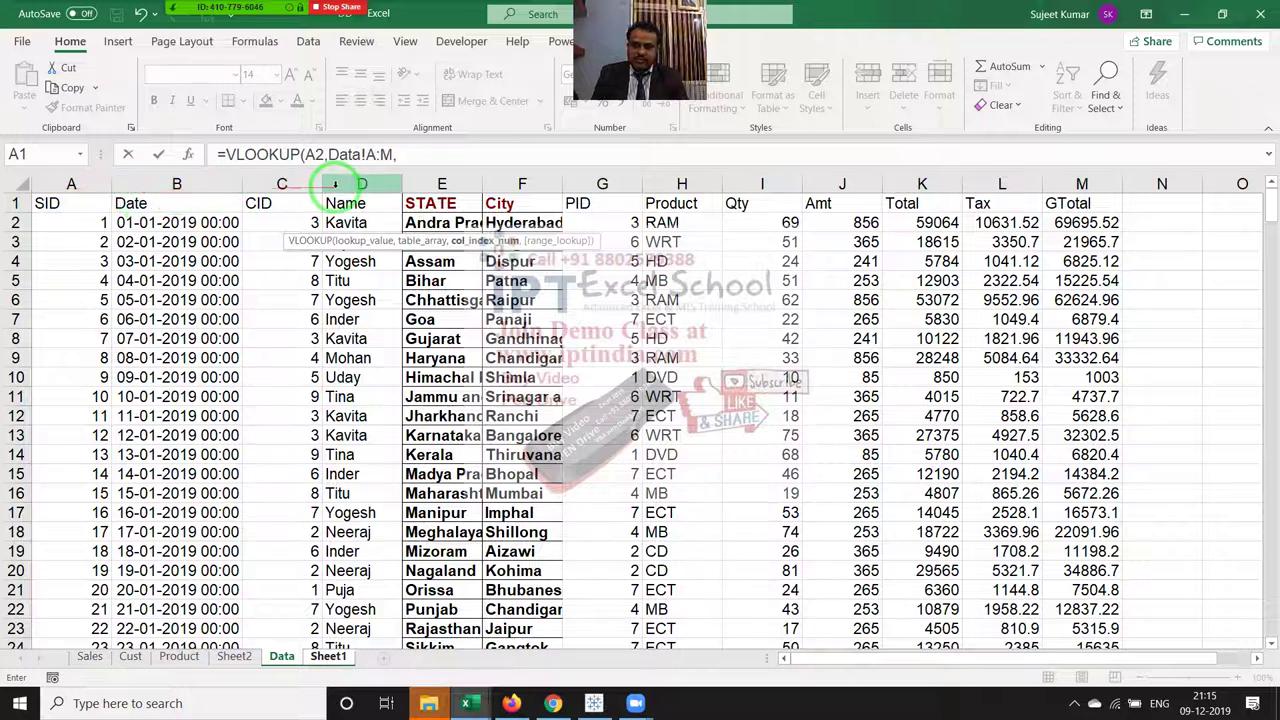
type("4,")
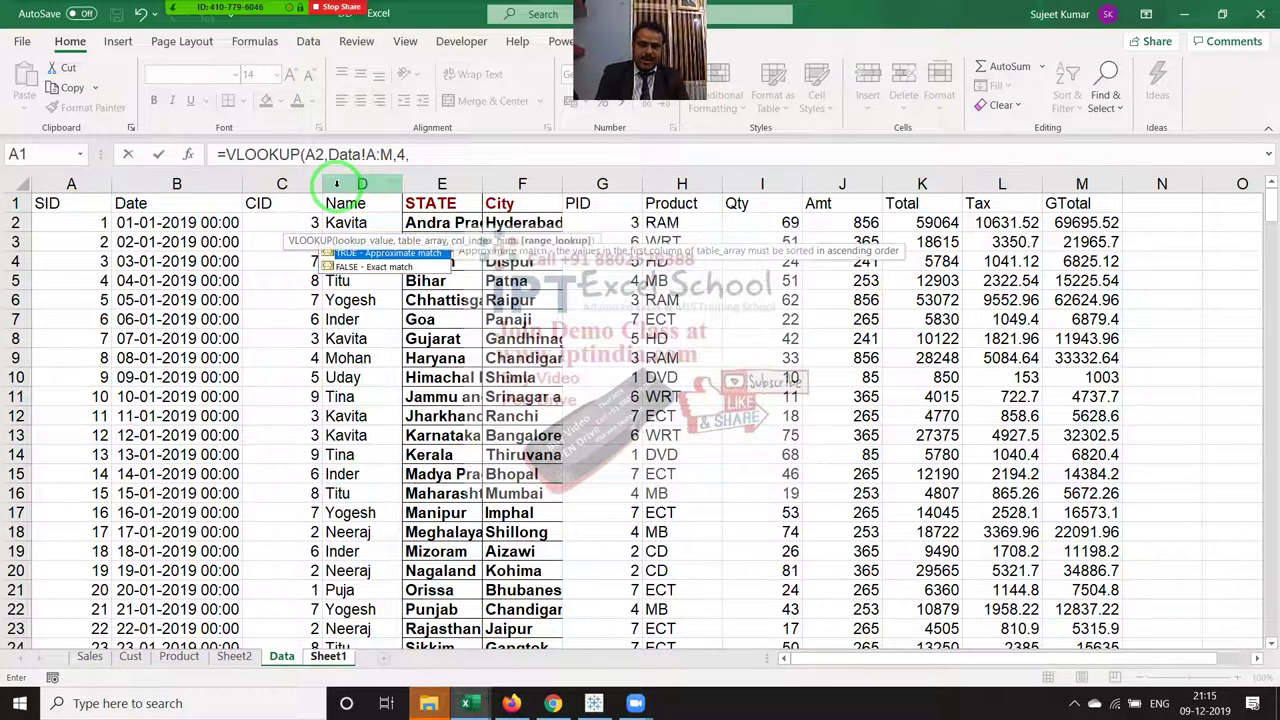
type("0")
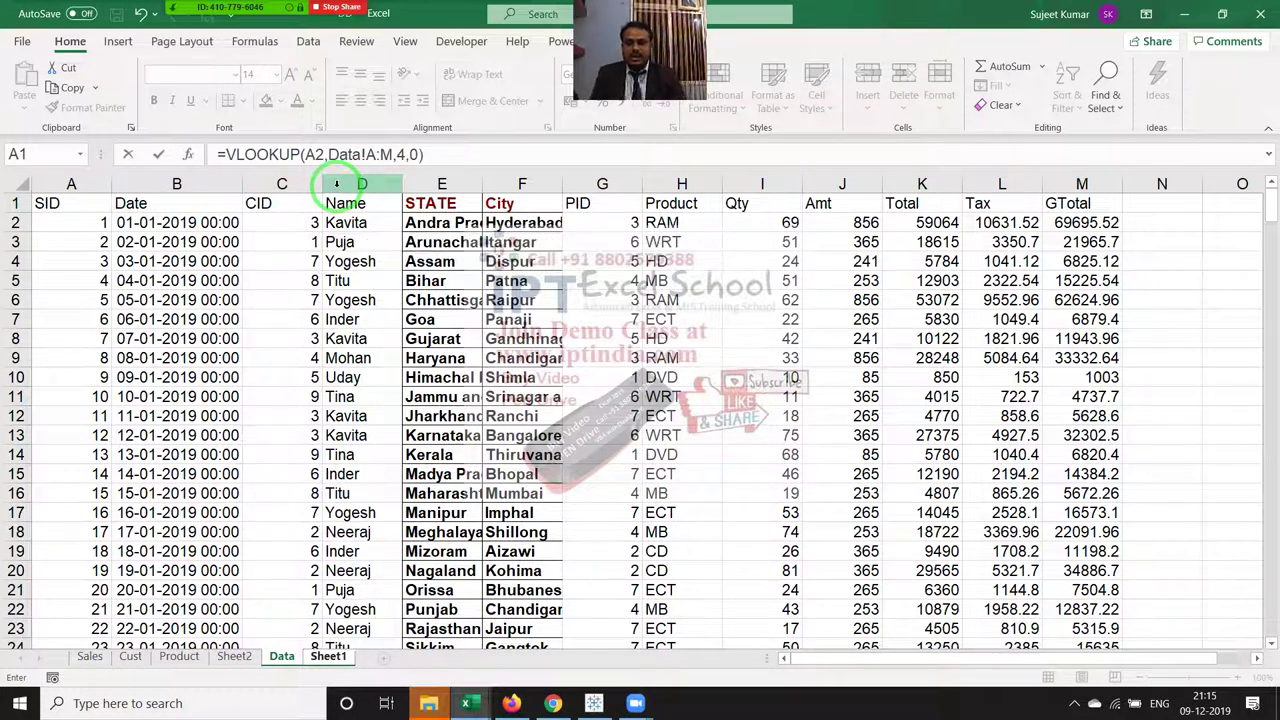
key("Return")
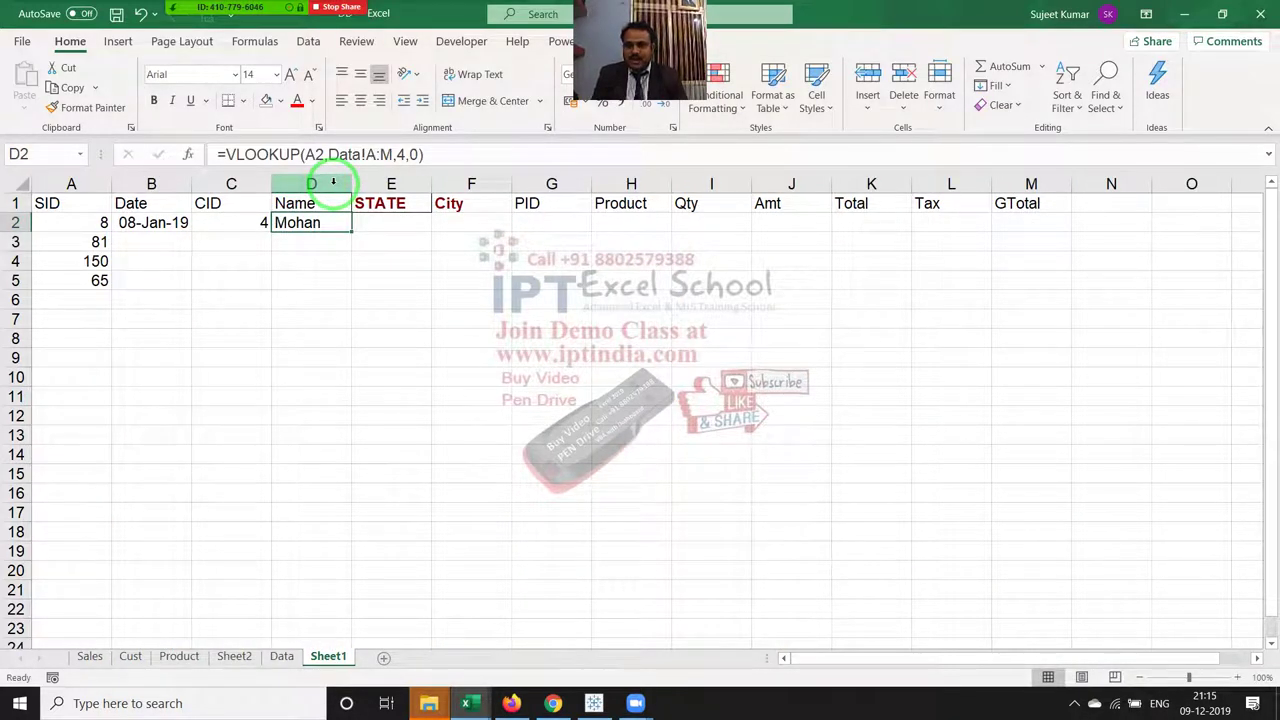
key("Right")
key("shift+Right")
key("shift+Right")
key("shift+Right")
Step: Fill D2's Name lookup into E2 and inspect its shifted =VLOOKUP(B2,Data!B:N,4,0) references
key("shift+Right")
key("shift+Right")
key("shift+Right")
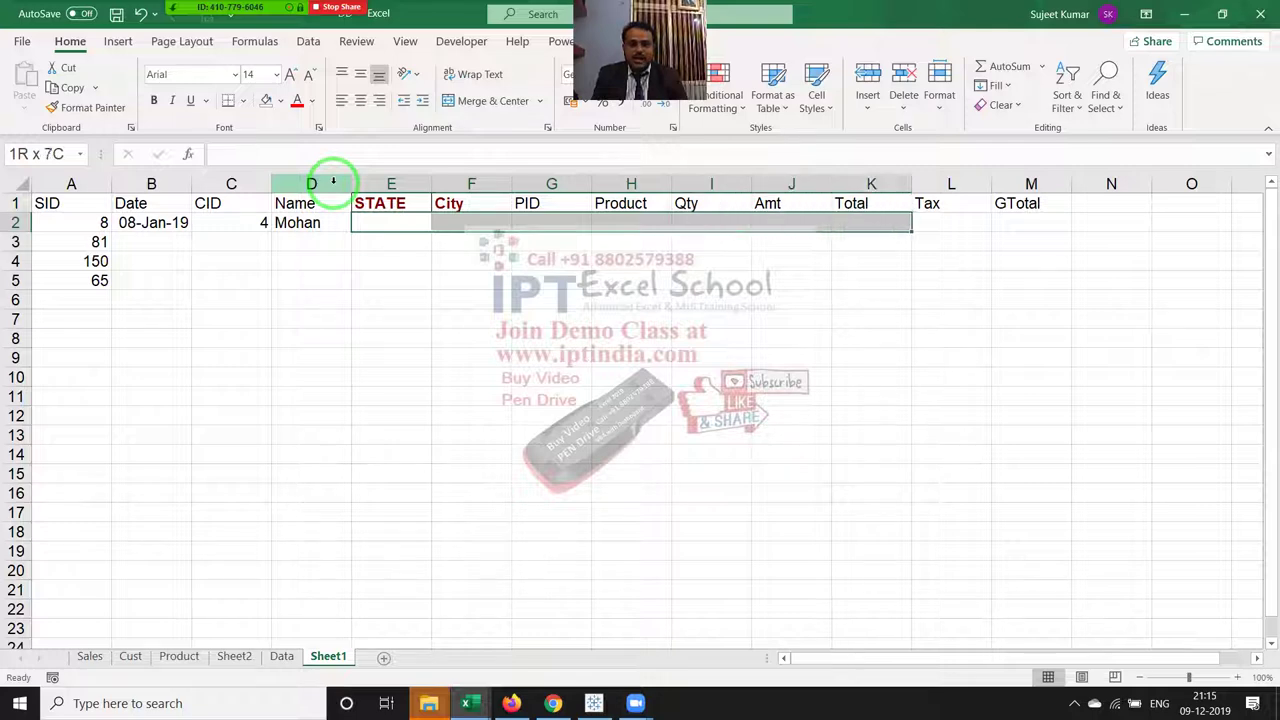
key("shift+Right")
key("shift+Right")
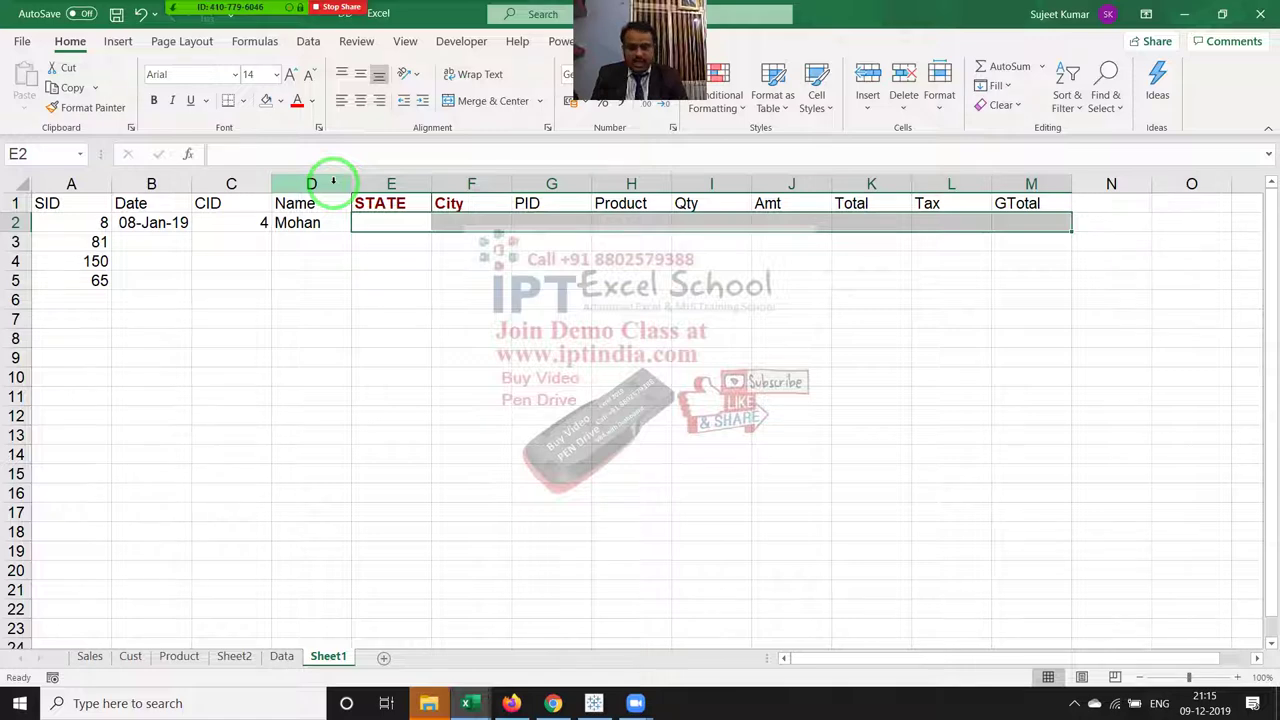
key("Left")
left_click(400, 153)
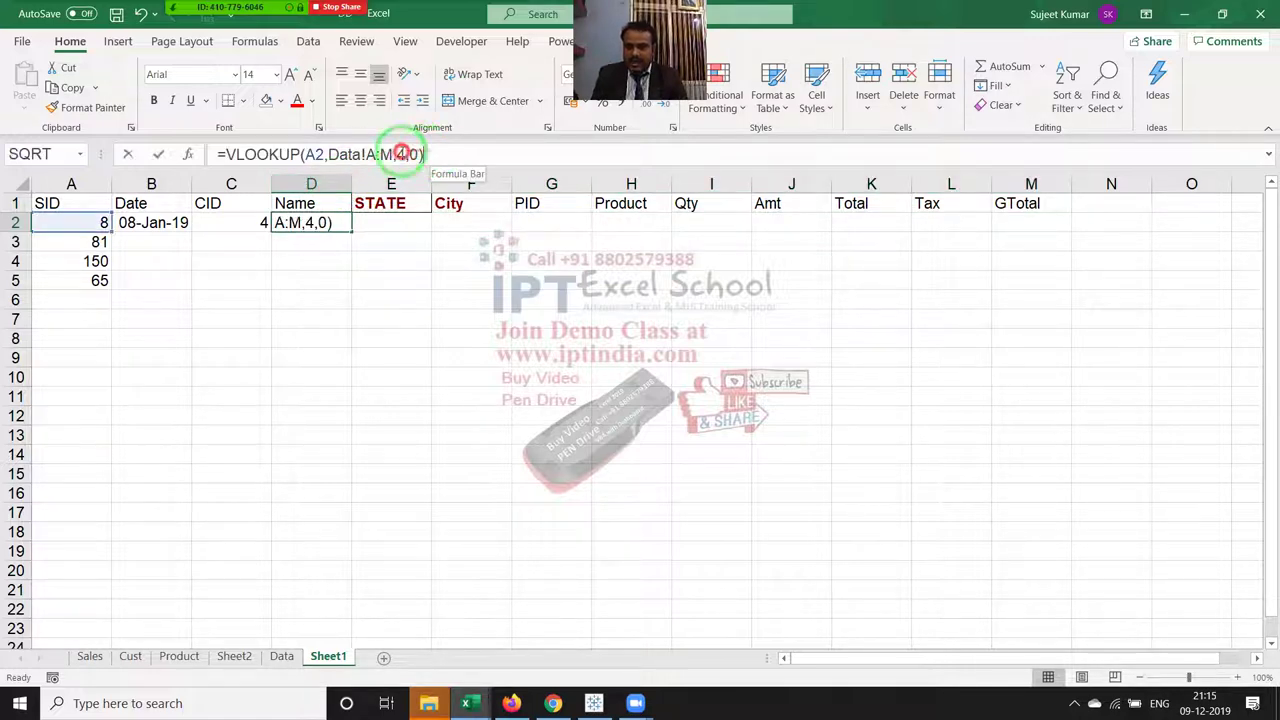
left_click(158, 154)
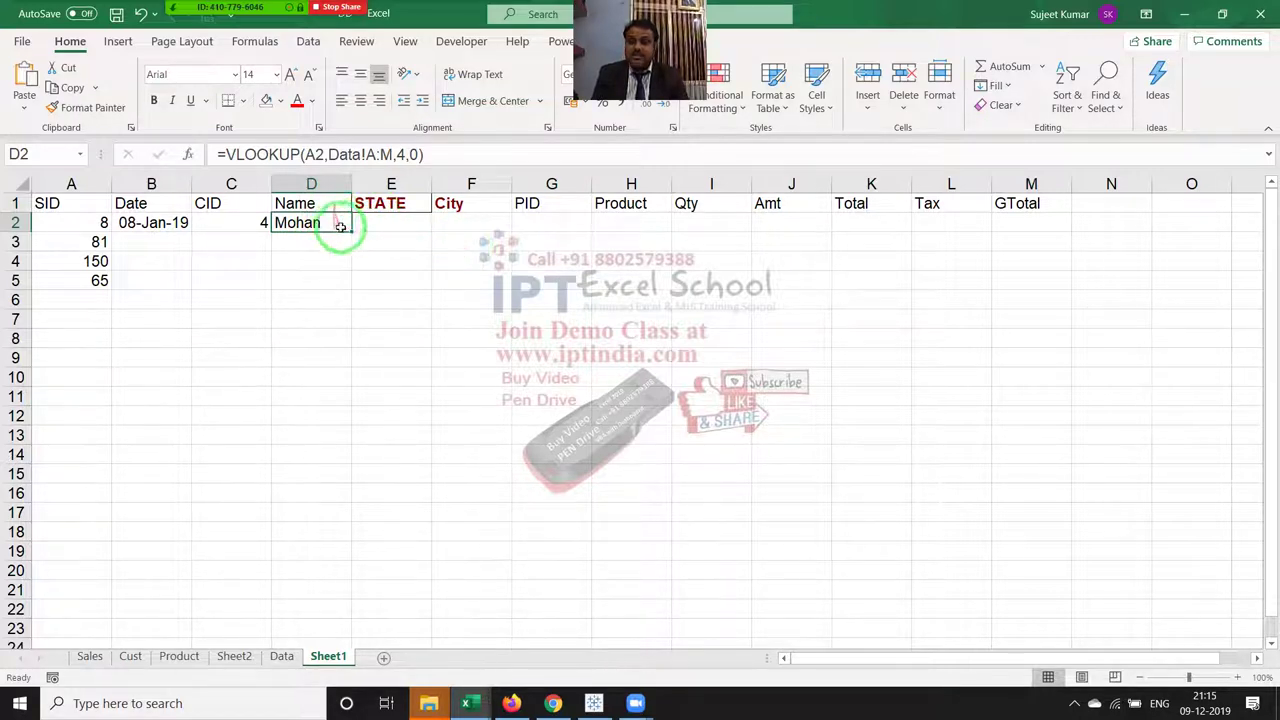
left_click_drag(352, 231, 403, 229)
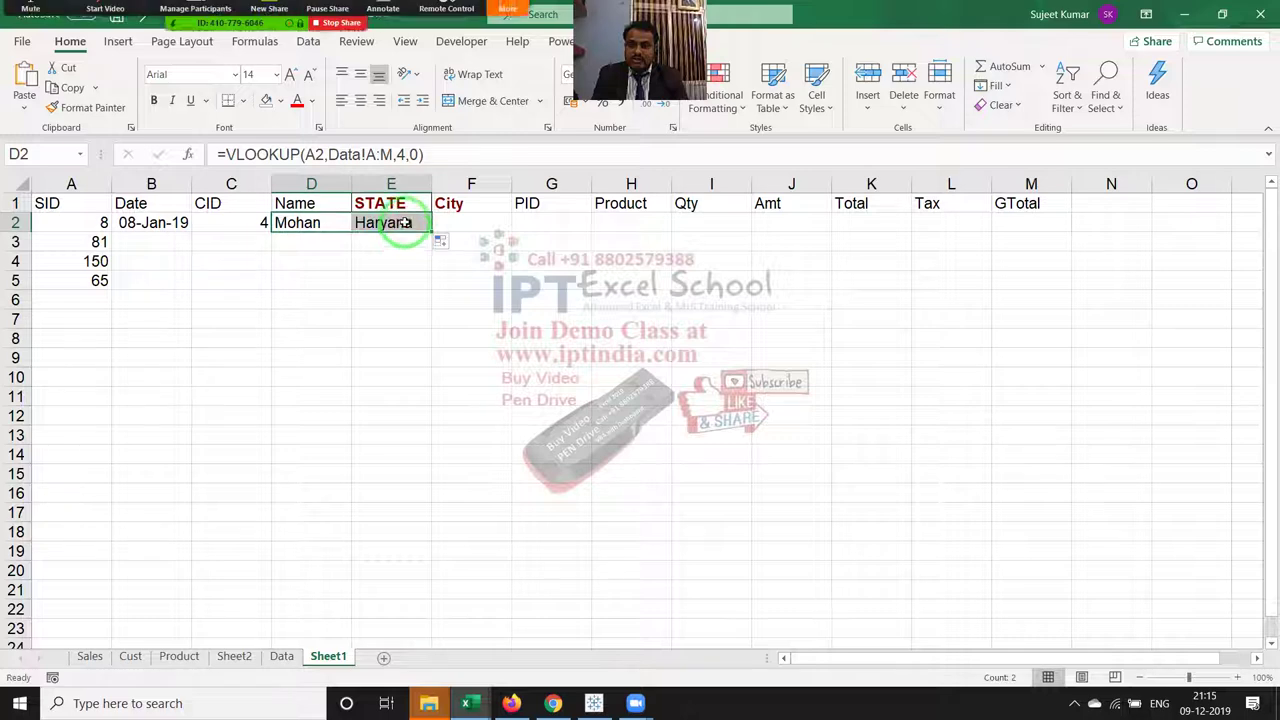
double_click(400, 224)
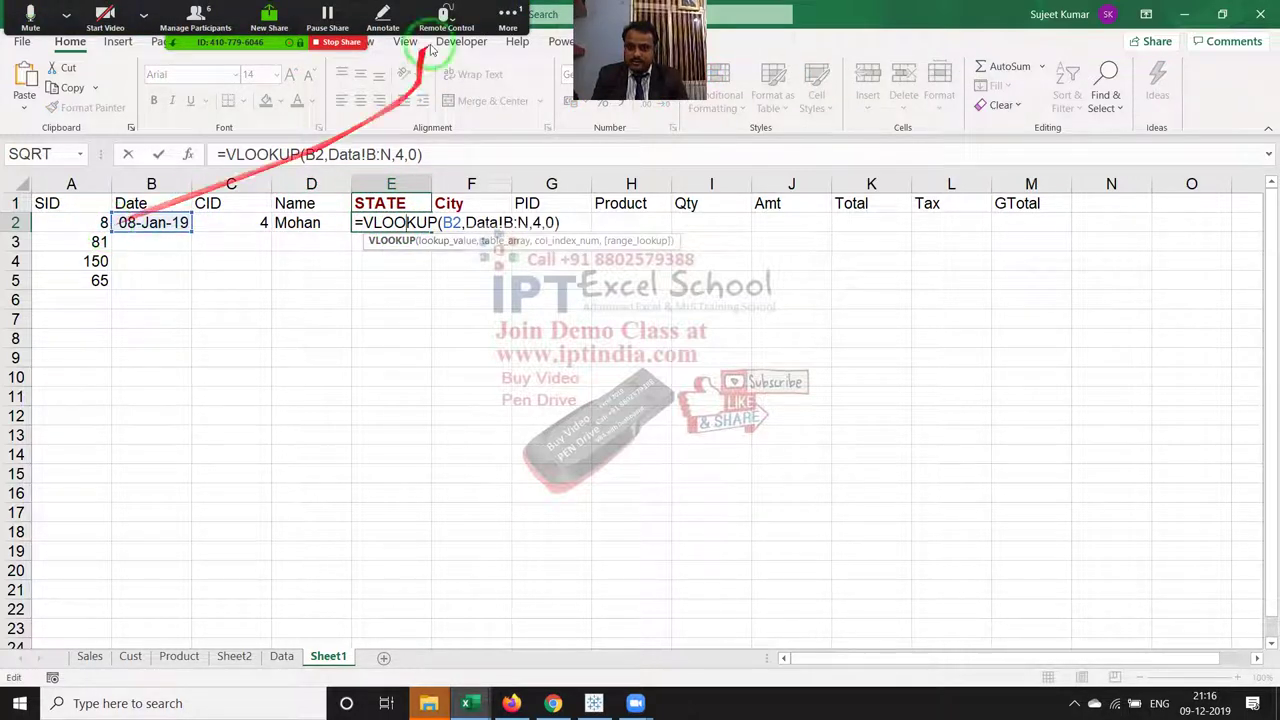
left_click(508, 15)
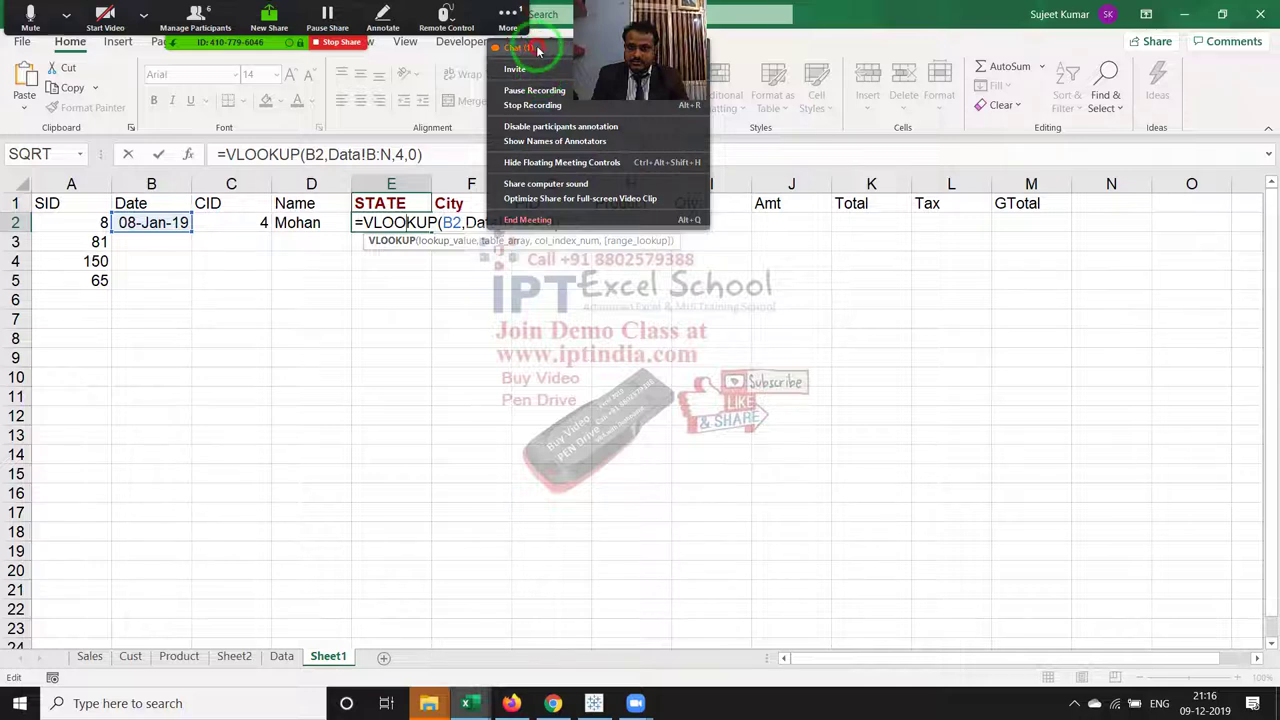
left_click(517, 47)
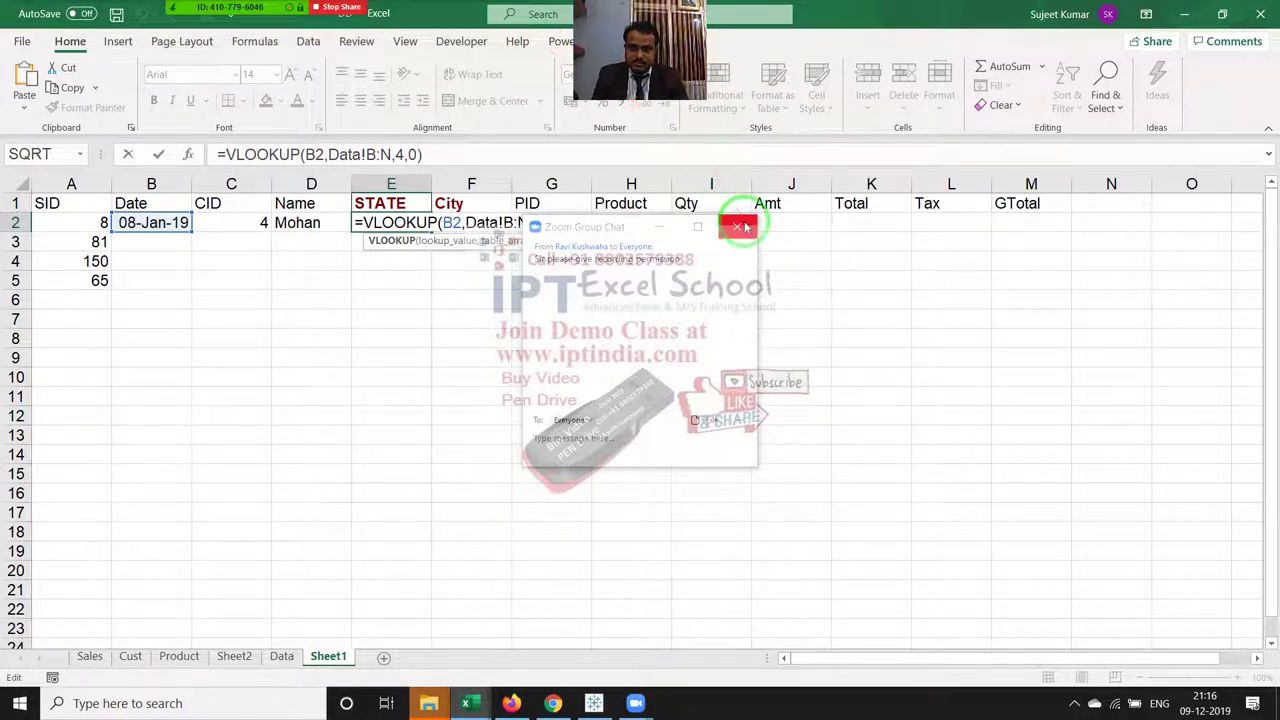
left_click(745, 227)
left_click(196, 20)
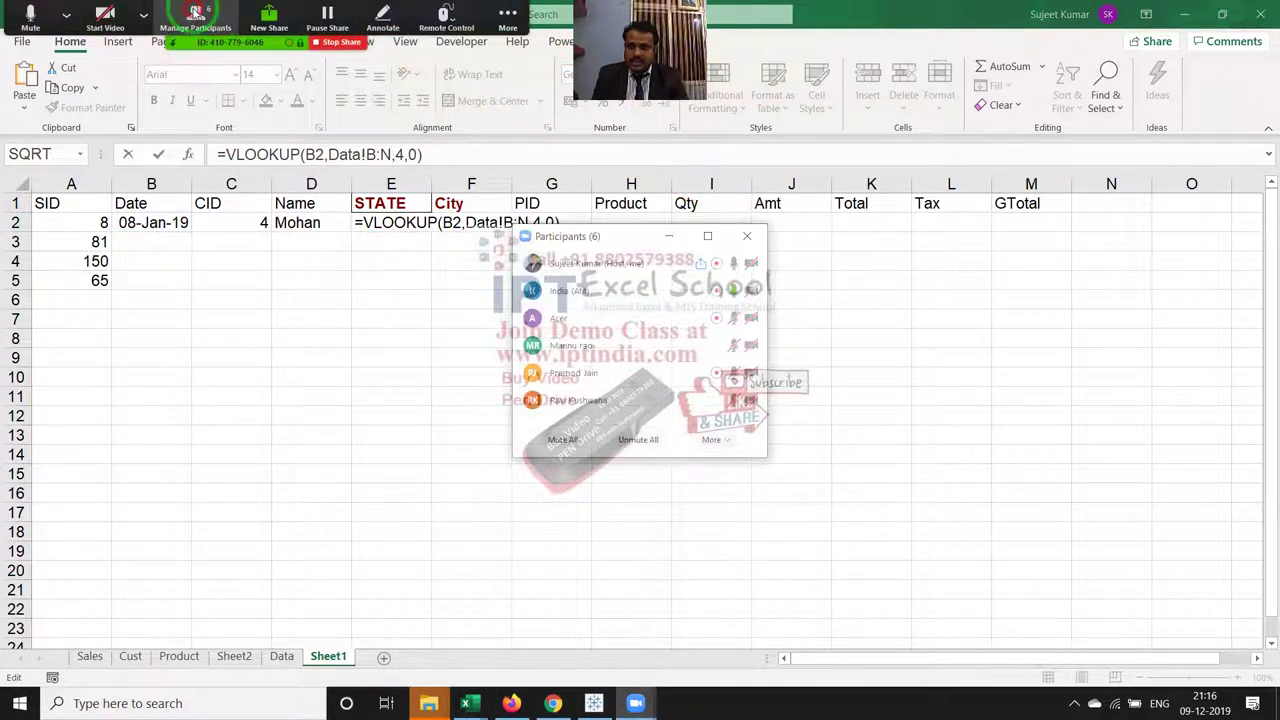
mouse_move(600, 400)
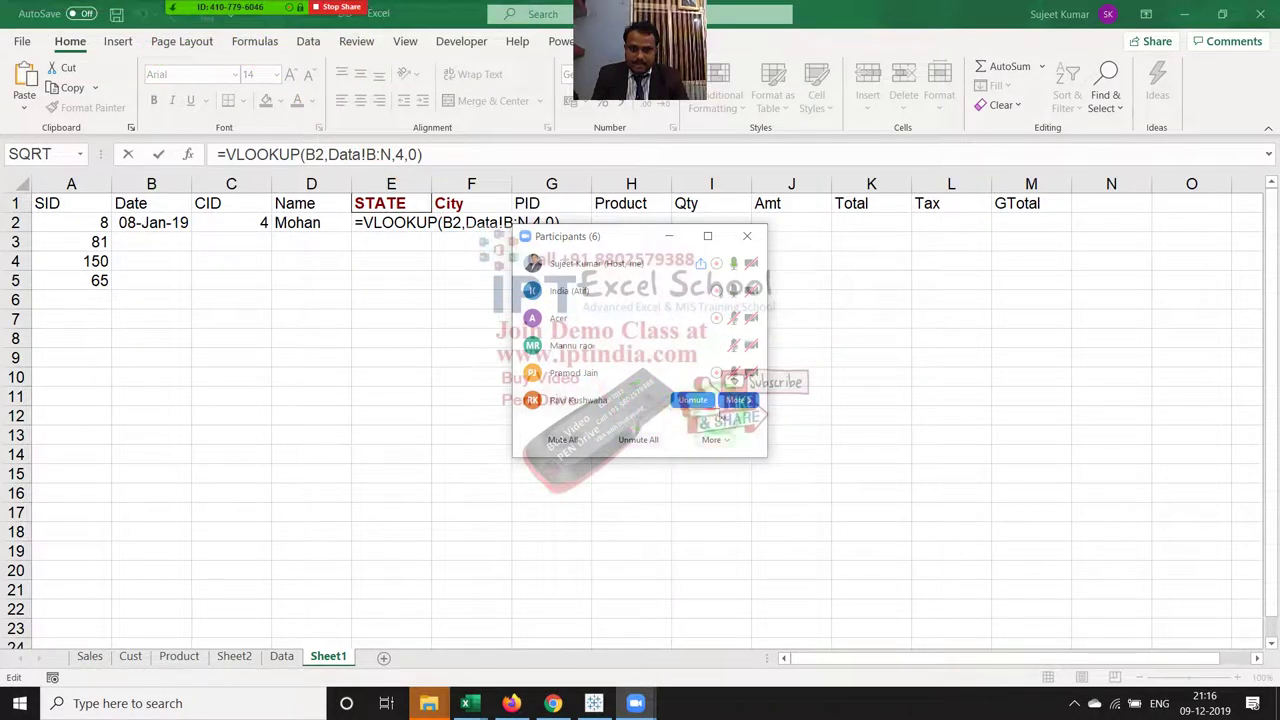
left_click(741, 402)
left_click(814, 449)
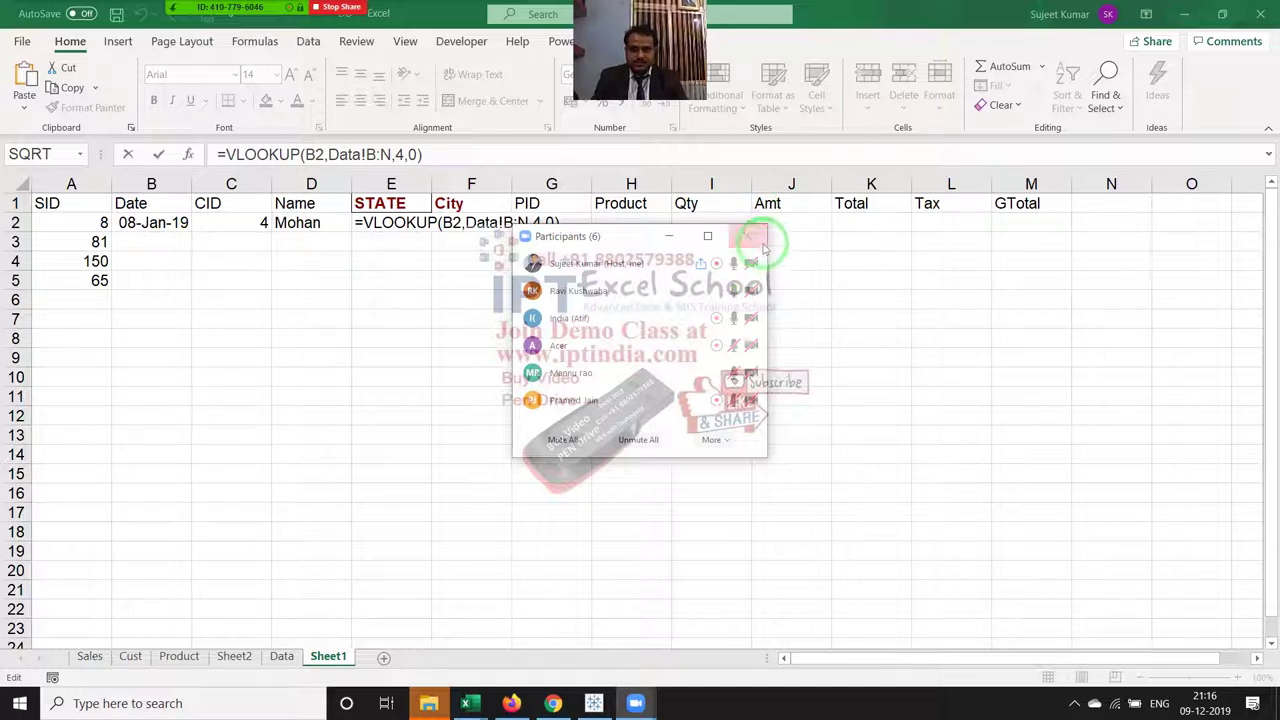
left_click(750, 237)
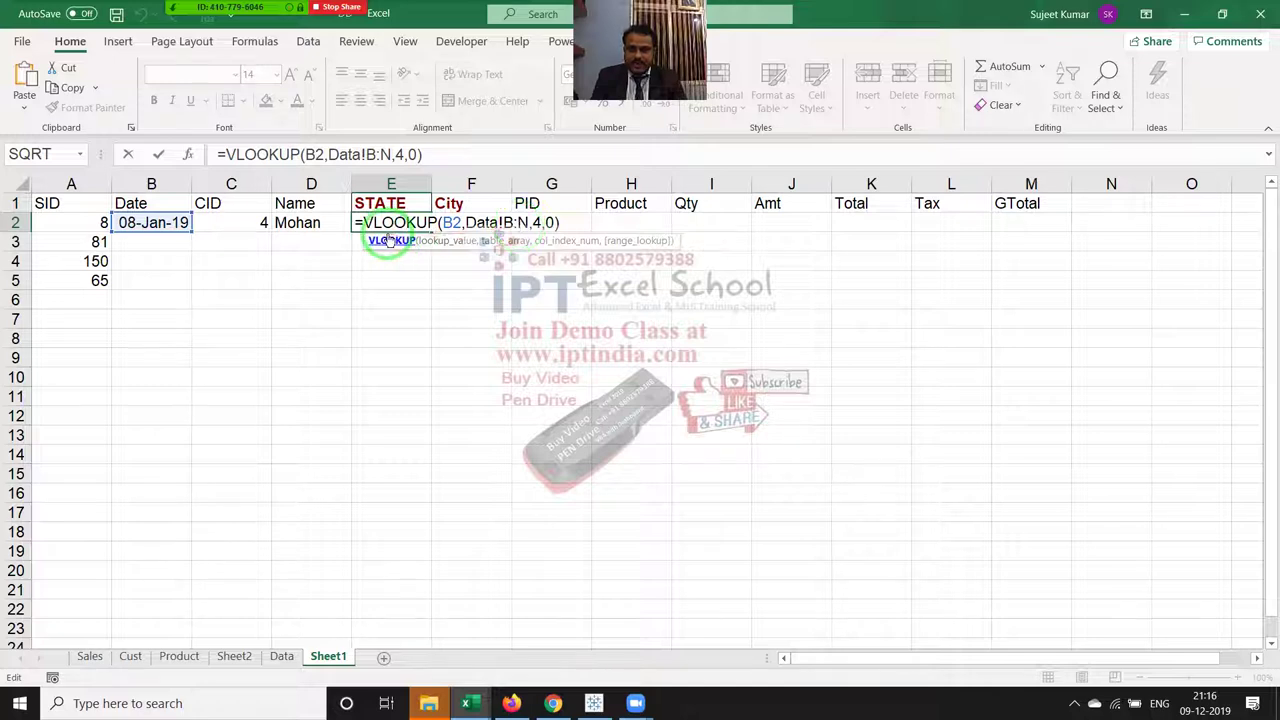
Step: Clear E2 and change D2's lookup to =VLOOKUP($A2,Data!$A:$M,4,0), still returning Mohan
key("ctrl+Return")
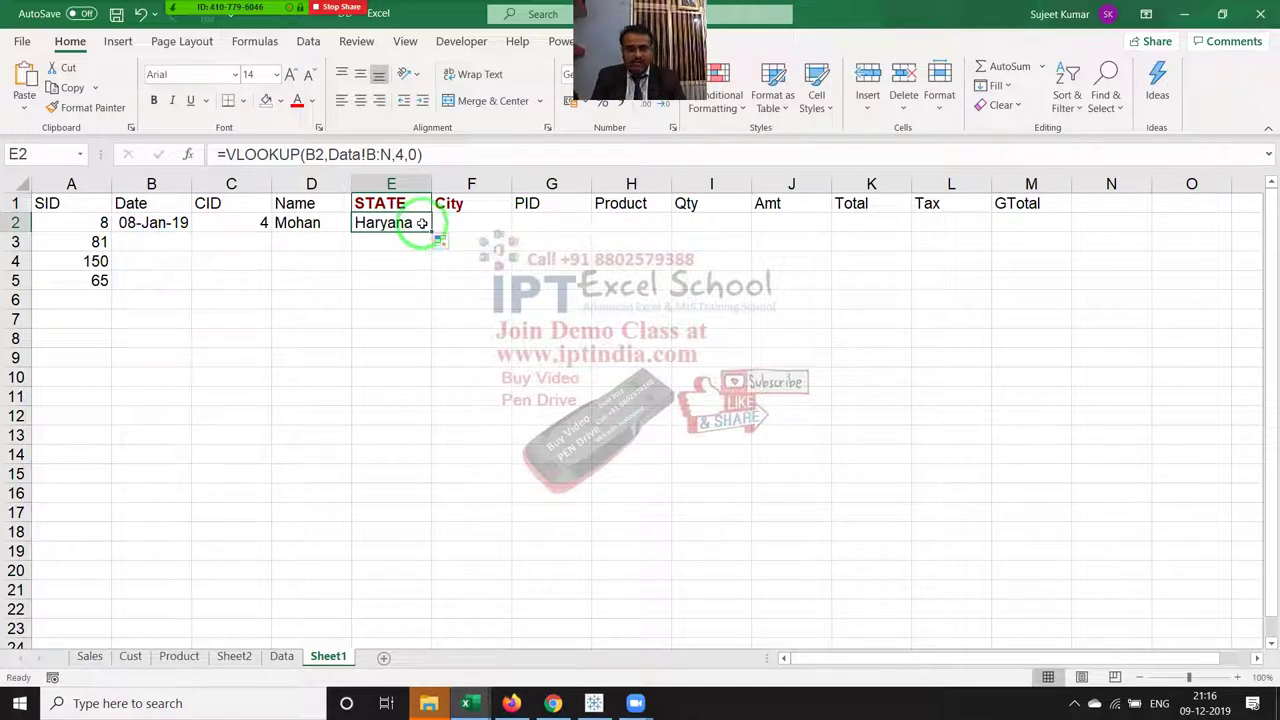
key("Delete")
key("Left")
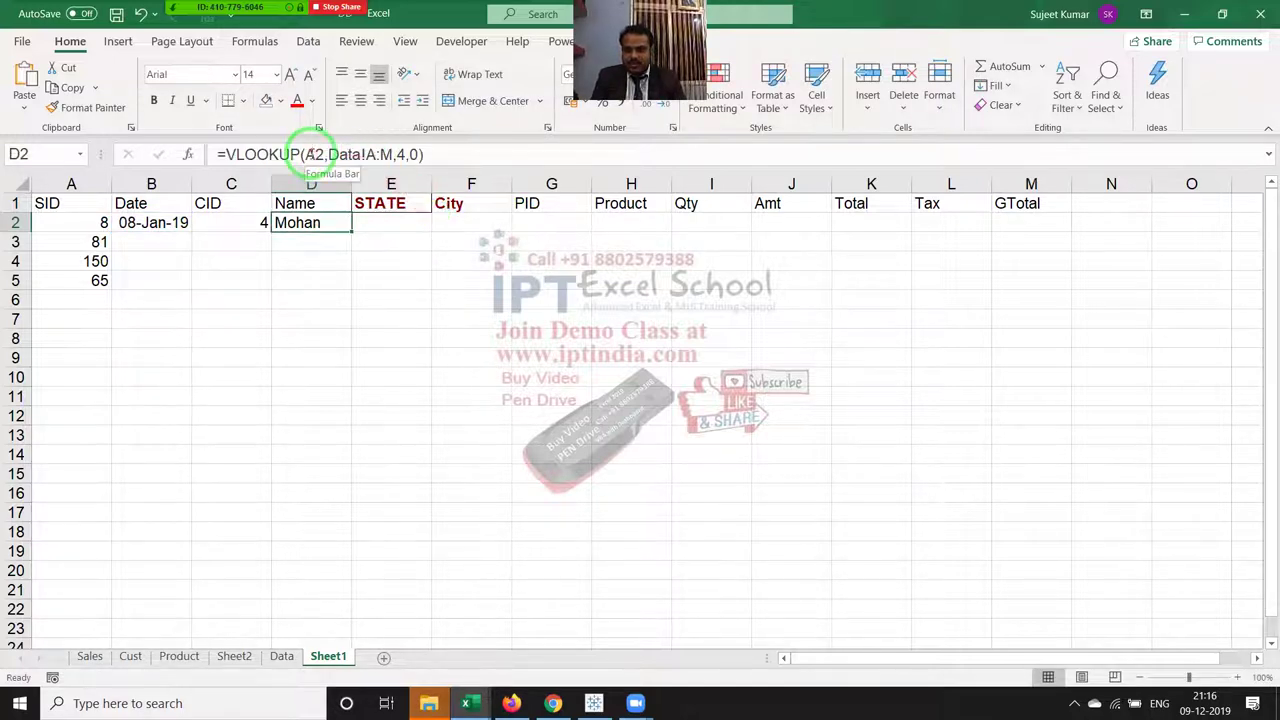
left_click(313, 155)
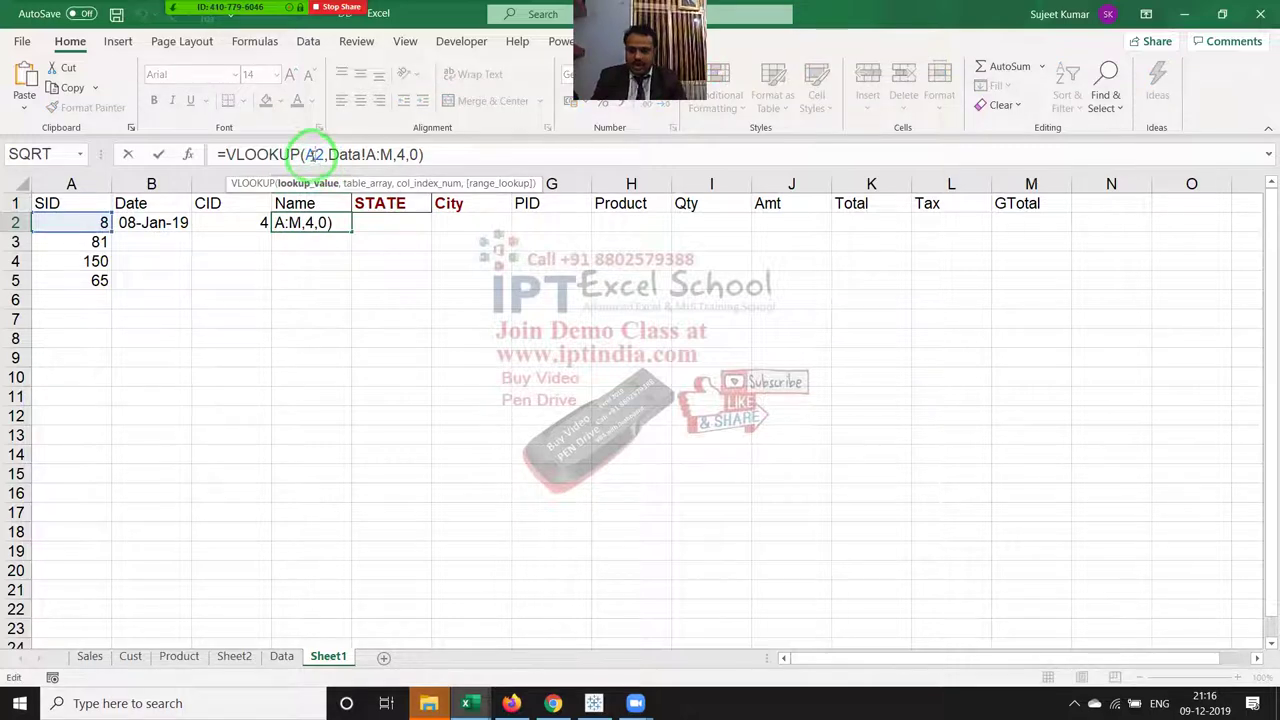
left_click(305, 154)
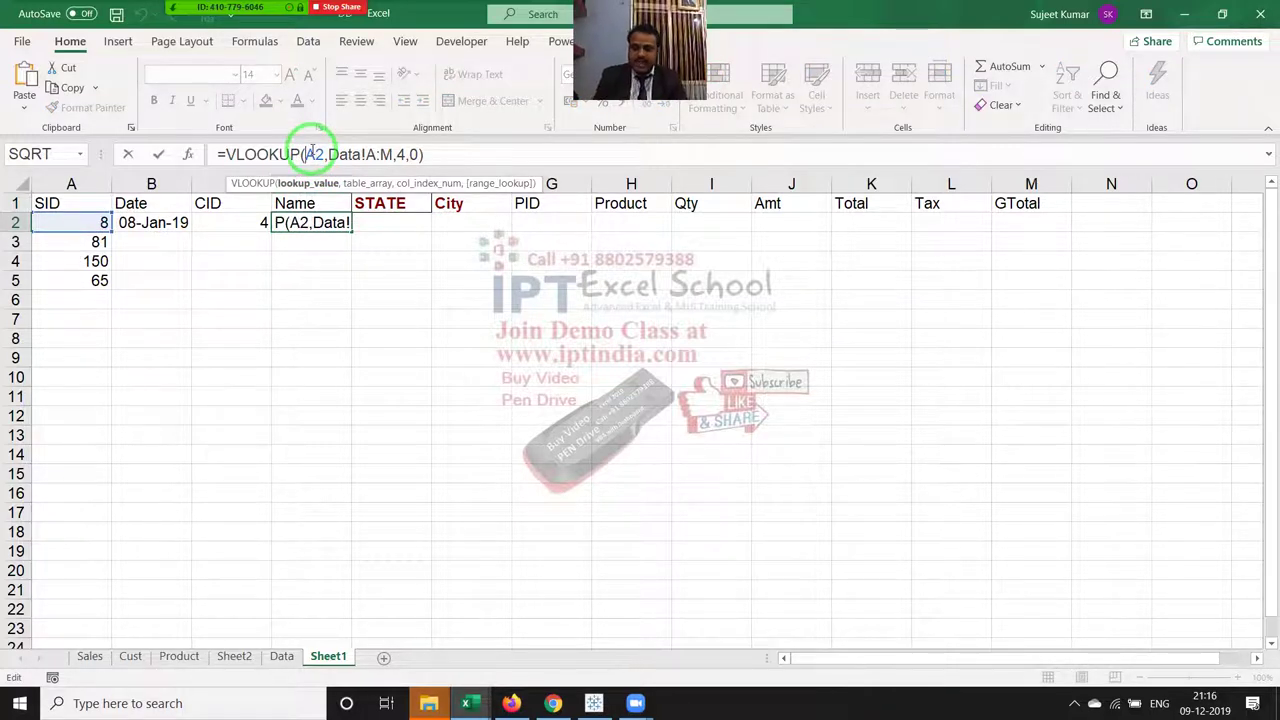
type("$")
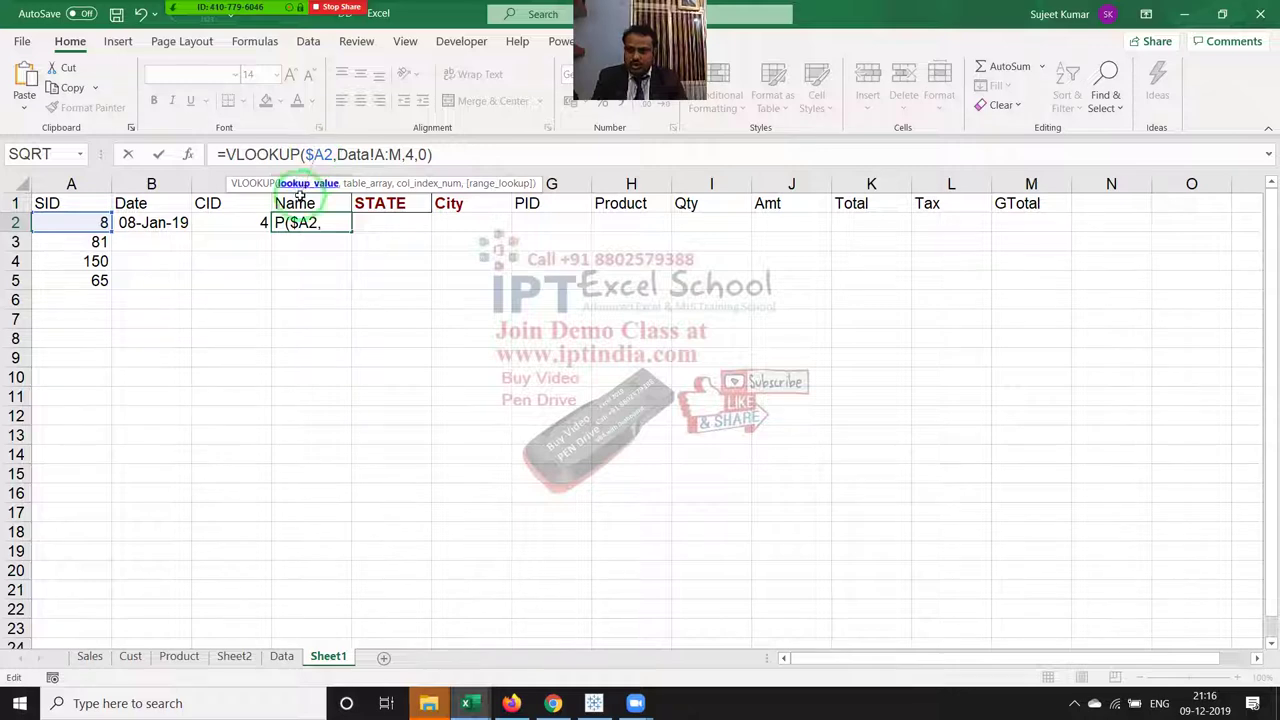
left_click(393, 155)
key("F4")
key("Return")
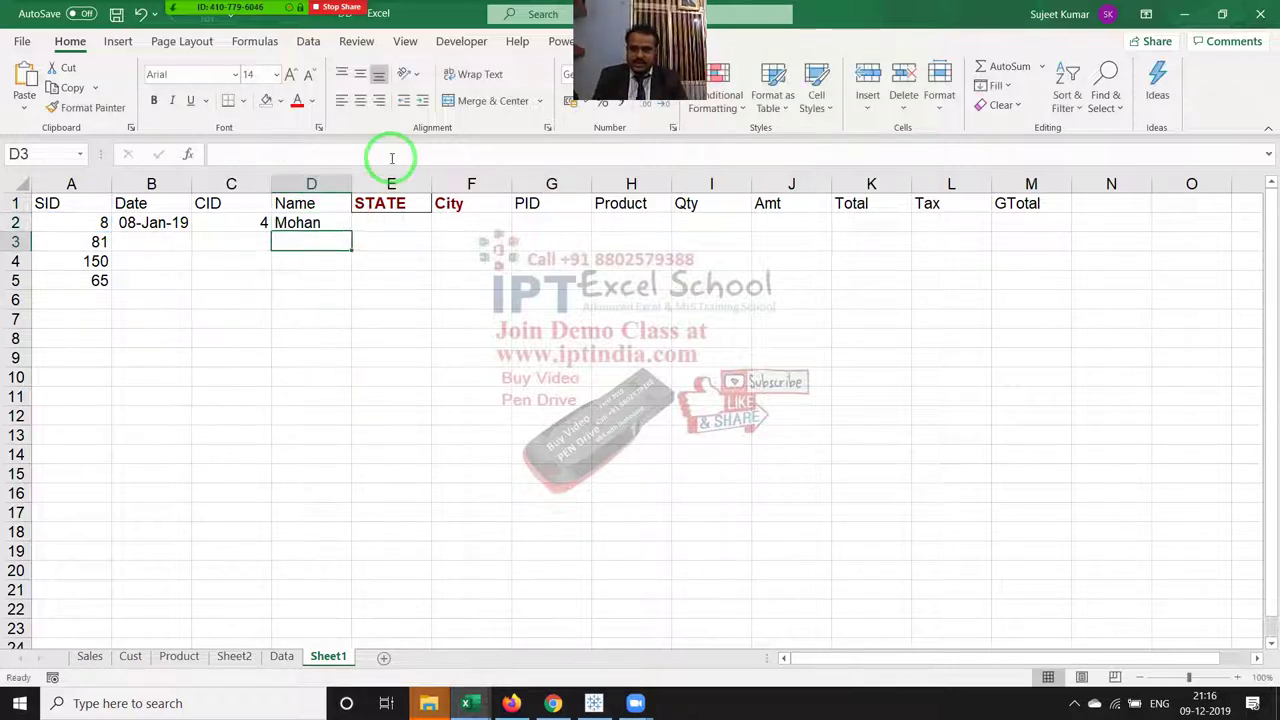
key("Up")
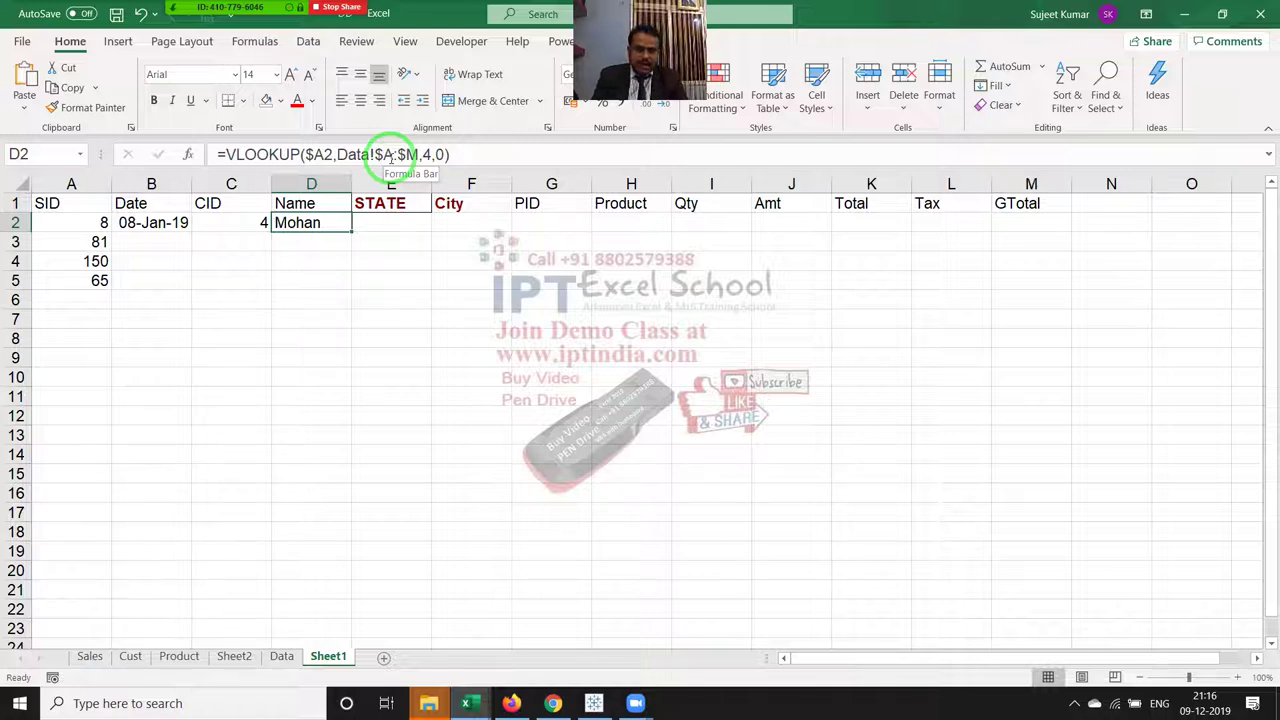
Step: Fill D2's lookup across D2:M2 and set STATE and City indices 5 and 6 (Haryana, Chandigarh)
key("shift+Right")
key("shift+Right")
key("shift+Right")
key("shift+Right")
key("shift+Right")
key("shift+Right")
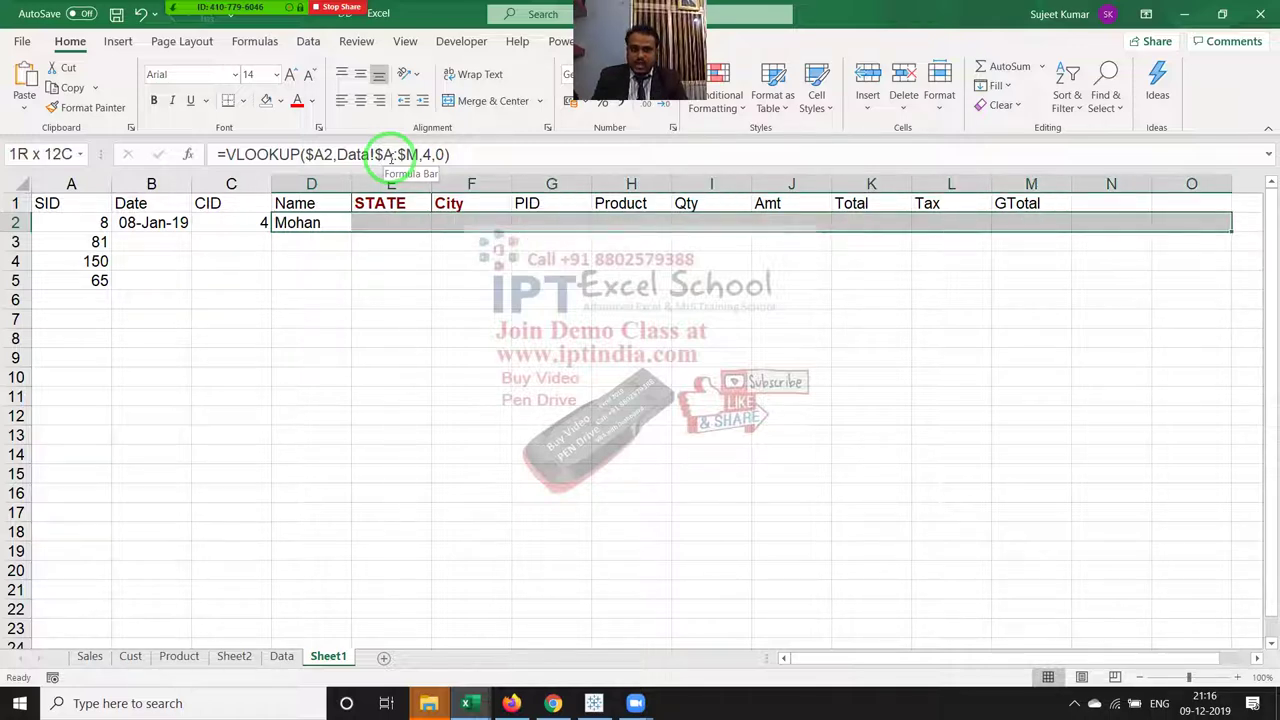
key("shift+Left")
key("shift+Left")
key("ctrl+r")
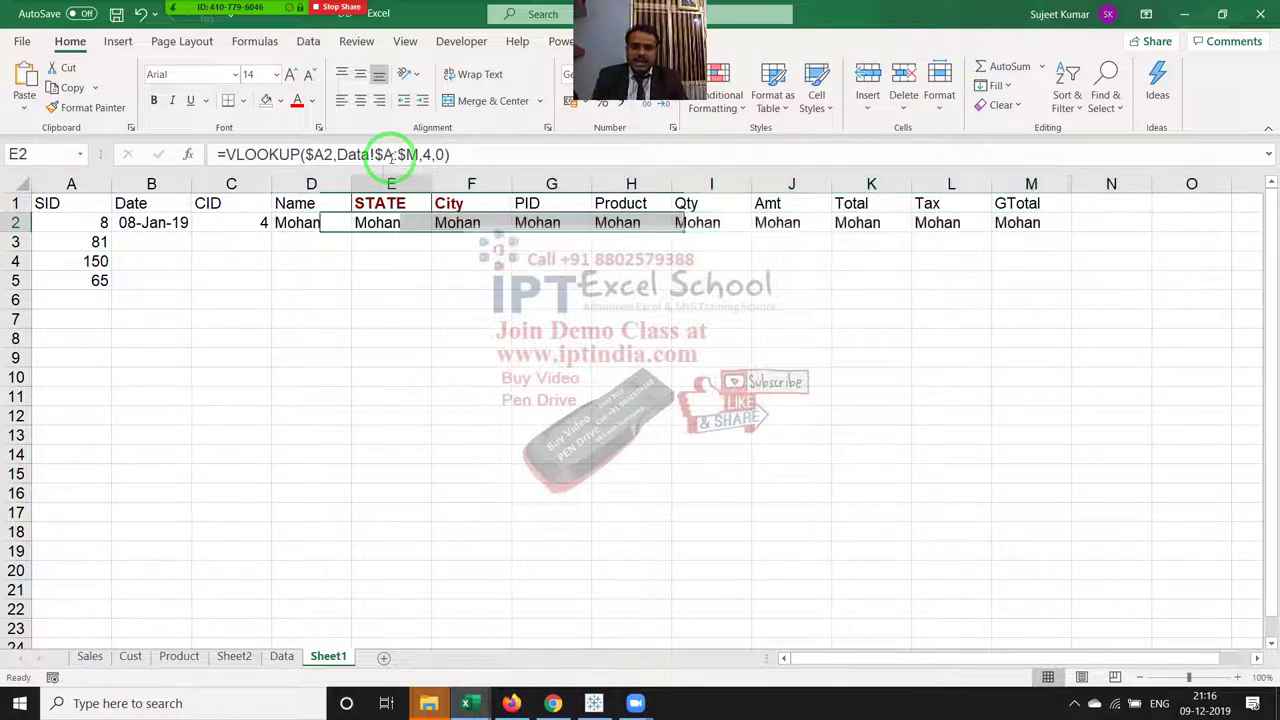
left_click(432, 155)
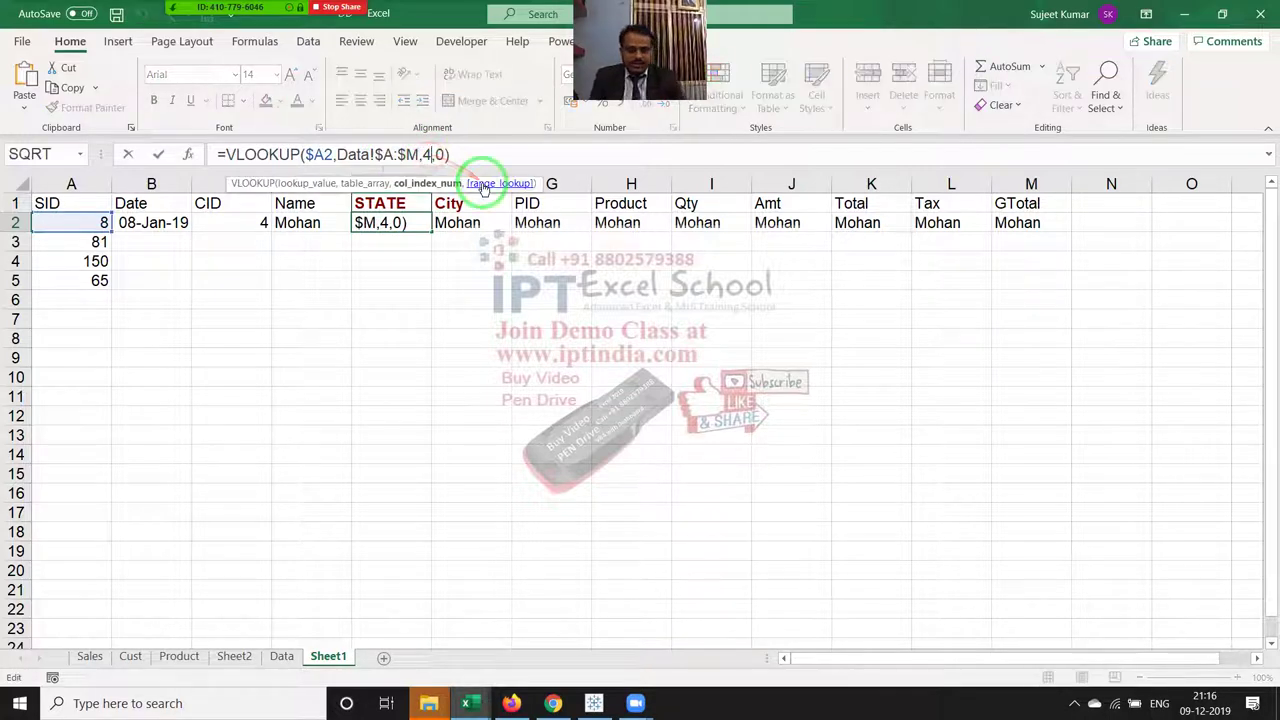
key("BackSpace")
key("Tab")
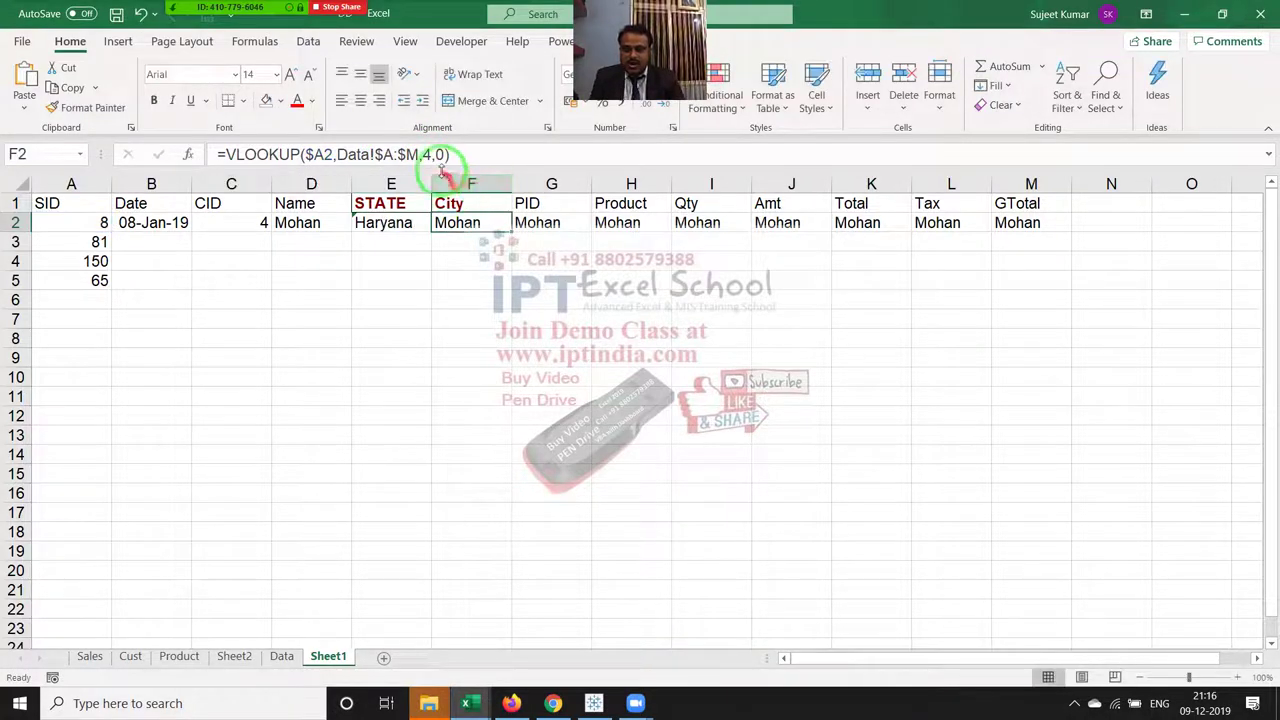
left_click(428, 154)
key("BackSpace")
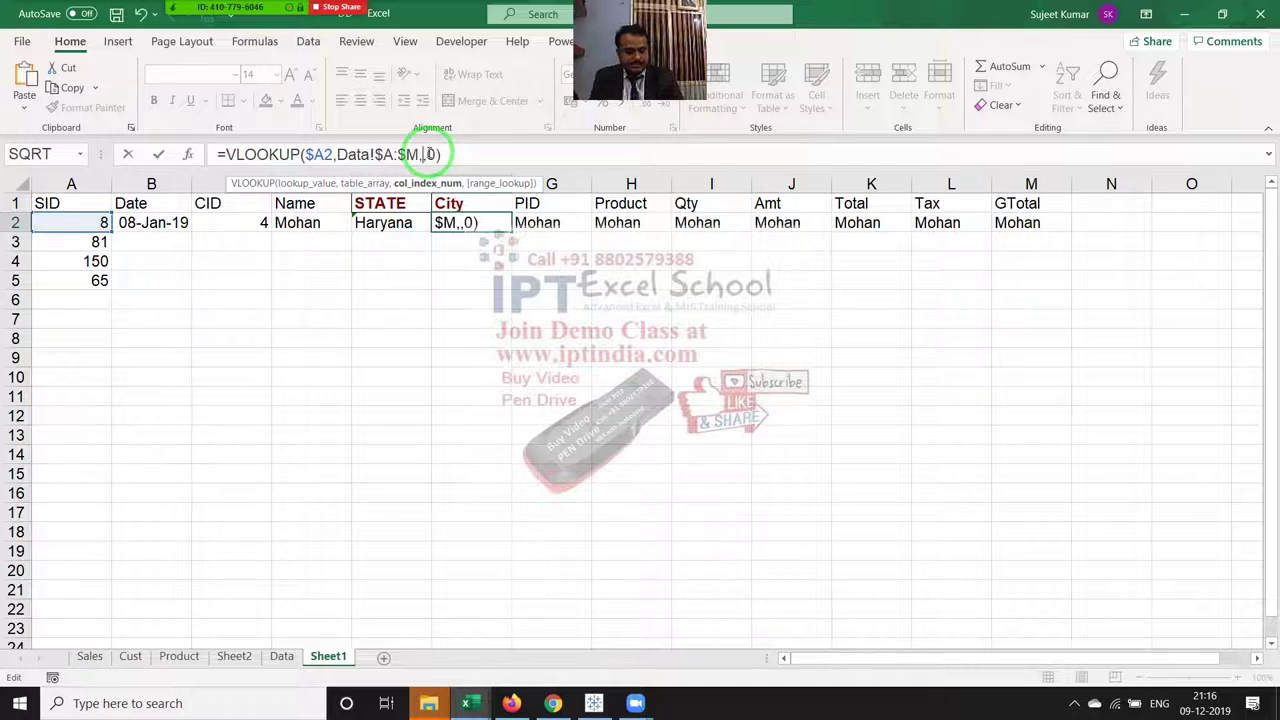
type("6")
key("Tab")
Step: Set PID, Product, Qty and Amt column indices 7–10, returning 3, RAM, 33 and 856
left_click(428, 154)
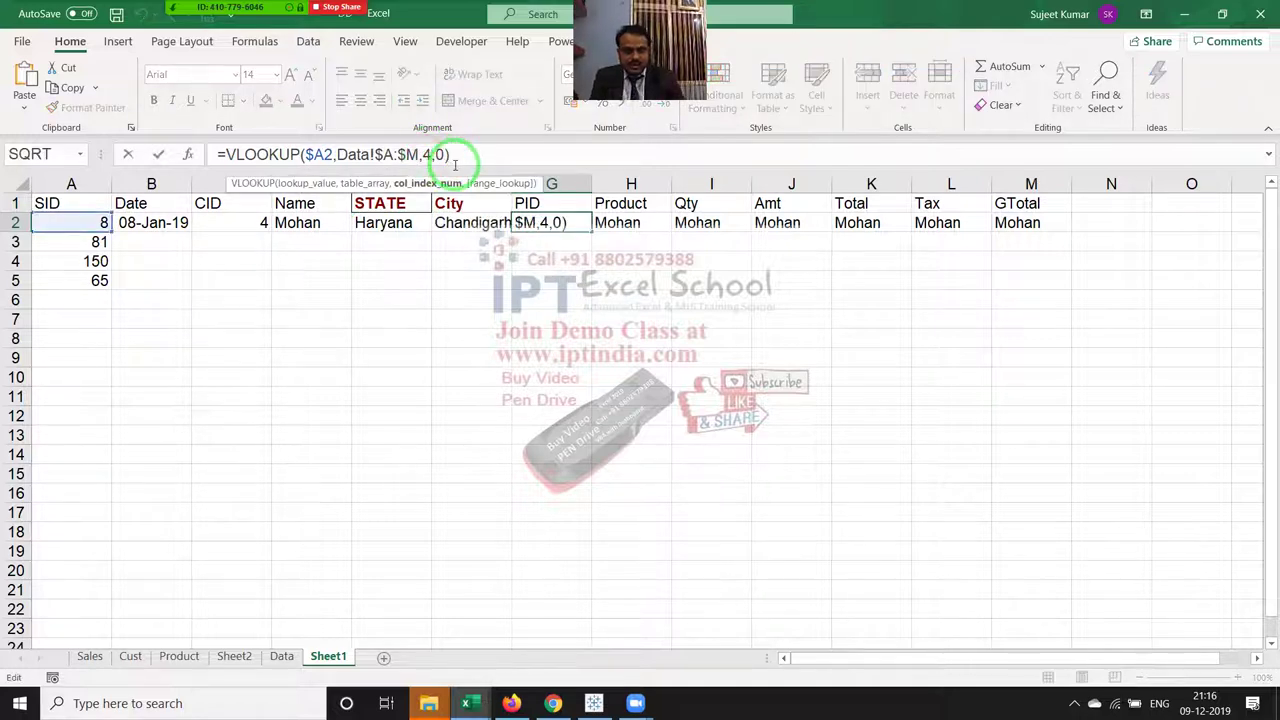
key("BackSpace")
key("Tab")
left_click(452, 158)
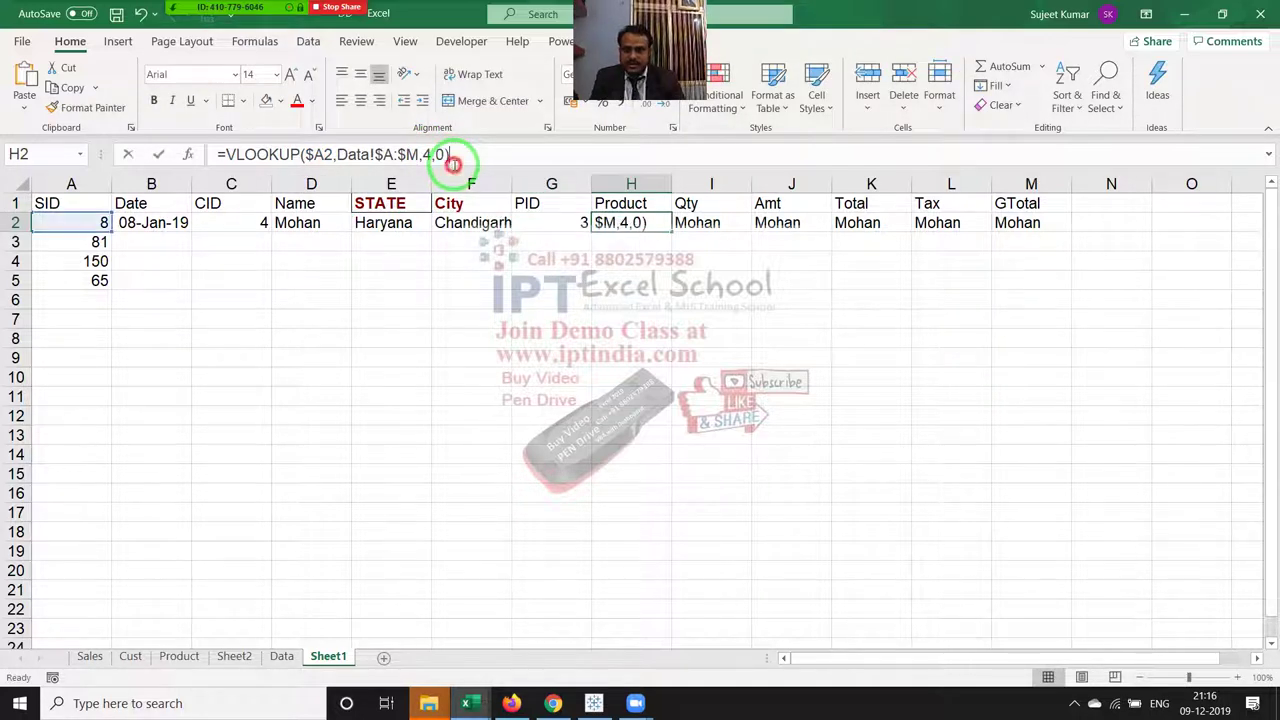
left_click(430, 154)
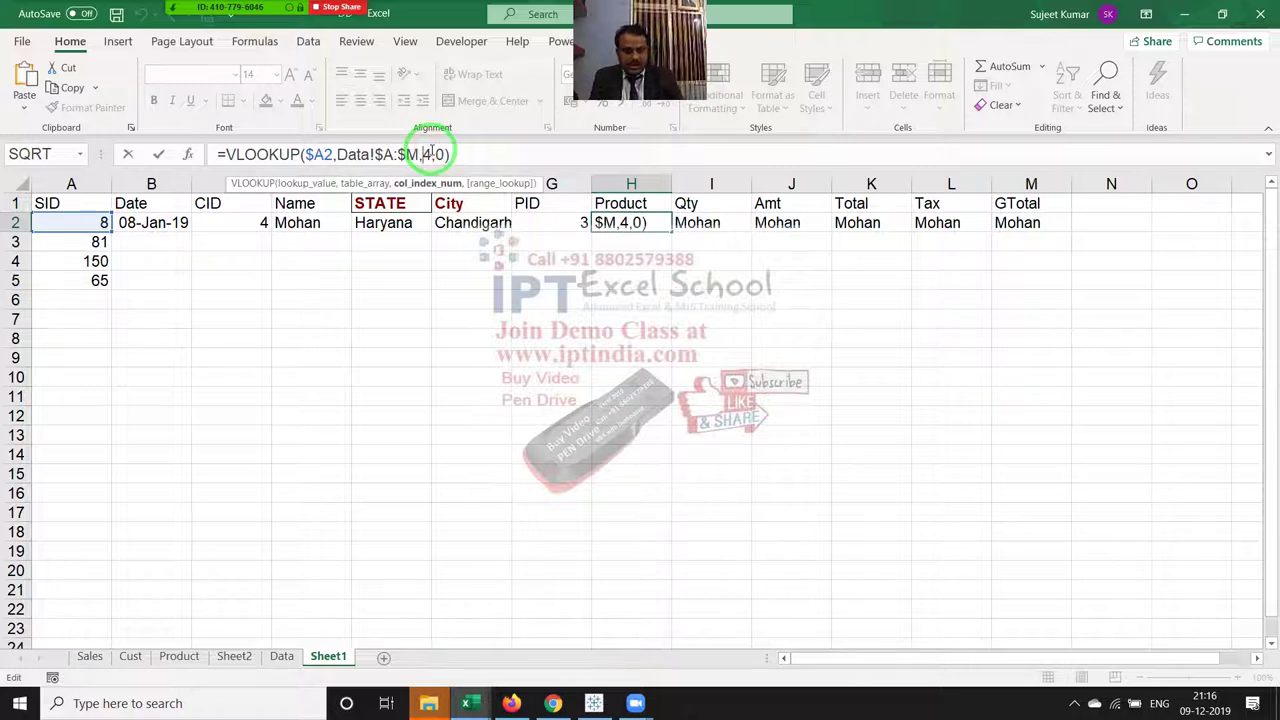
type("8")
key("Tab")
left_click(432, 154)
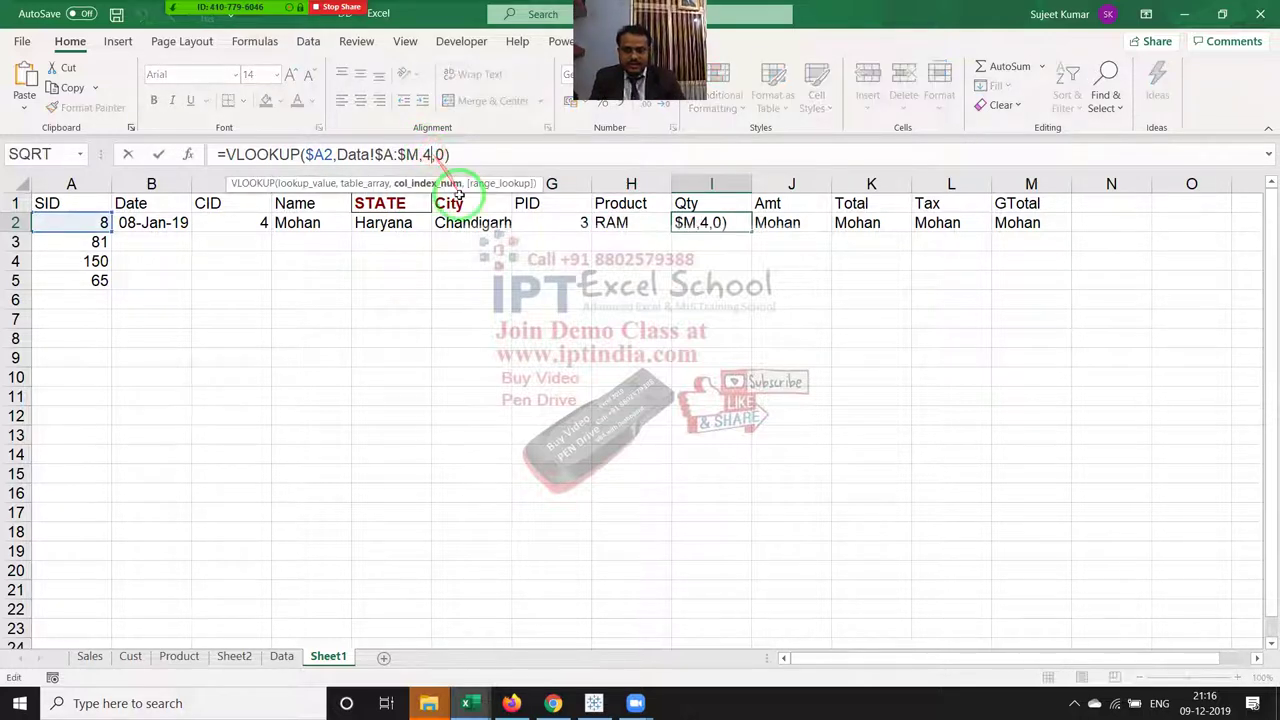
key("BackSpace")
key("Tab")
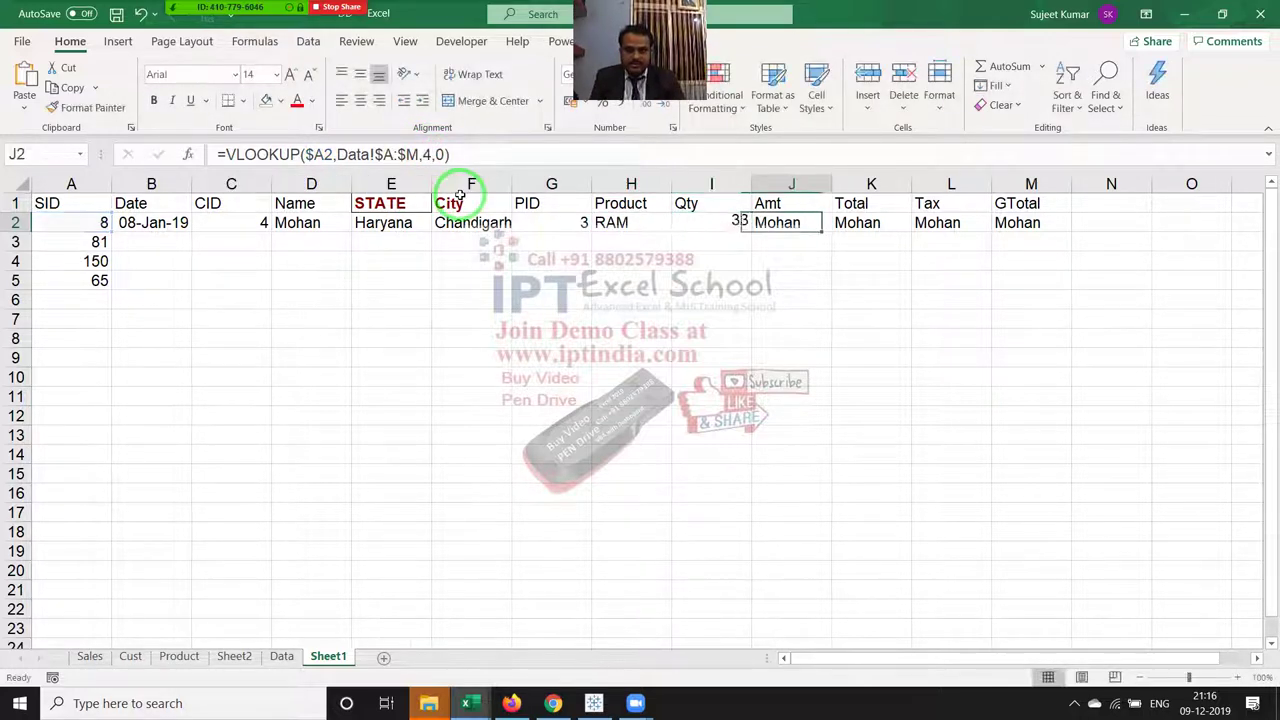
left_click(432, 154)
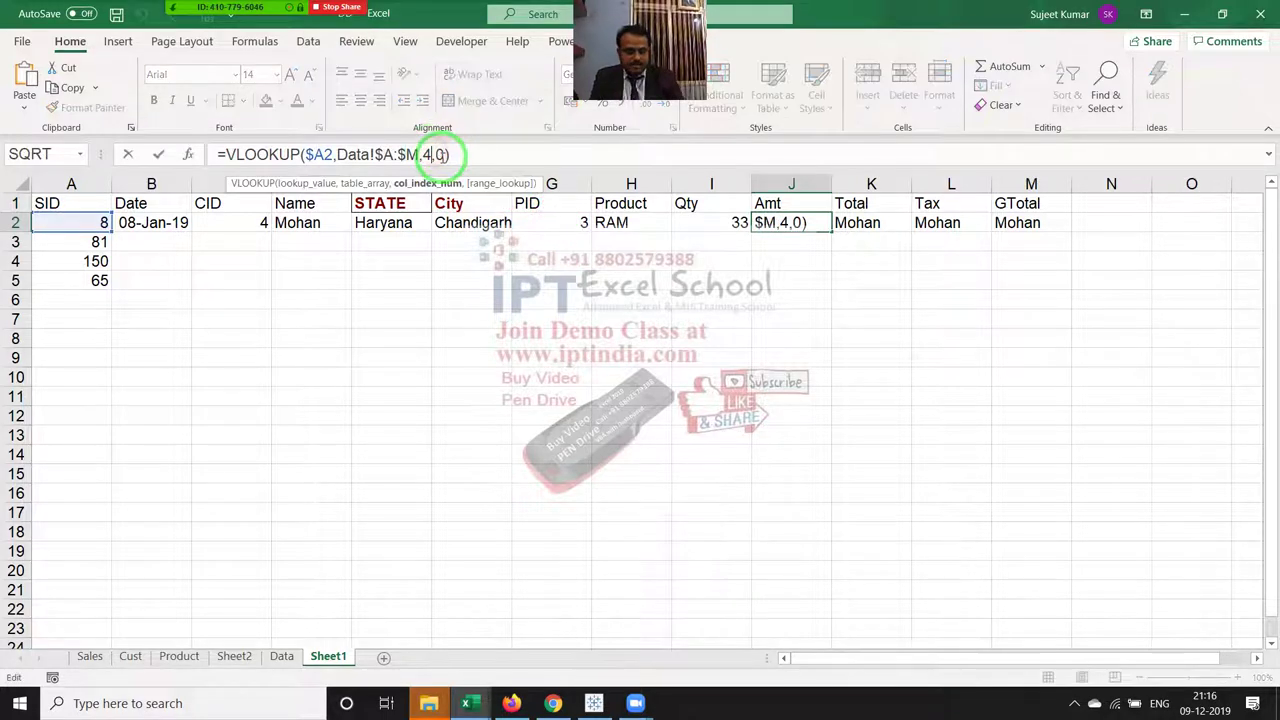
key("BackSpace")
type("10")
key("Tab")
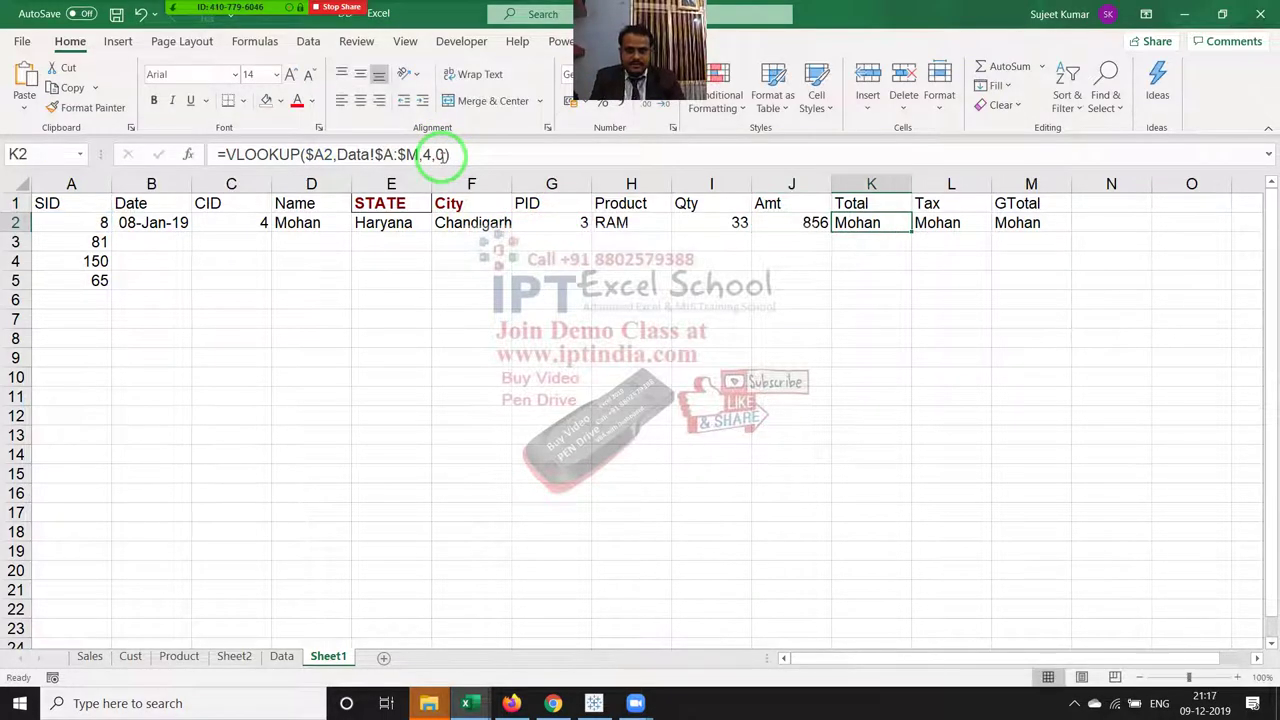
Step: Set Total, Tax and GTotal indices 11–13, returning 28248, 5084.64 and 33332.64
left_click(448, 154)
left_click(422, 154)
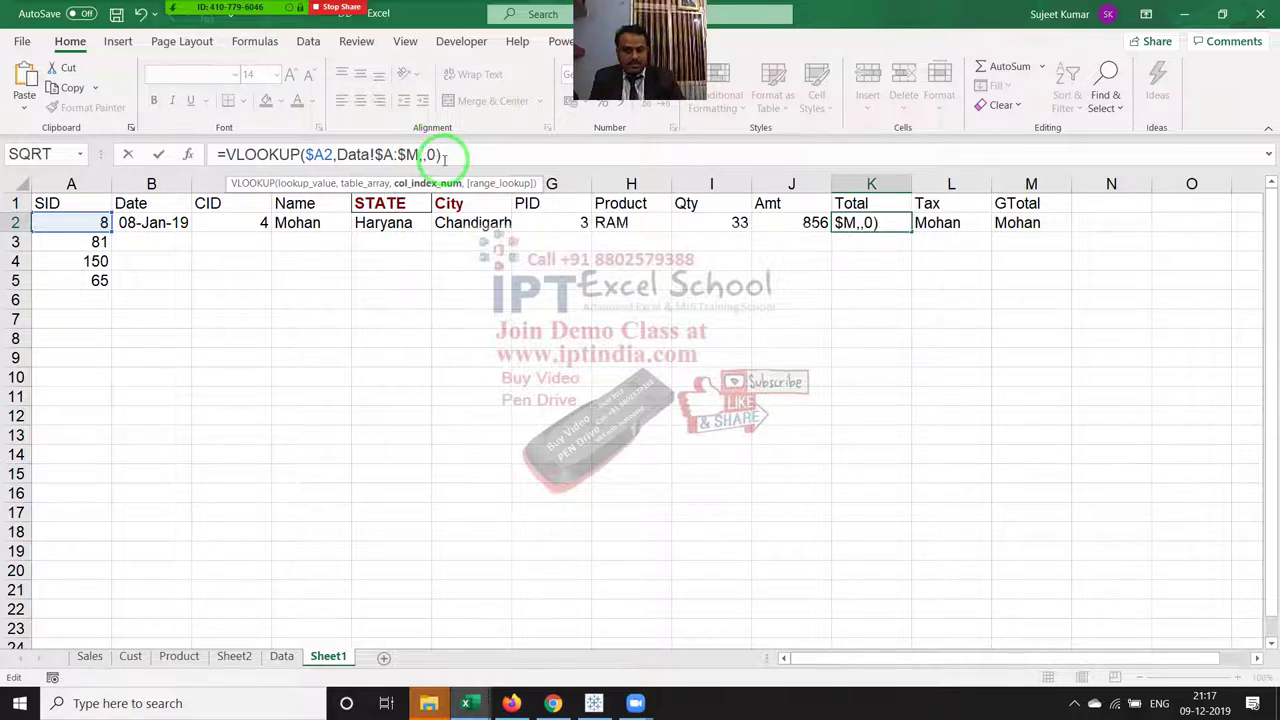
type("11")
key("Tab")
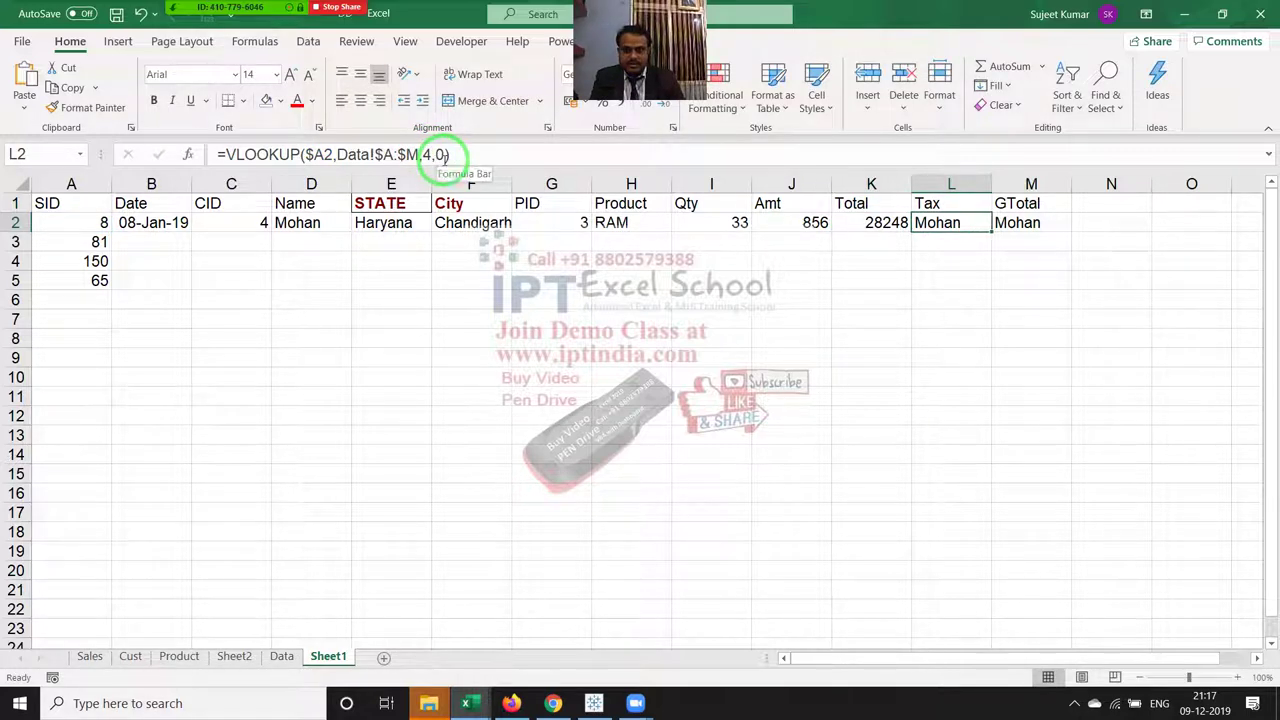
left_click(434, 154)
key("BackSpace")
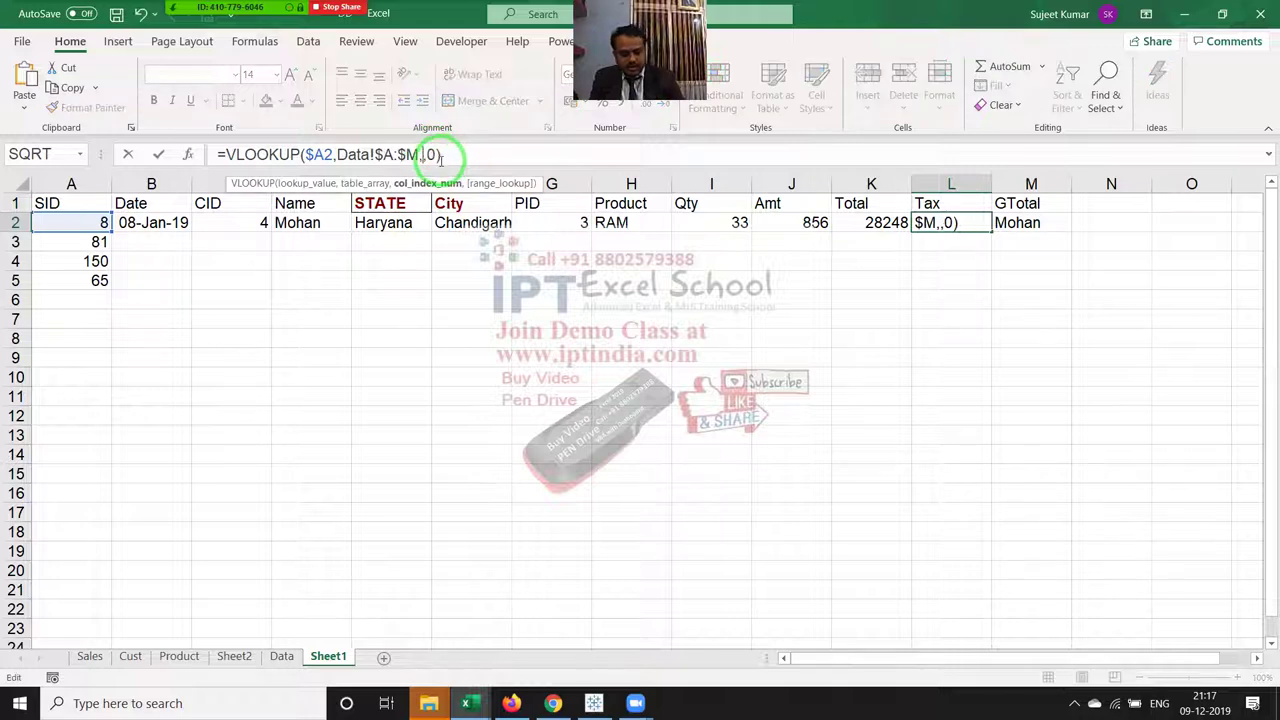
type("12")
key("Tab")
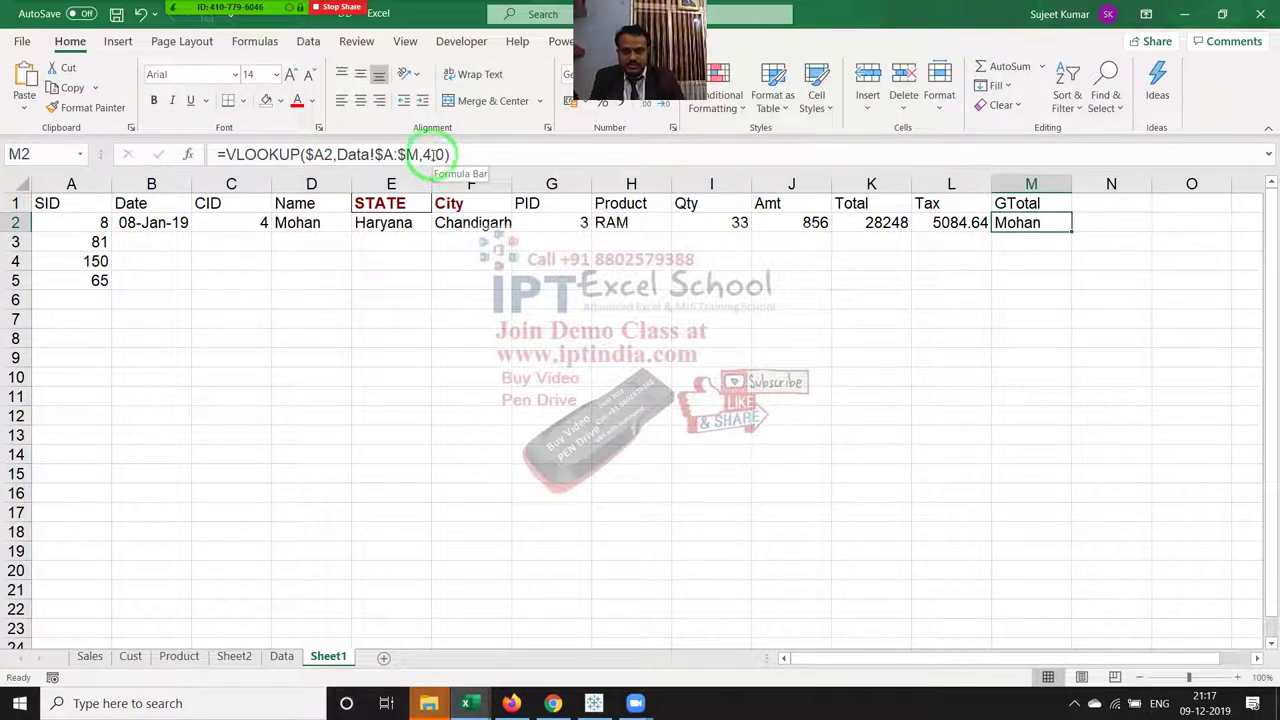
left_click(432, 155)
key("BackSpace")
type("1")
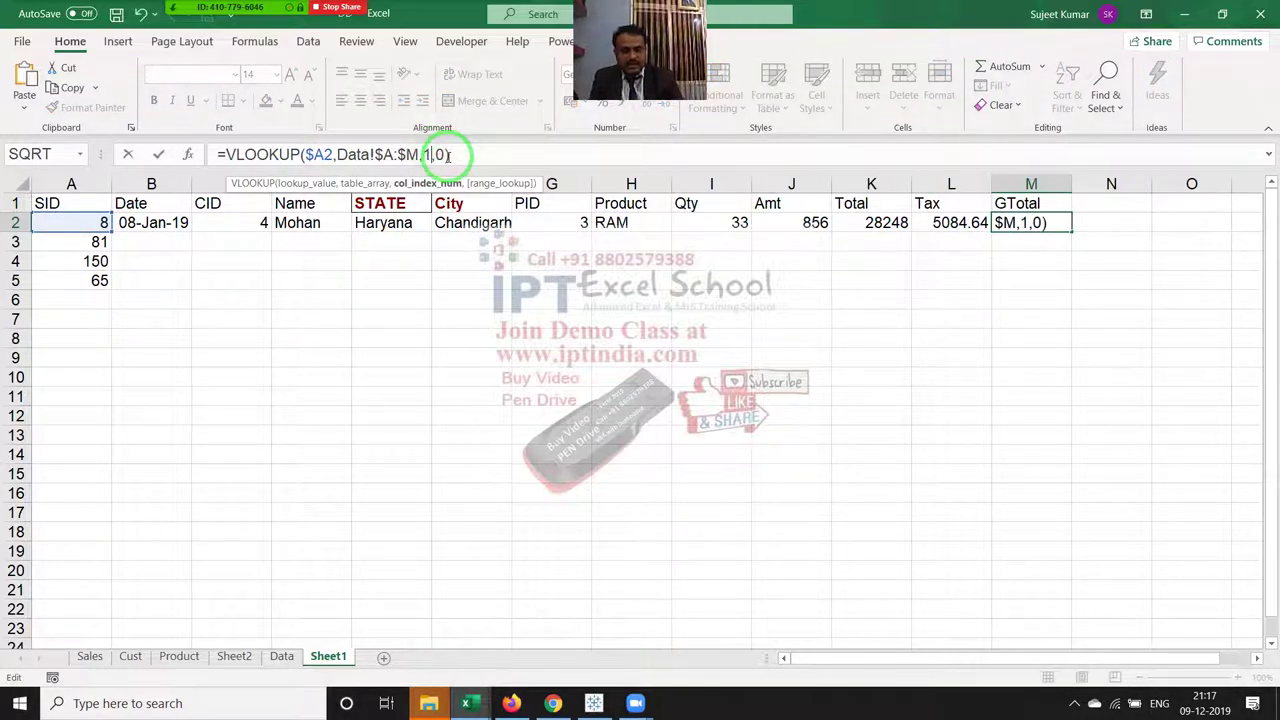
type("3")
key("Return")
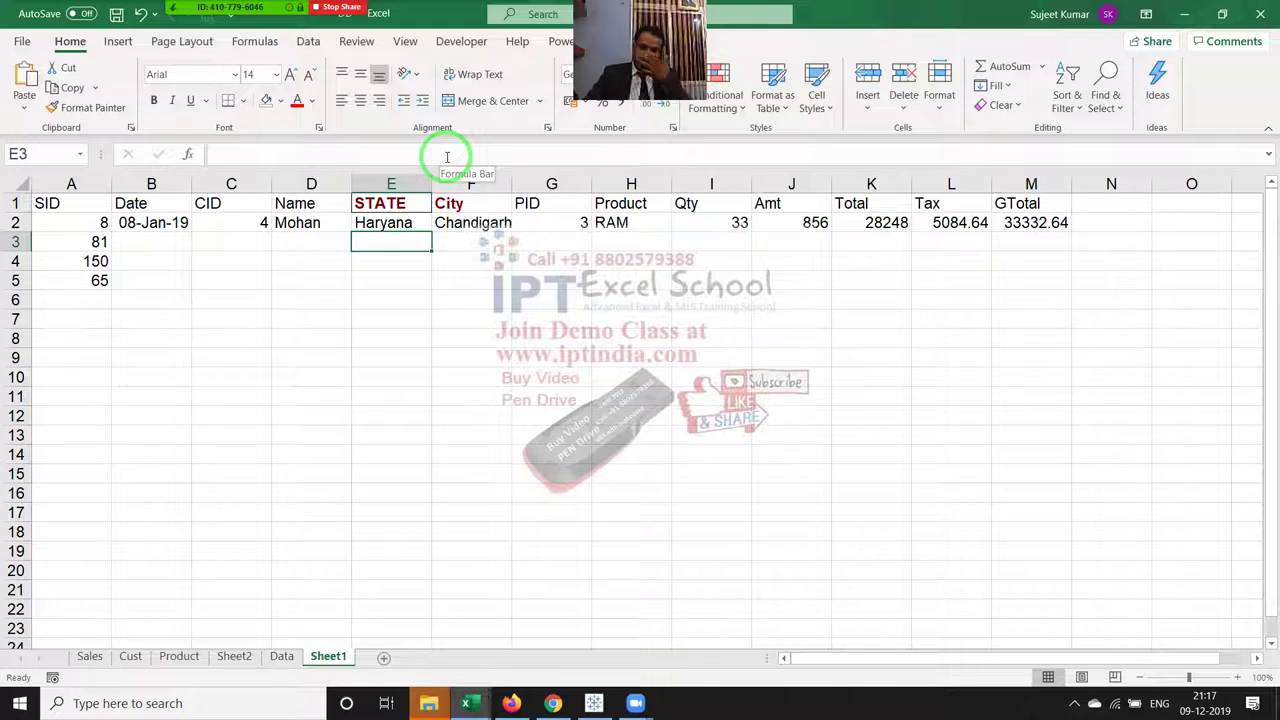
key("Up")
key("Left")
key("Left")
key("Left")
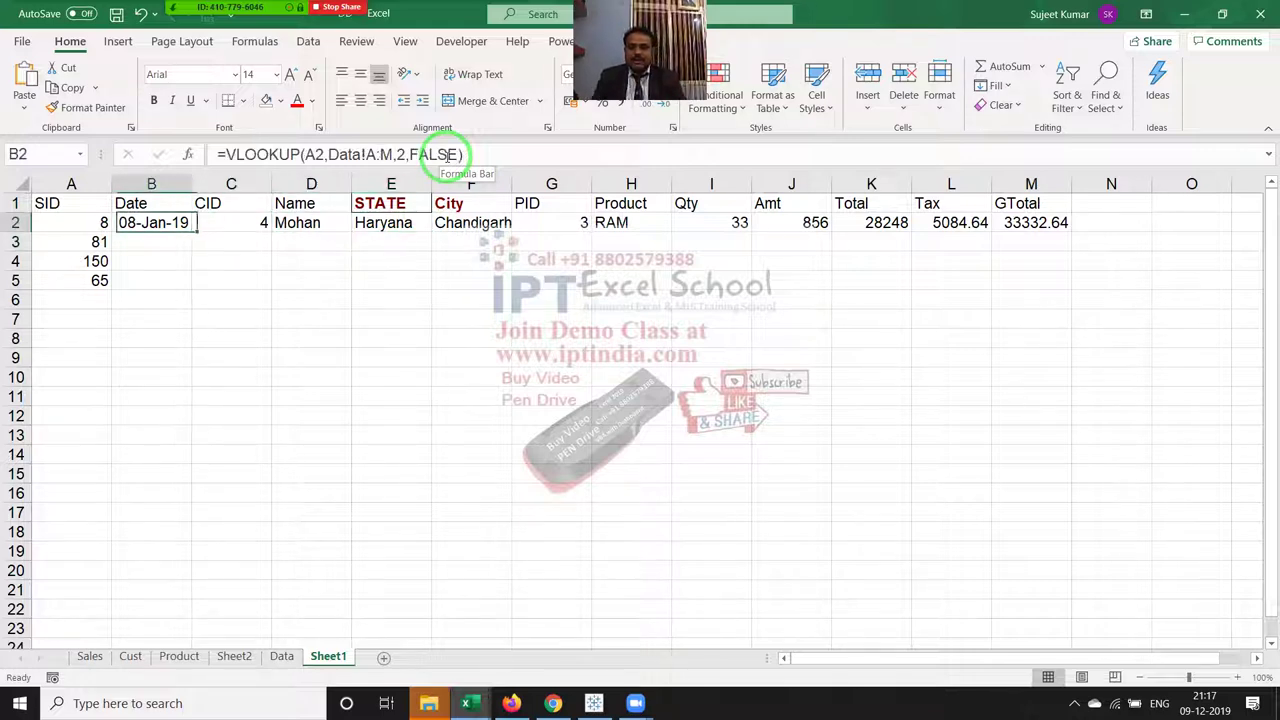
key("Right")
key("Right")
key("Right")
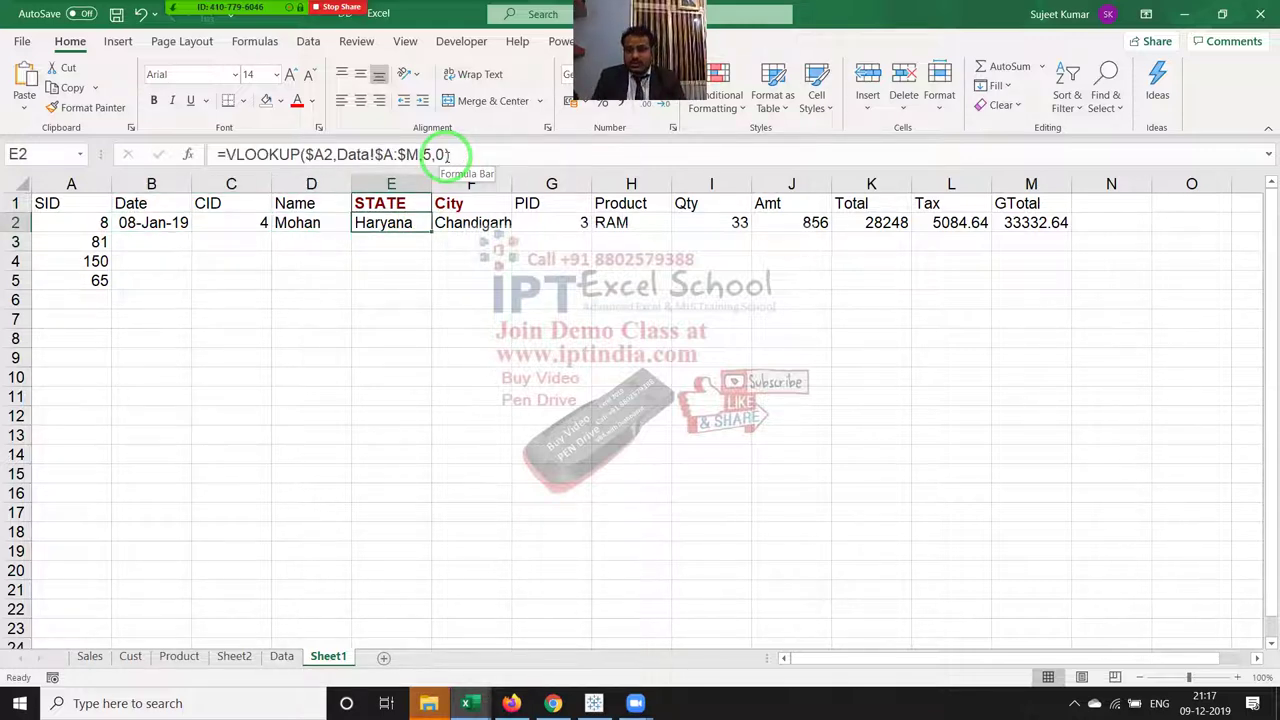
key("Right")
key("Right")
key("Right")
key("Right")
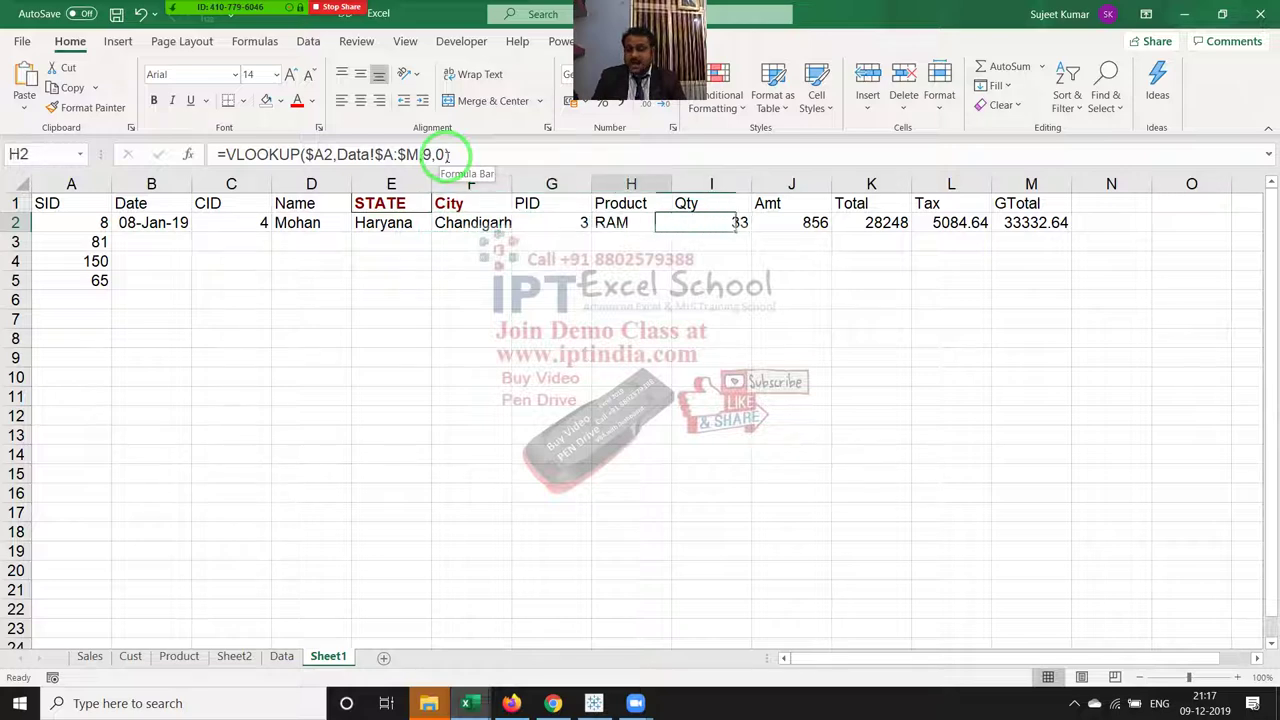
key("Left")
key("Left")
key("Home")
key("Up")
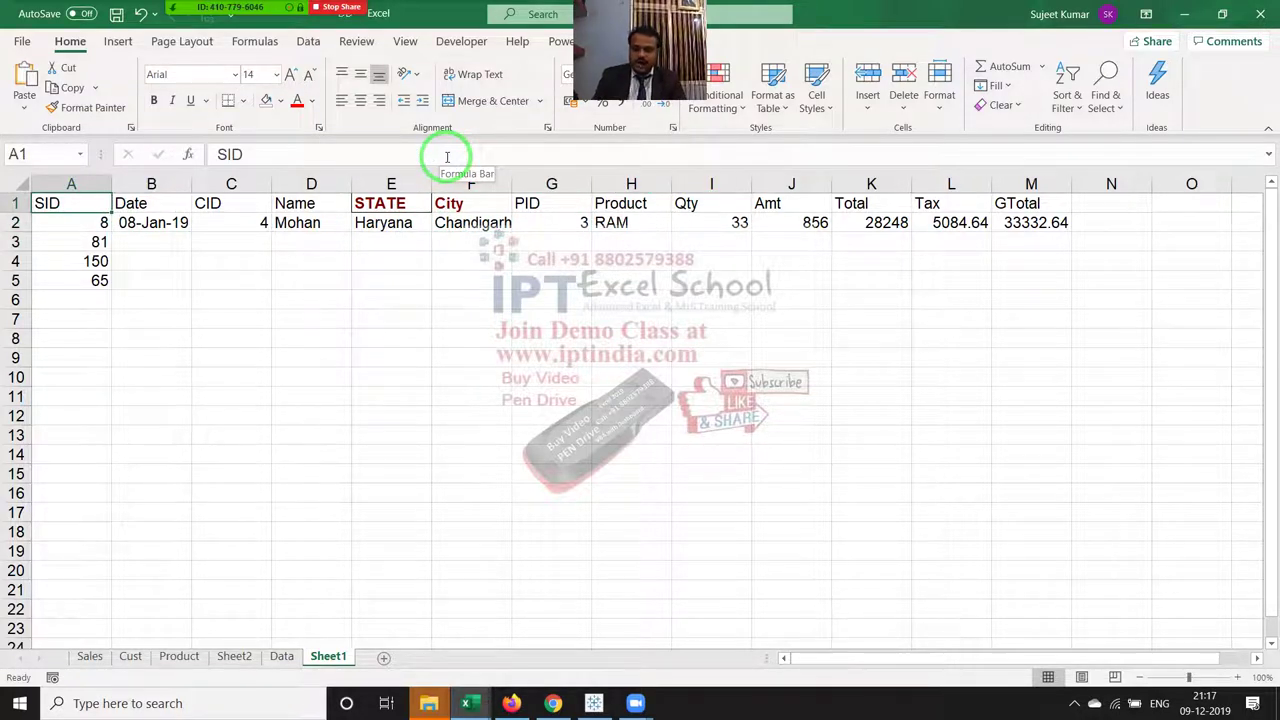
key("ctrl+shift+Right")
Step: Insert a blank row above the headers and enter 2 in B1
key("shift+space")
key("ctrl+shift+plus")
key("Right")
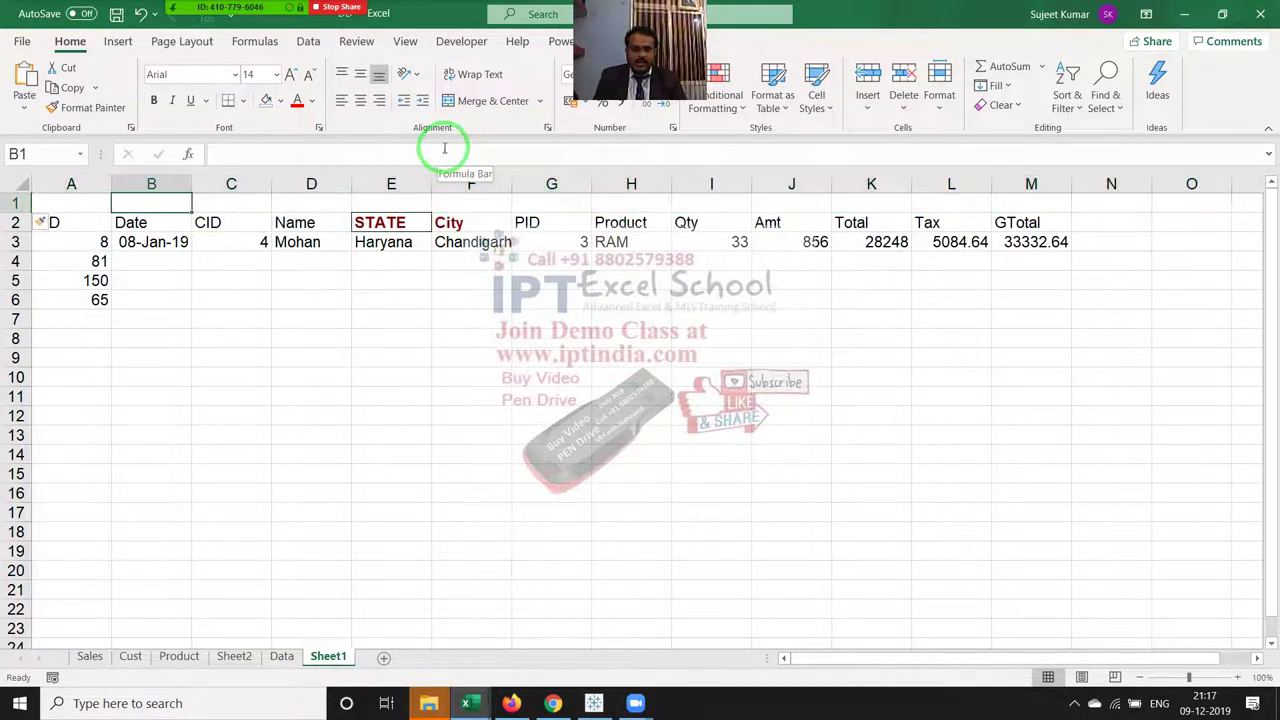
type("2")
key("Return")
Step: Enter 3 in C1 and extend the series across to M1, numbering columns 2 through 13
key("Up")
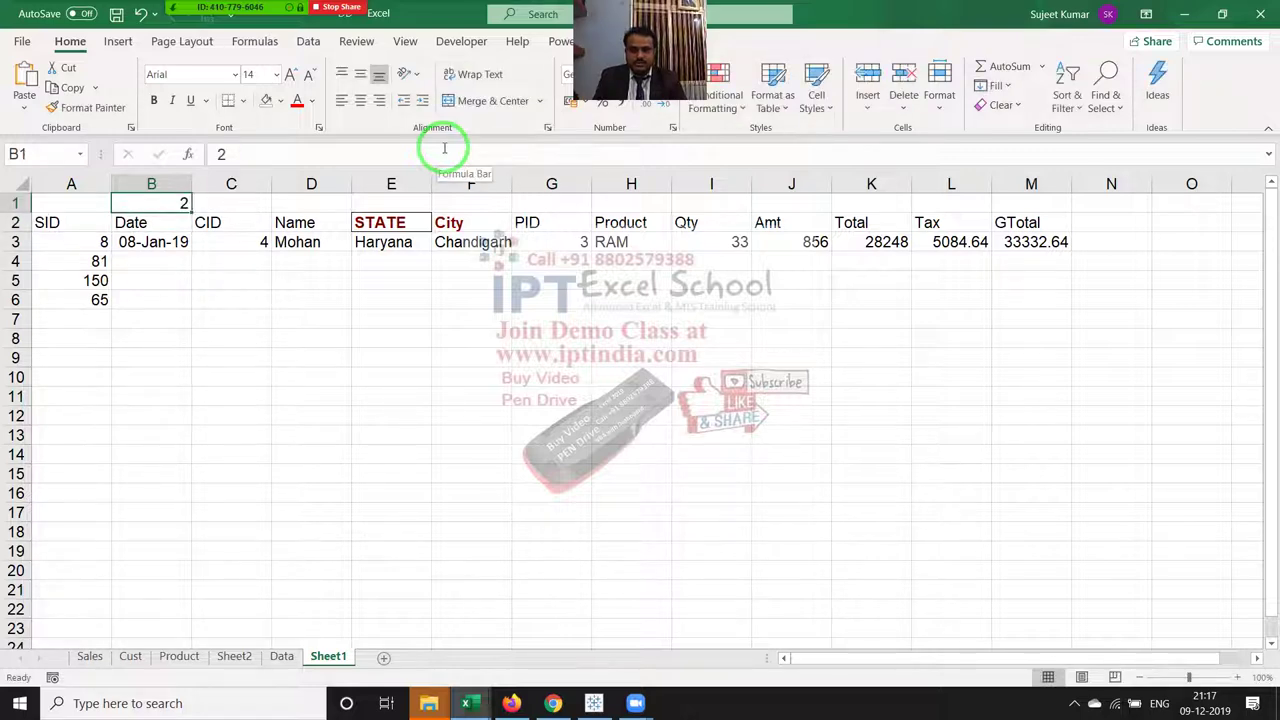
key("Right")
type("3")
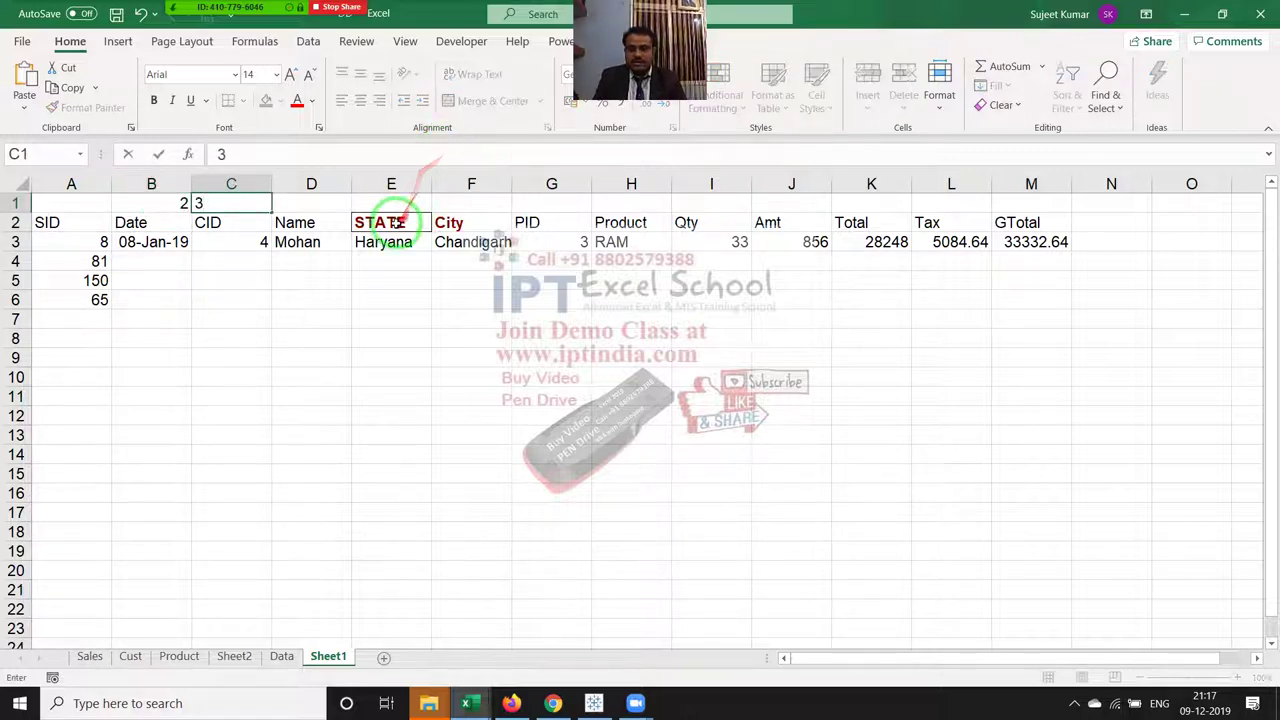
left_click(391, 224)
left_click_drag(177, 203, 1066, 205)
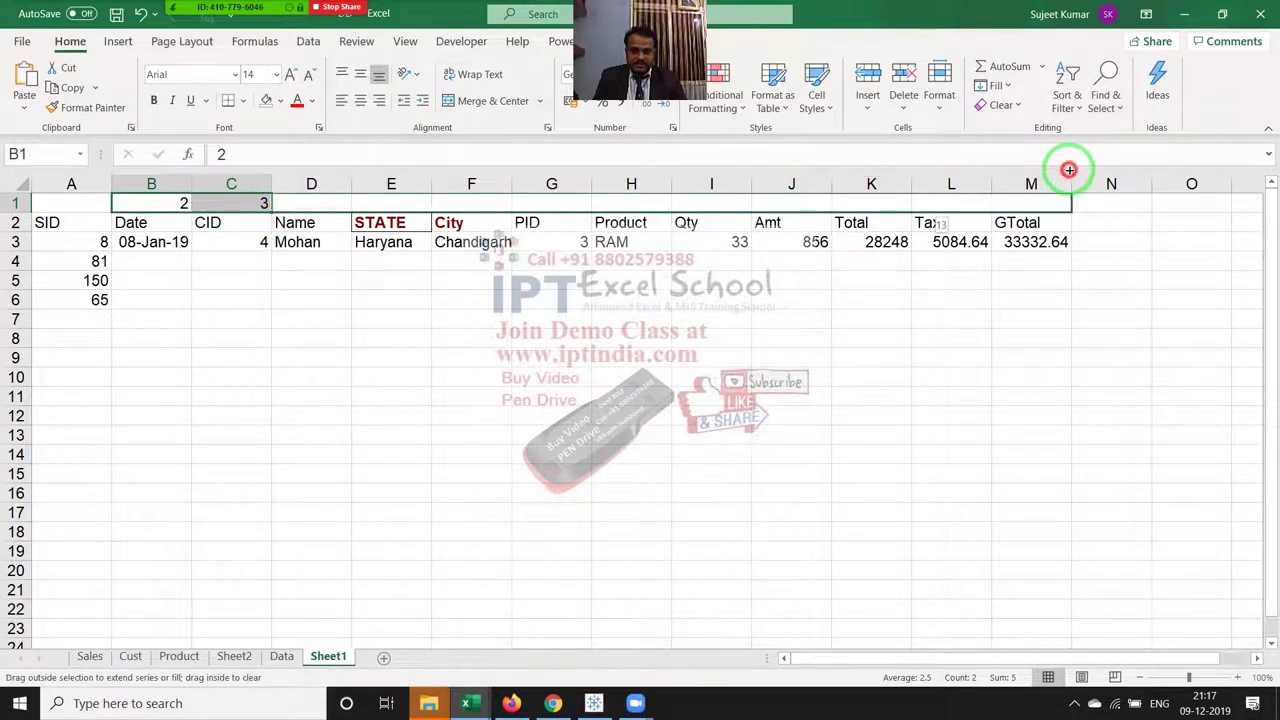
left_click(133, 264)
Step: Enter =VLOOKUP(A4,Data!A:M,Sheet1!B1,0) in B4 to look up SID 81
type("=vl")
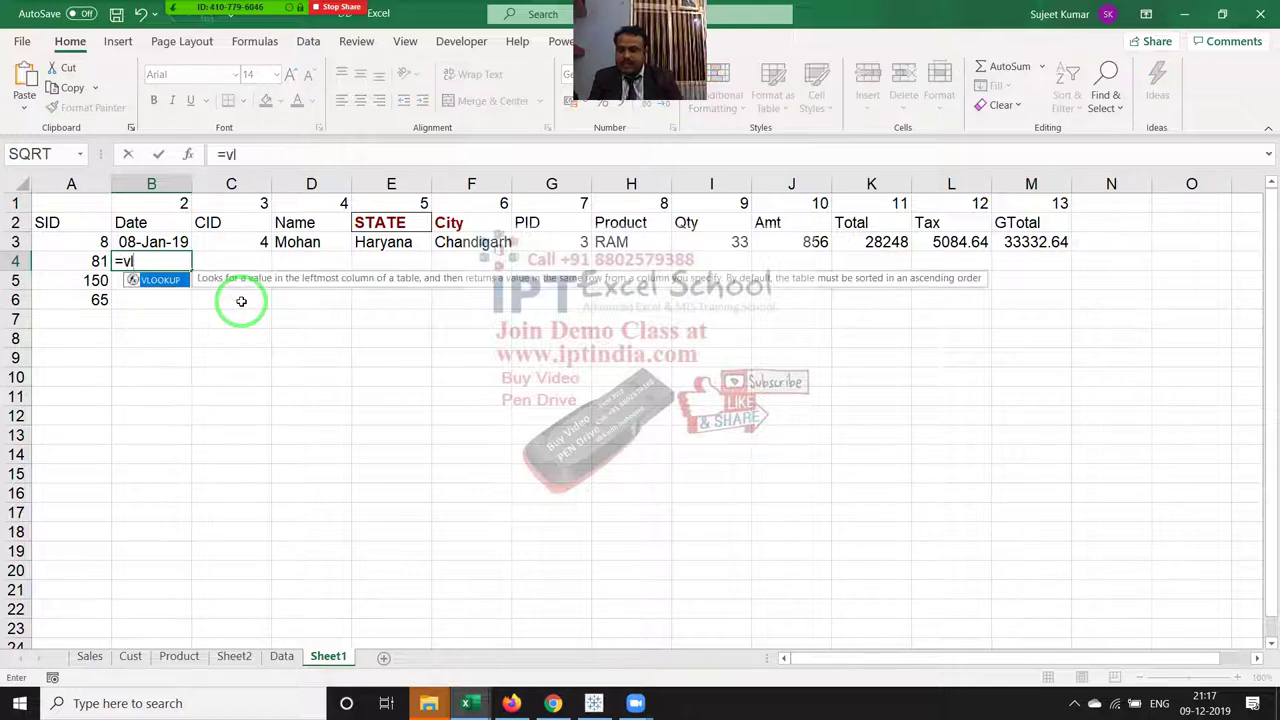
key("Tab")
key("Left")
type(",")
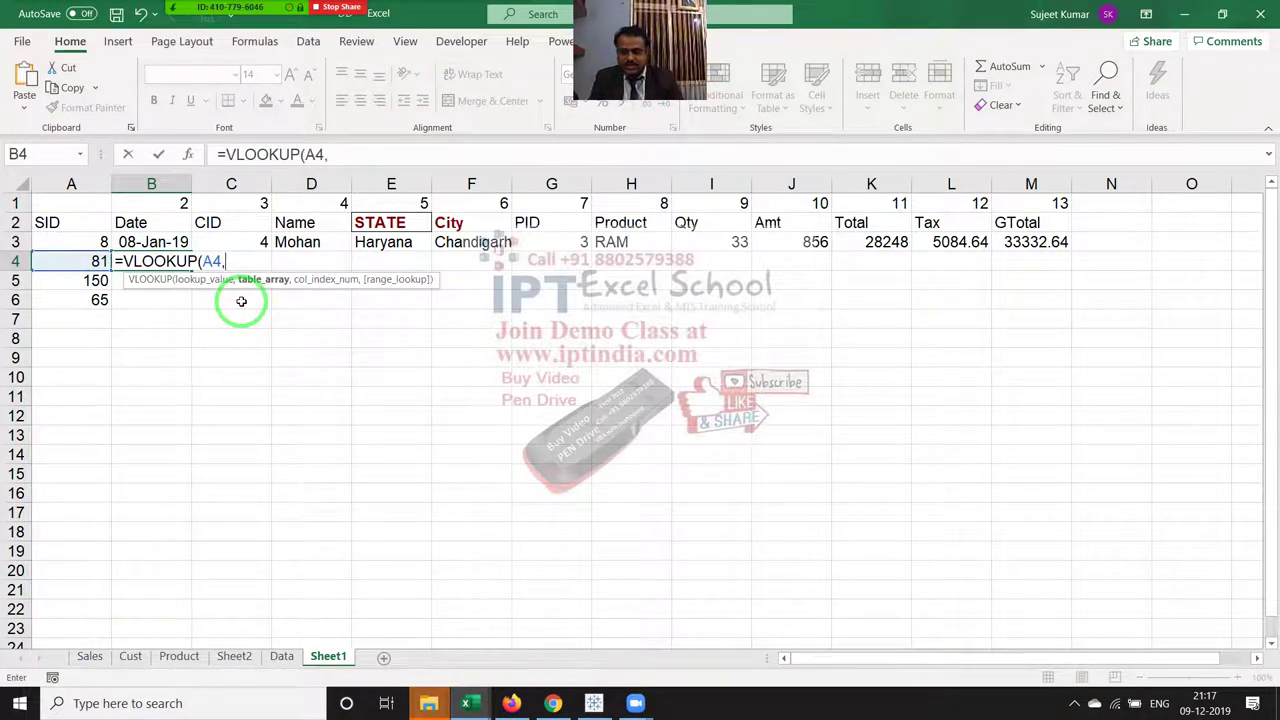
left_click(280, 657)
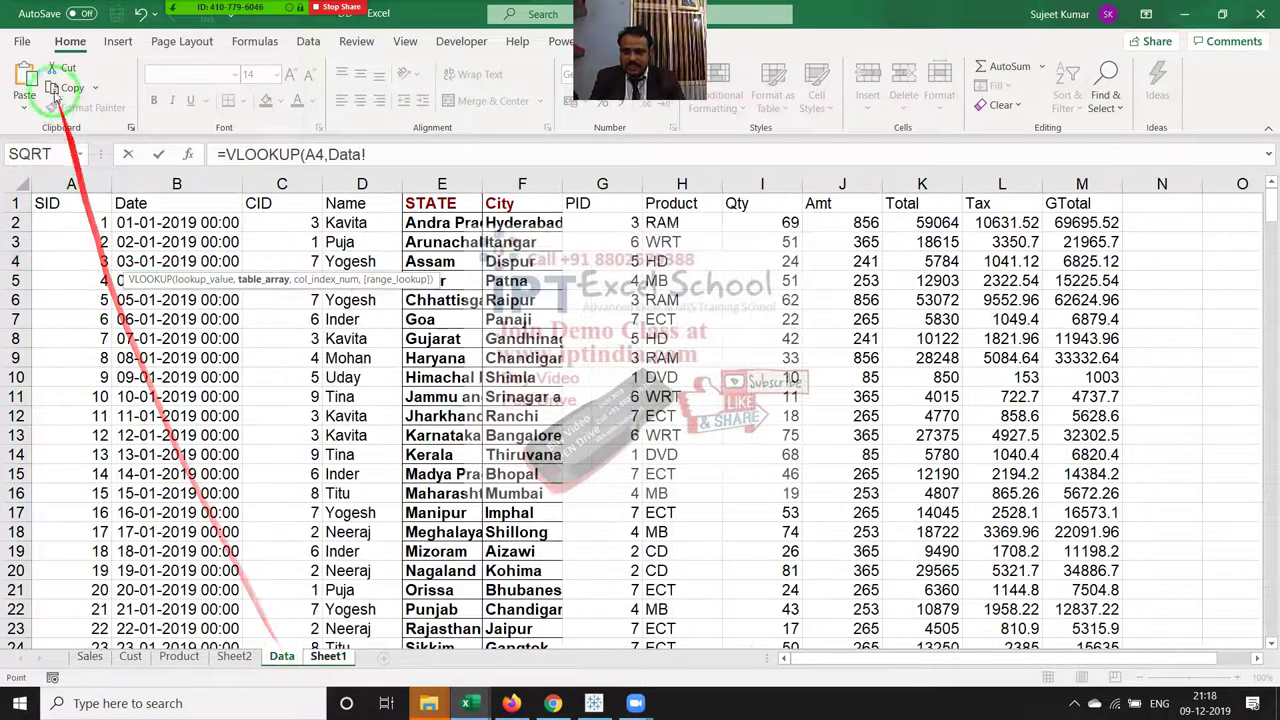
left_click_drag(68, 182, 1118, 214)
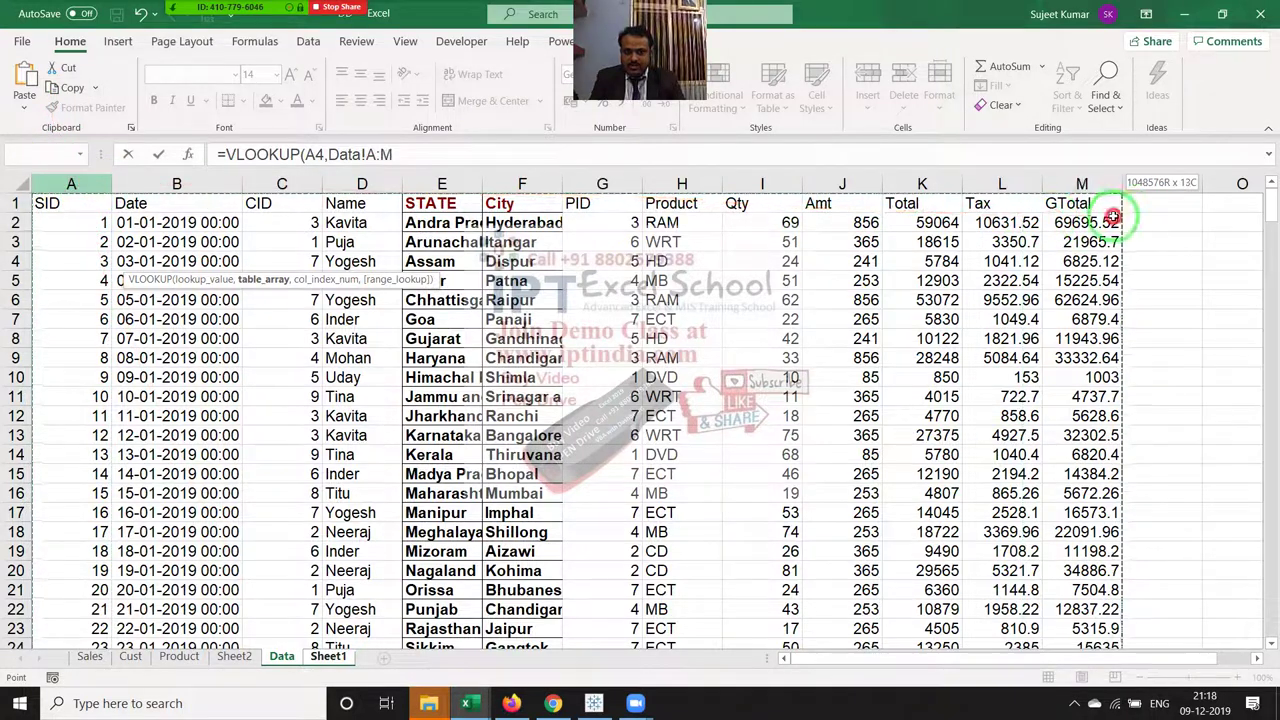
type(",")
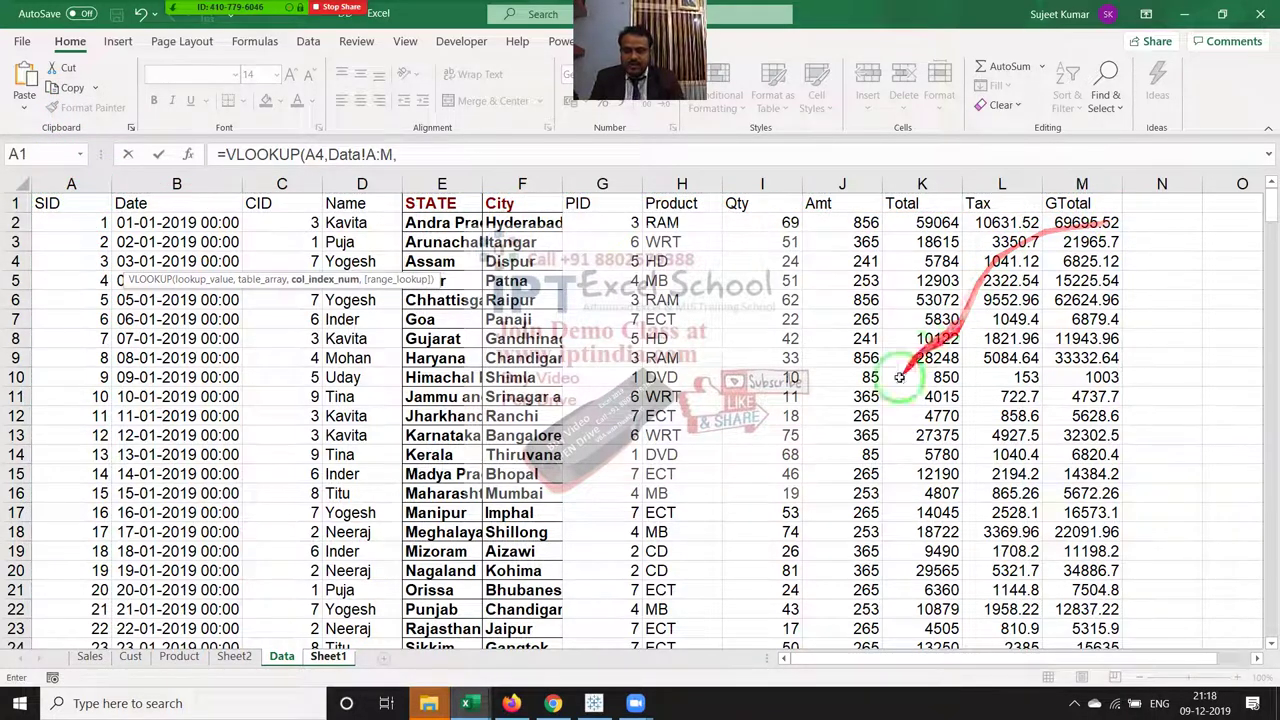
left_click(325, 657)
left_click(177, 203)
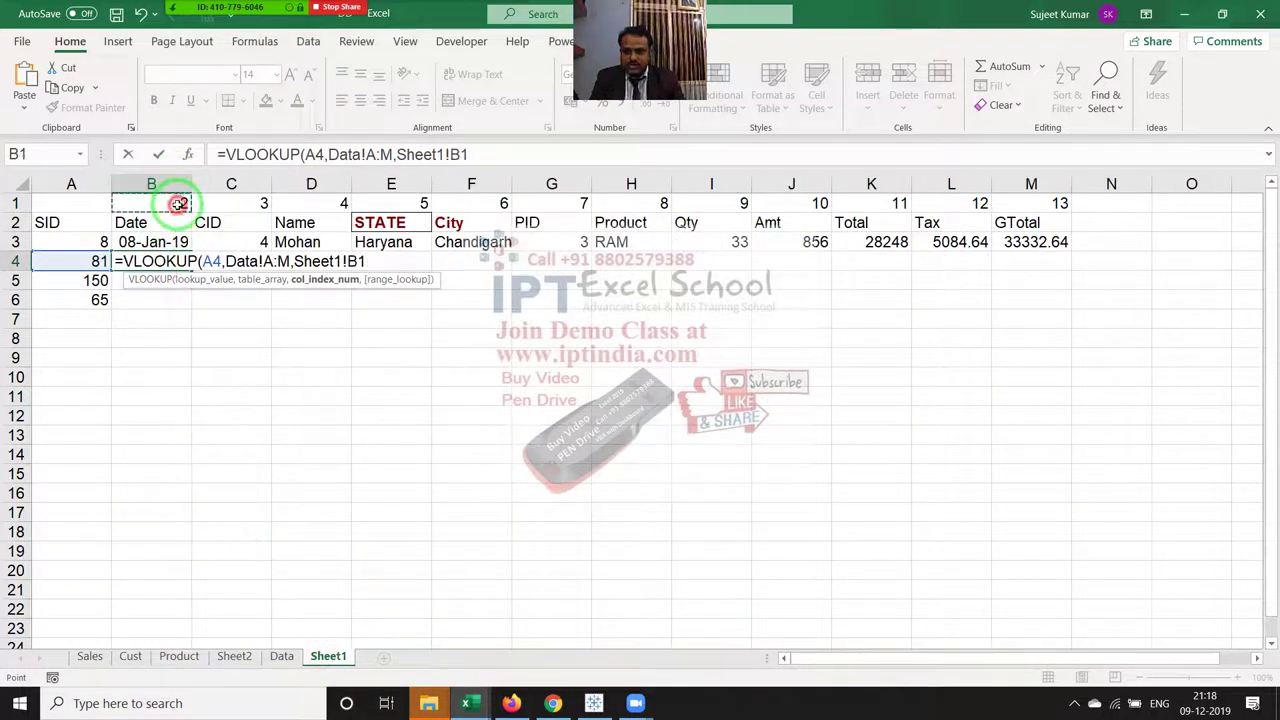
type(",0)")
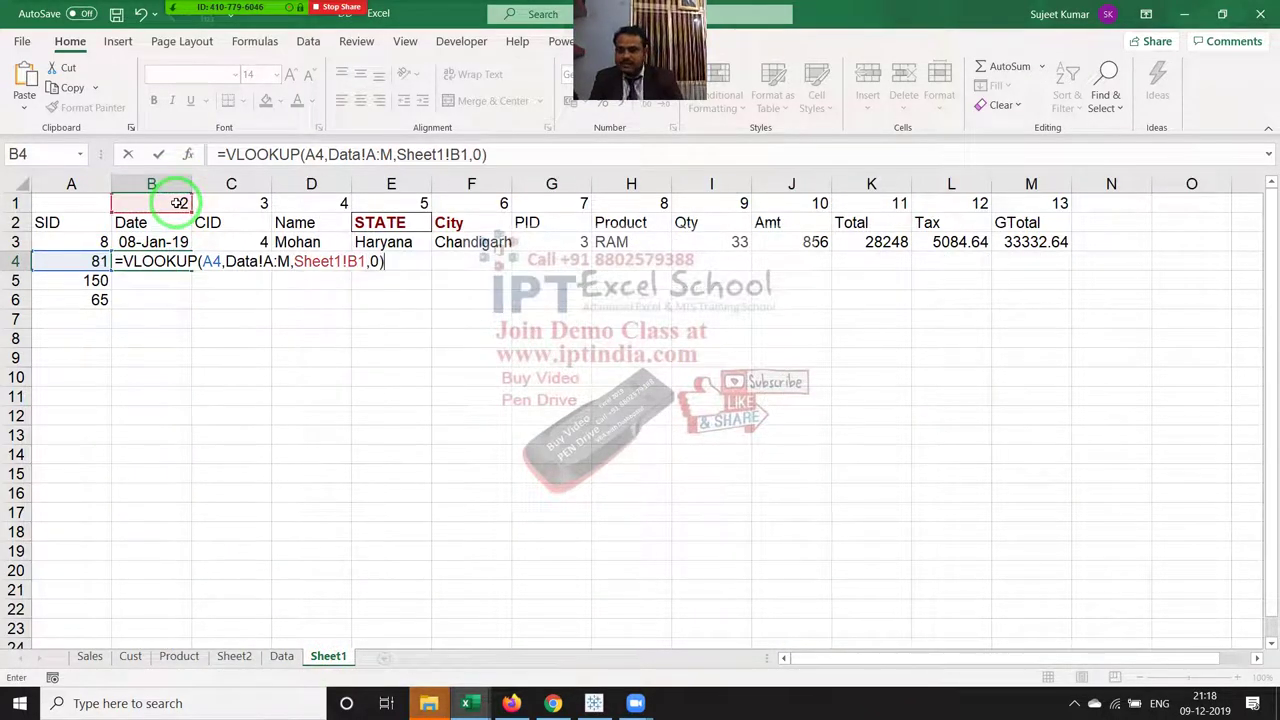
key("Return")
key("Up")
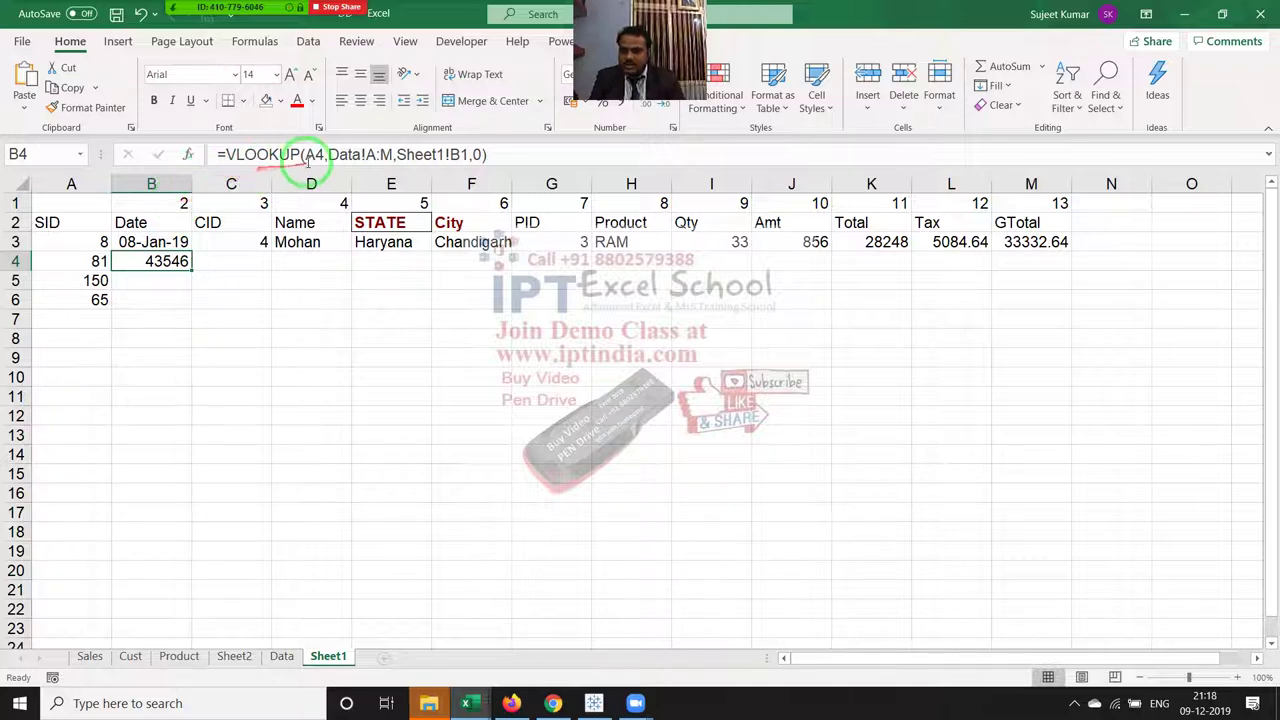
Step: Make B4's references absolute as $A4, Data!$A:$M and B$1
left_click(306, 154)
key("F2")
key("Right")
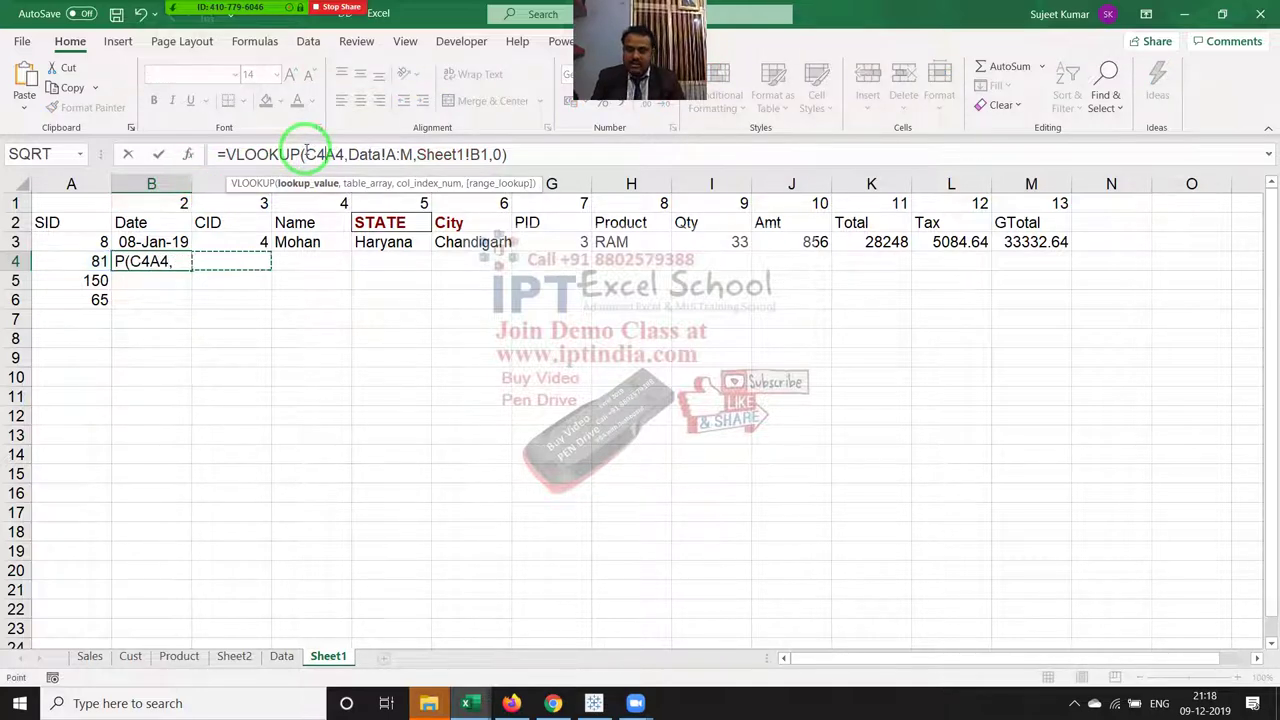
key("BackSpace")
key("BackSpace")
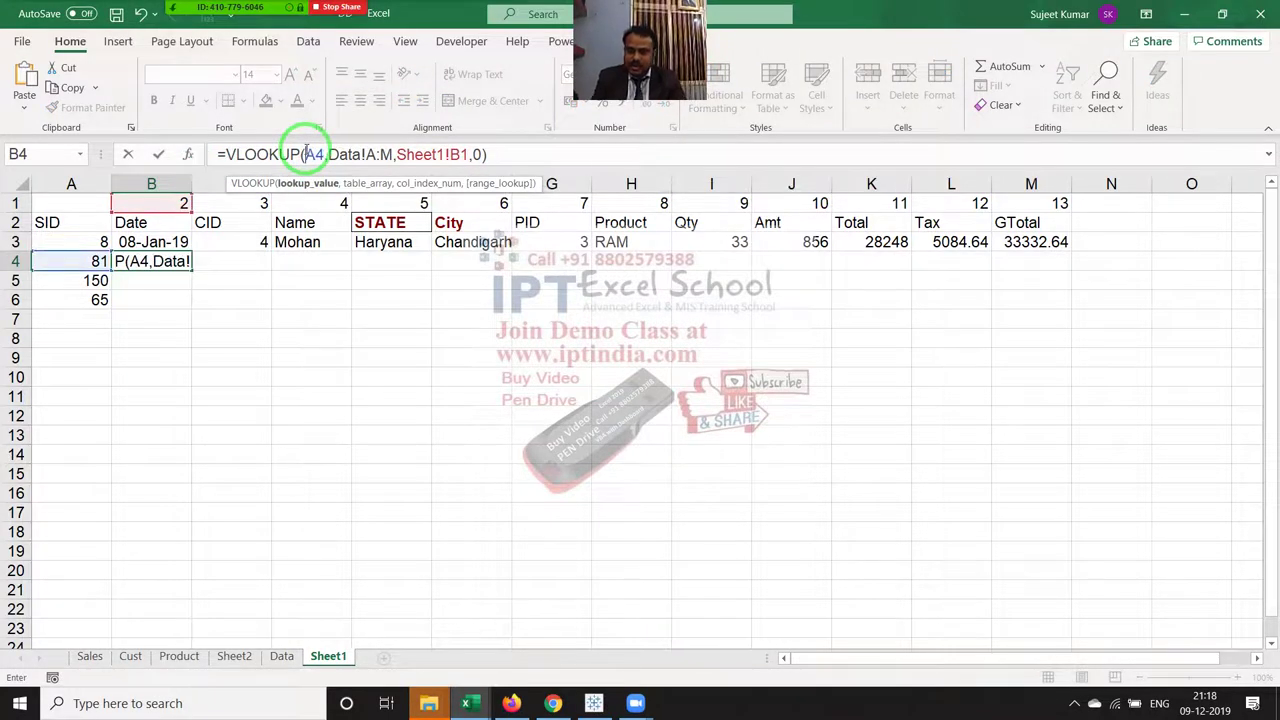
type("$")
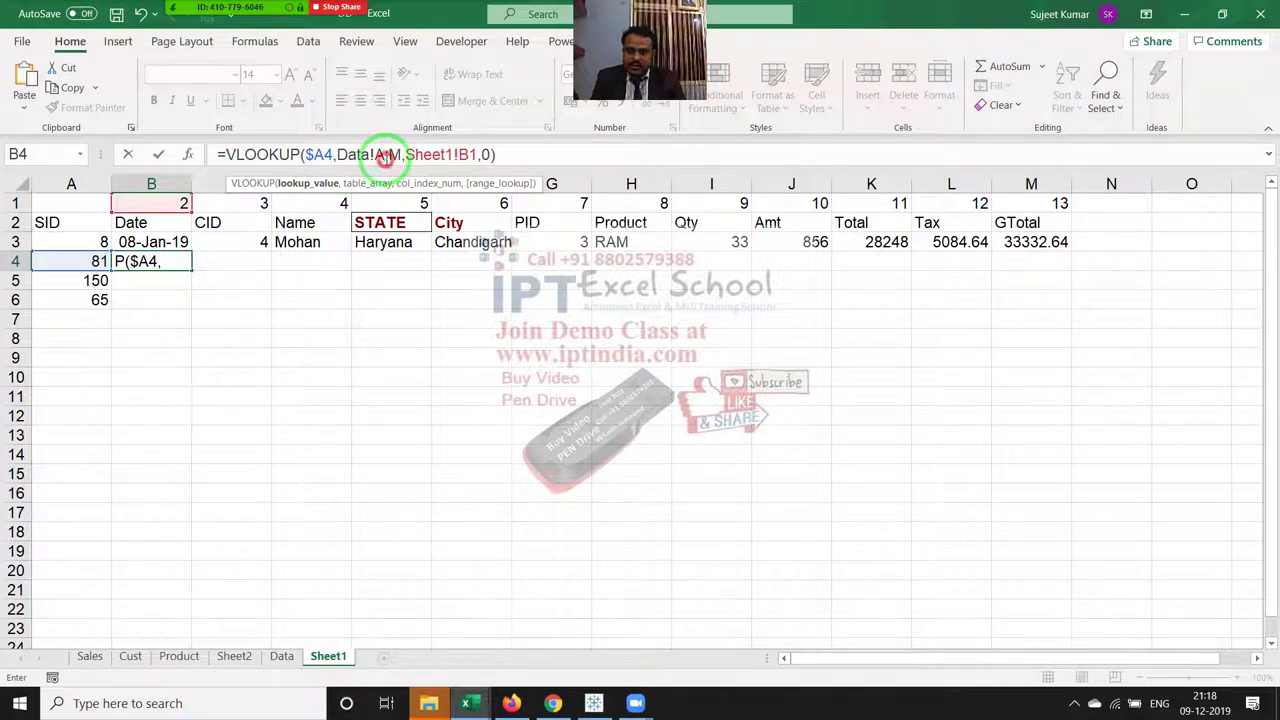
double_click(385, 155)
key("F4")
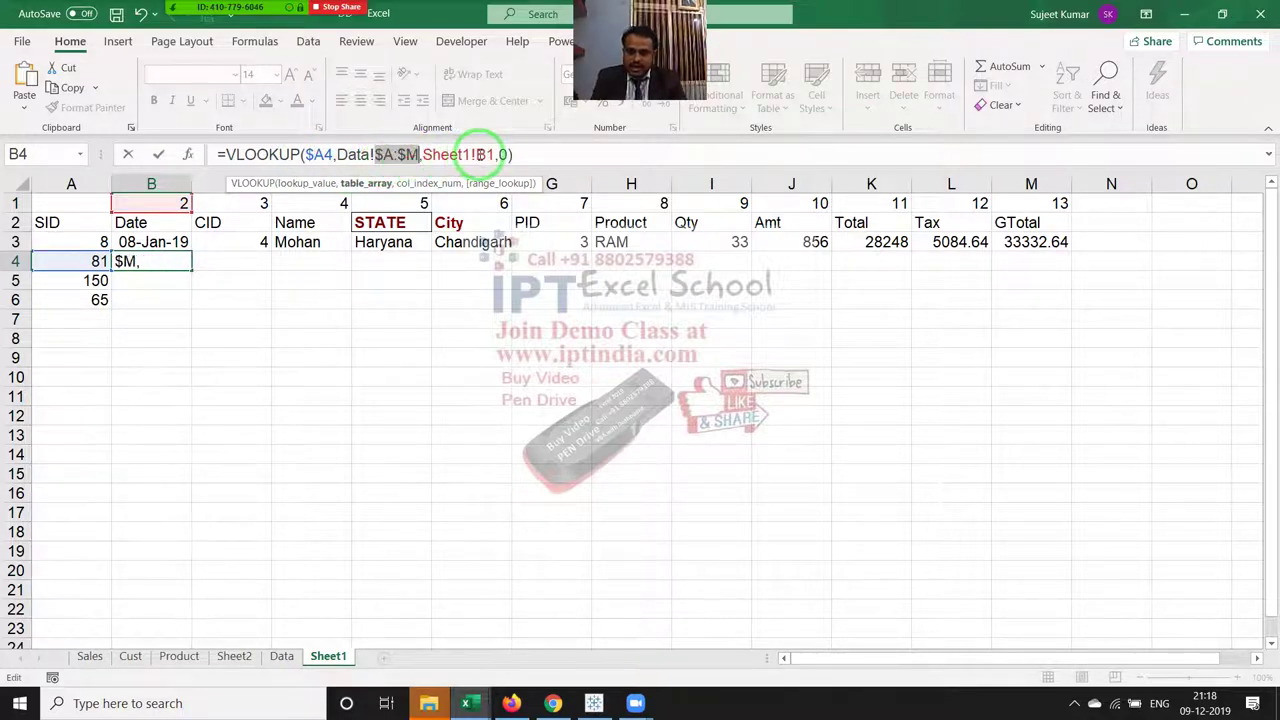
left_click(486, 155)
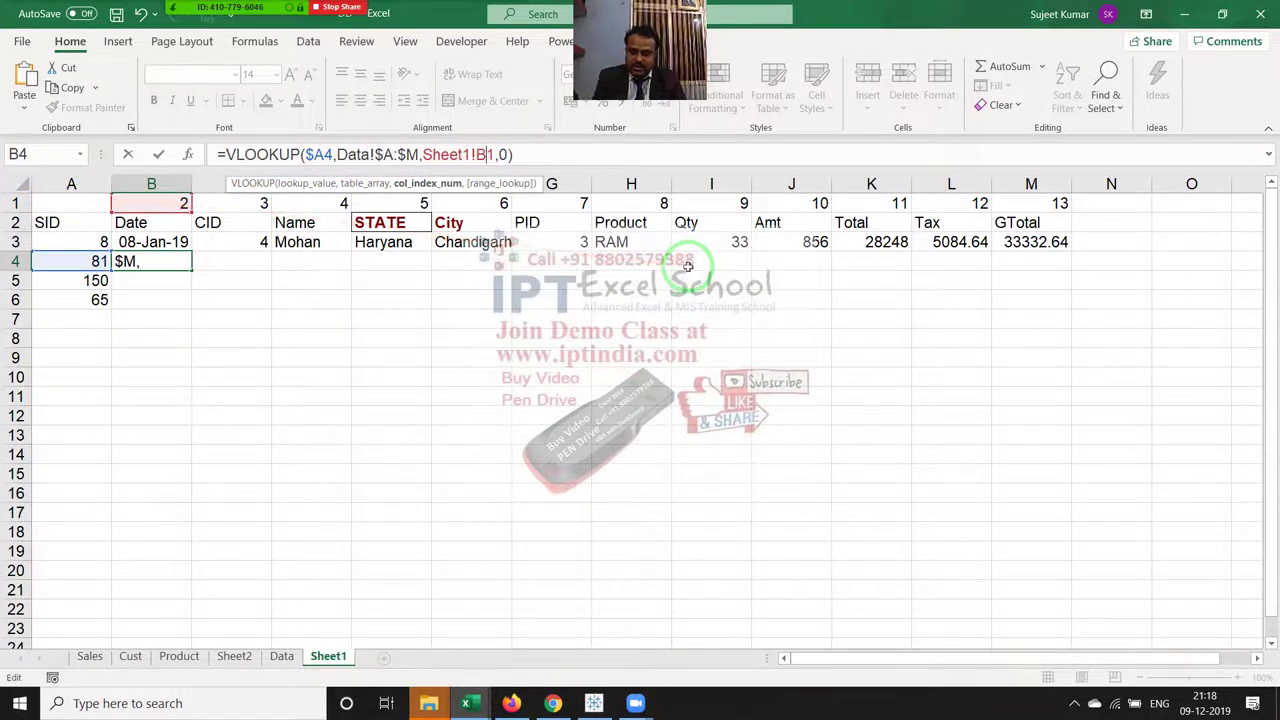
key("F4")
key("F4")
key("ctrl+Return")
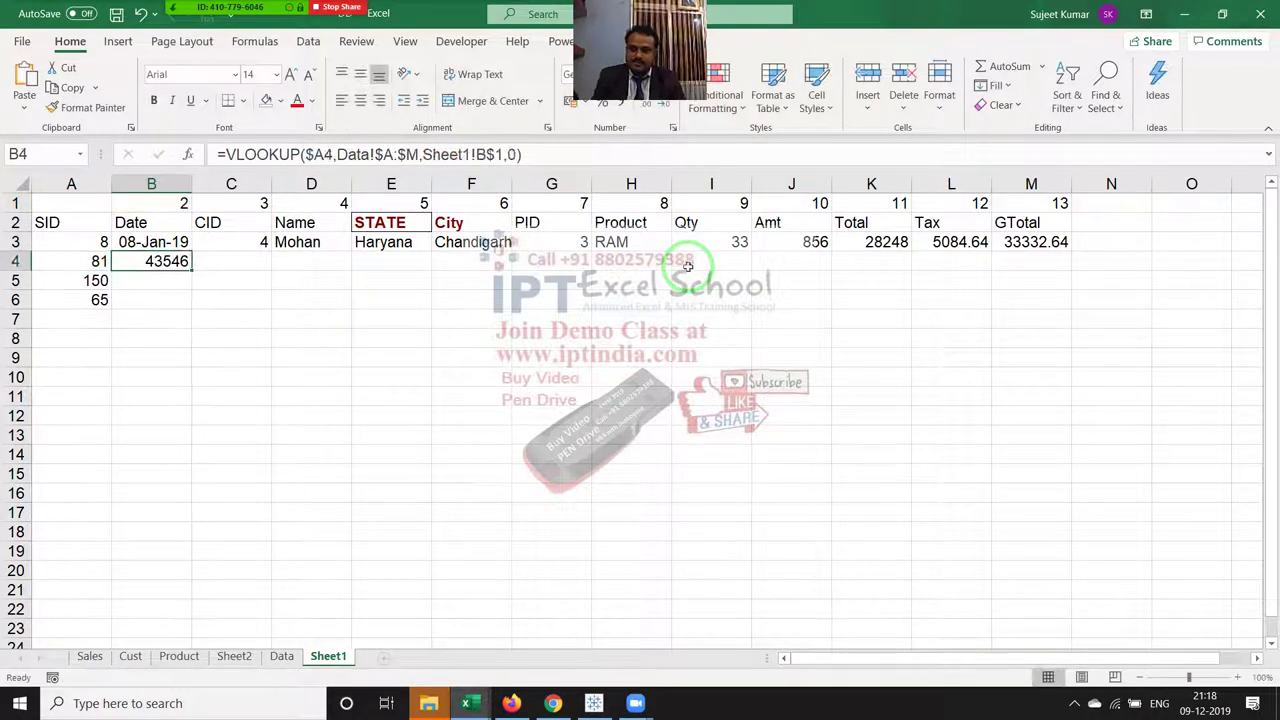
key("Up")
key("ctrl+Right")
key("Down")
Step: Fill B4's lookup formula right across B4:M4 to show SID 81's record
key("ctrl+shift+Left")
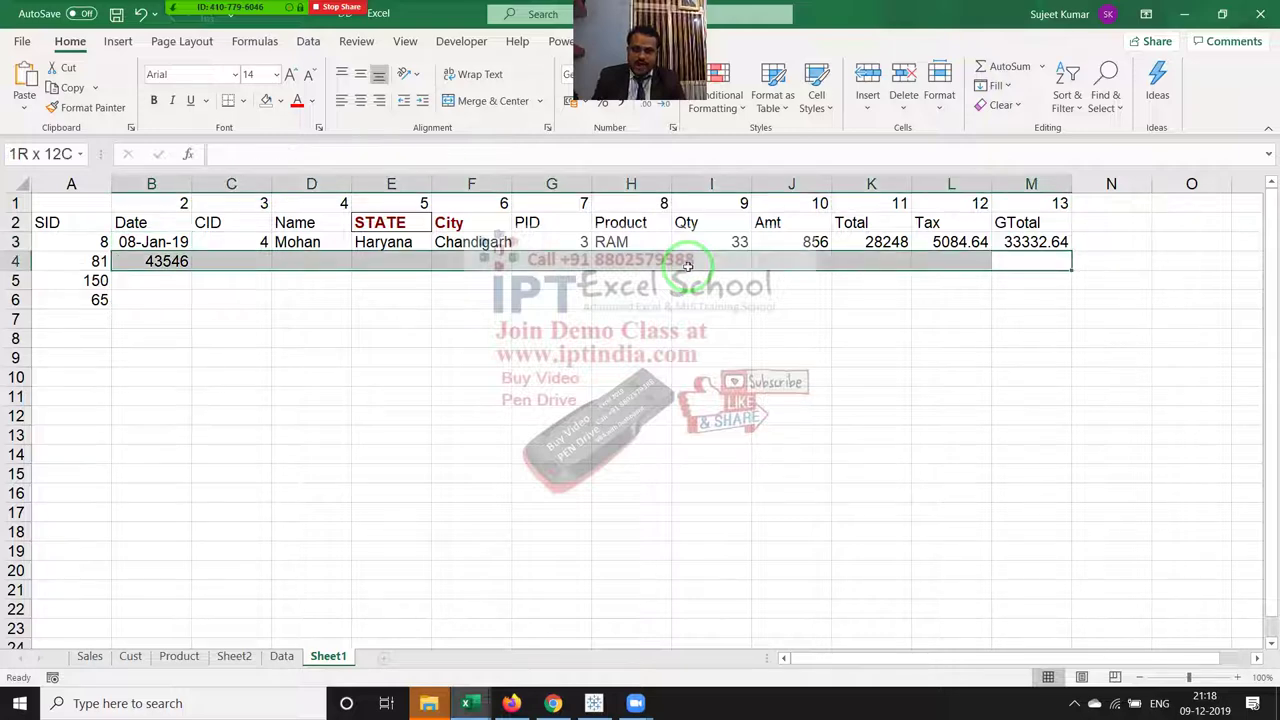
key("ctrl+r")
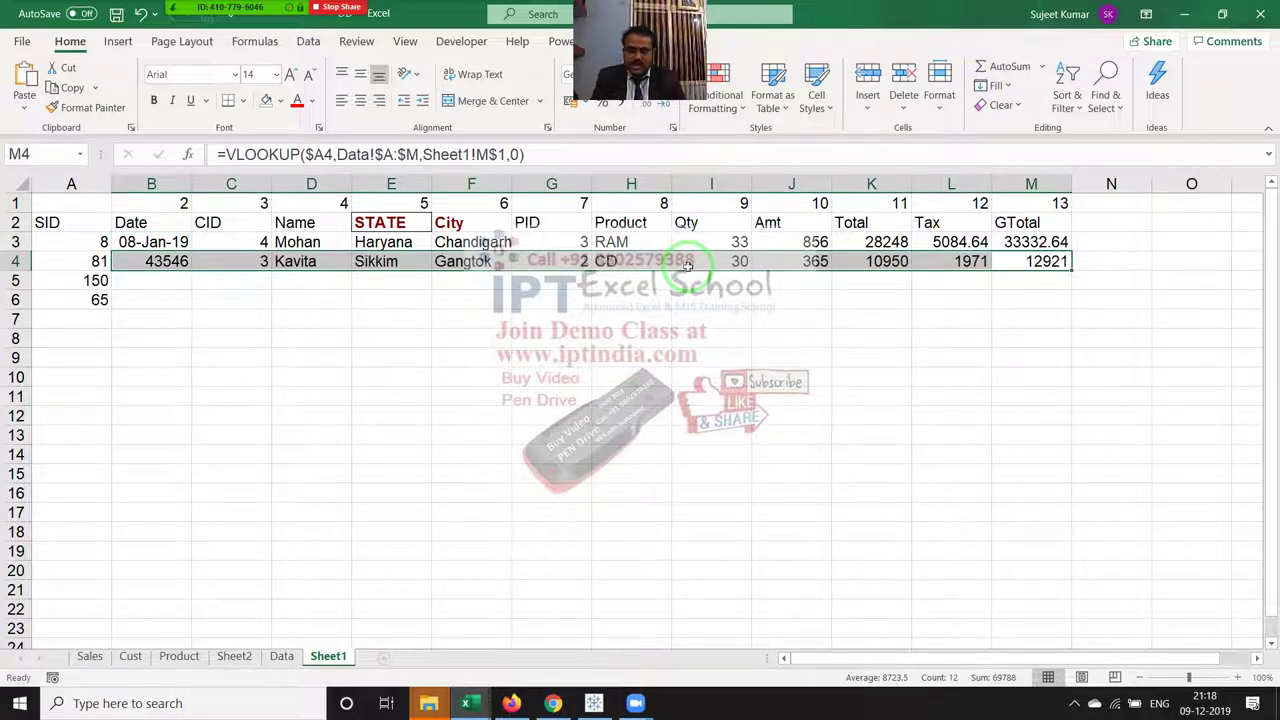
key("Right")
key("Right")
key("Right")
key("ctrl+Left")
key("ctrl+Left")
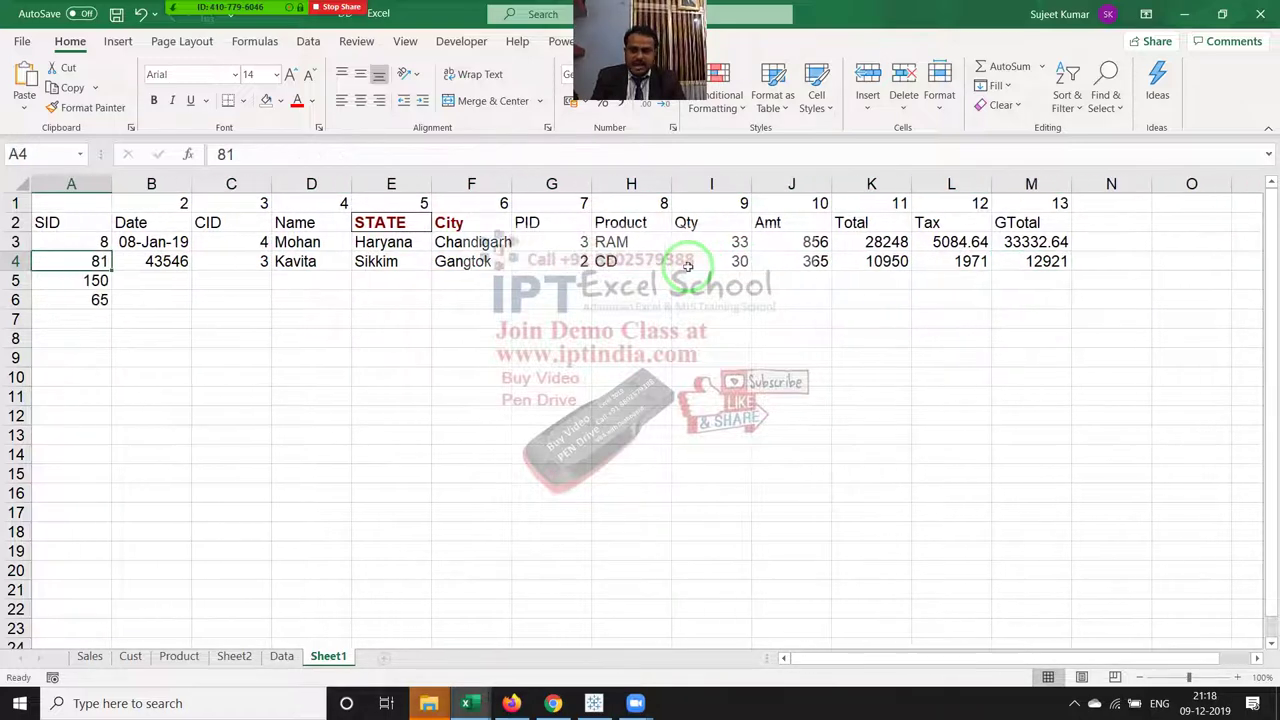
Step: Clear row 1's column numbers so row 4 turns to #VALUE! errors
key("Up")
key("Up")
key("Up")
key("shift+space")
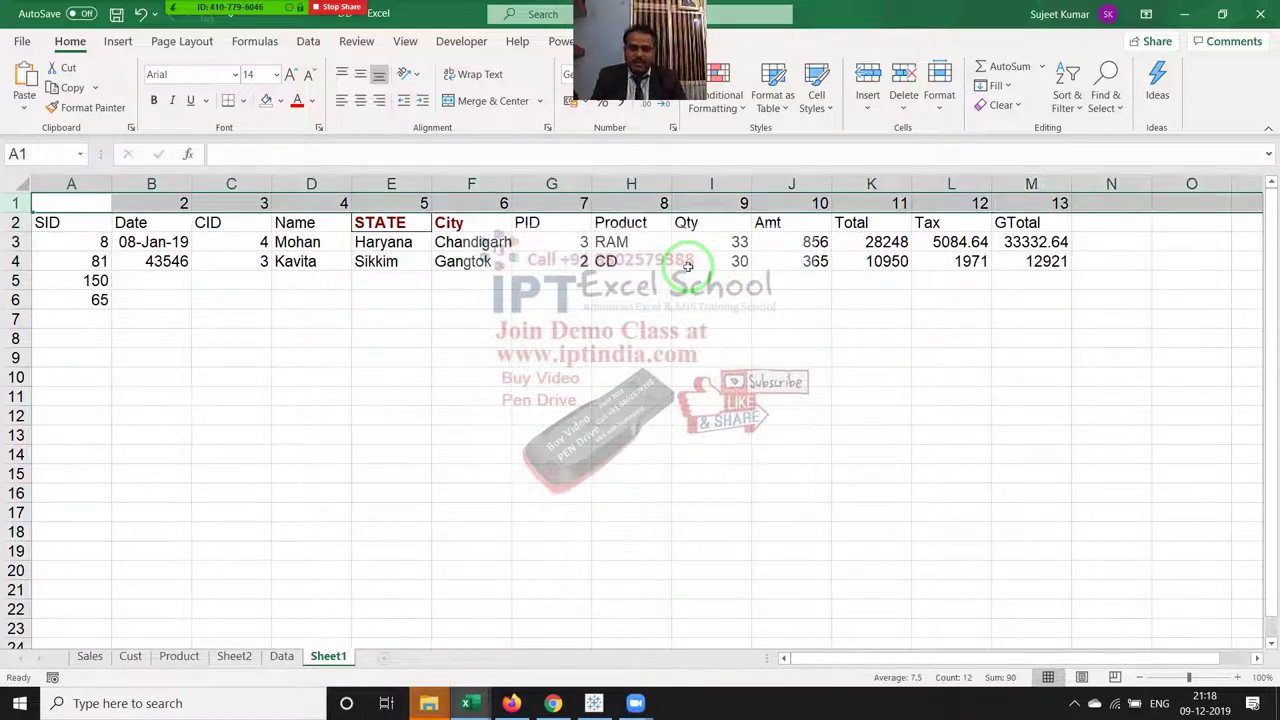
key("Down")
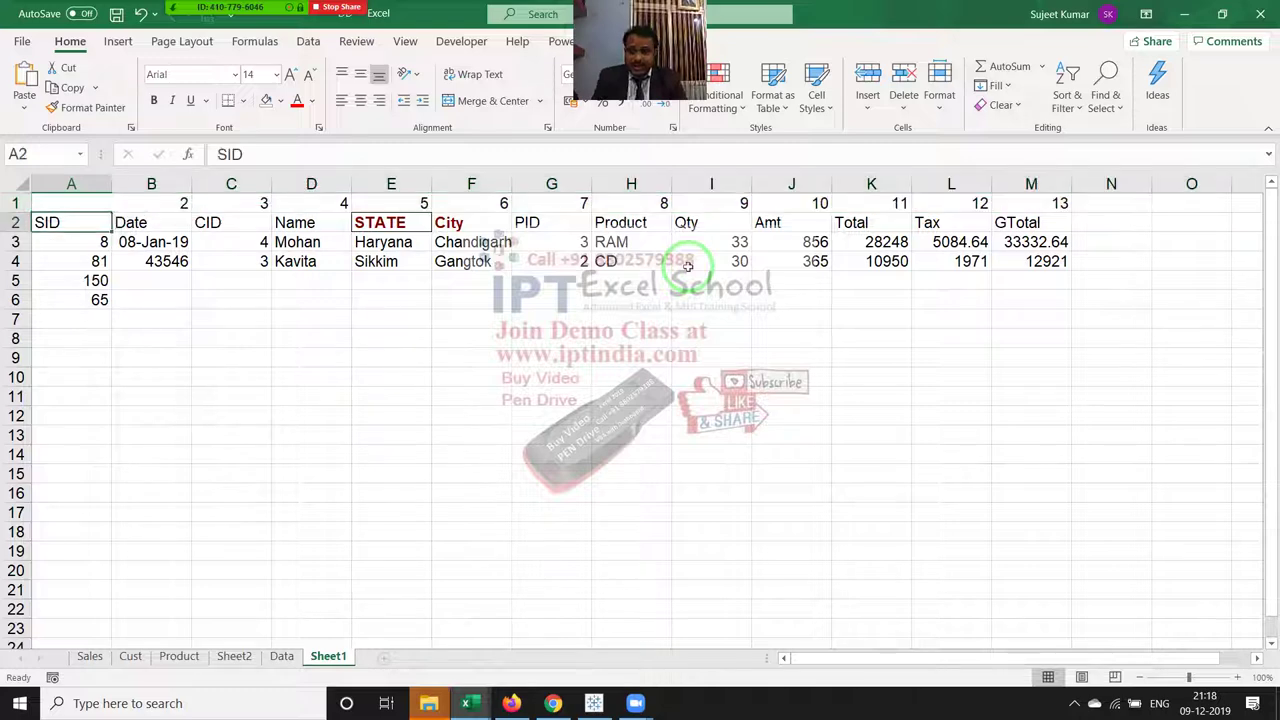
key("Up")
key("shift+space")
key("Delete")
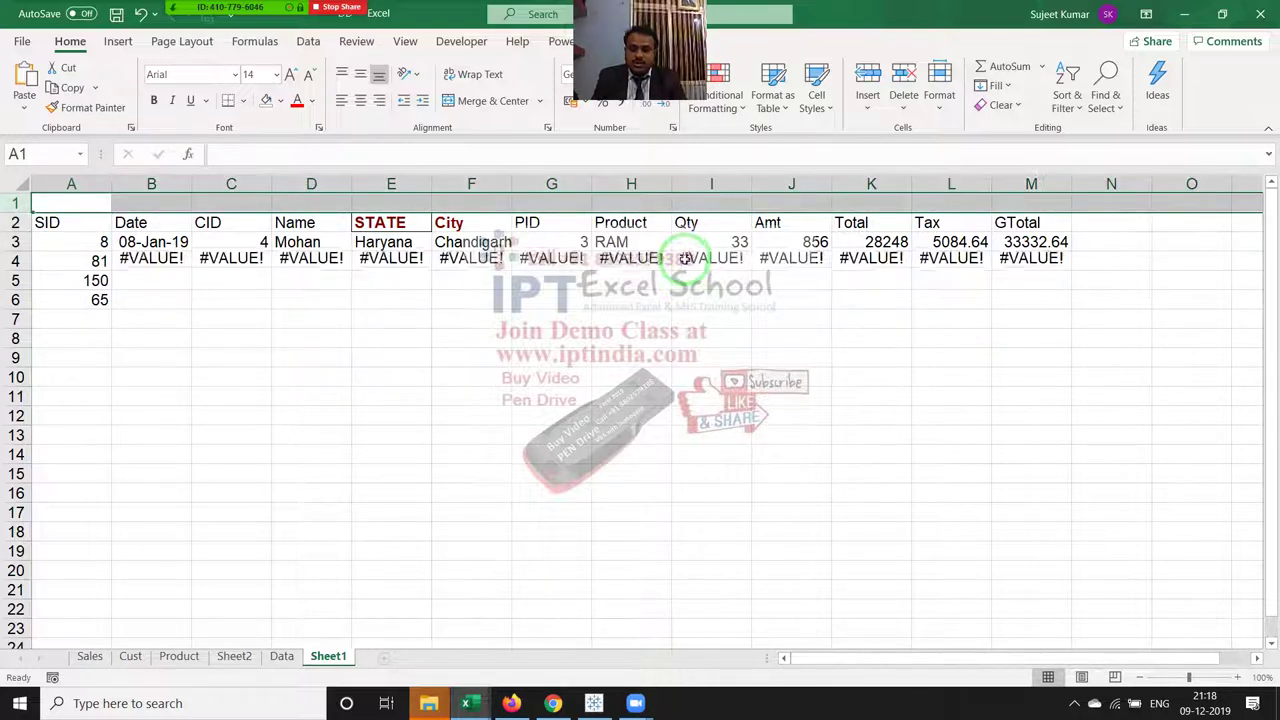
Step: Undo the deletion to restore row 1's numbers and SID 81's record in row 4
key("ctrl+z")
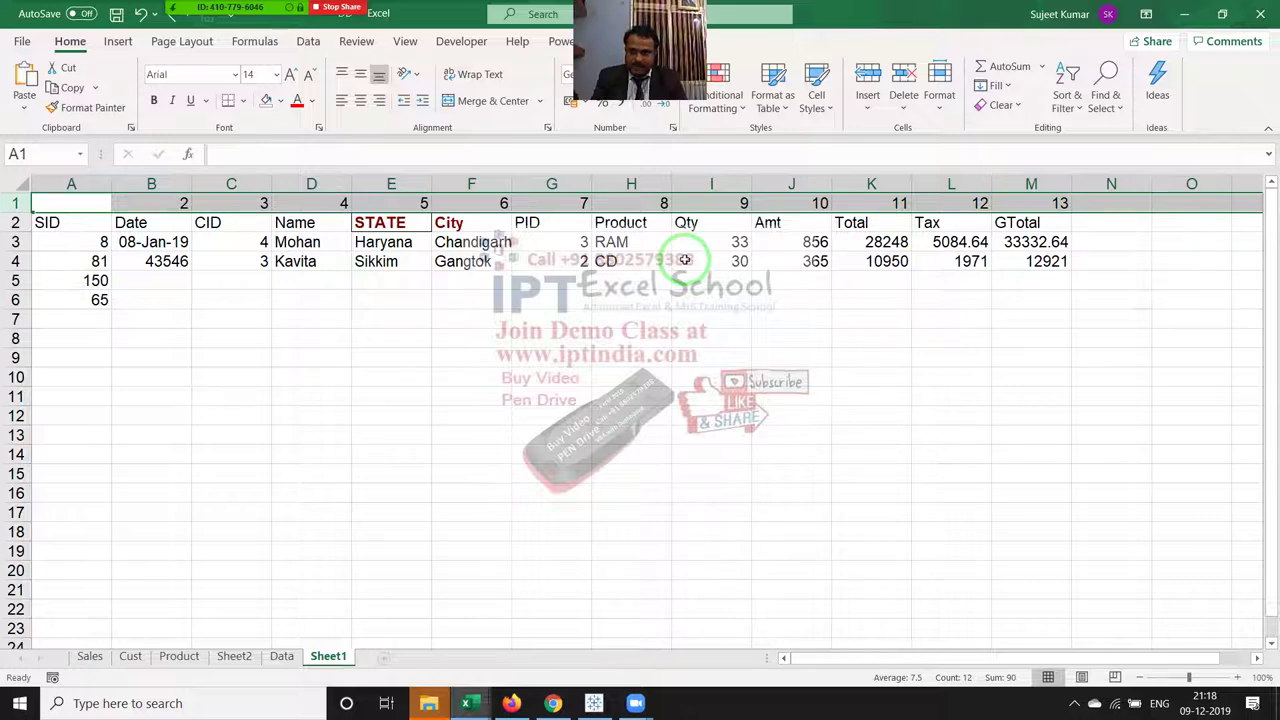
key("Down")
key("Down")
key("Down")
key("Right")
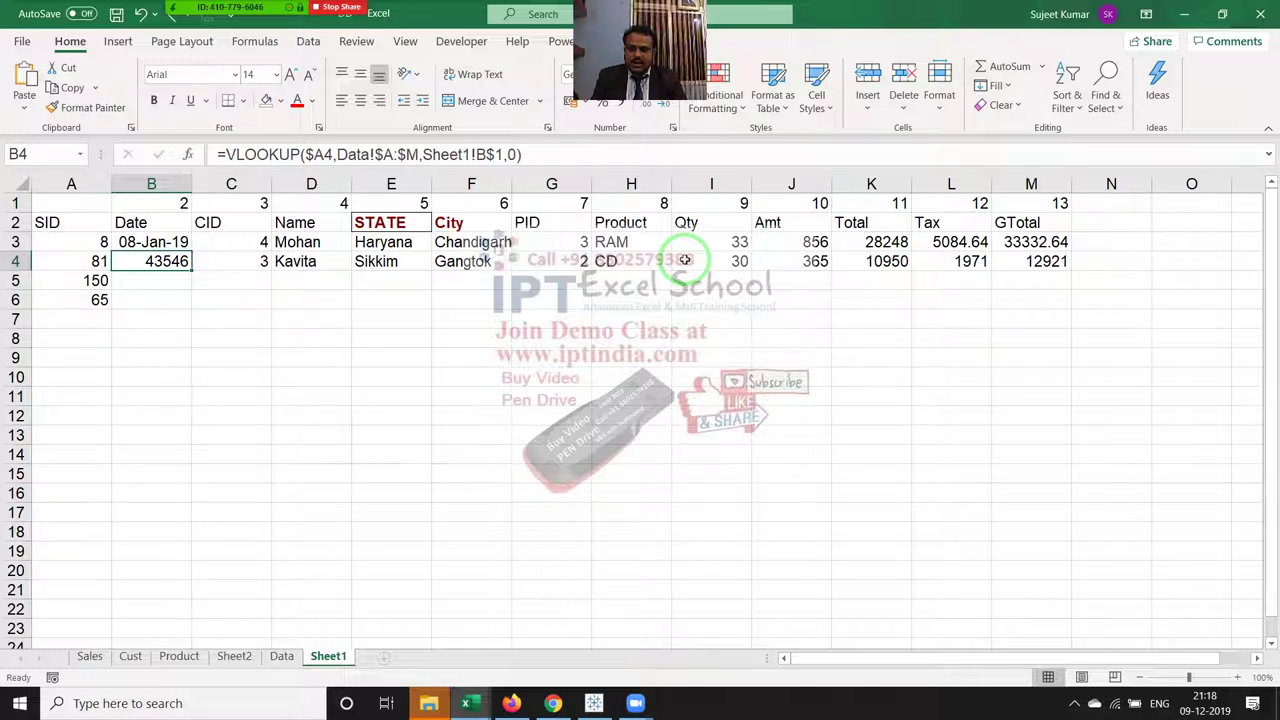
key("Down")
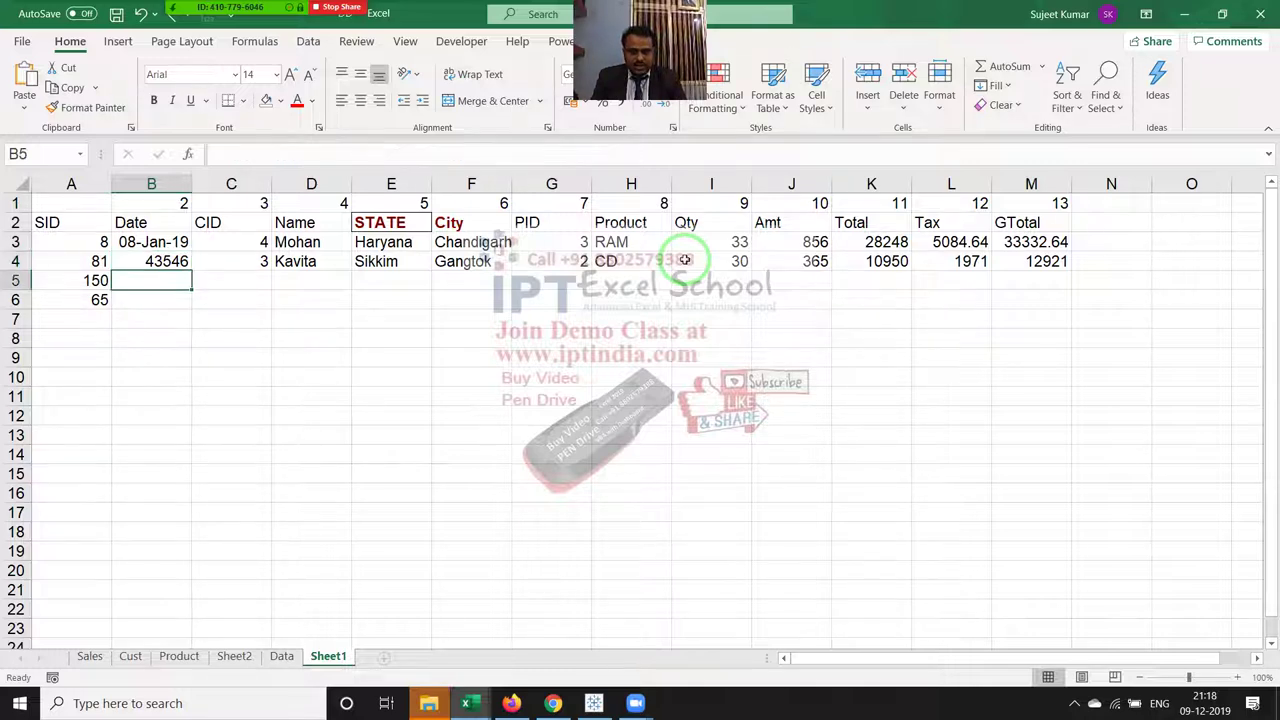
key("Up")
key("Up")
key("Up")
key("Up")
key("Down")
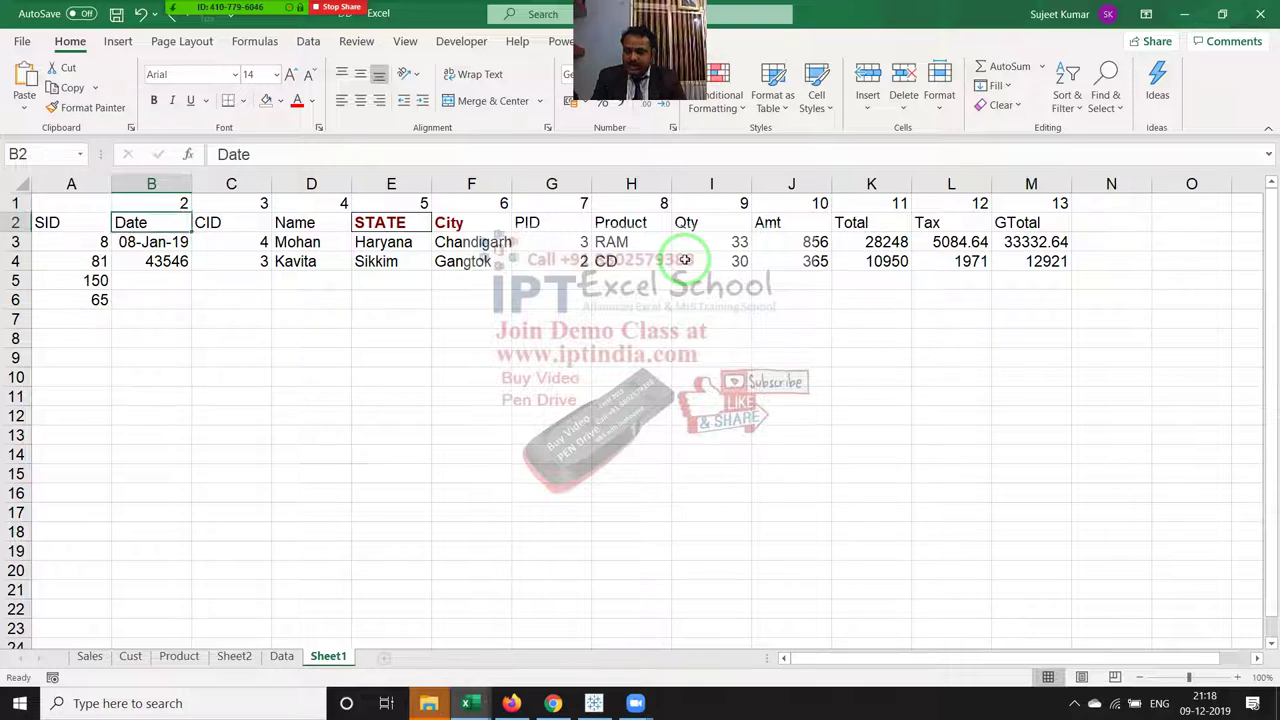
key("Down")
key("Down")
key("Down")
Step: Enter =COLUMN(Data!B3) in B5, returning 2
type("=")
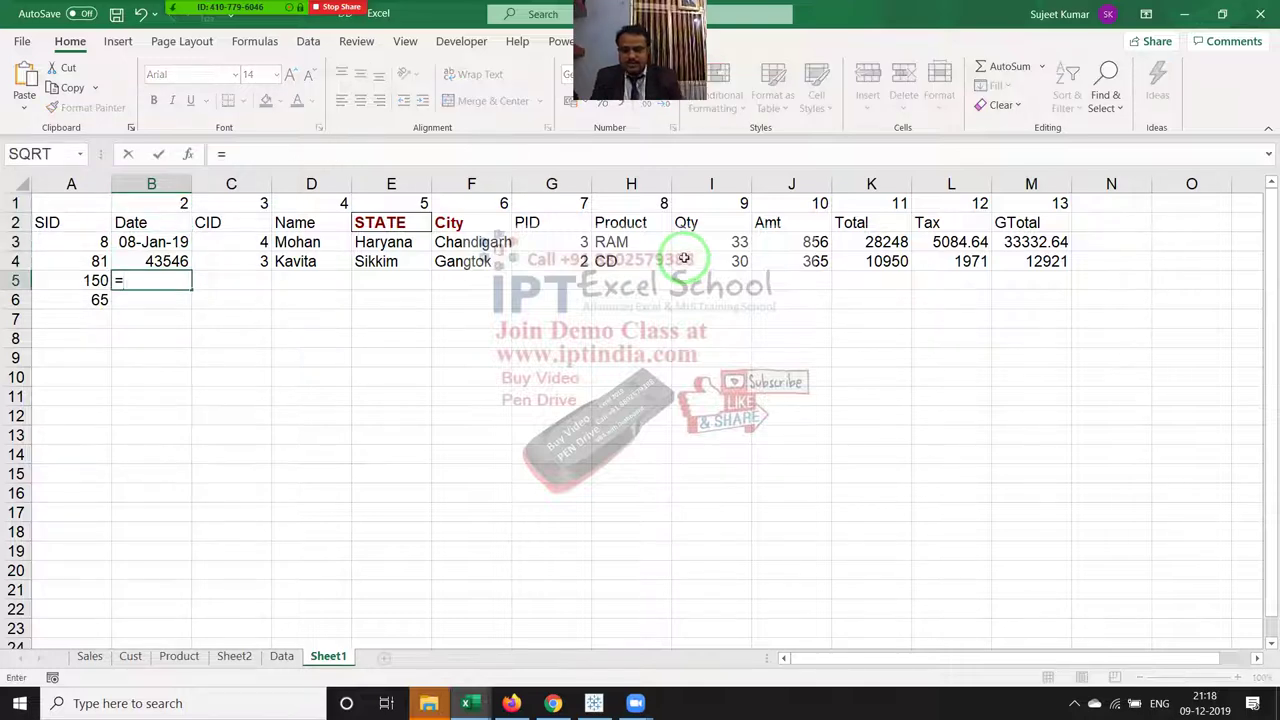
type("col")
key("Tab")
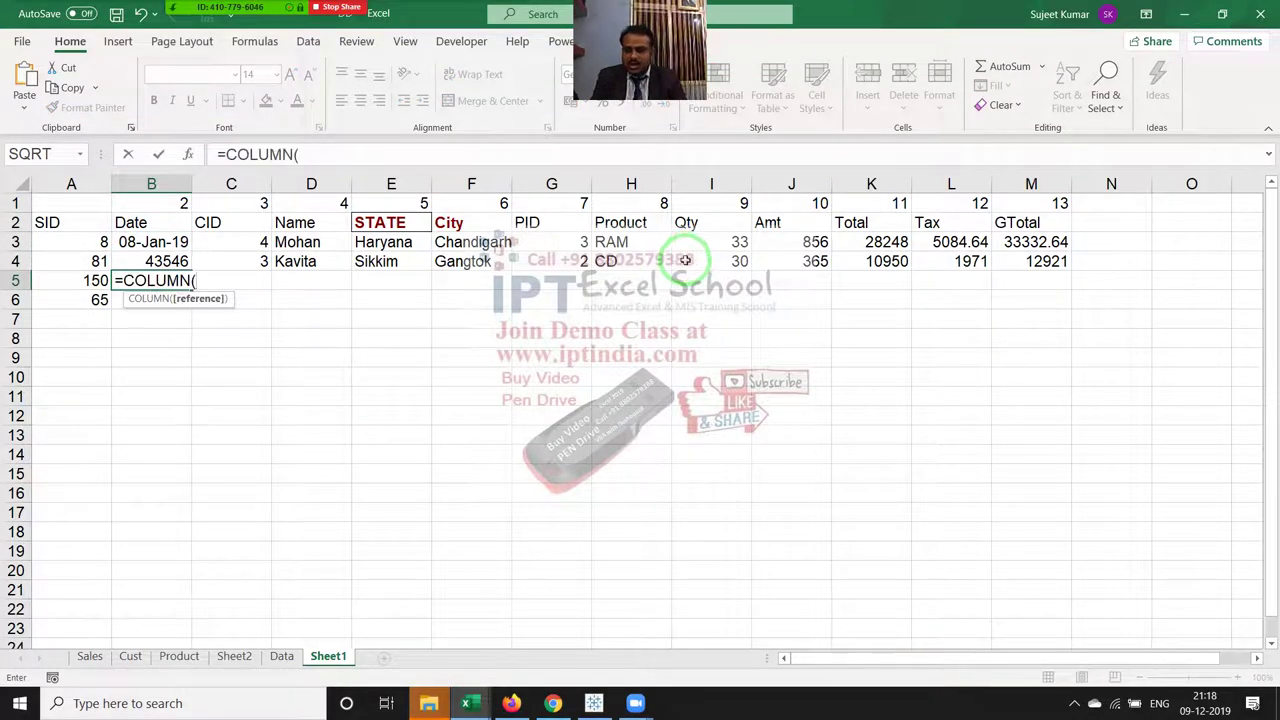
left_click(282, 656)
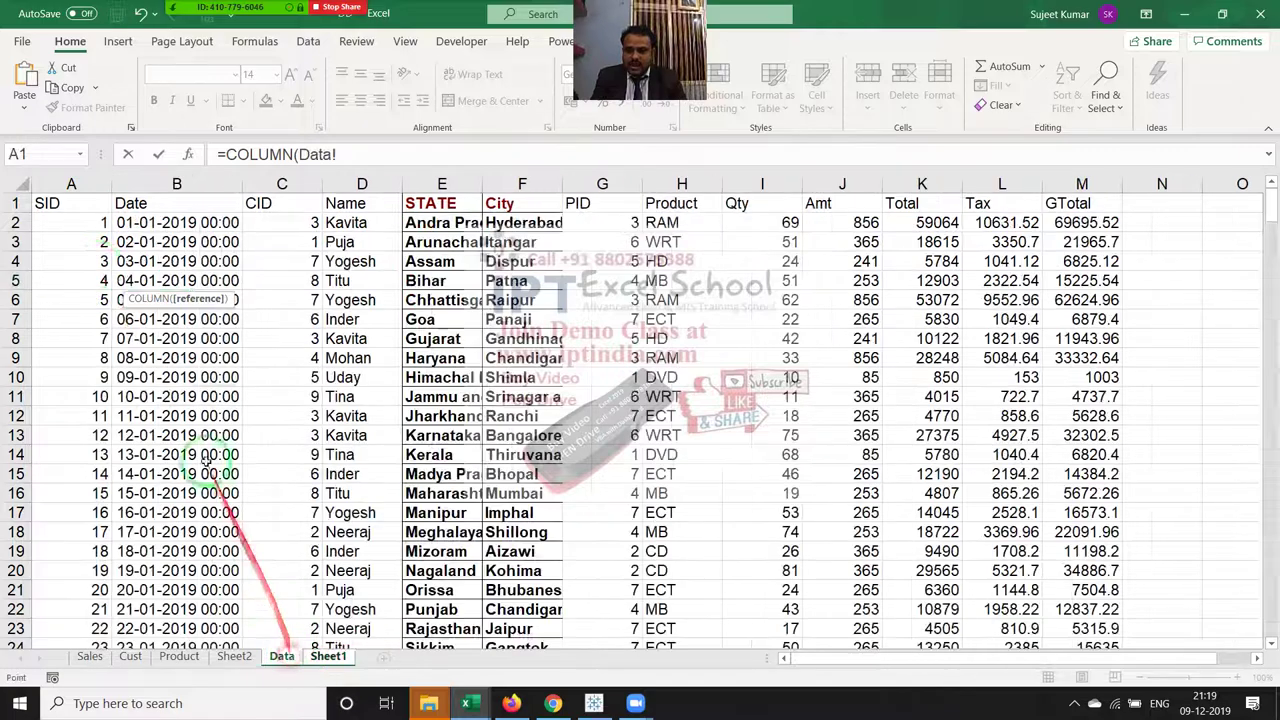
left_click(123, 240)
type(")")
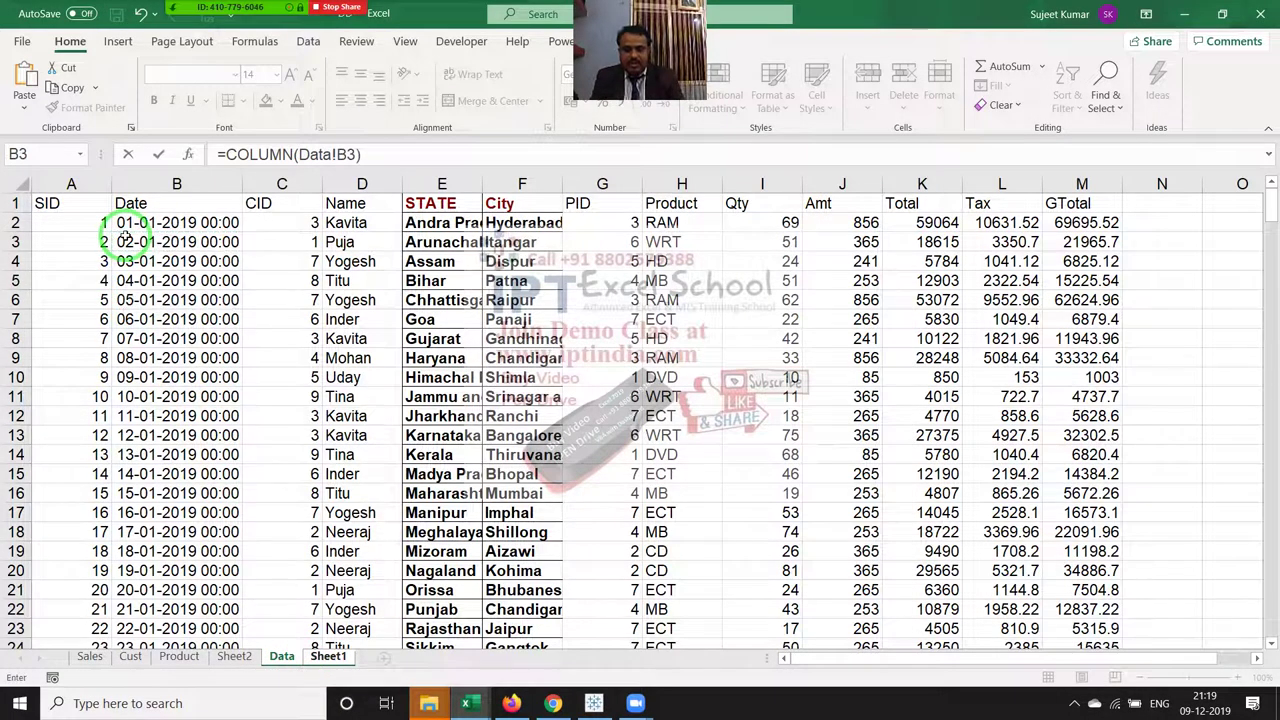
key("Return")
key("Up")
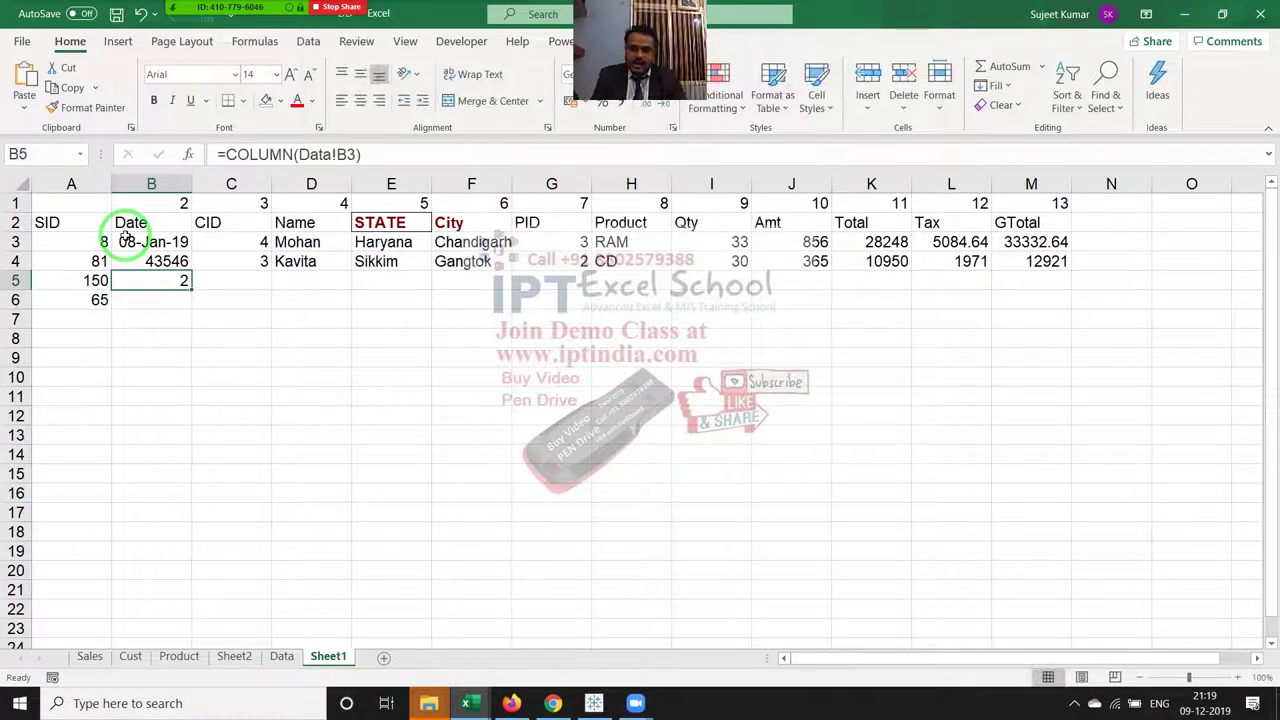
left_click(127, 238)
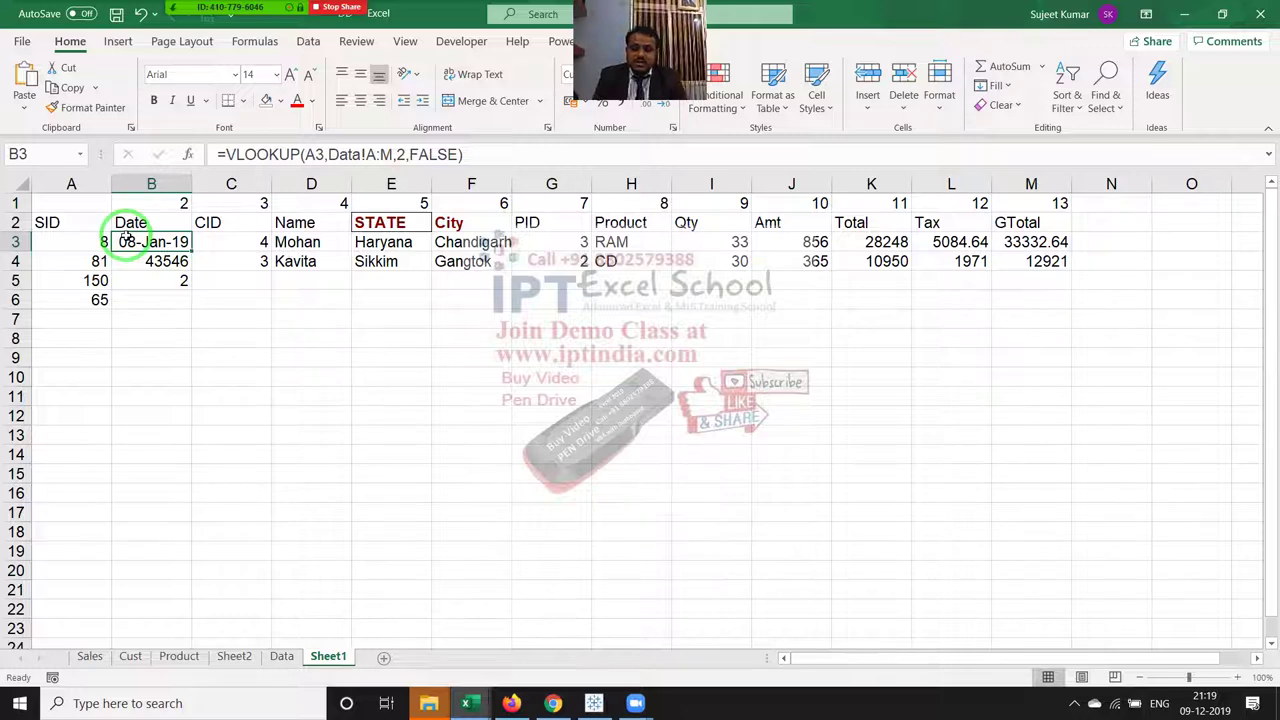
key("Down")
key("Down")
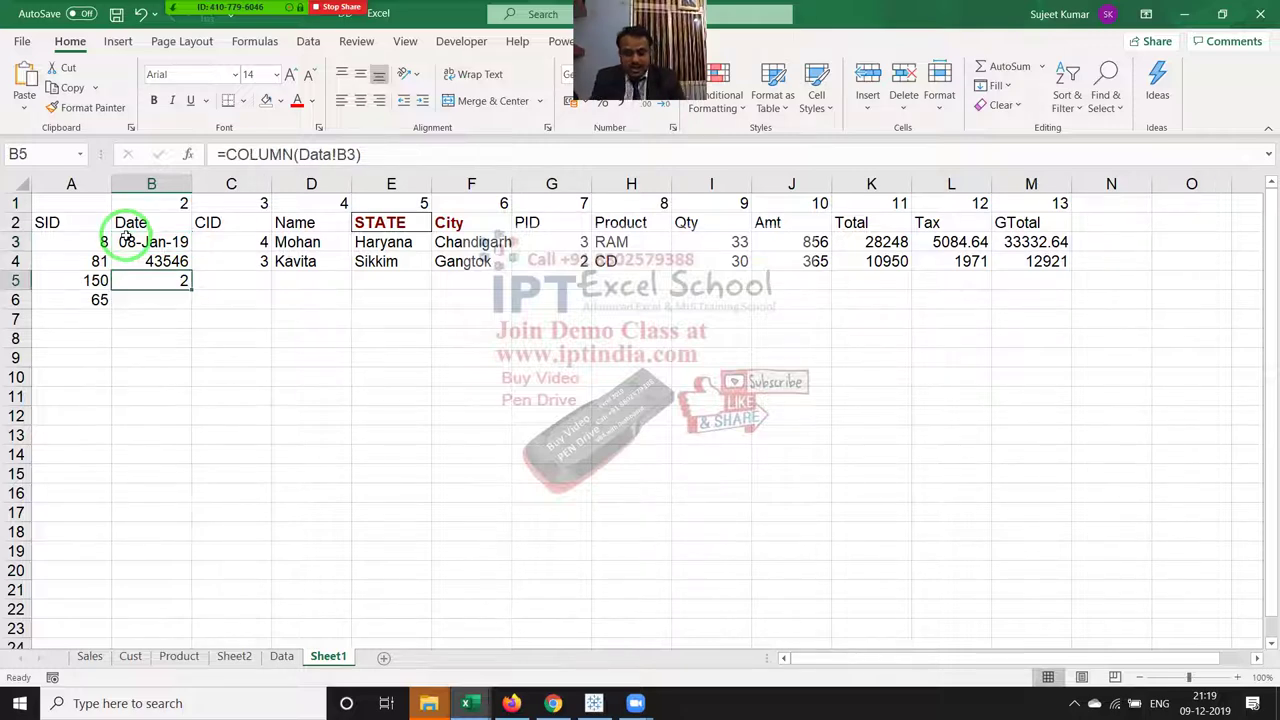
Step: Enter =VLOOKUP(A5,Data!A:M,COLUMN(Data!B2),0) in B5 for SID 150
type("=vl")
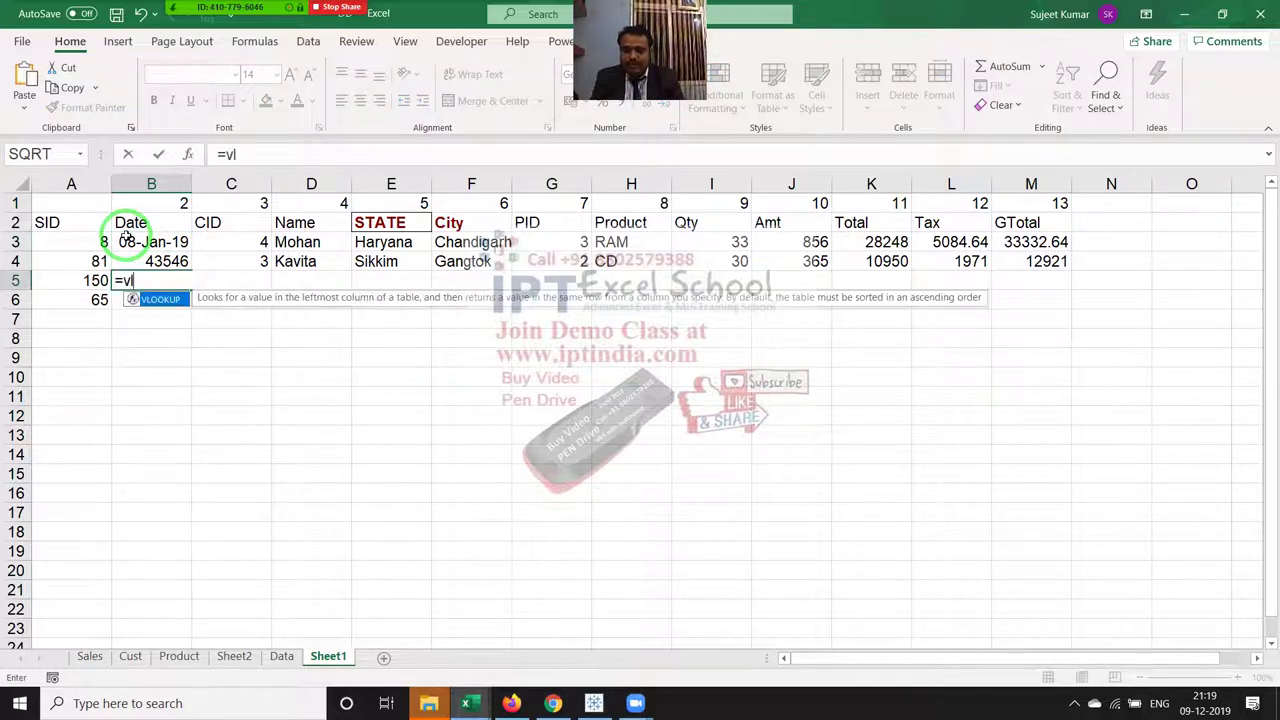
key("Tab")
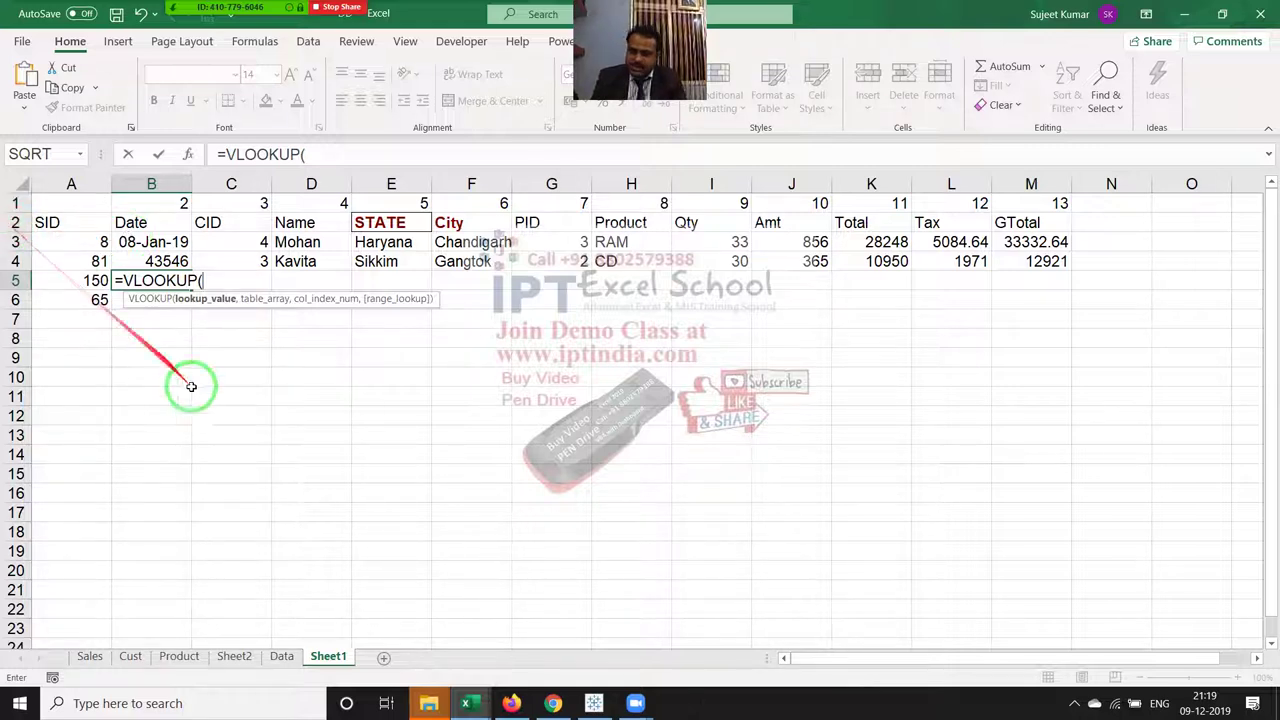
left_click(97, 281)
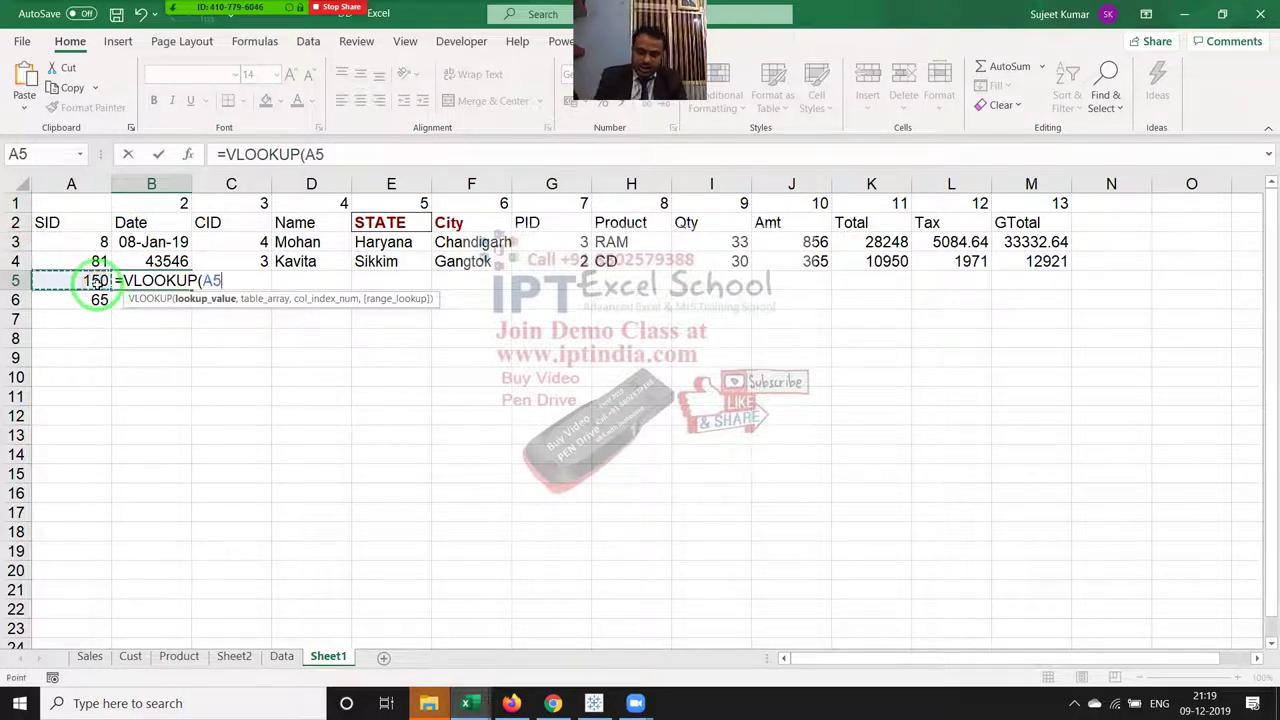
type(",")
left_click(281, 656)
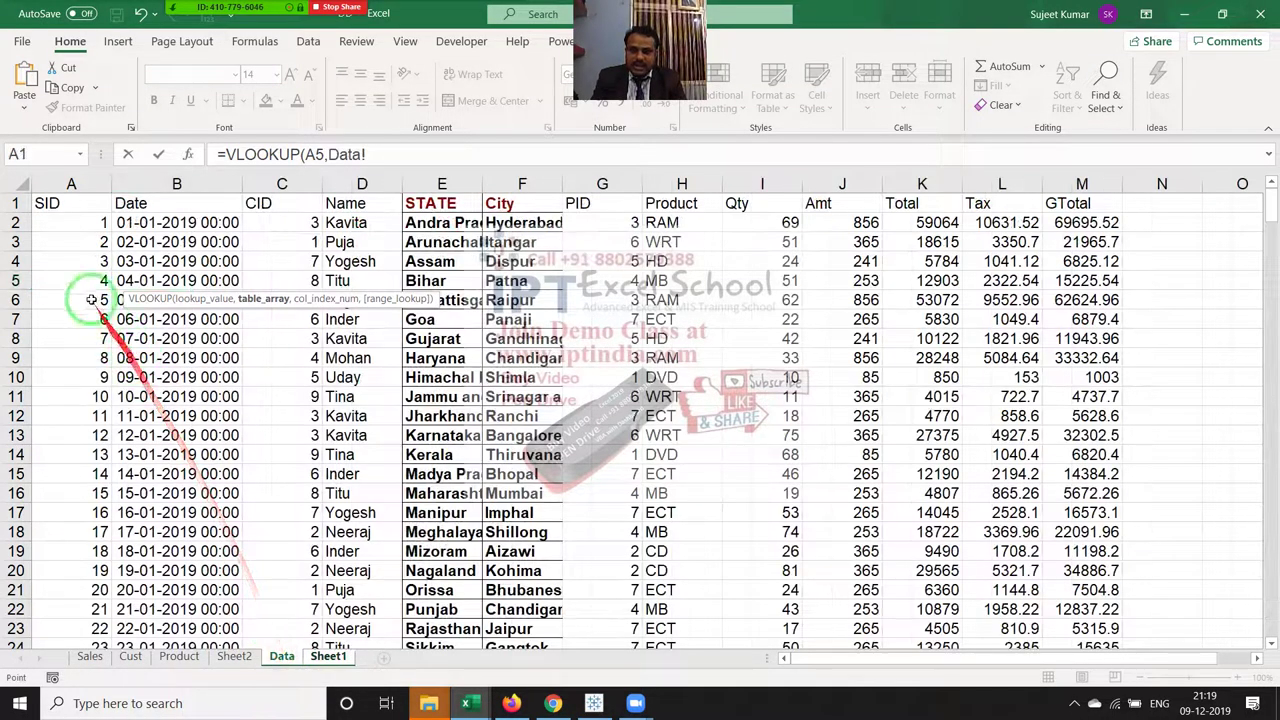
left_click_drag(60, 184, 1072, 180)
type(",COLUMN(")
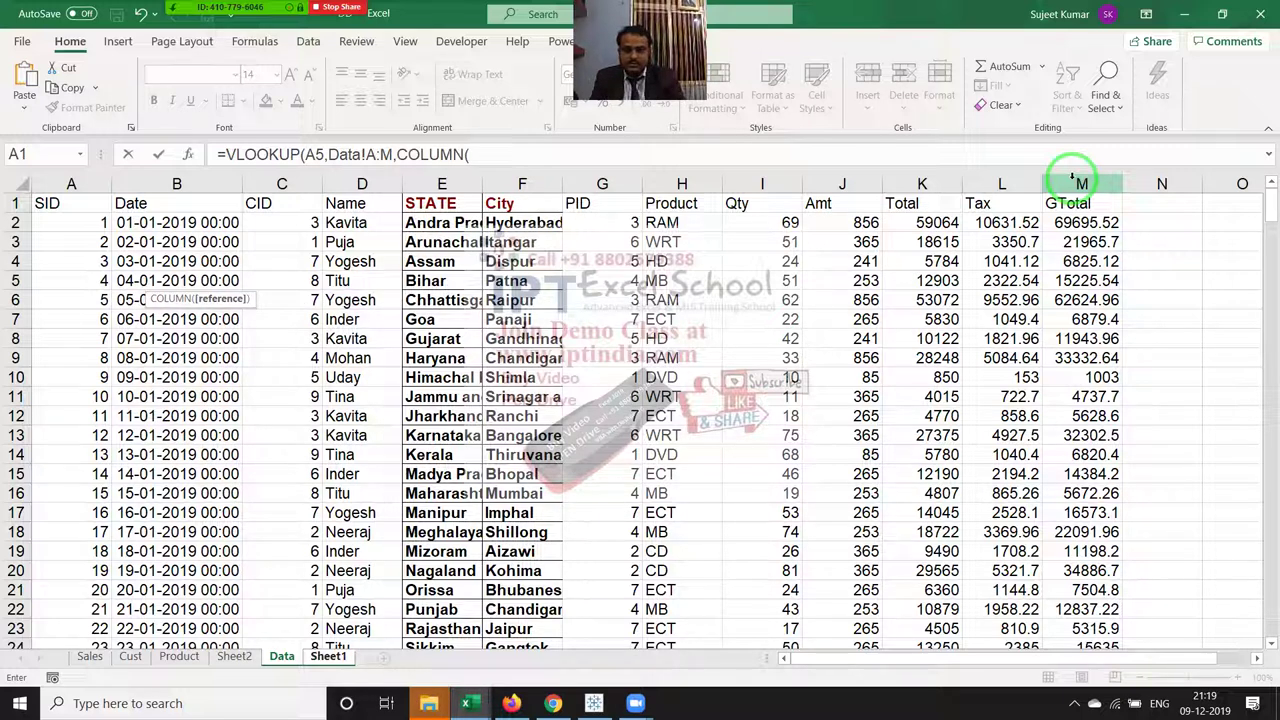
left_click(214, 222)
type("),")
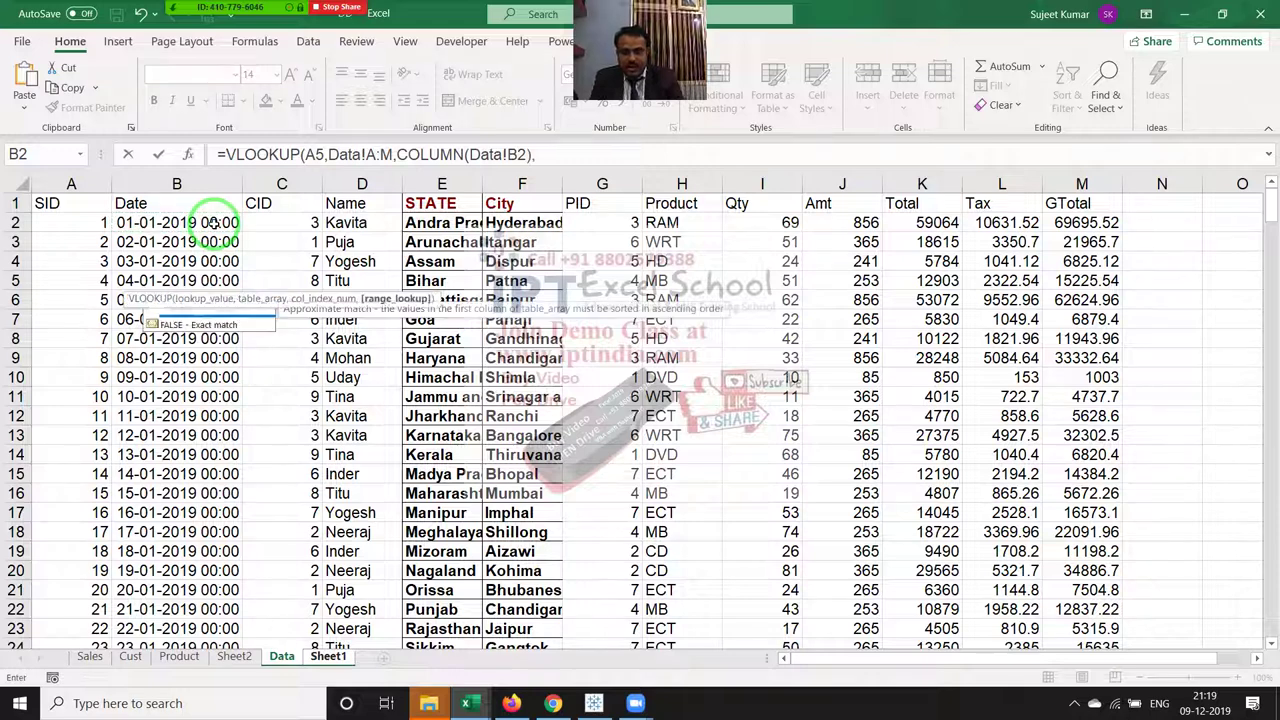
type("0)")
key("Return")
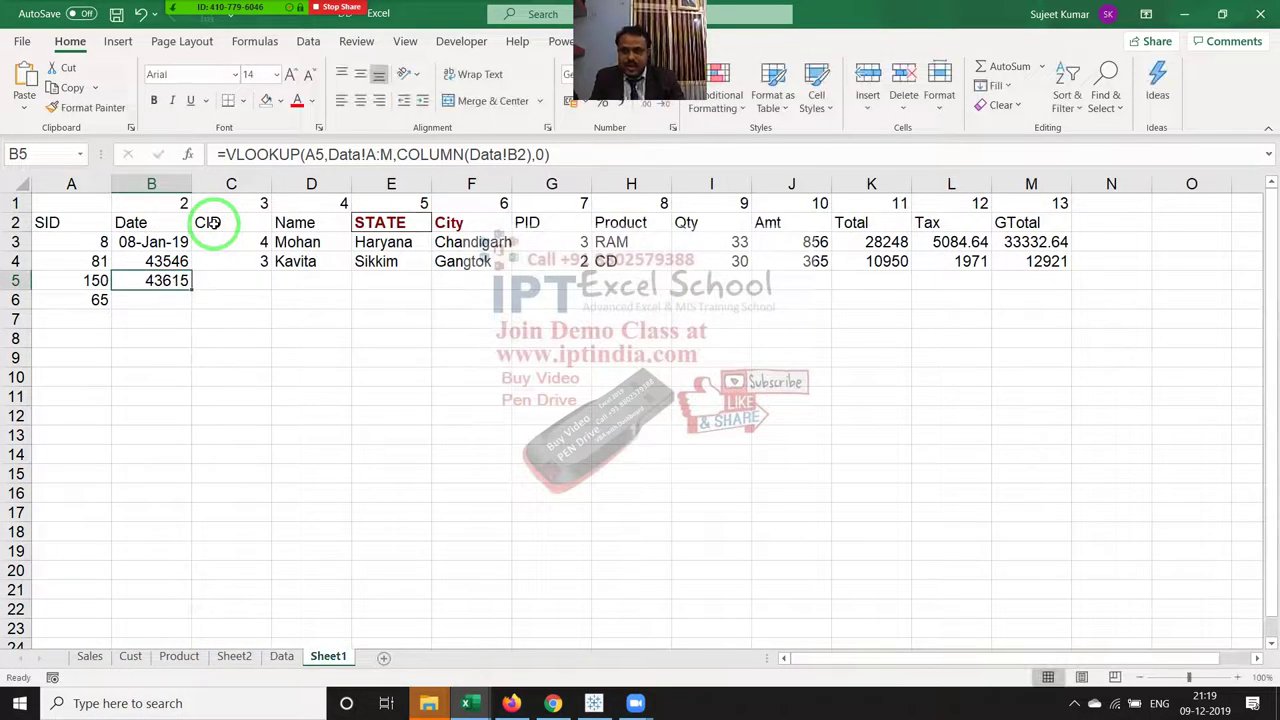
Step: Lock B5's references as $A5 and Data!$A:$M
double_click(313, 154)
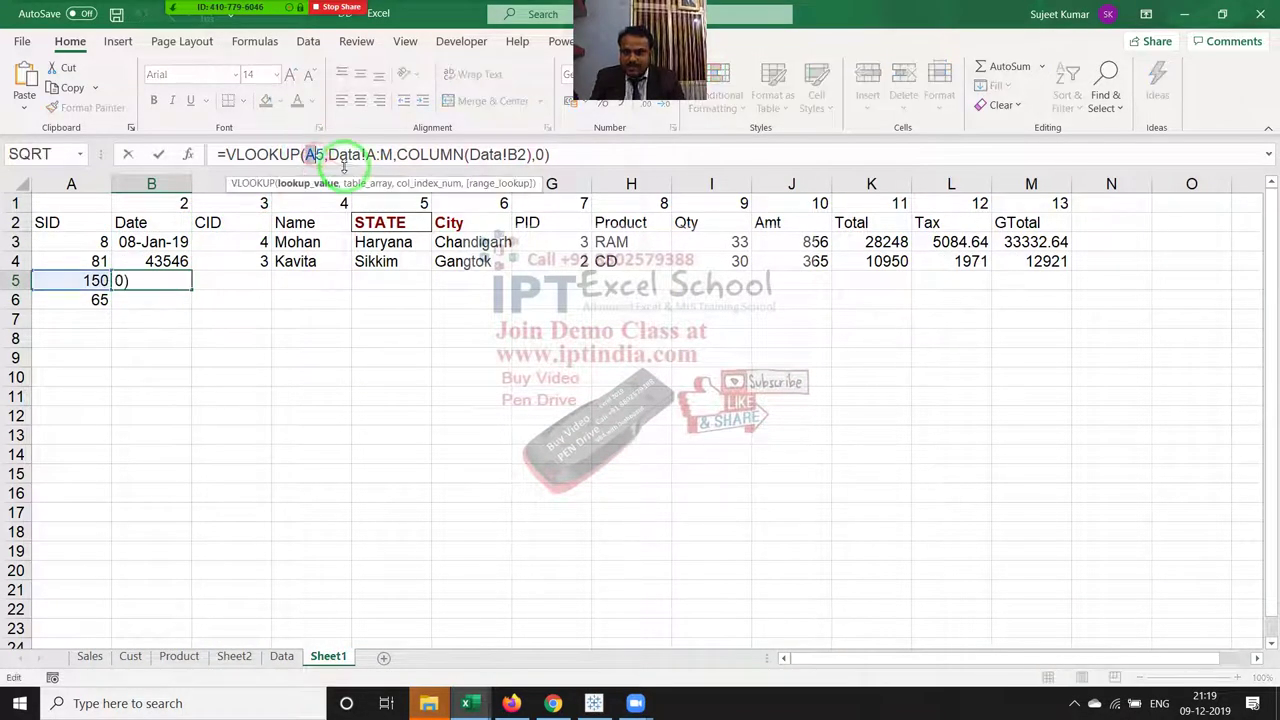
key("Left")
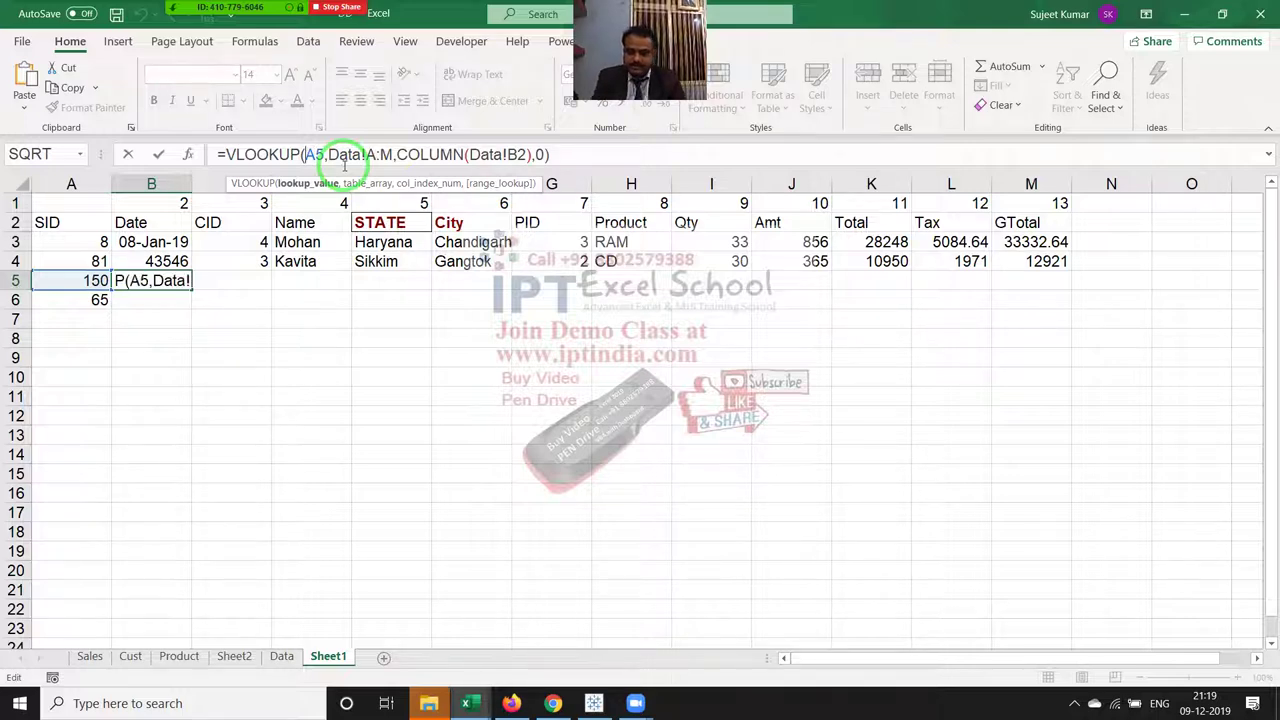
type("$")
key("Right")
key("Right")
key("Right")
key("Right")
key("Right")
key("Right")
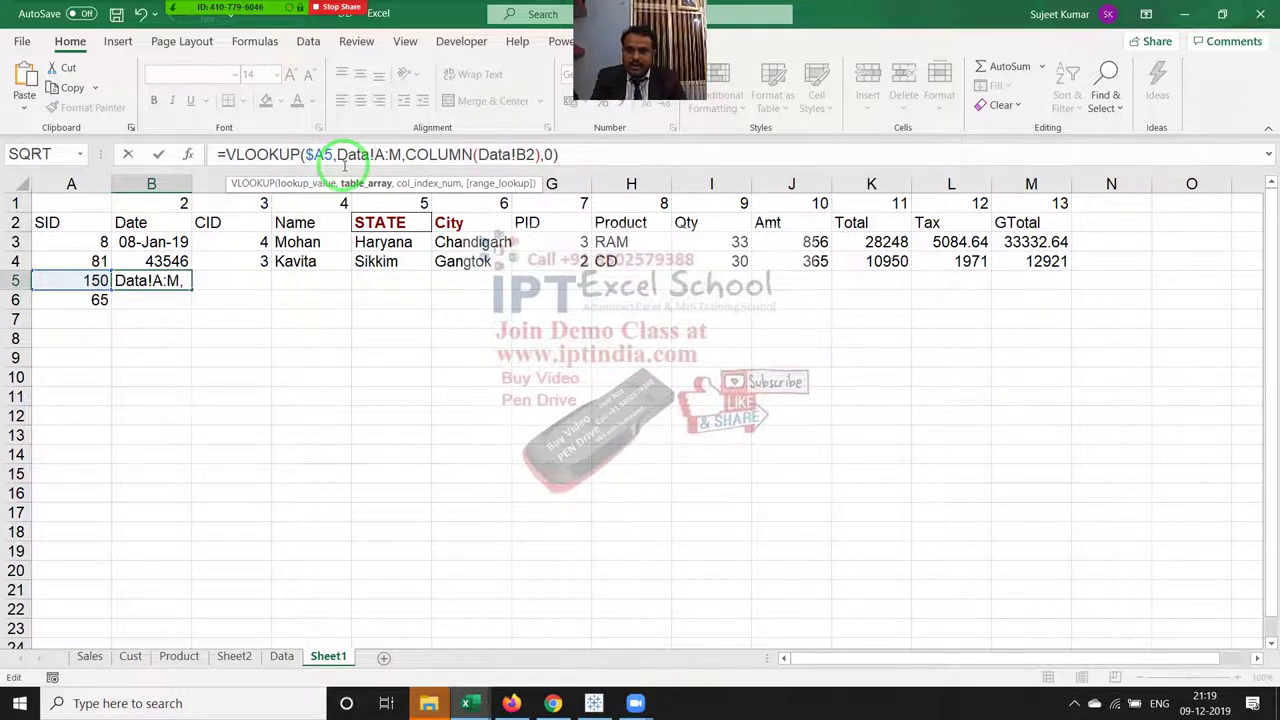
key("F4")
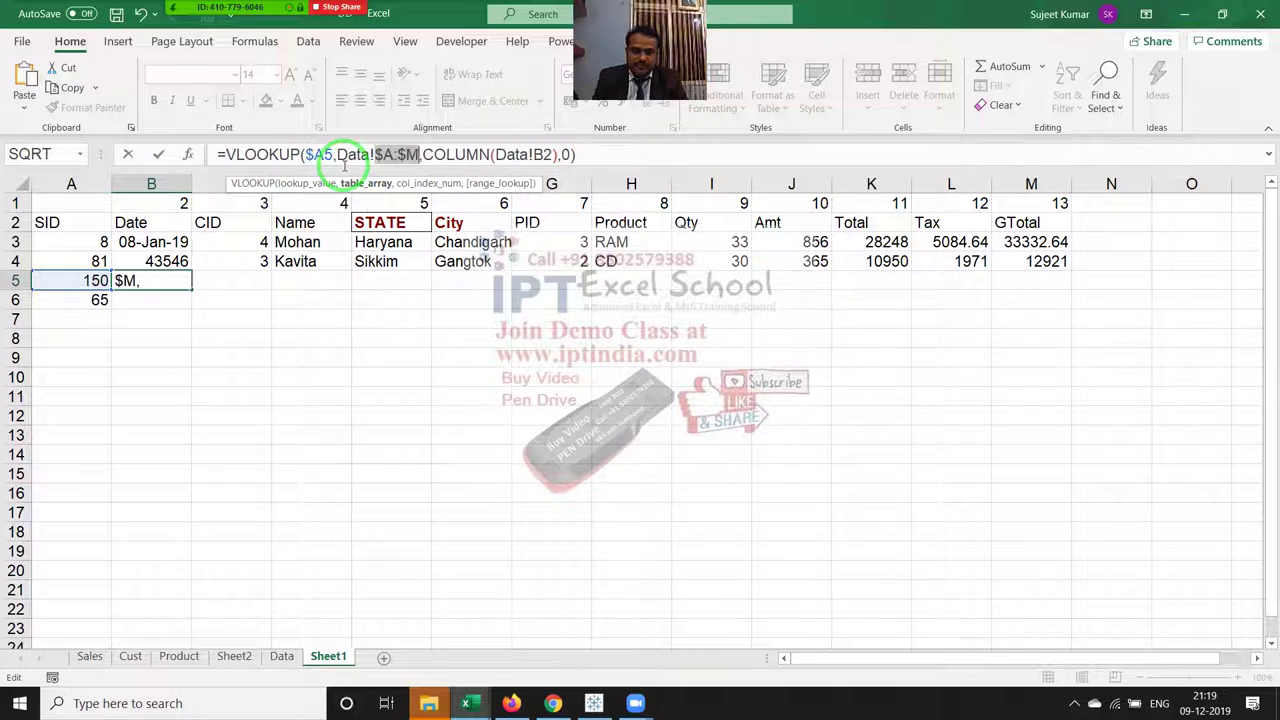
key("ctrl+Return")
Step: Fill the B5 formula across B5:M5, showing Chhattisgarh, Raipur and GTotal 24778.82
key("Right")
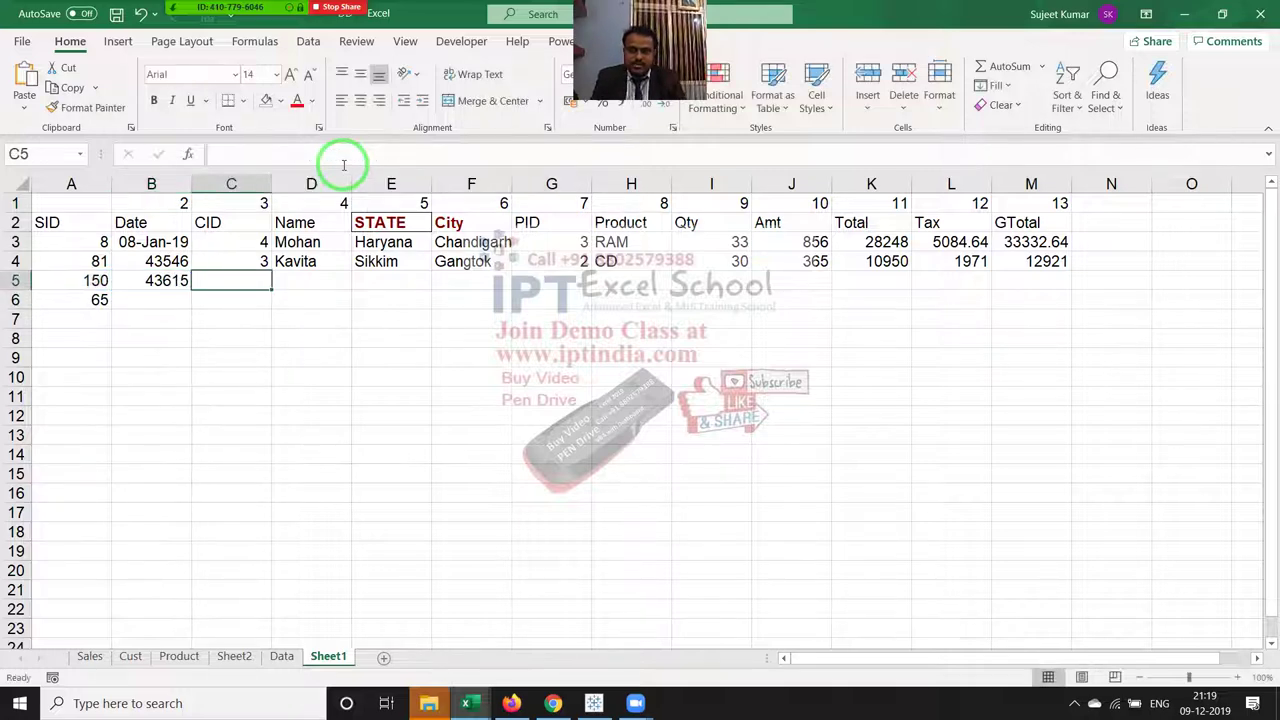
key("Right")
key("Left")
key("Left")
key("shift+Right")
key("shift+Right")
key("shift+Right")
key("shift+Right")
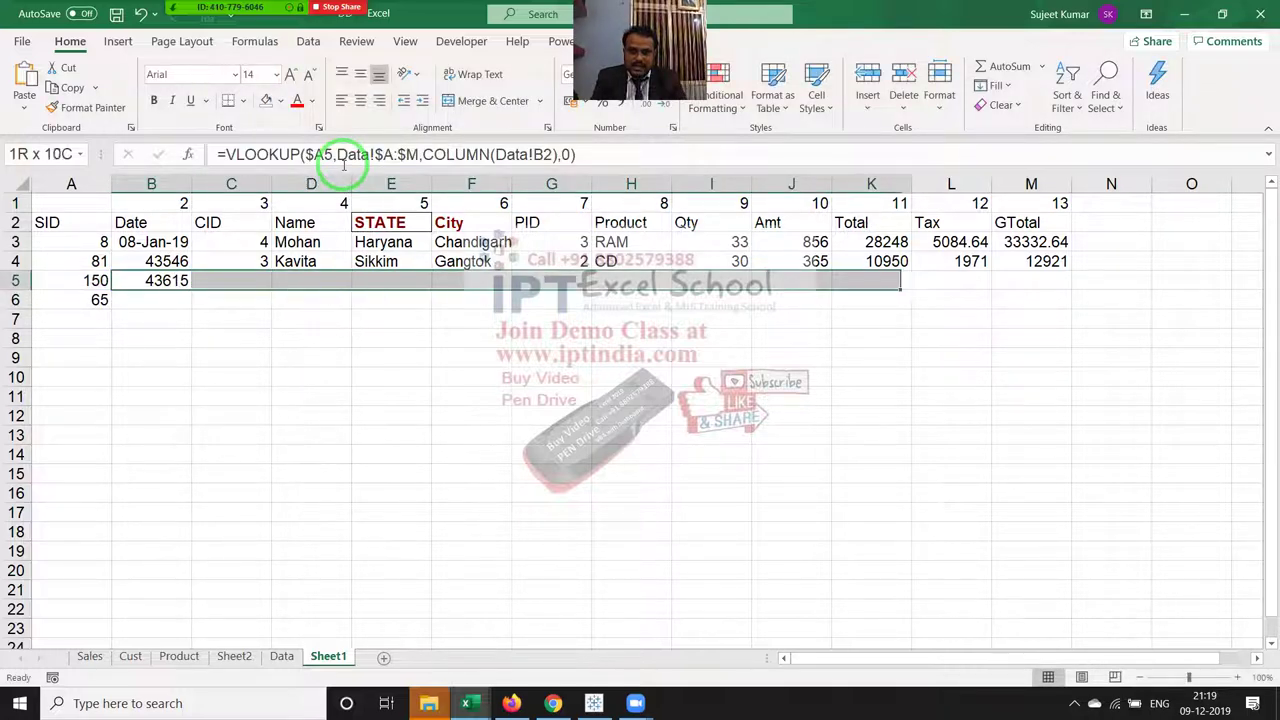
key("shift+Right")
key("shift+Right")
key("ctrl+r")
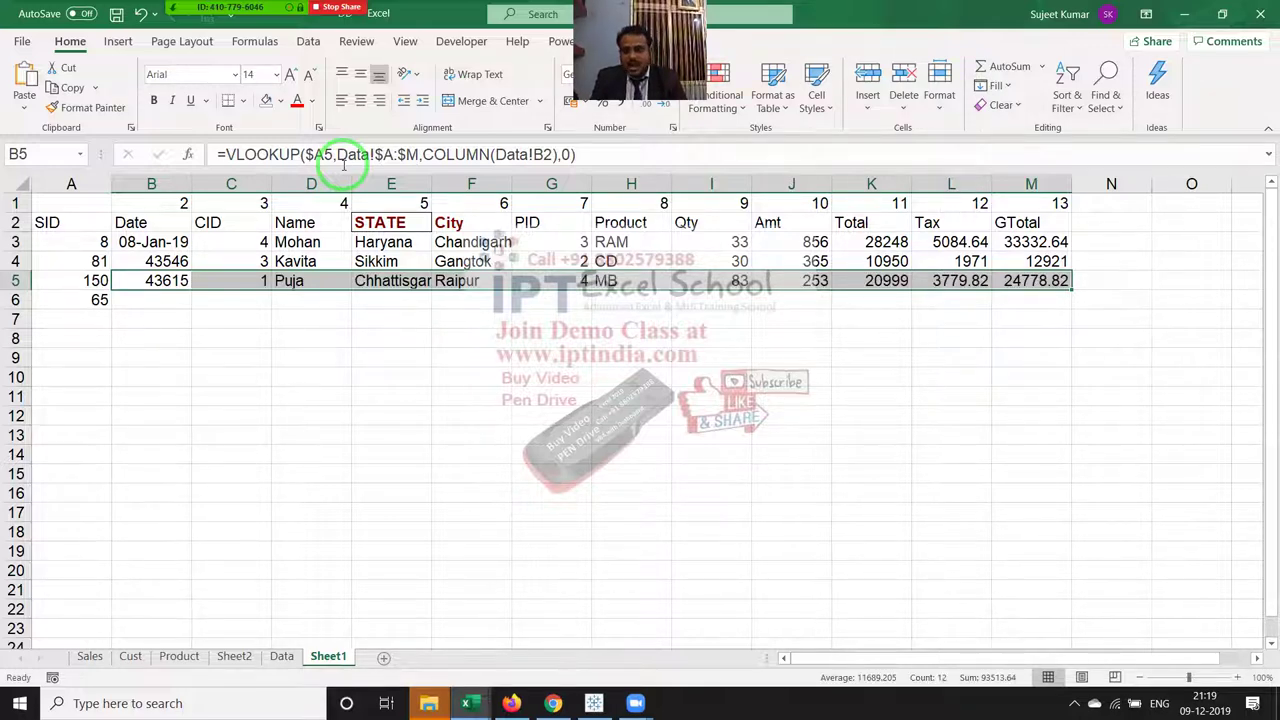
key("Down")
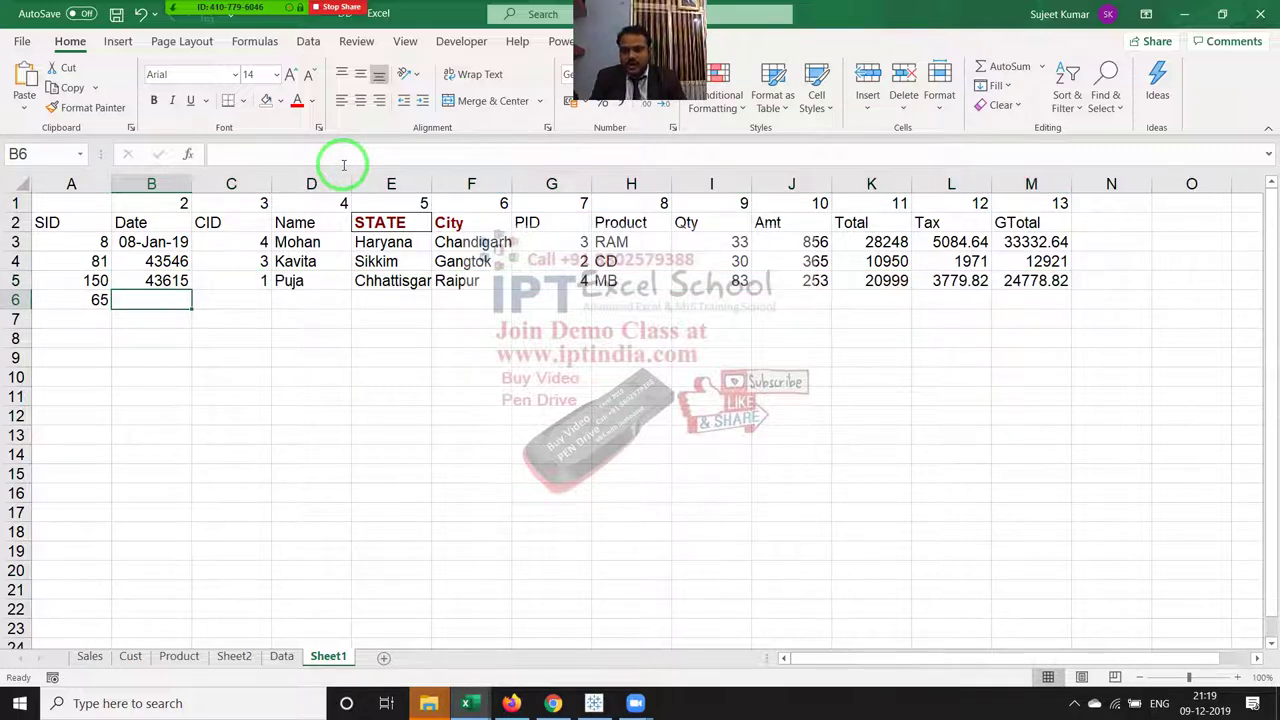
key("Up")
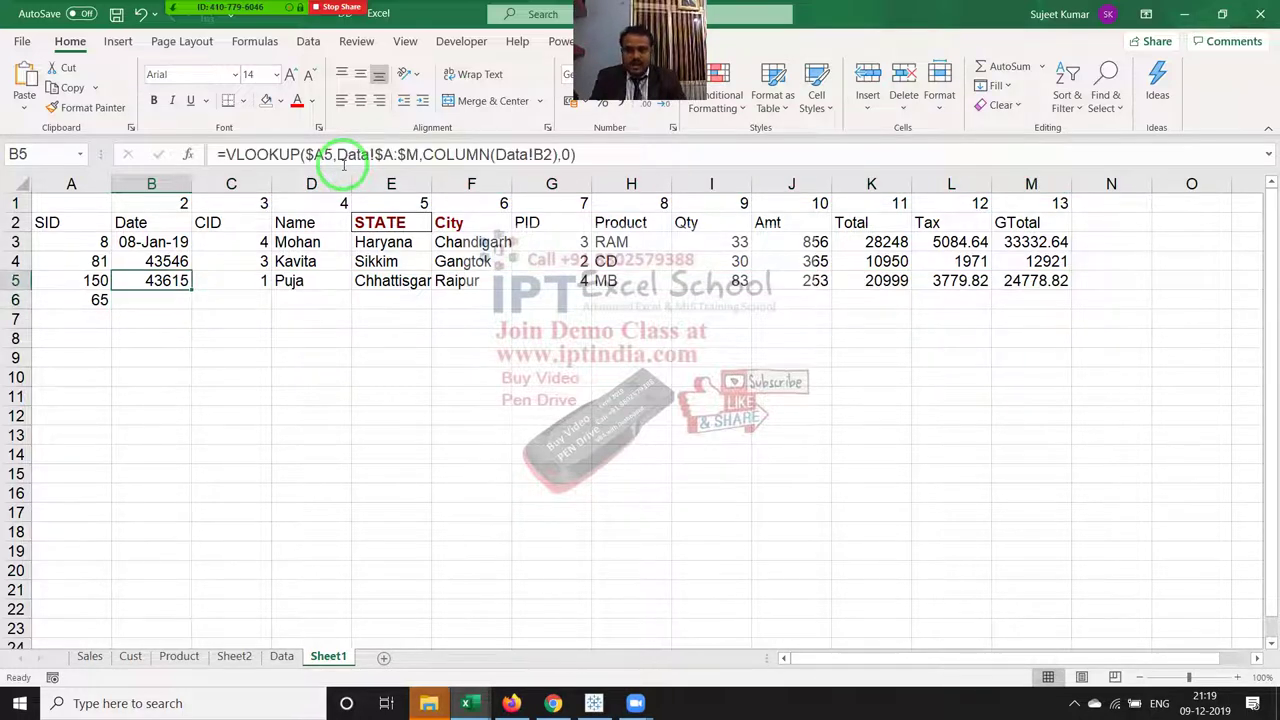
Step: Abandon a first VLOOKUP attempt in B6, check C5's copied formula, and select row 6's result range
key("Down")
type("=")
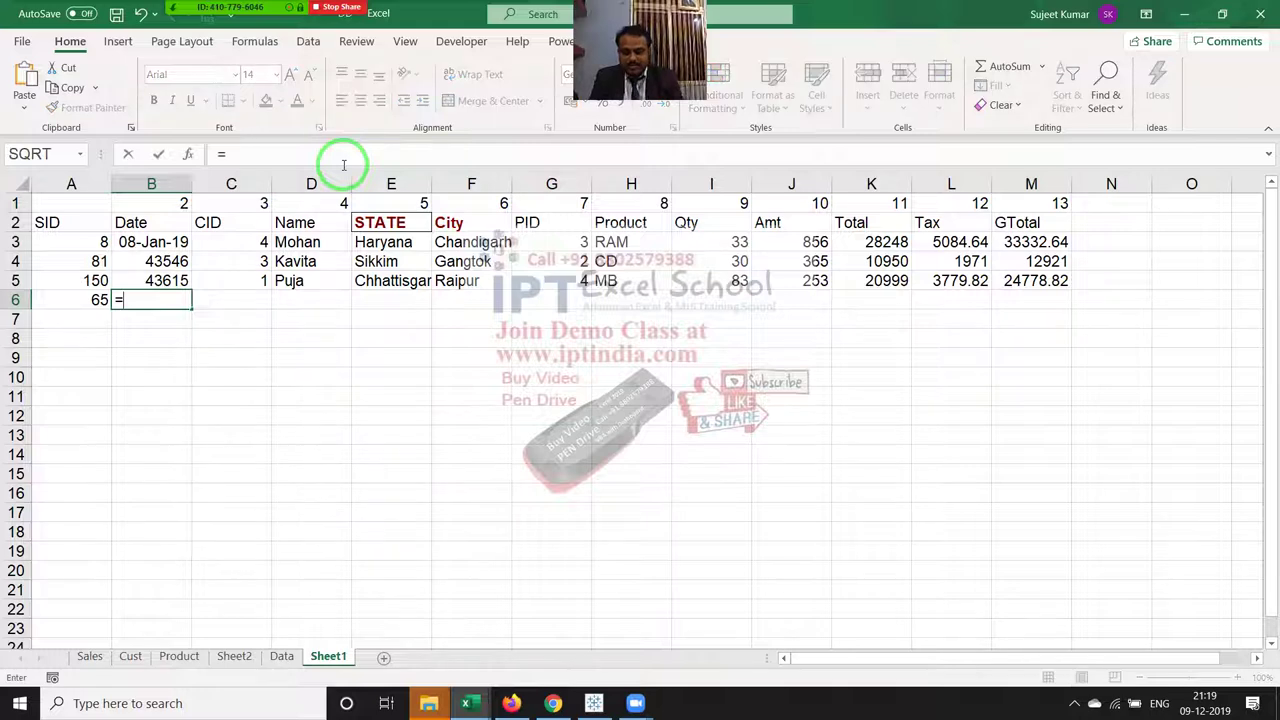
type("VL")
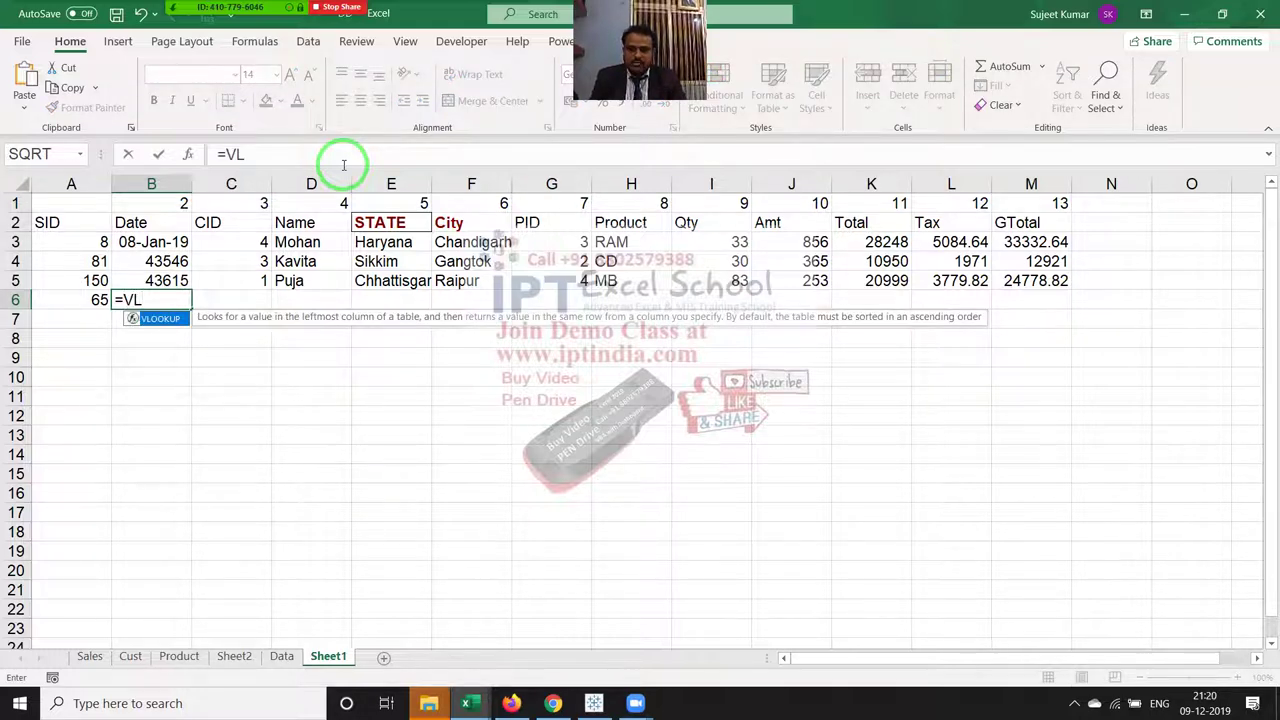
key("Escape")
key("Escape")
key("Up")
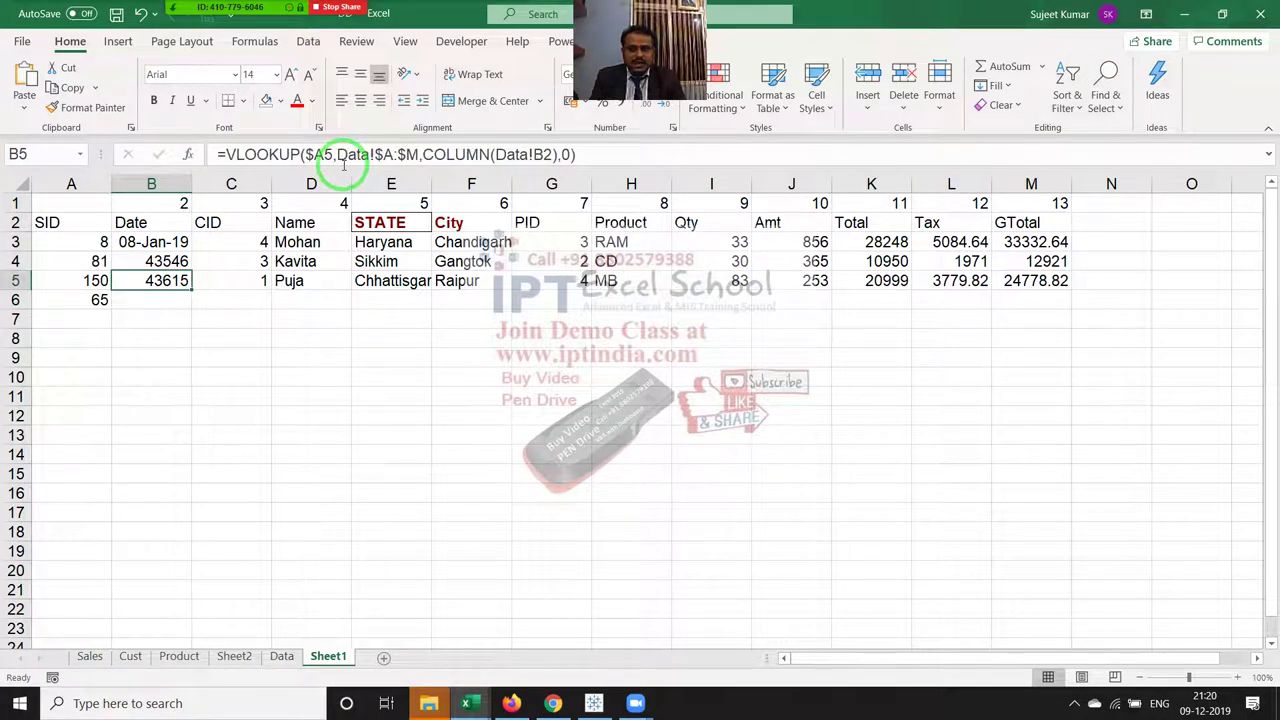
key("Right")
key("Down")
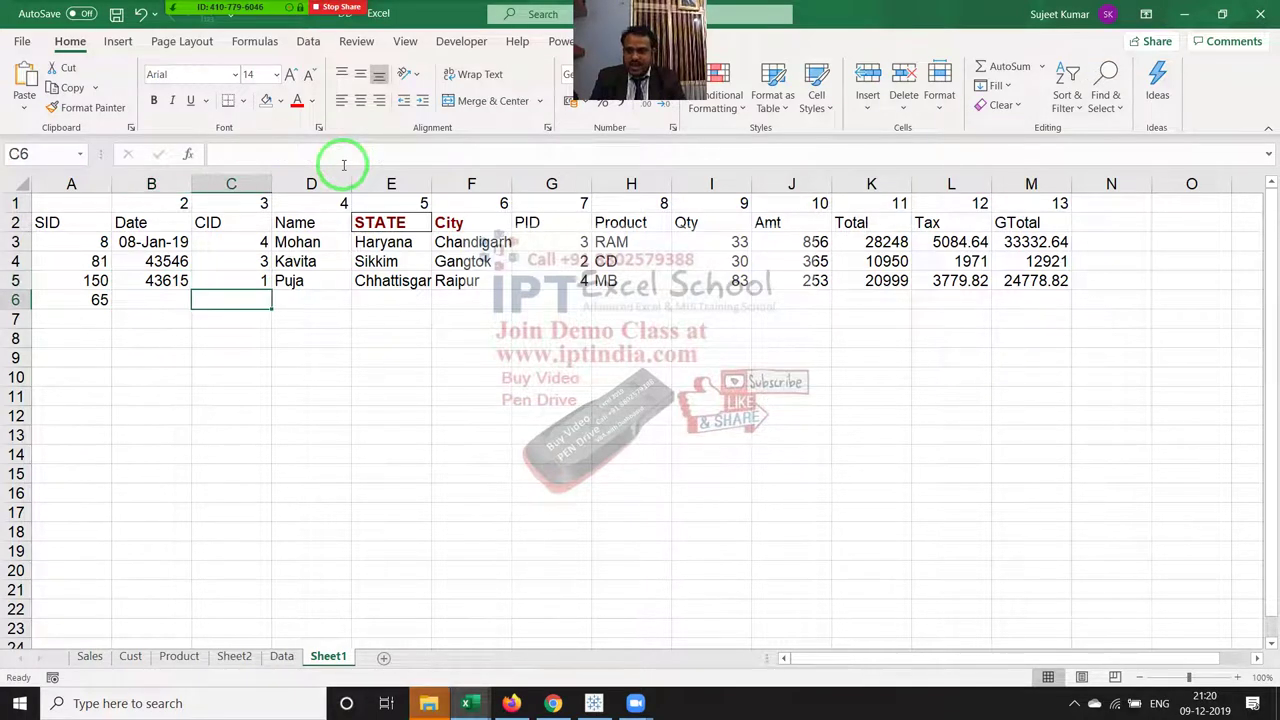
key("Left")
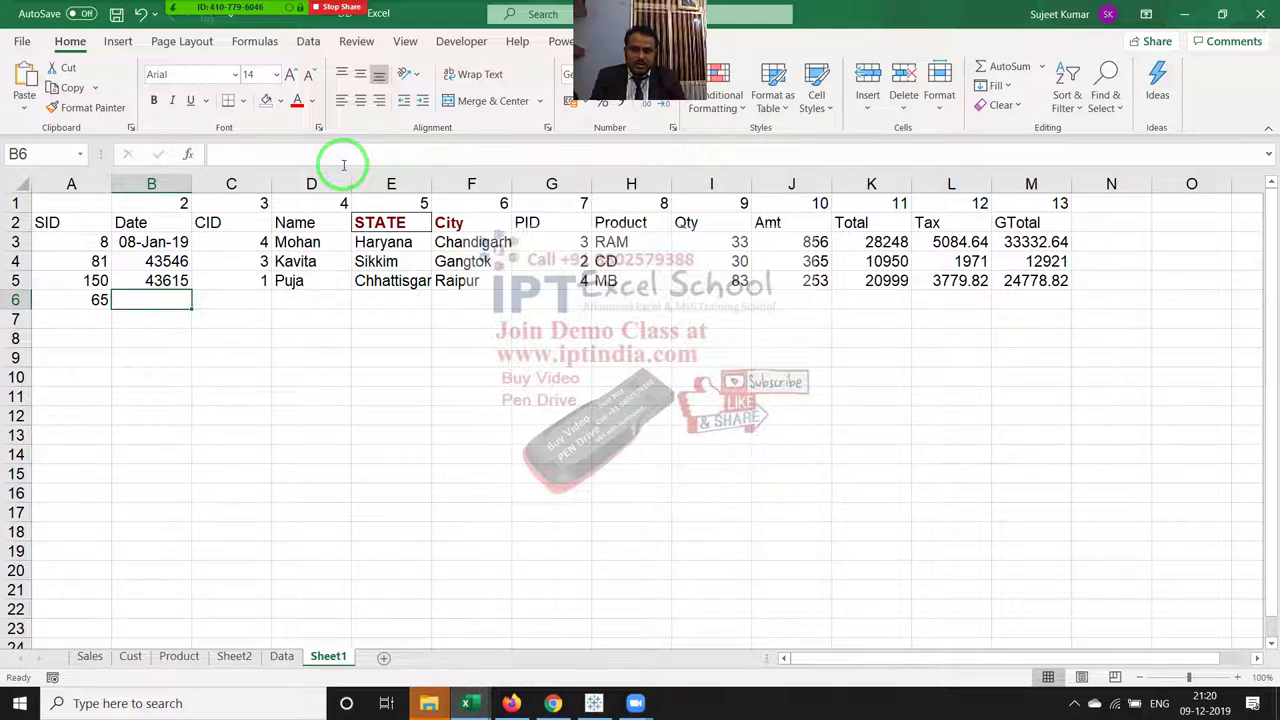
key("shift+Right")
key("shift+Right")
key("shift+Right")
key("shift+Right")
key("shift+Right")
key("shift+Right")
key("shift+Right")
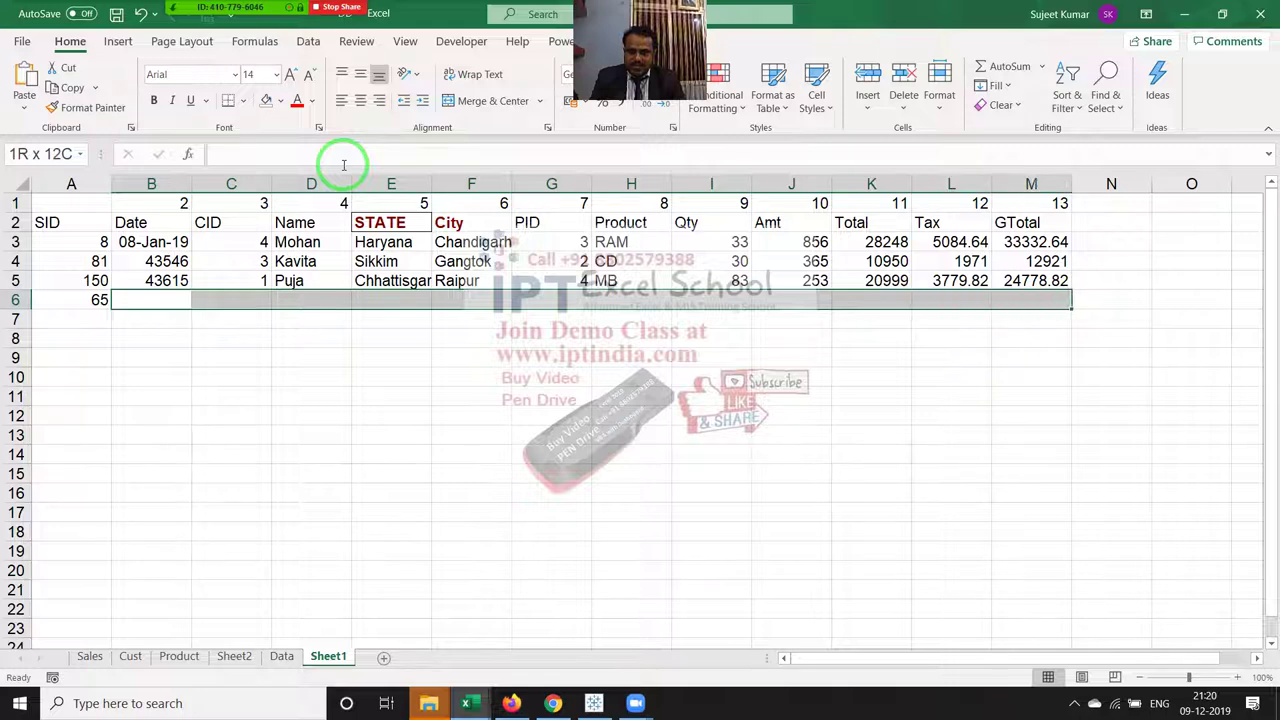
Step: Array-enter =VLOOKUP(A6,Data!A:M,{2,...,13},0) across row 6, returning SID 65's Gujarat record
type("=")
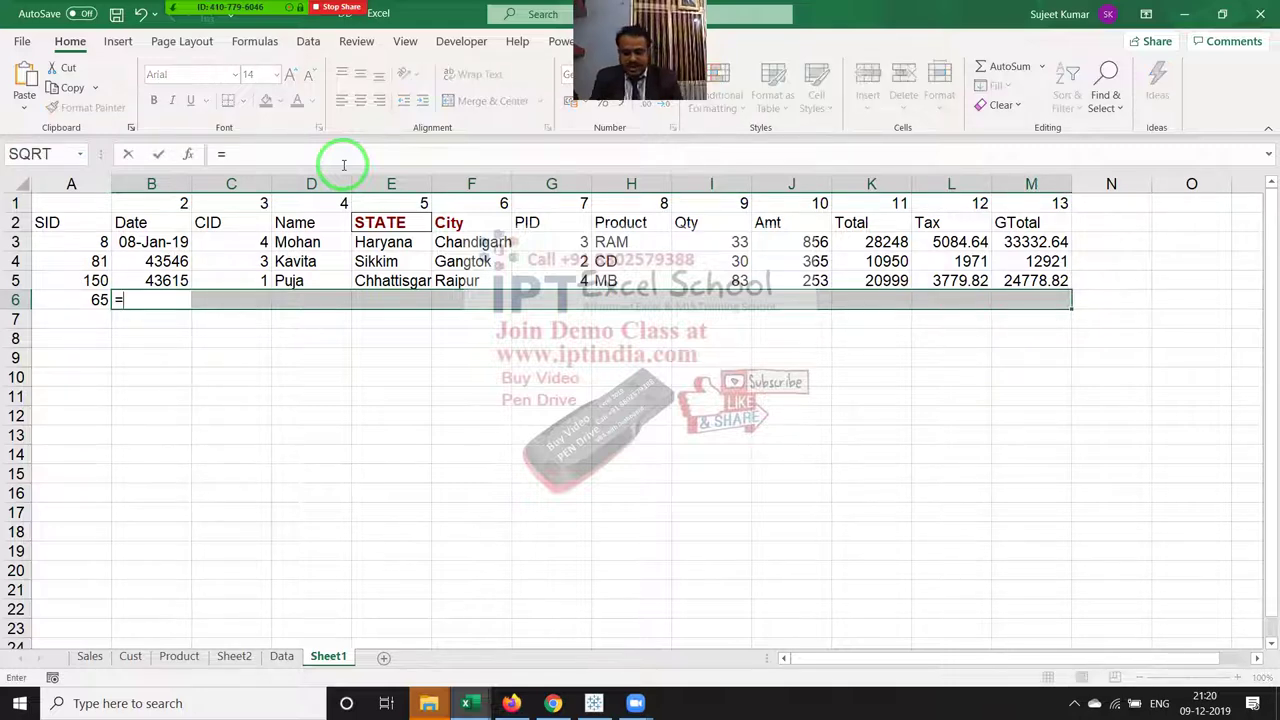
type("VL")
key("Tab")
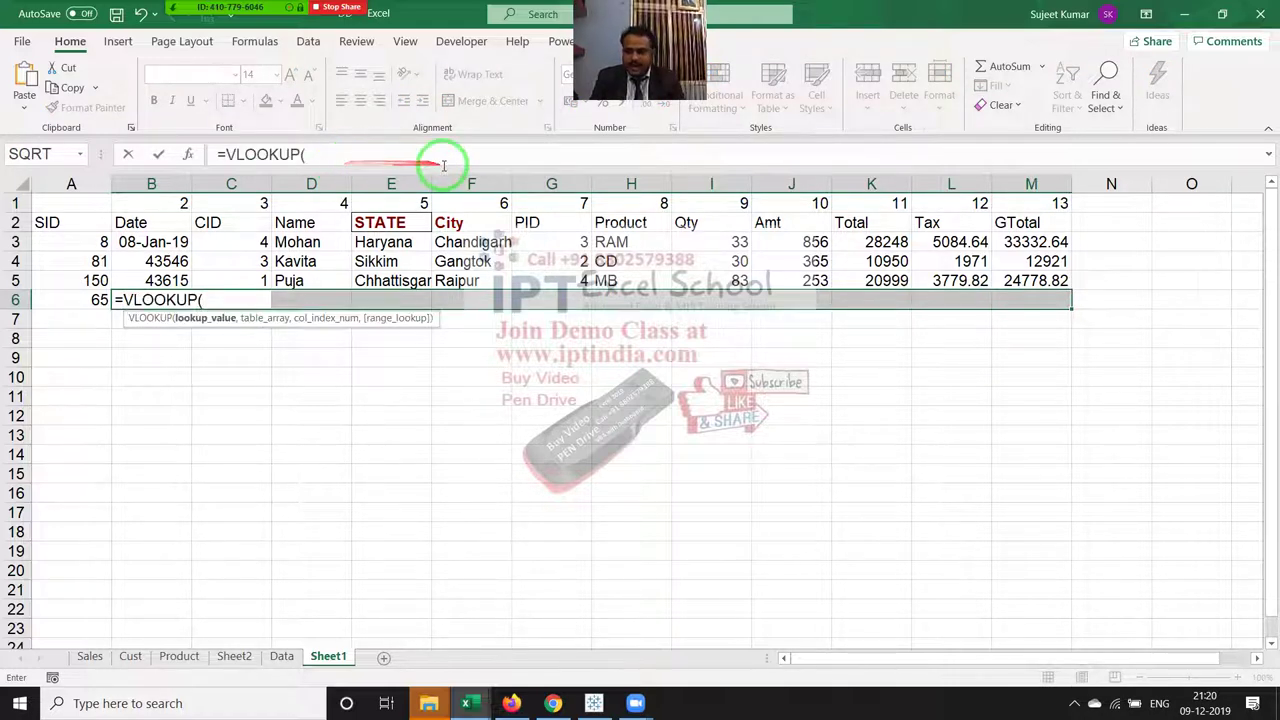
left_click(78, 300)
type(",")
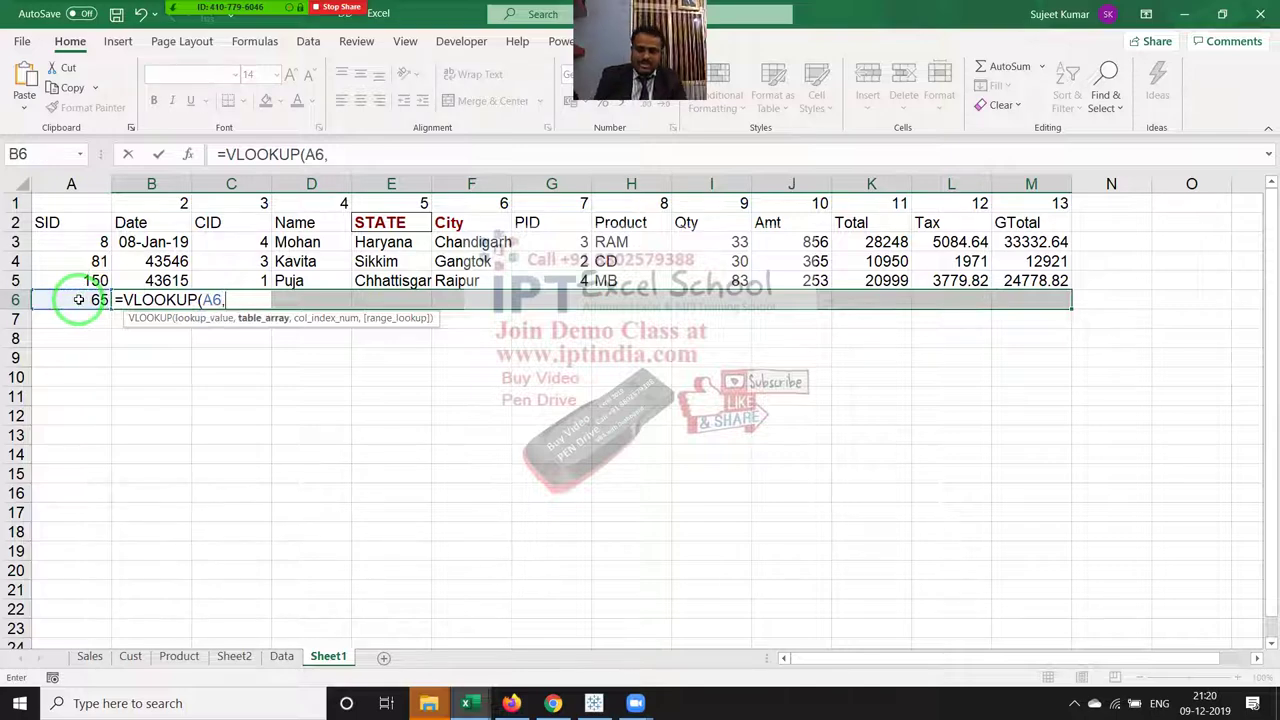
left_click(270, 660)
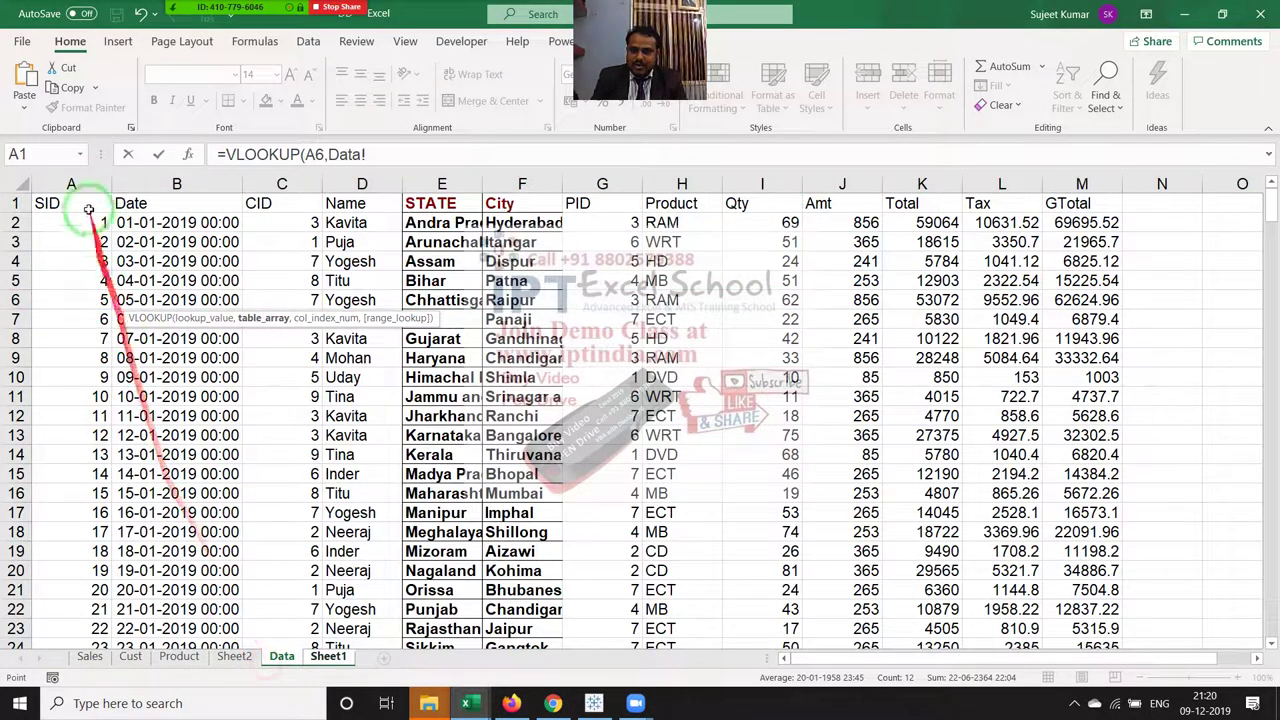
left_click_drag(60, 203, 1085, 232)
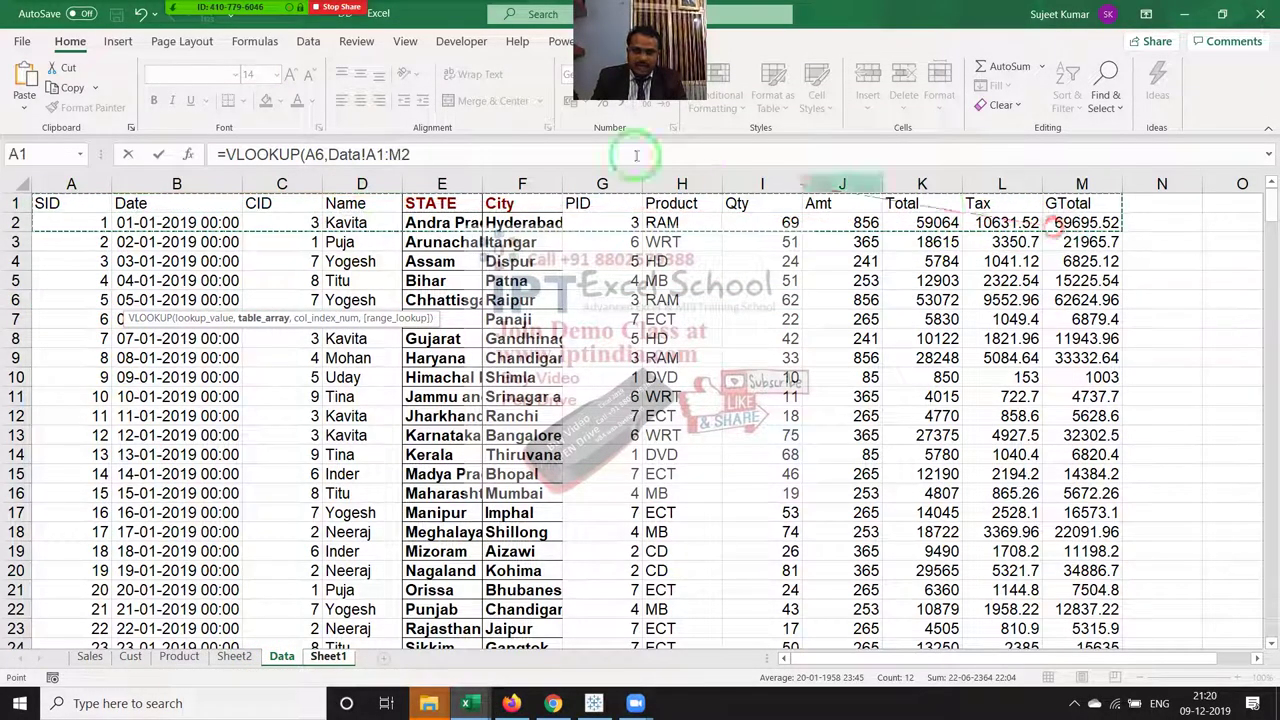
left_click_drag(60, 183, 1098, 183)
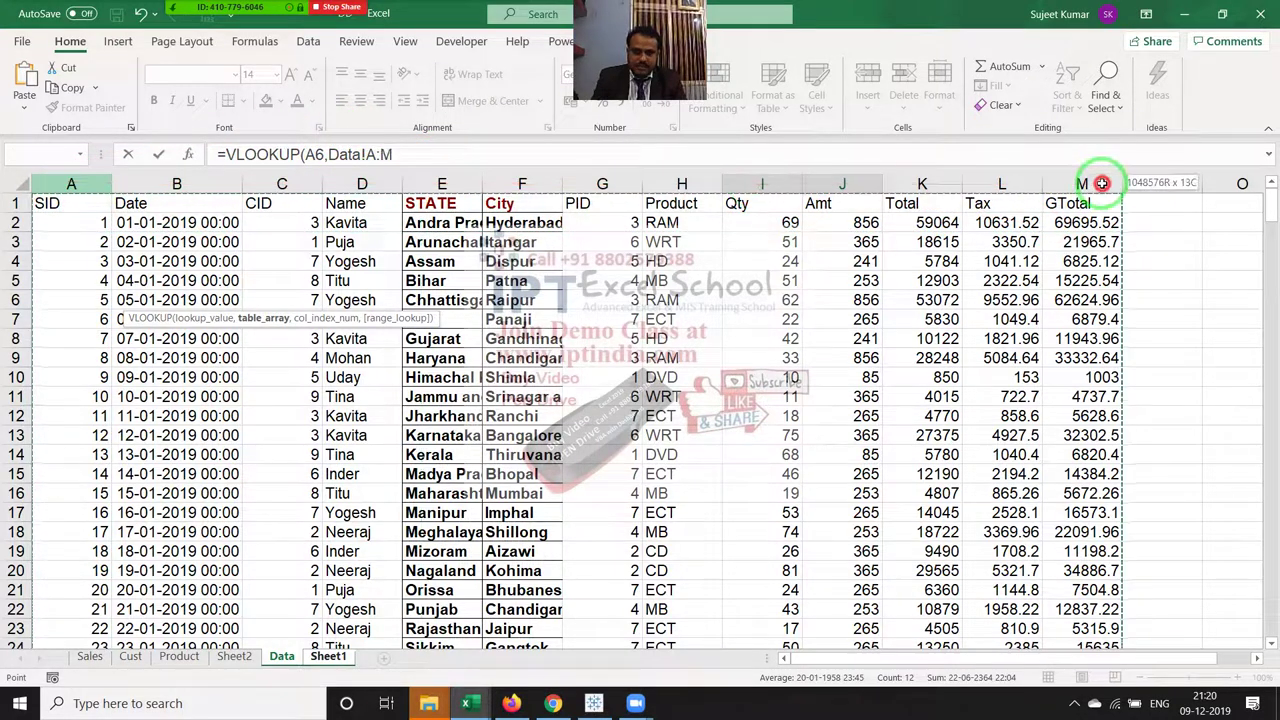
type(",{2,3,4,")
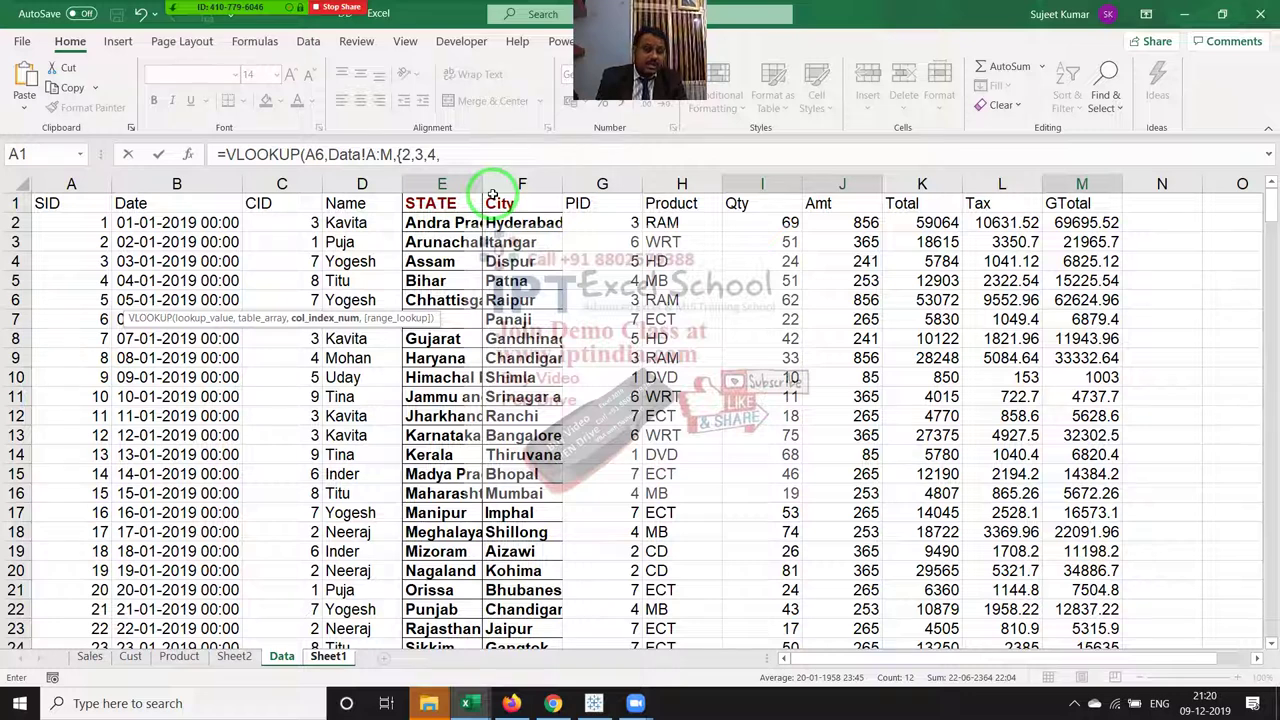
type("5,6")
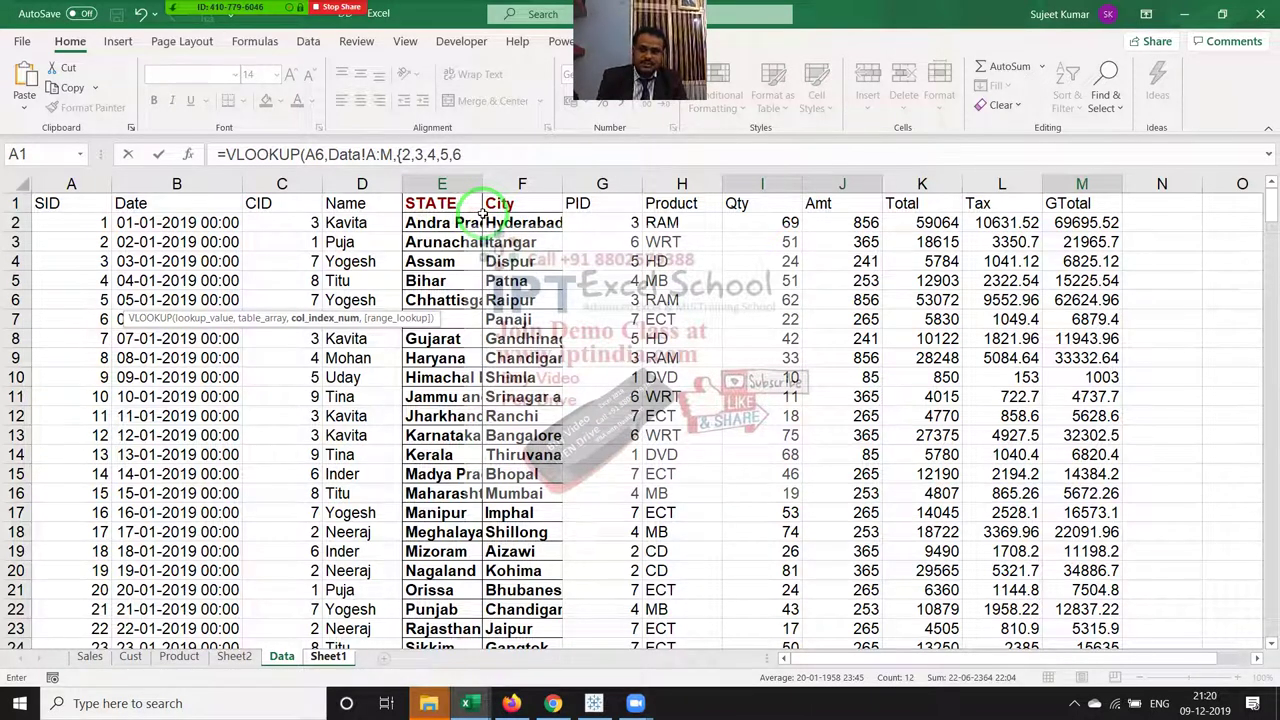
type(",7,8,9,10,11,12,13")
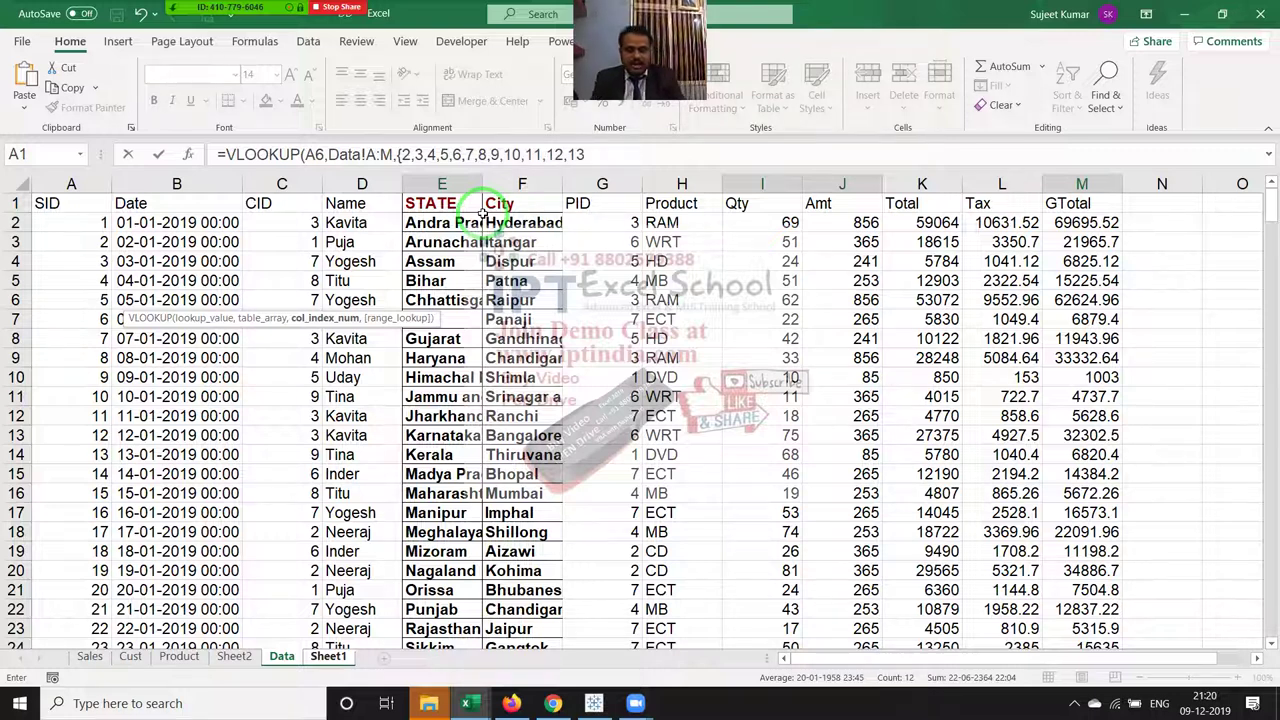
type("},0")
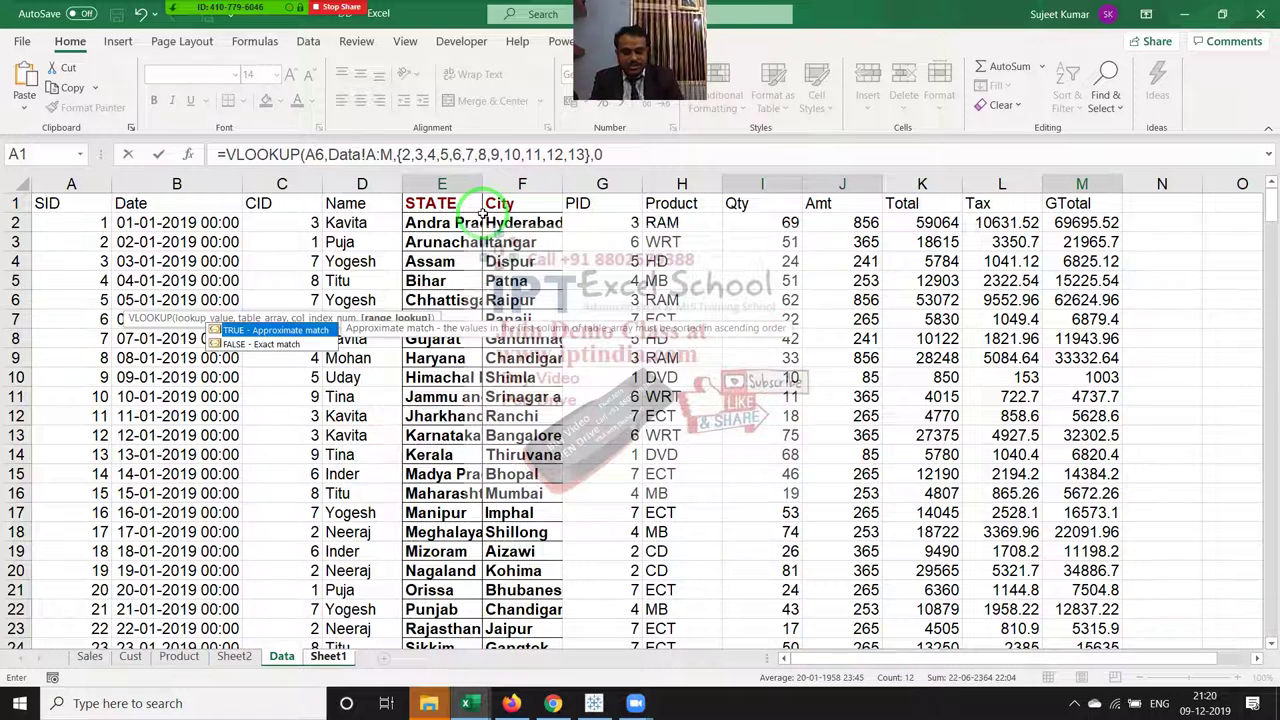
type(")")
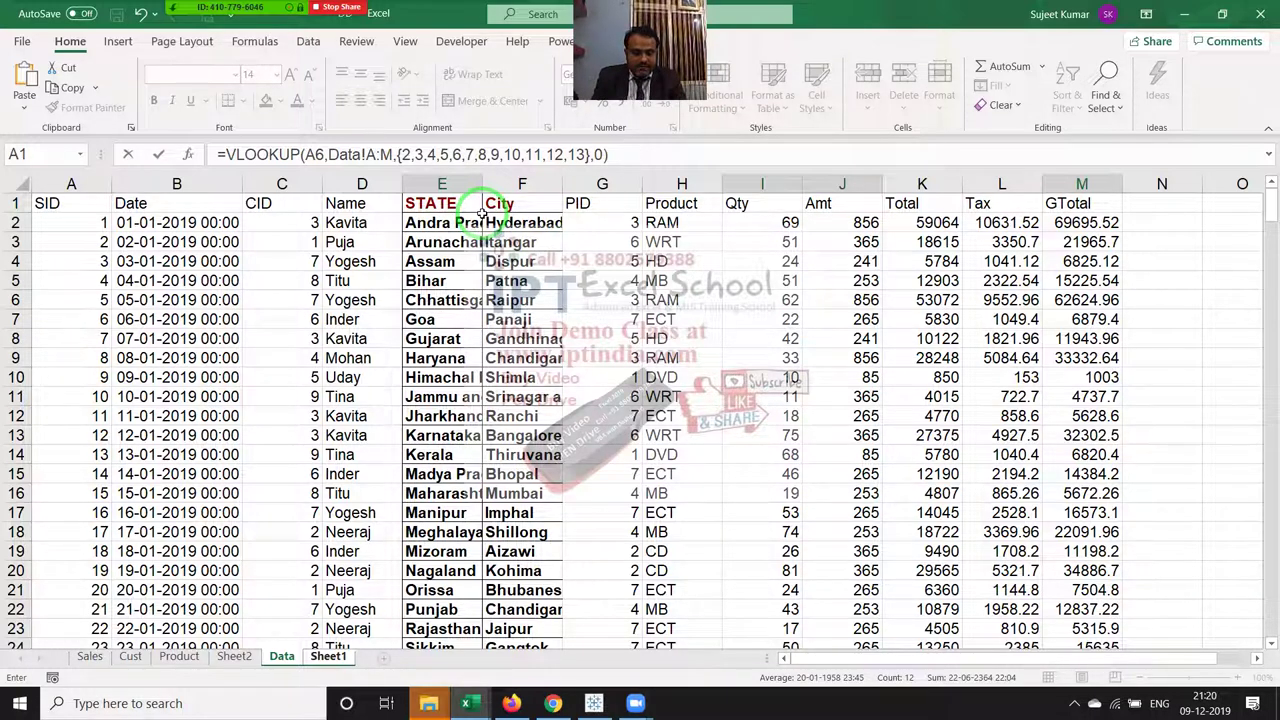
key("ctrl+shift+Return")
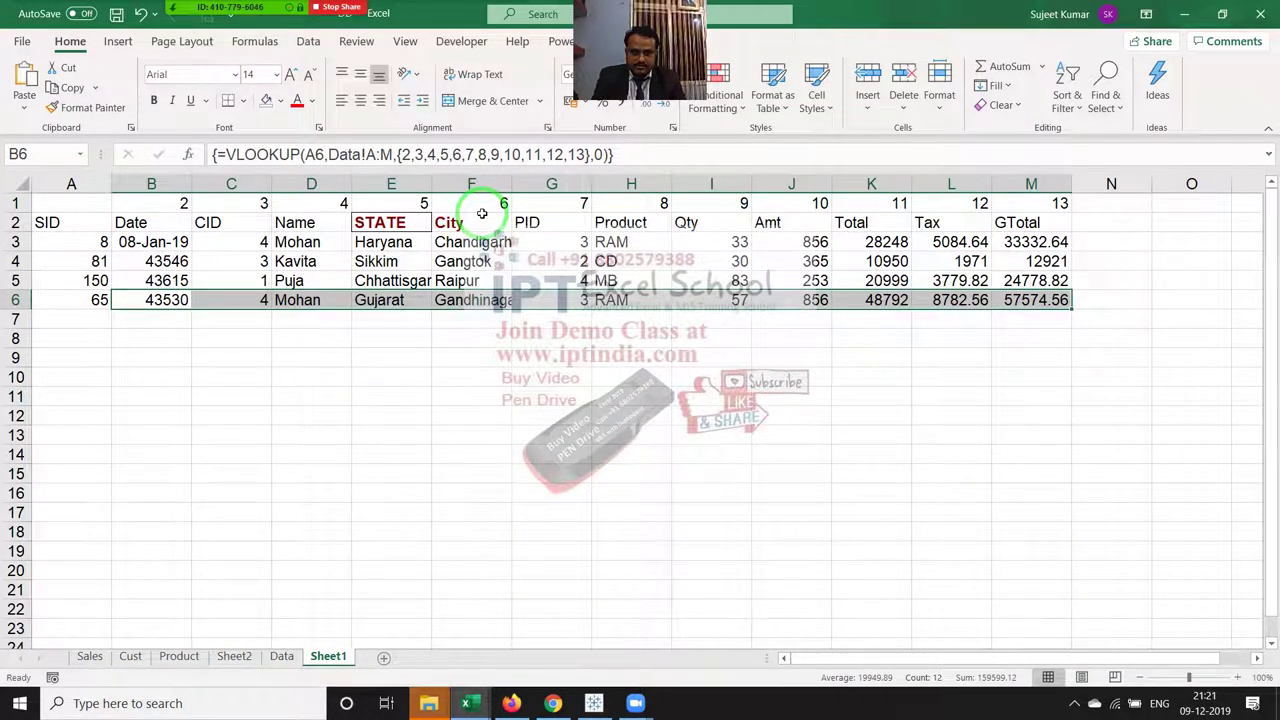
key("Right")
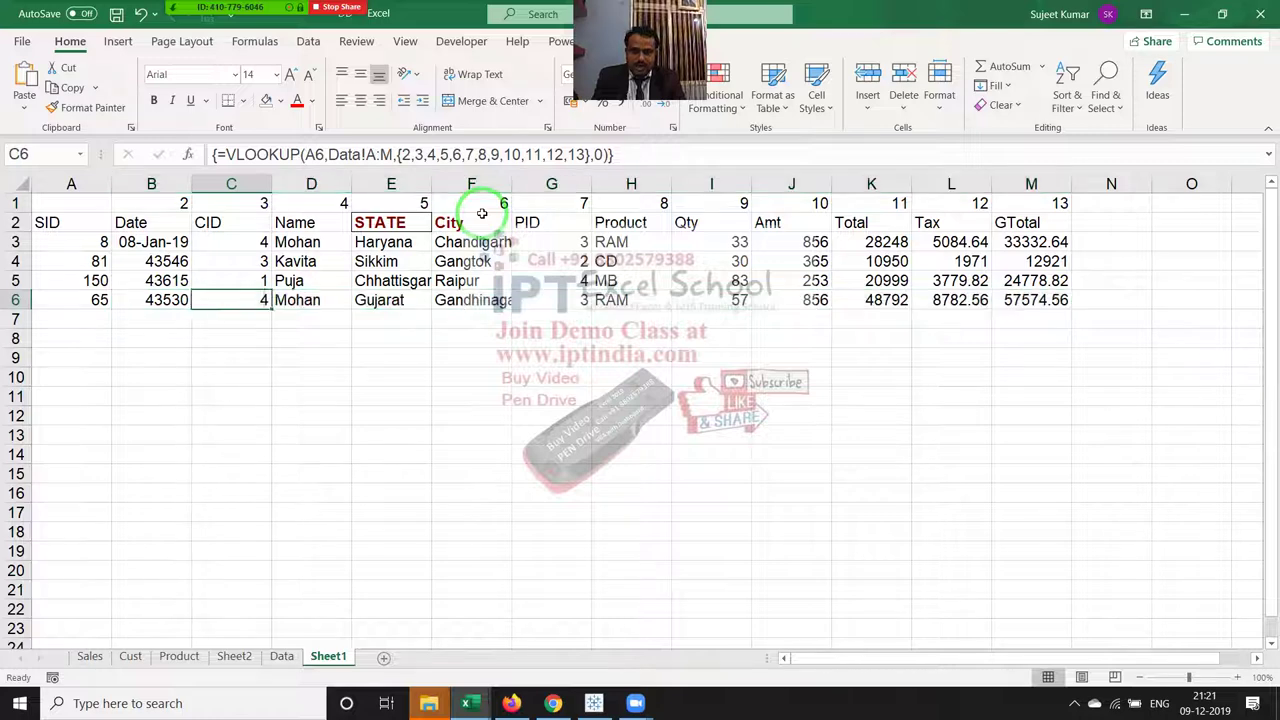
key("Right")
key("Right")
key("Right")
key("Right")
key("Right")
key("Right")
key("Right")
key("Right")
key("Right")
key("Right")
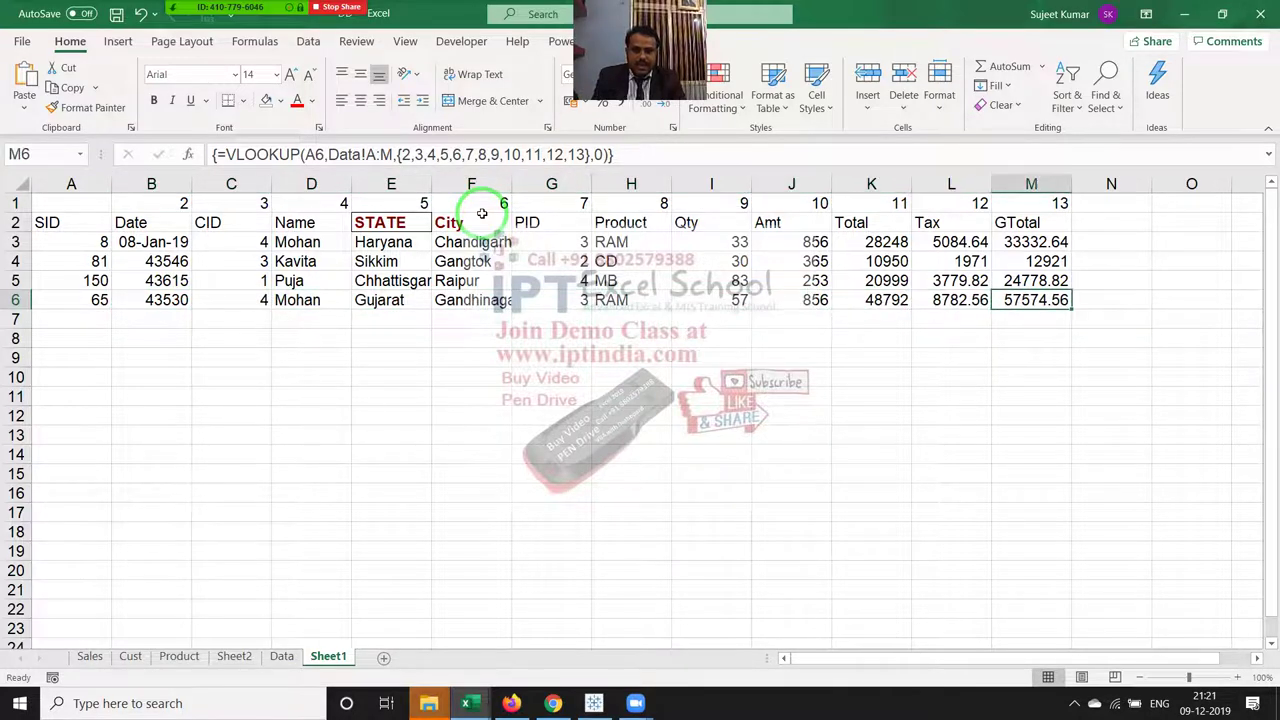
key("Left")
Step: Enter SID 104 in A7
key("Home")
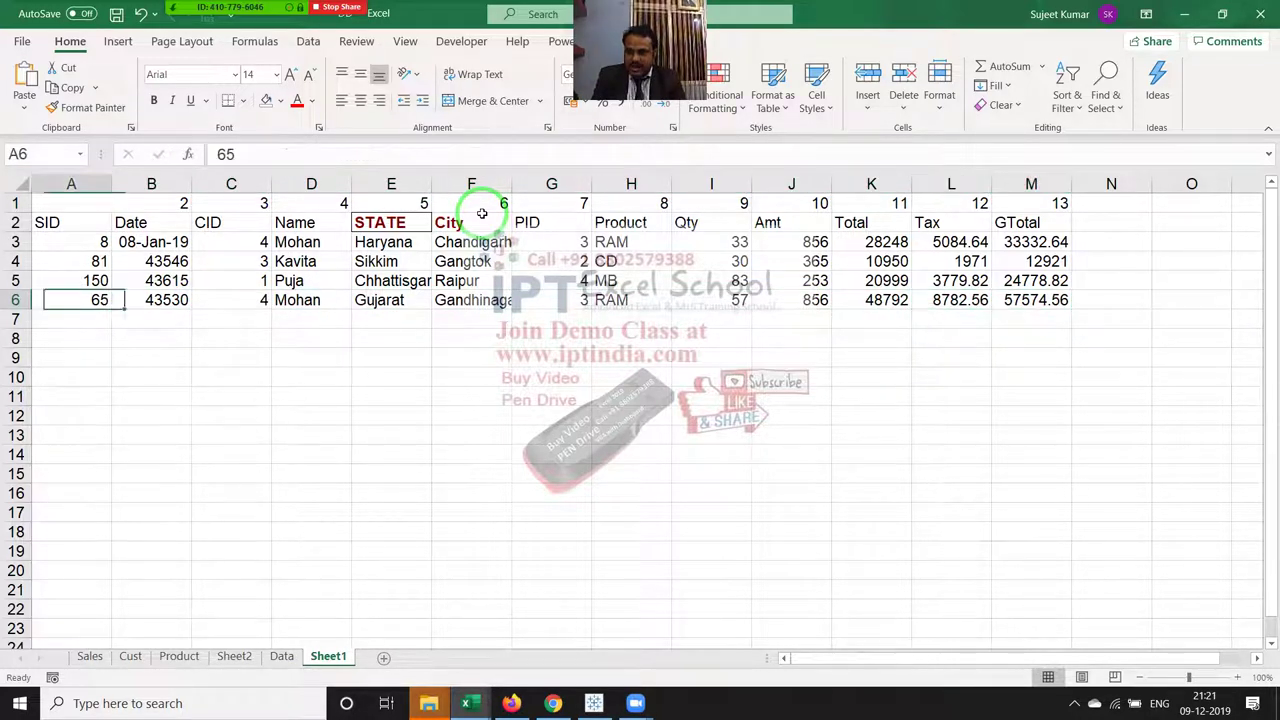
key("Down")
type("10")
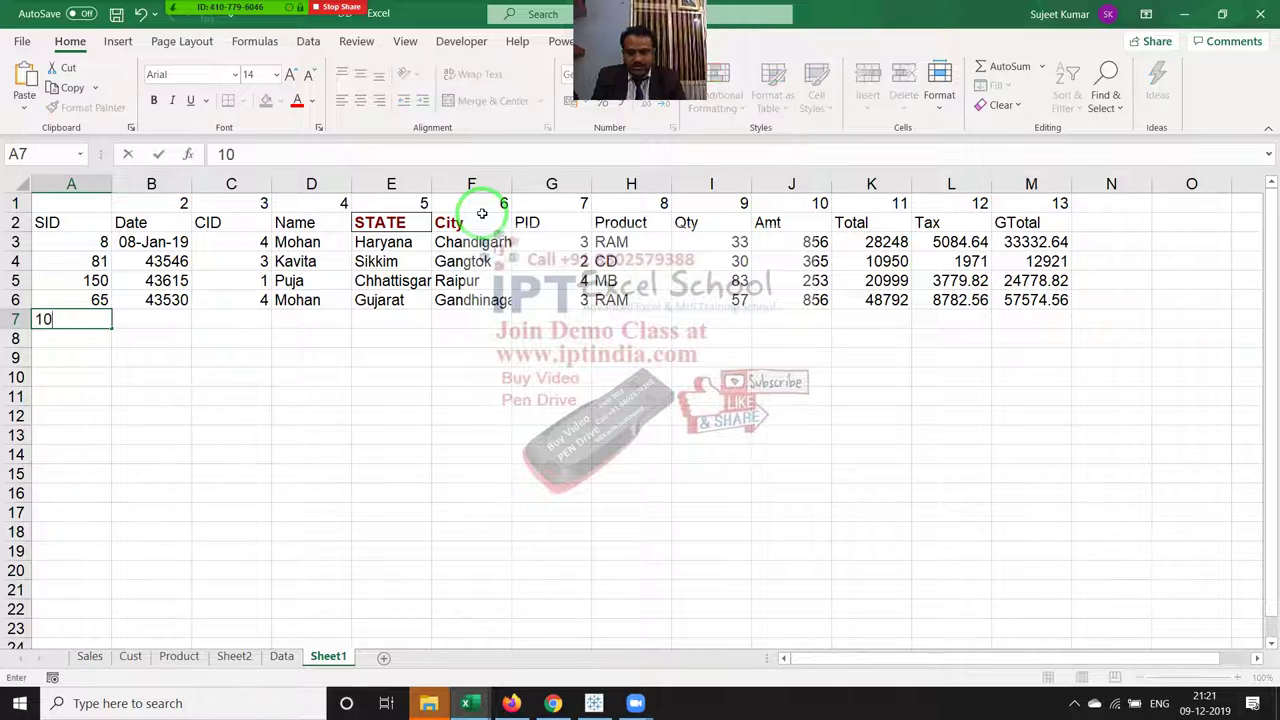
type("4")
key("Tab")
Step: Array-enter =VLOOKUP(A7,Data!A:M,{2,3,4,5,6,7,8,9,10},0) in B7, returning 43569
type("=")
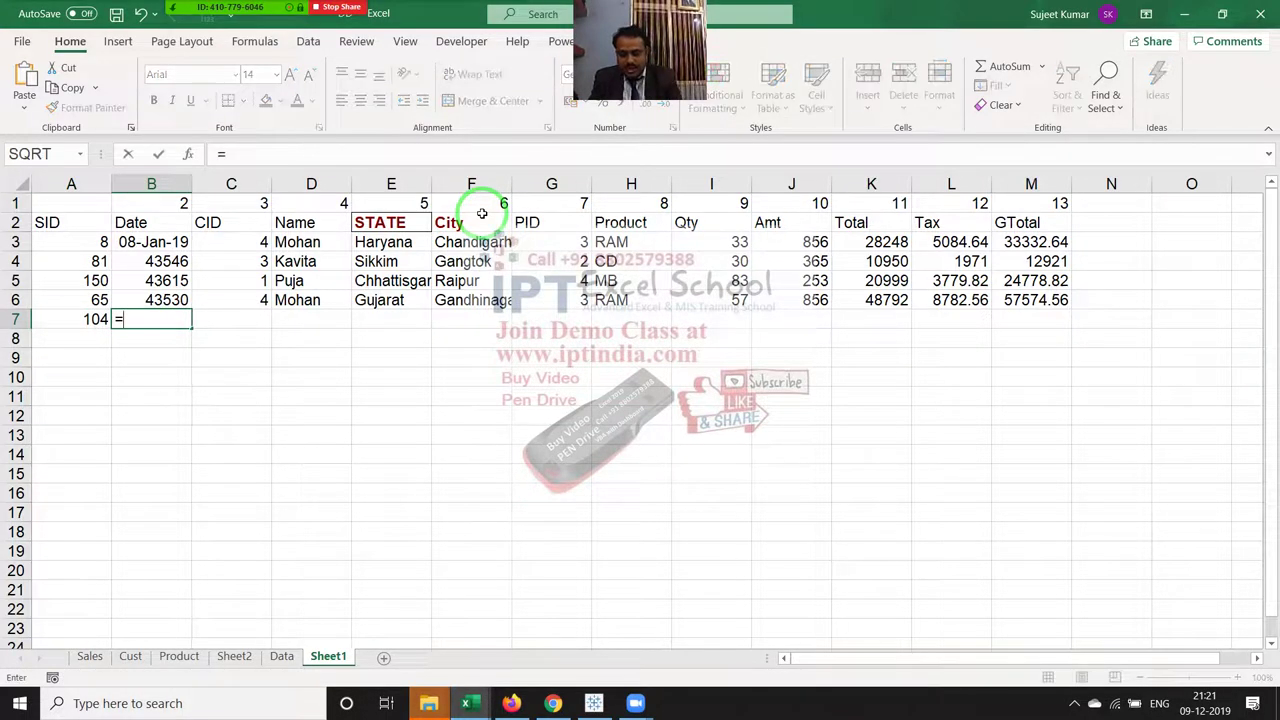
type("VL")
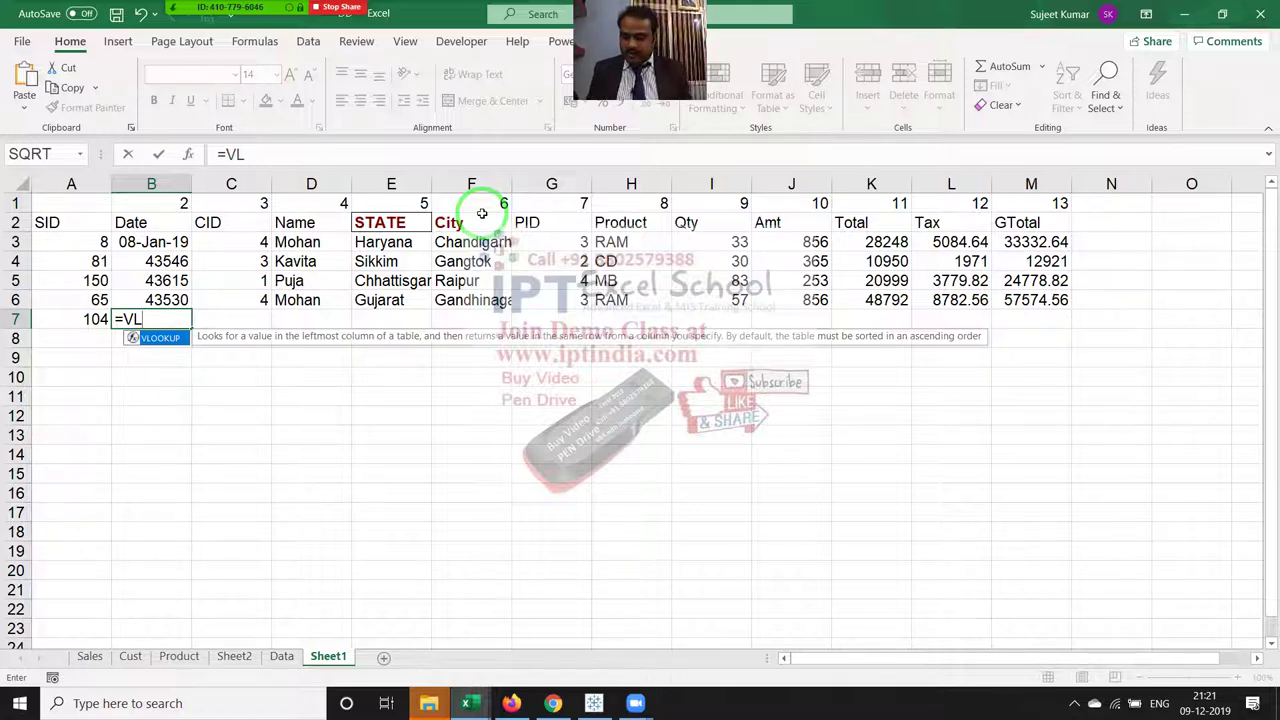
key("Tab")
key("Left")
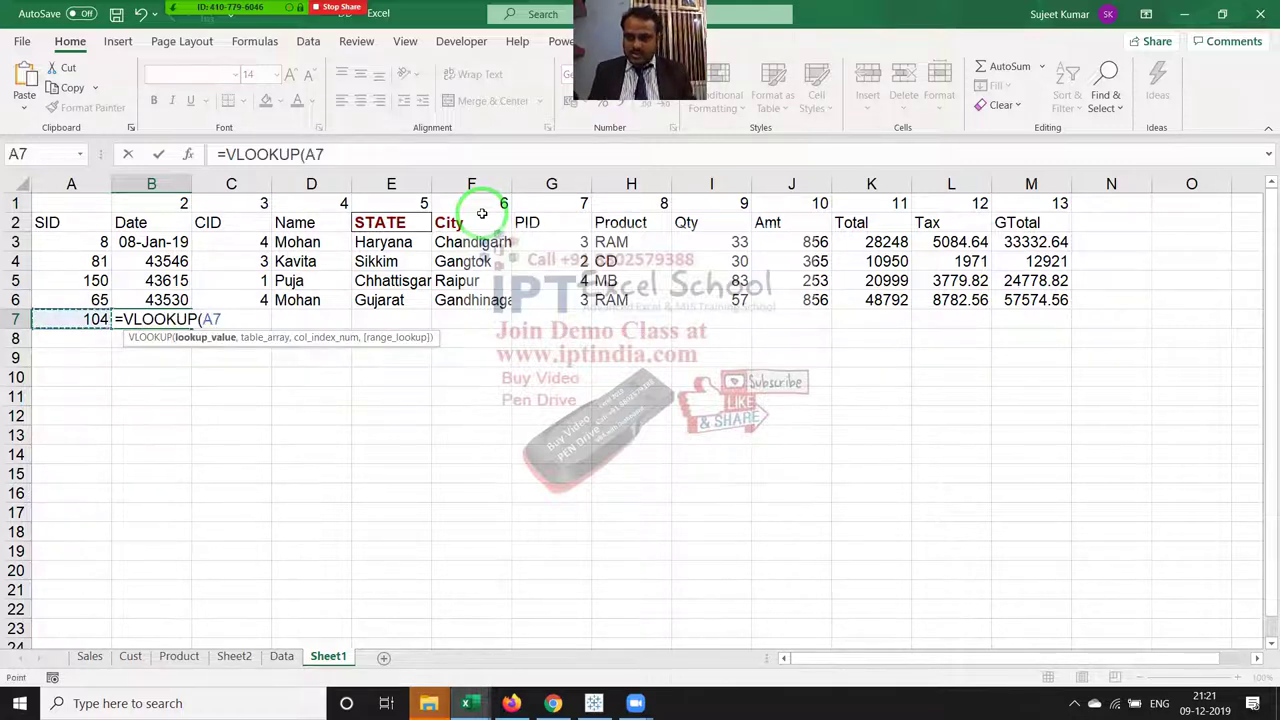
type(",")
left_click_drag(518, 184, 246, 559)
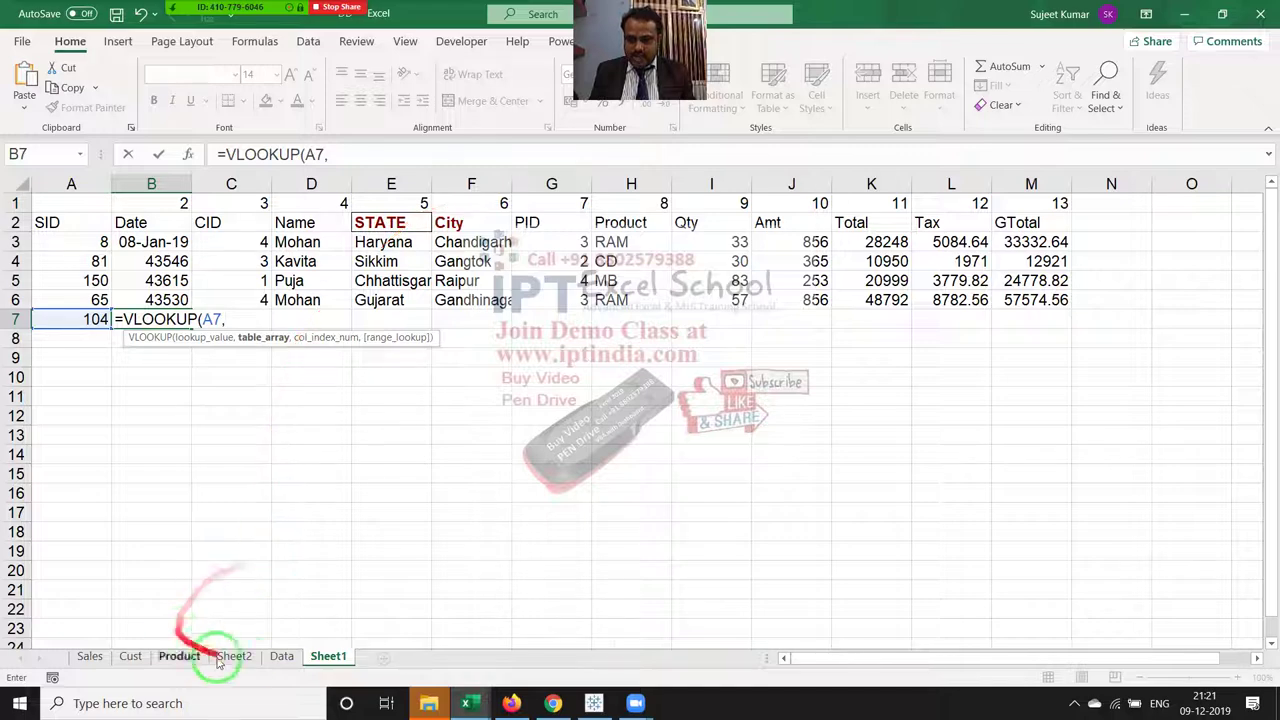
left_click(281, 656)
left_click_drag(81, 175, 1122, 172)
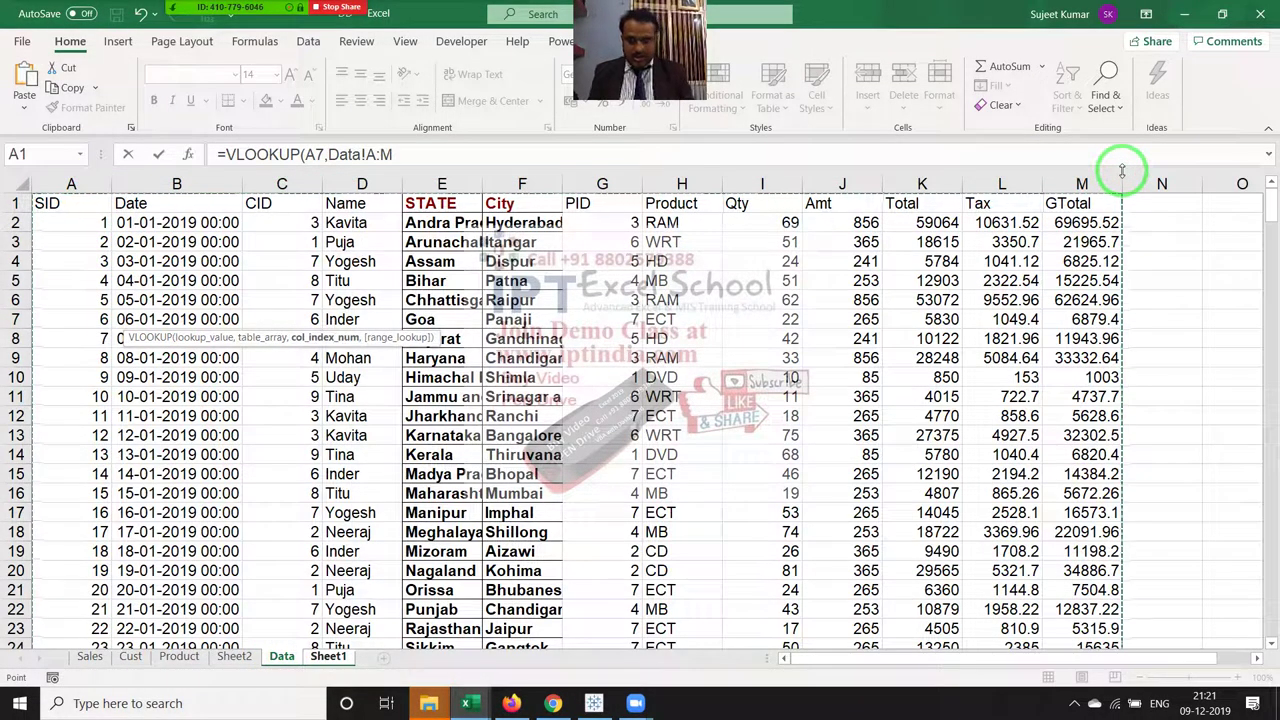
type(",{2,3,4,5,6,7,8,9,10")
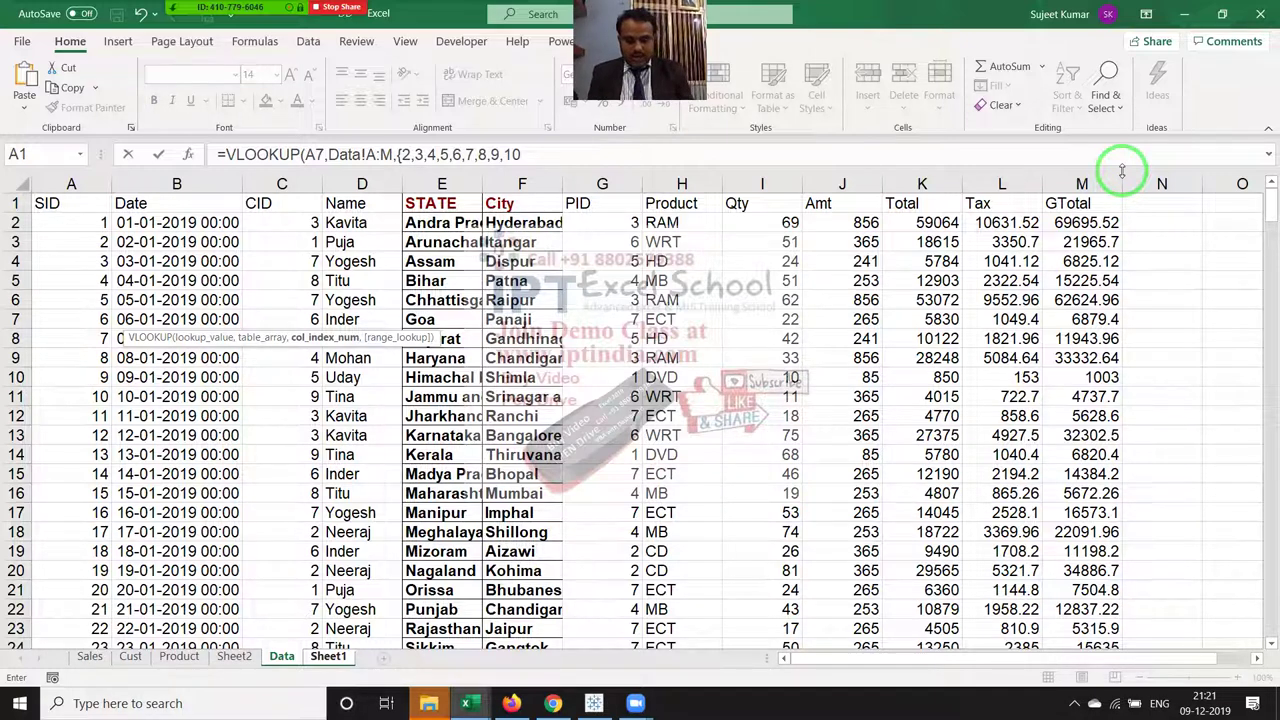
type("},0")
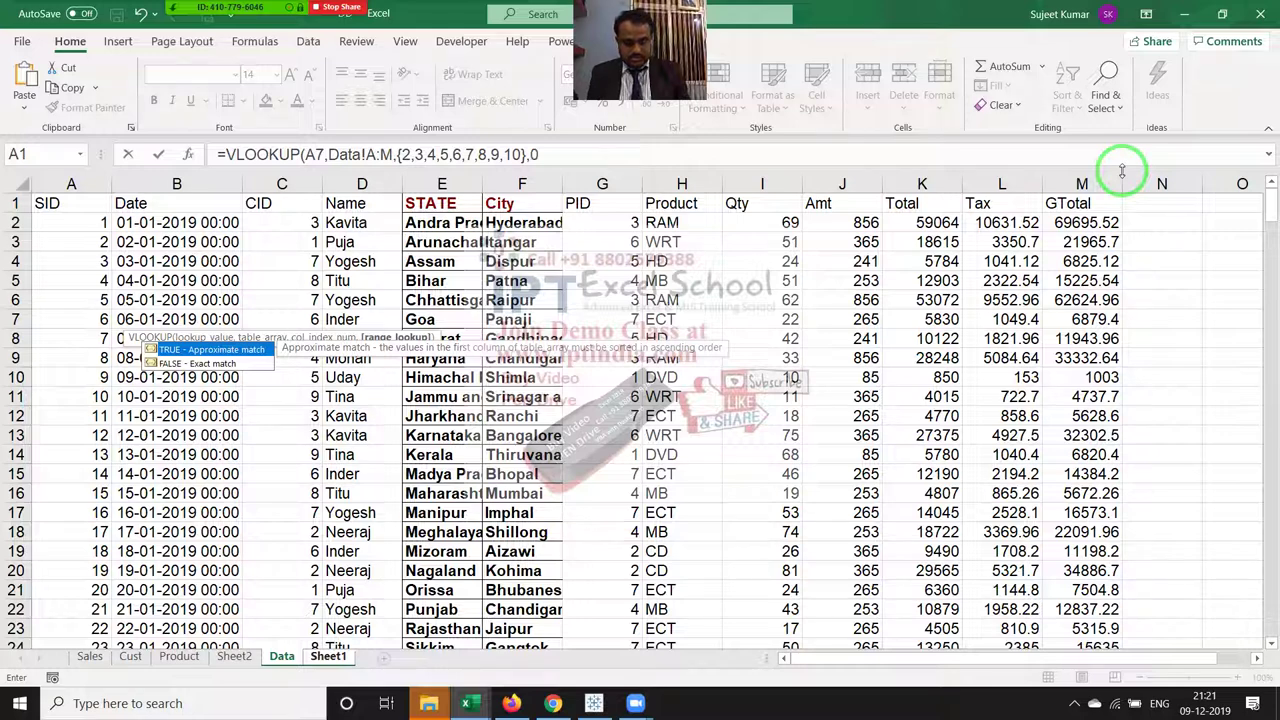
type(")")
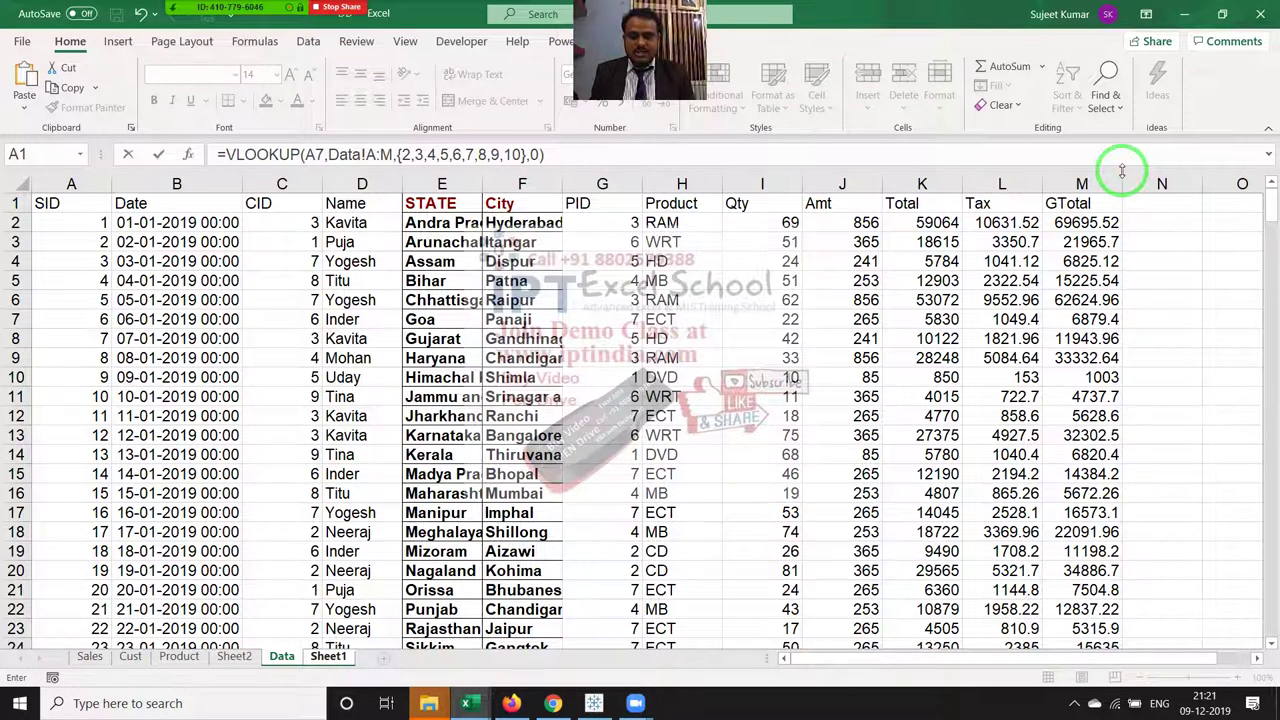
key("ctrl+shift+Return")
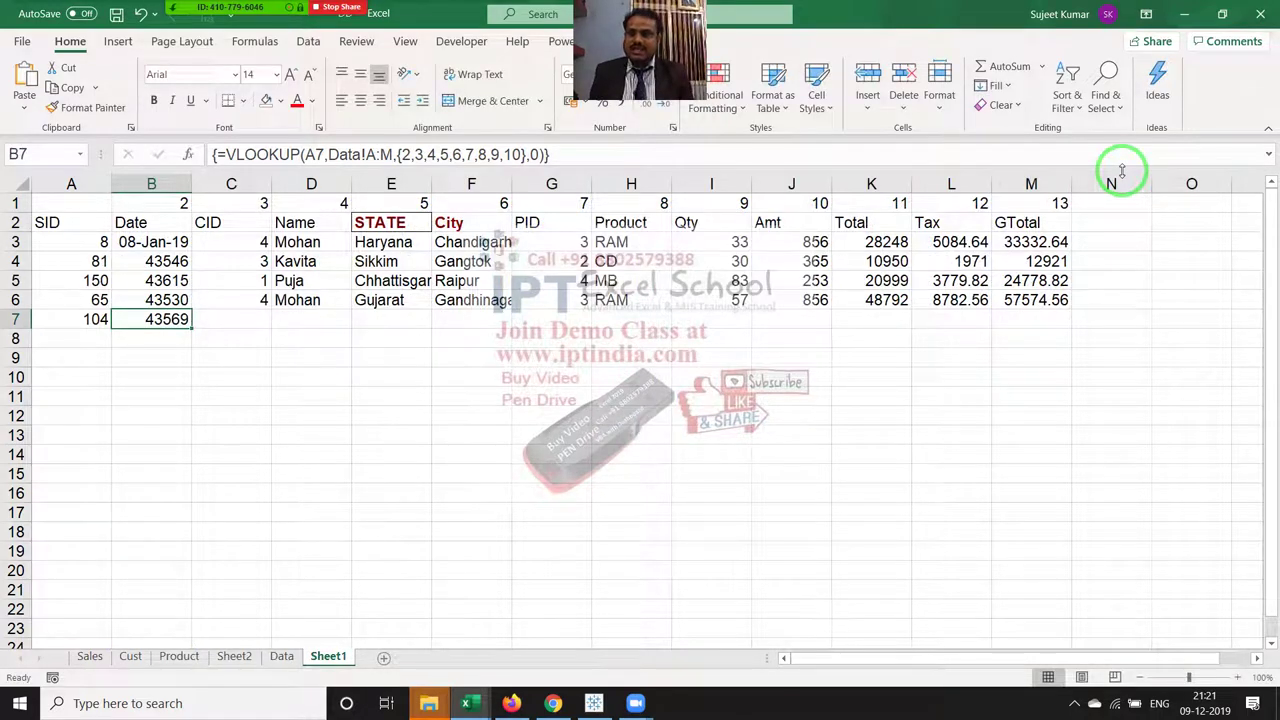
Step: Re-enter the SID 104 array lookup across B7:M7
key("shift+Right")
key("shift+Right")
key("shift+Right")
key("shift+Right")
key("shift+Right")
key("shift+Right")
key("shift+Right")
key("shift+Right")
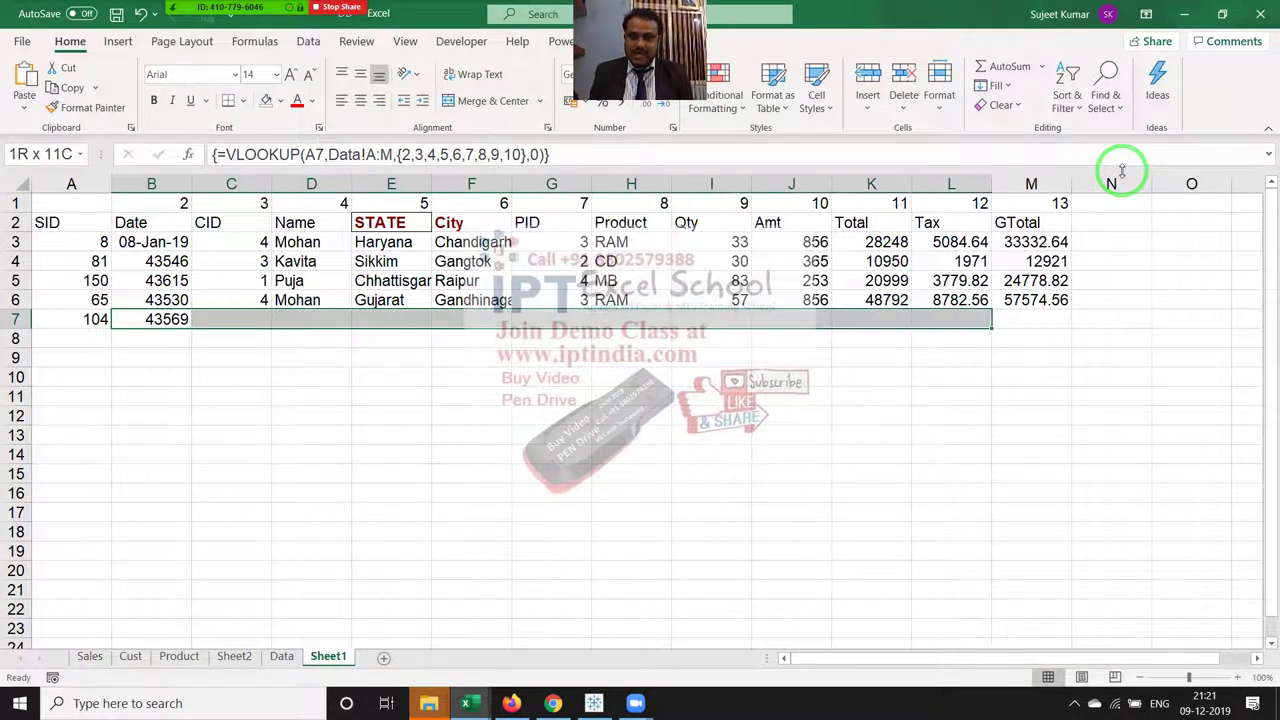
key("shift+Right")
key("F2")
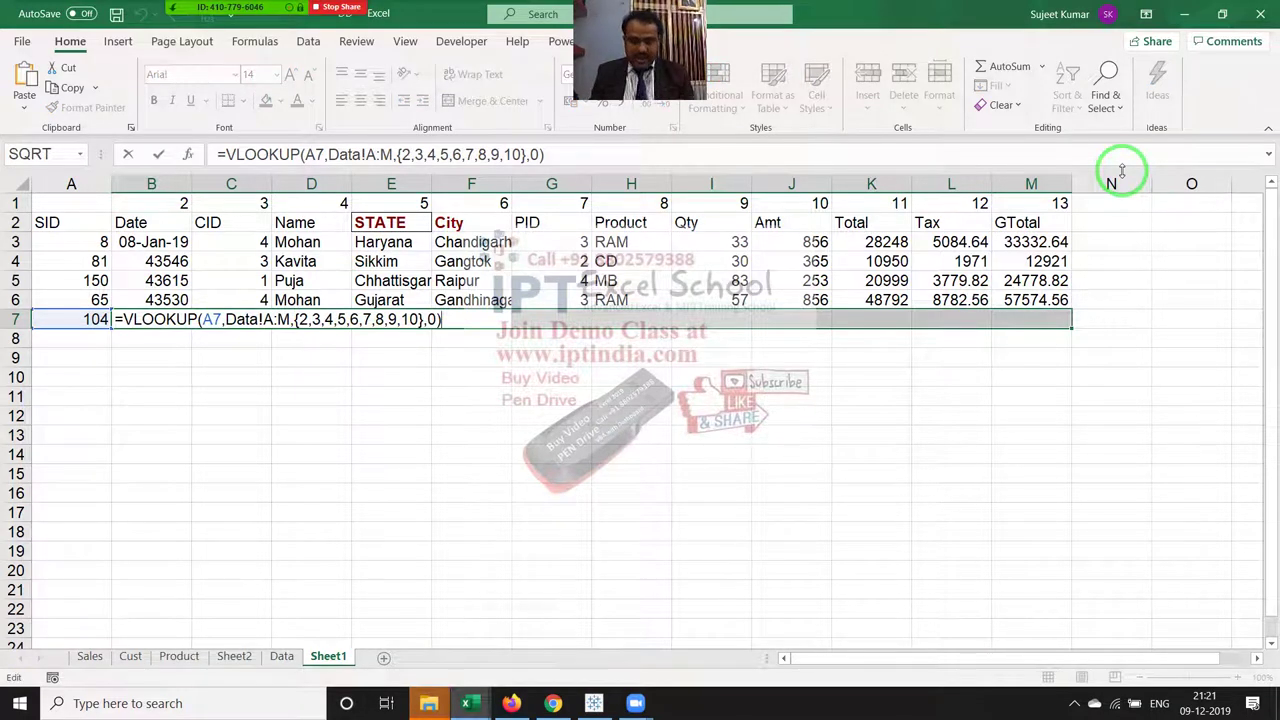
key("ctrl+shift+Return")
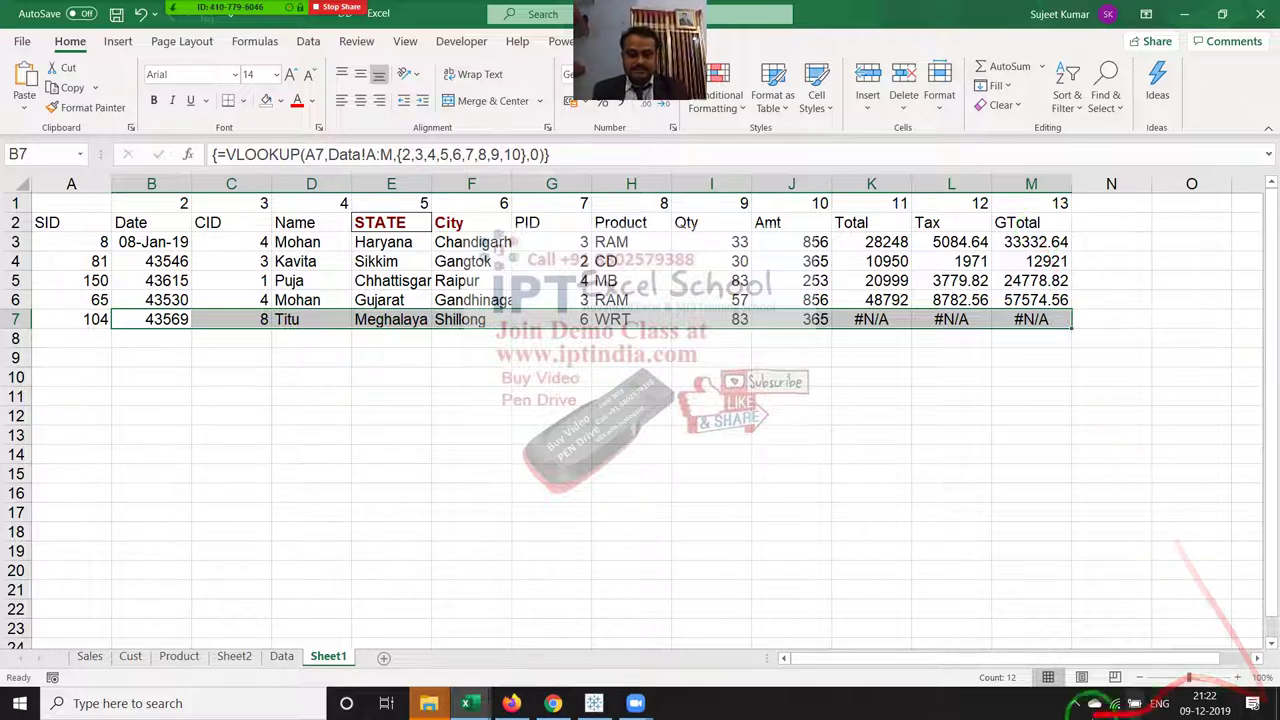
Step: Select row 7's array range and review the #N/A results under Total, Tax and GTotal
left_click(1076, 704)
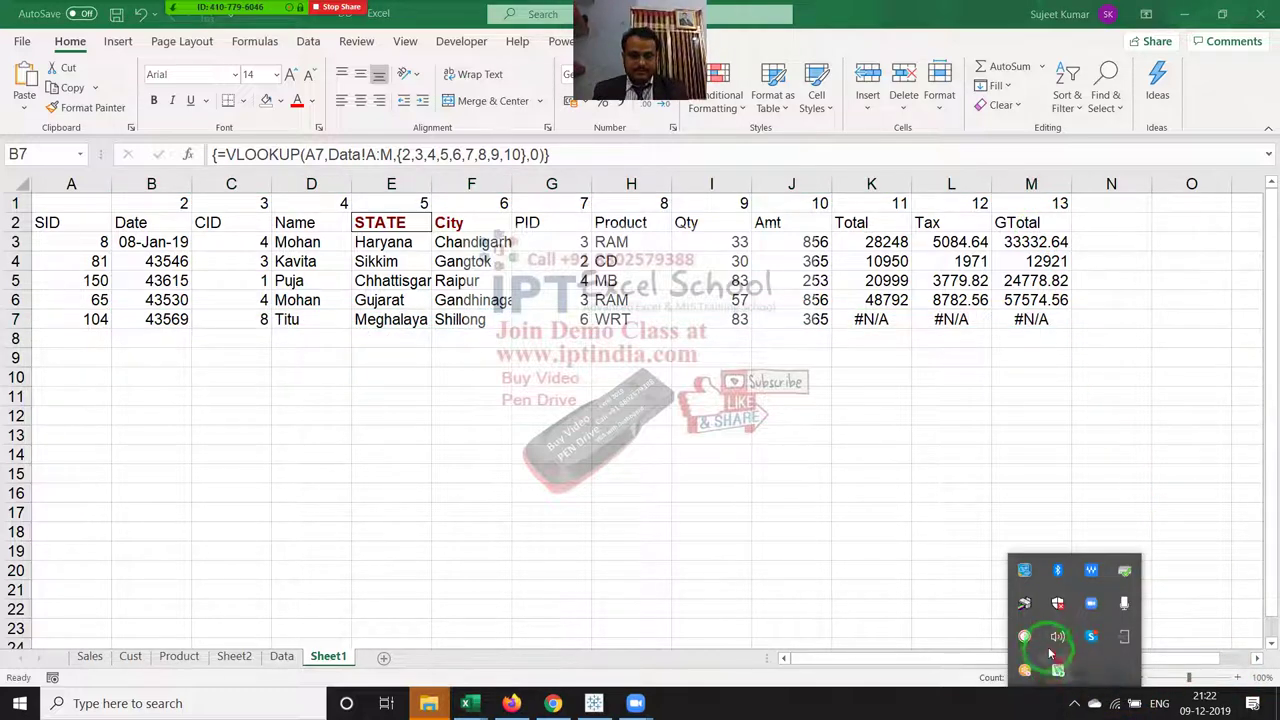
left_click(1052, 662)
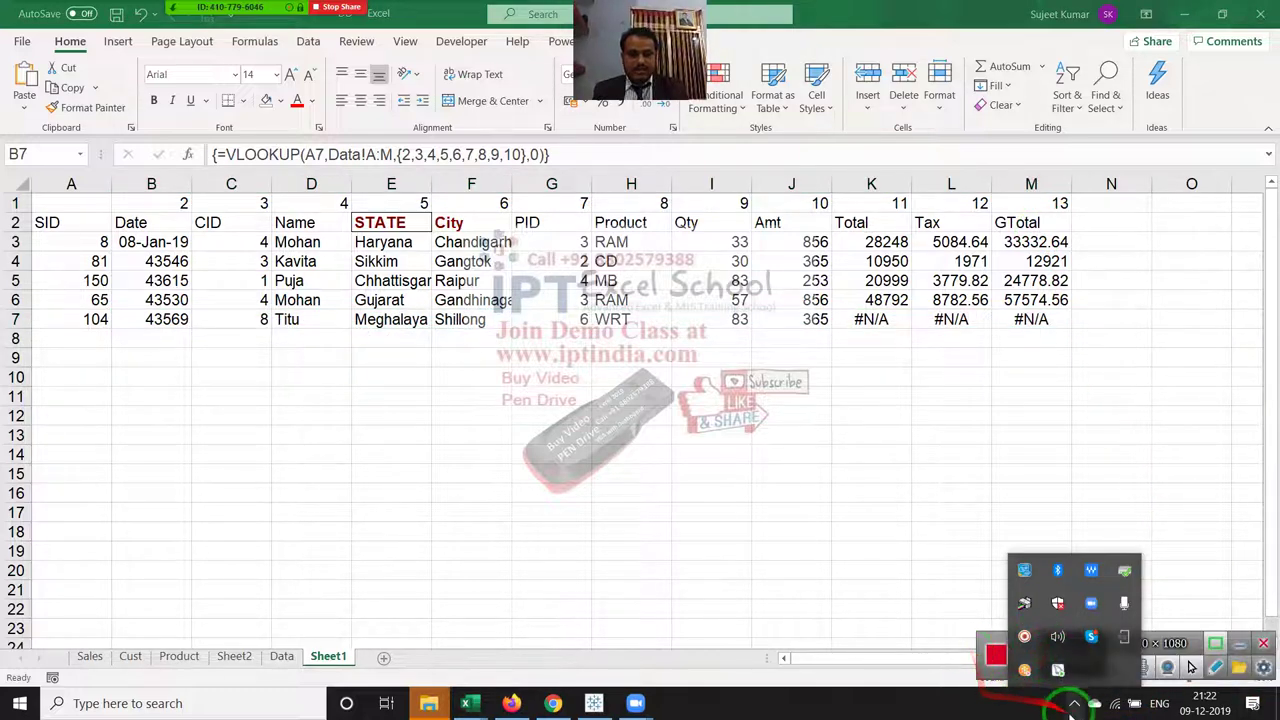
left_click(1052, 700)
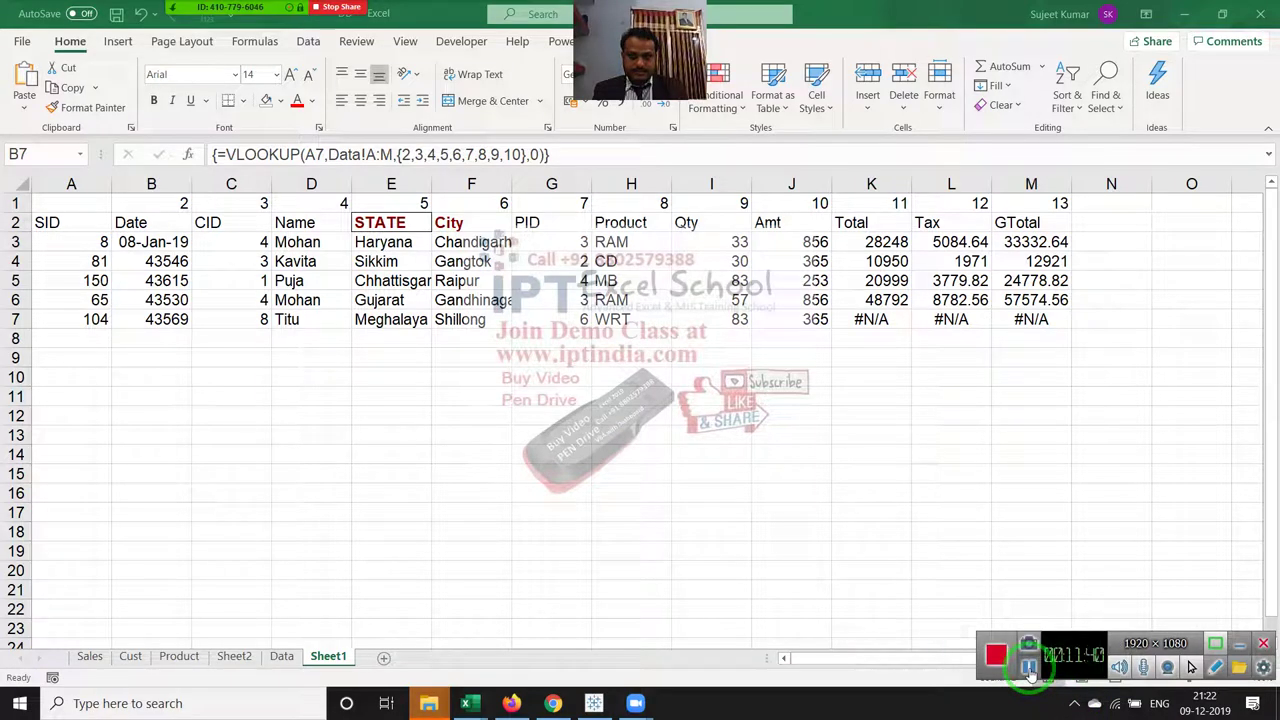
key("ctrl+slash")
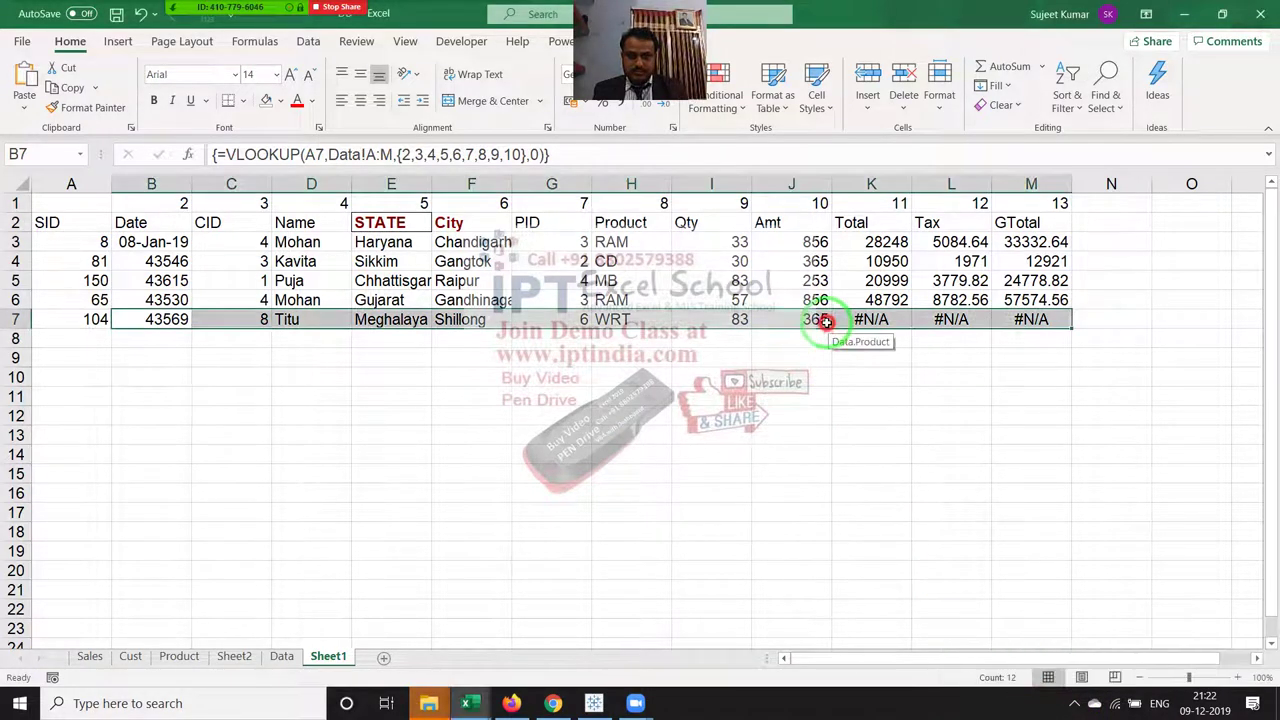
left_click_drag(830, 325, 995, 525)
left_click(1074, 703)
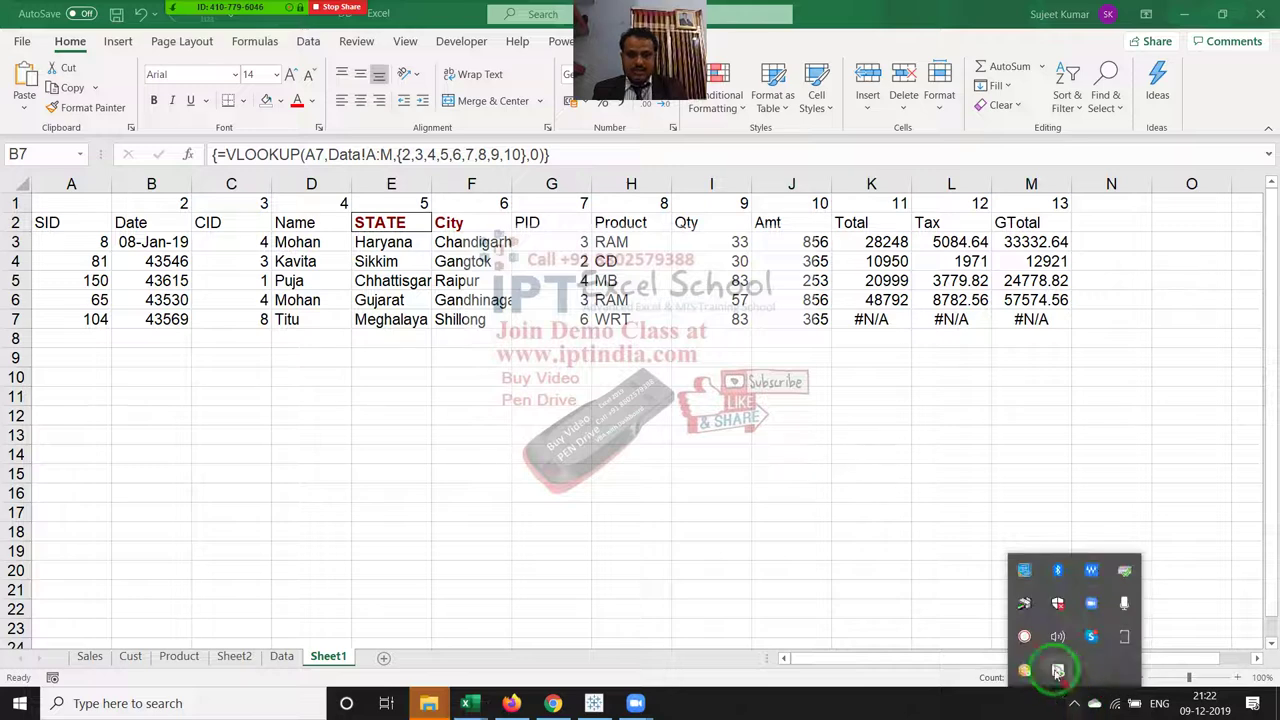
left_click(1034, 648)
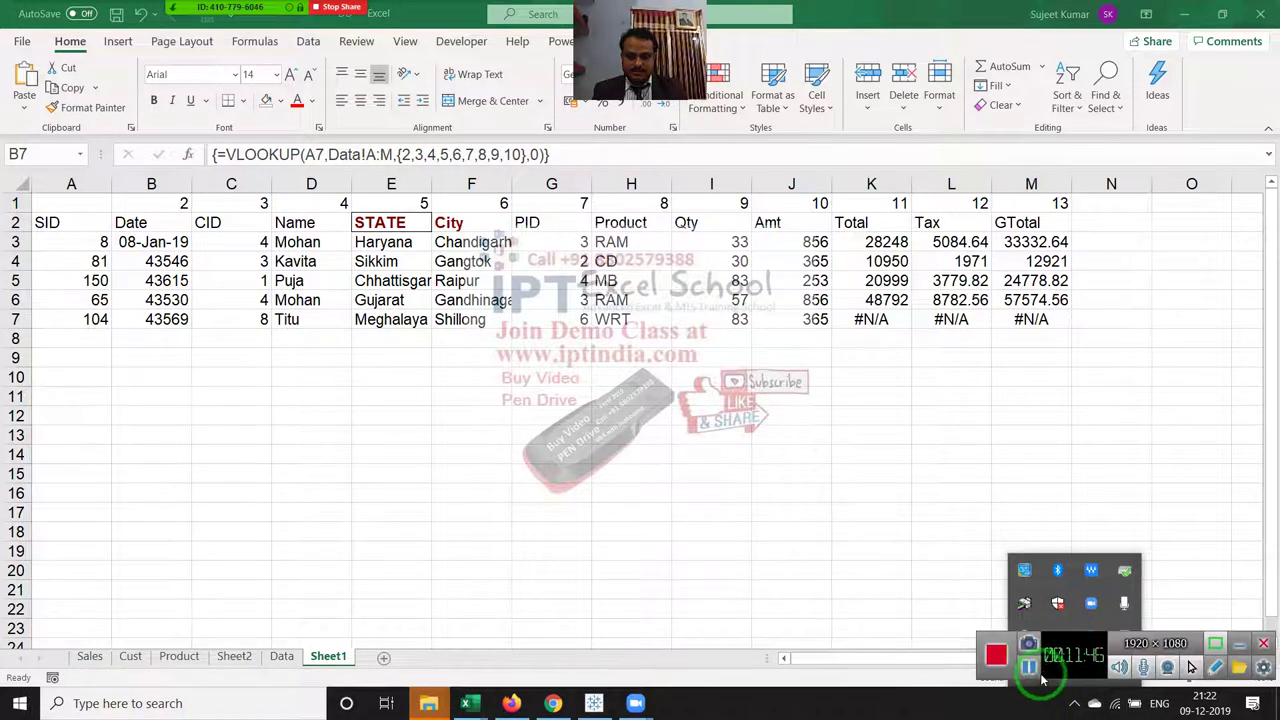
left_click(1030, 668)
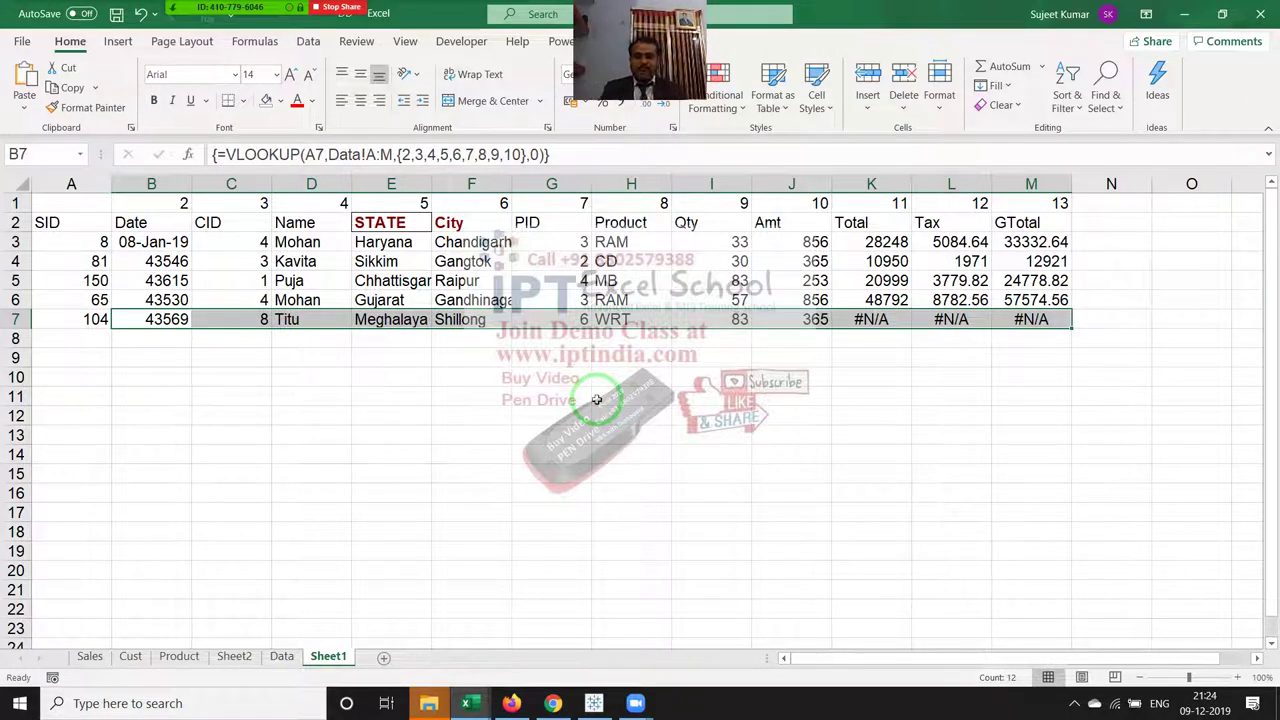
Step: Copy the SID through GTotal header row and paste it into row 13 starting at A13
left_click_drag(390, 220, 229, 222)
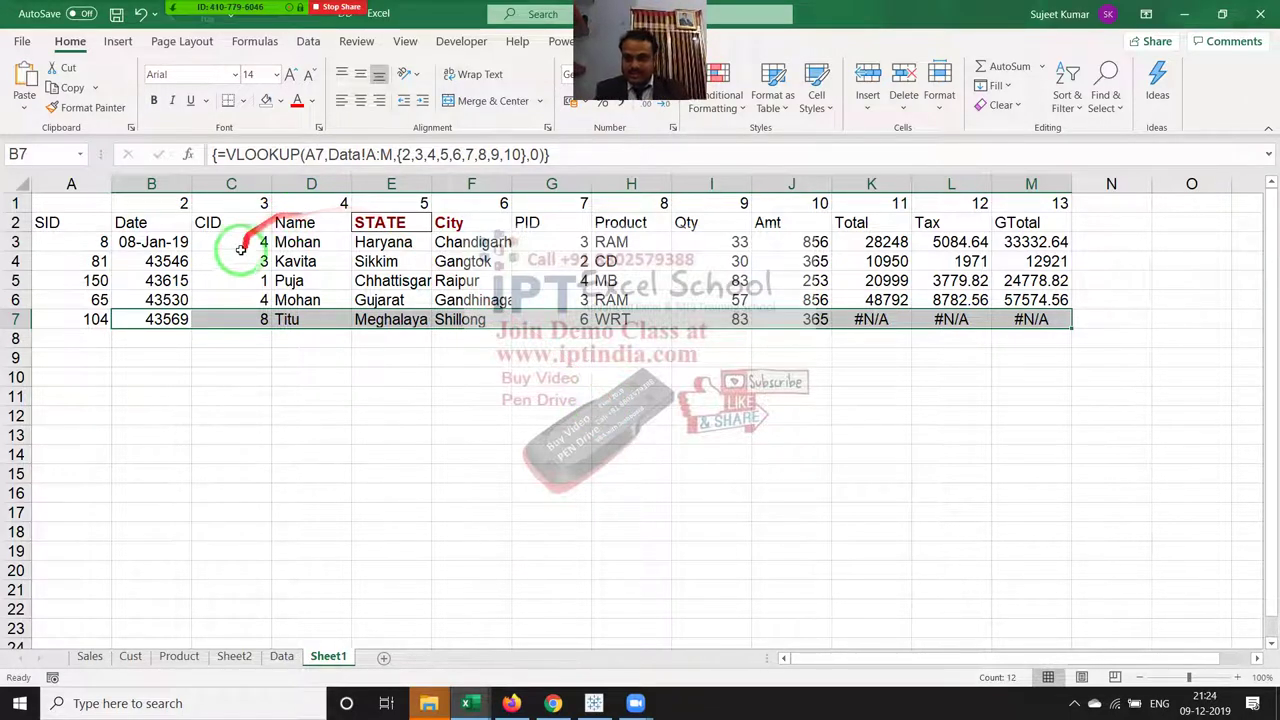
left_click(151, 222)
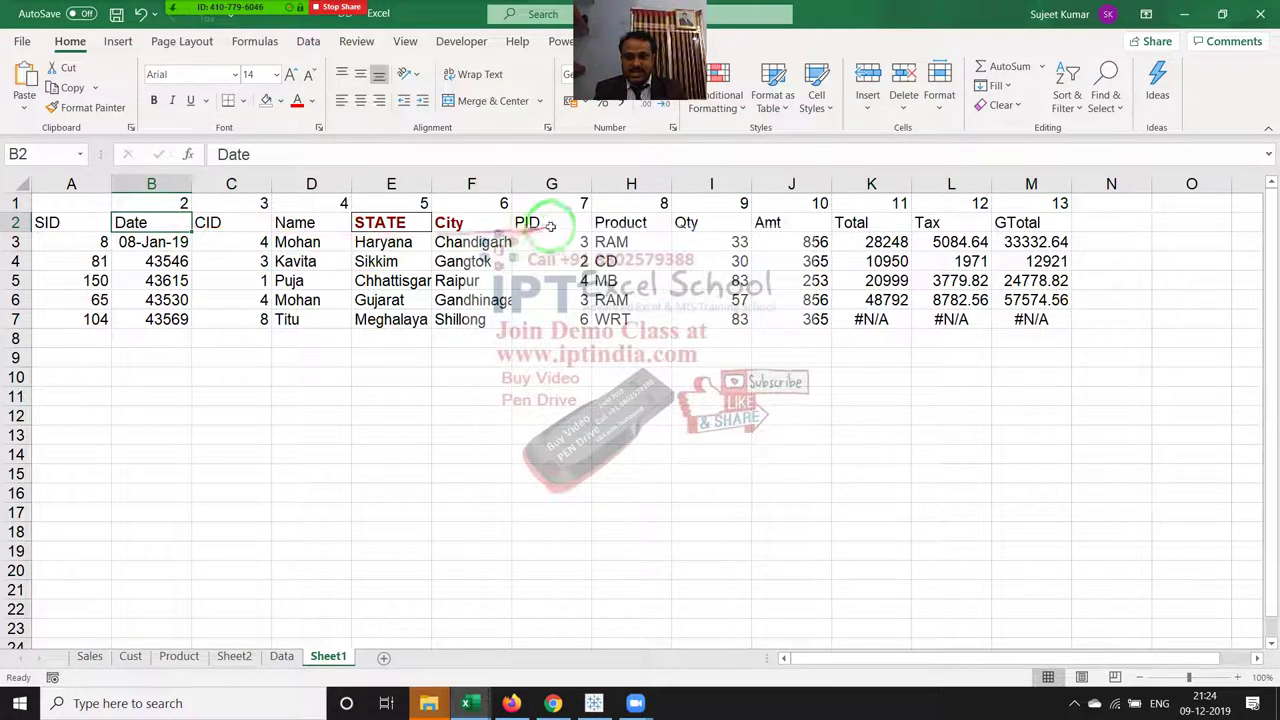
left_click(620, 222)
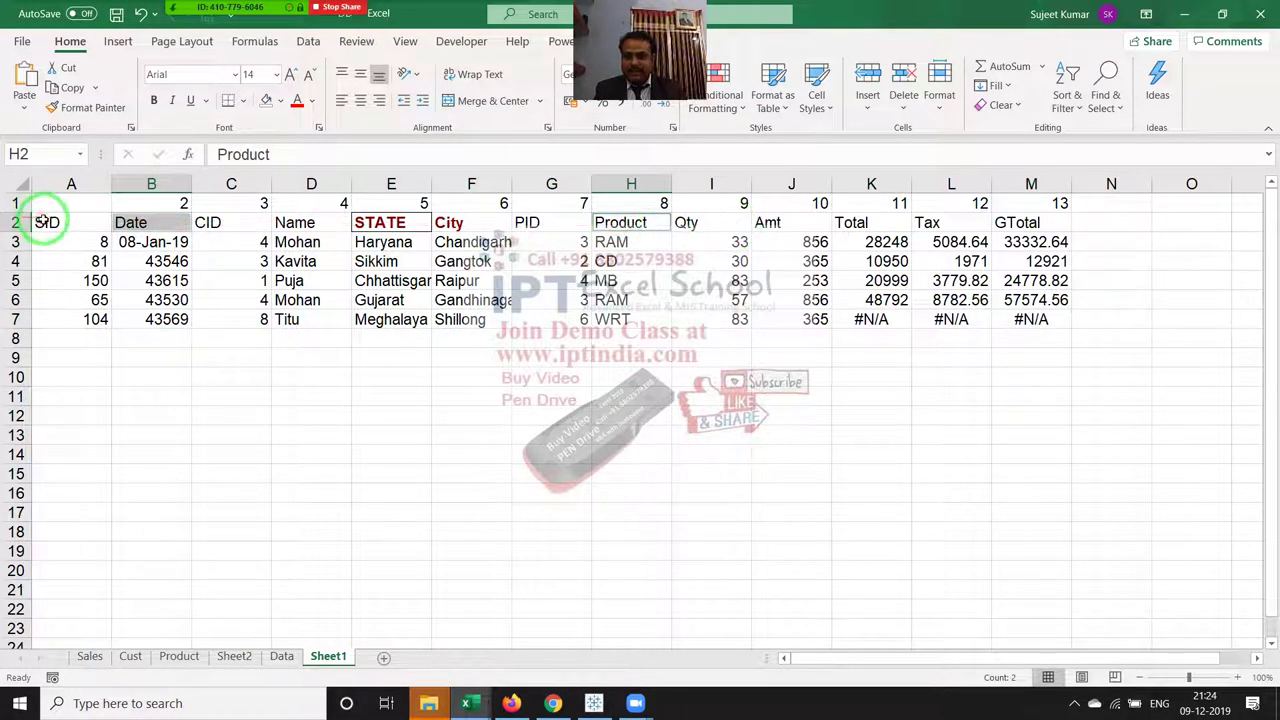
left_click_drag(46, 222, 998, 220)
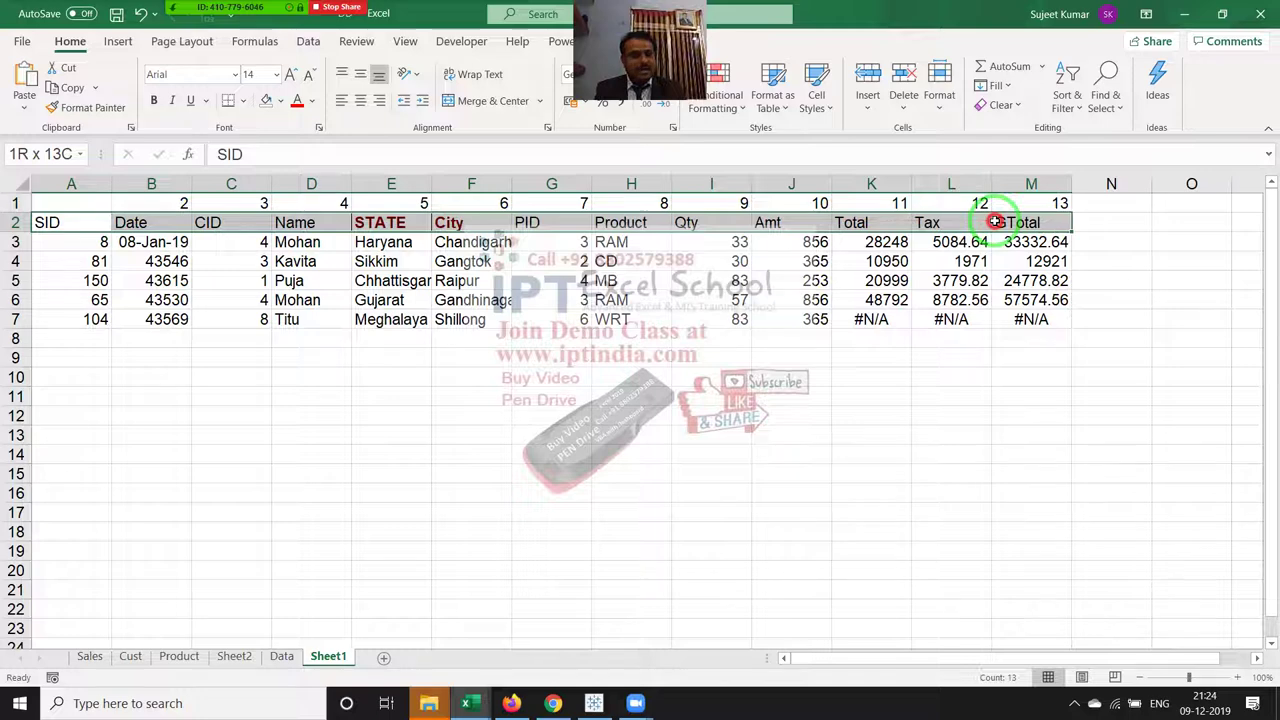
key("ctrl+c")
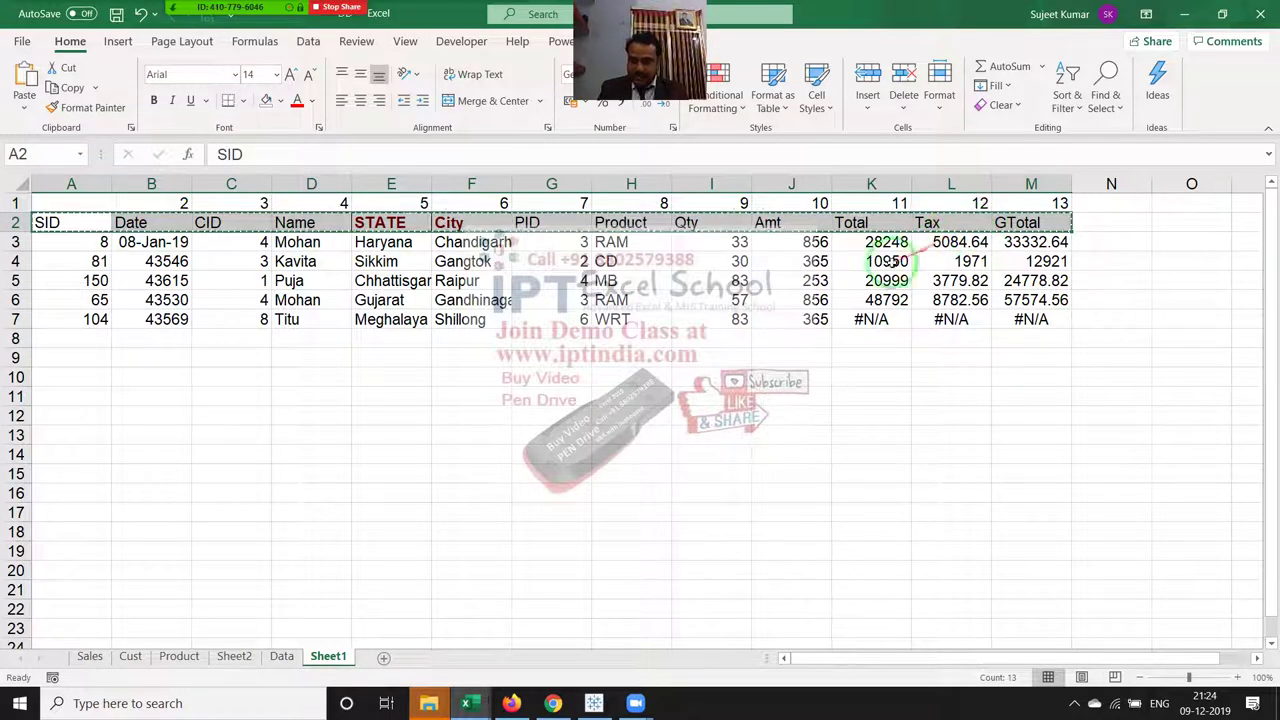
left_click(62, 434)
key("ctrl+v")
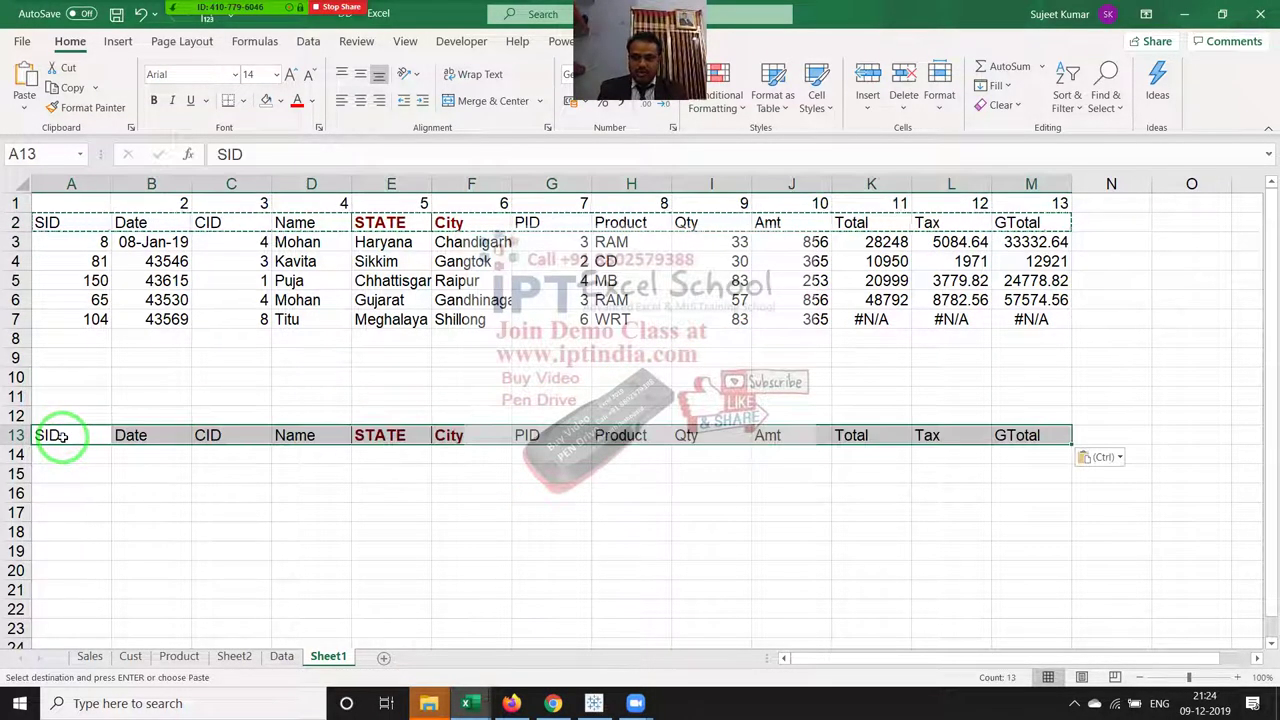
key("Escape")
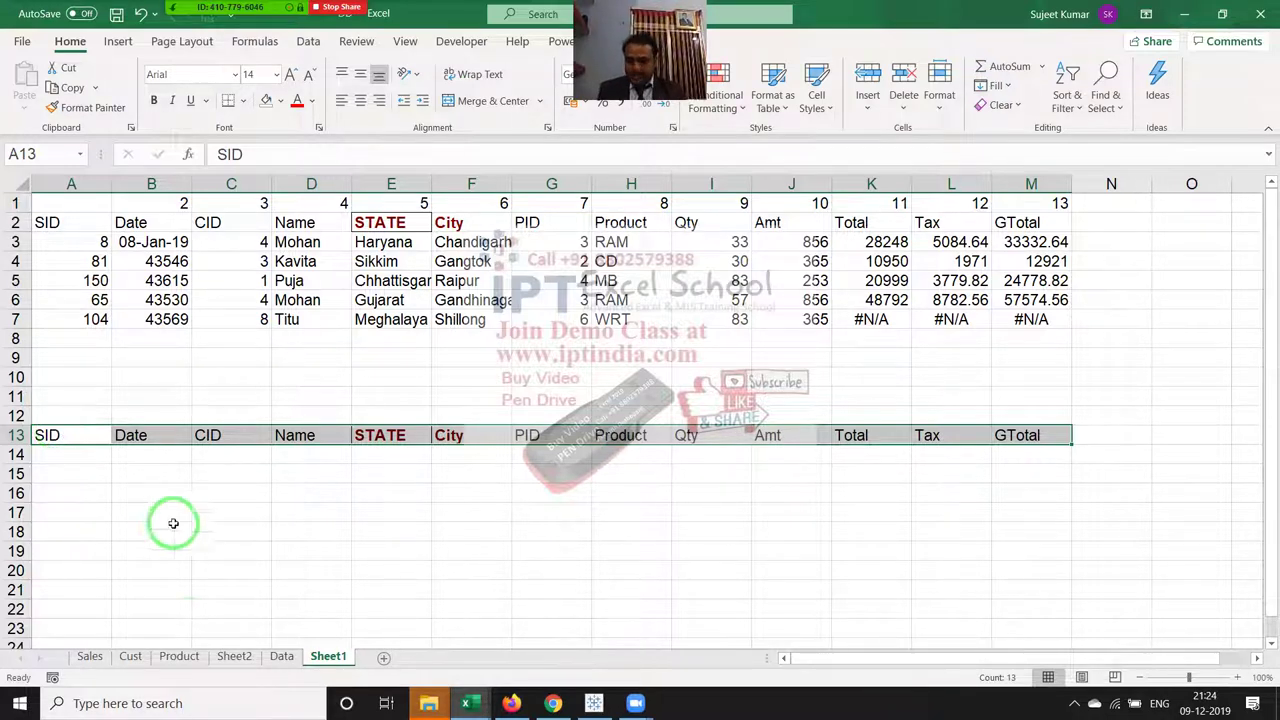
Step: Check the Data sheet's header row, then return to Sheet1
left_click(270, 663)
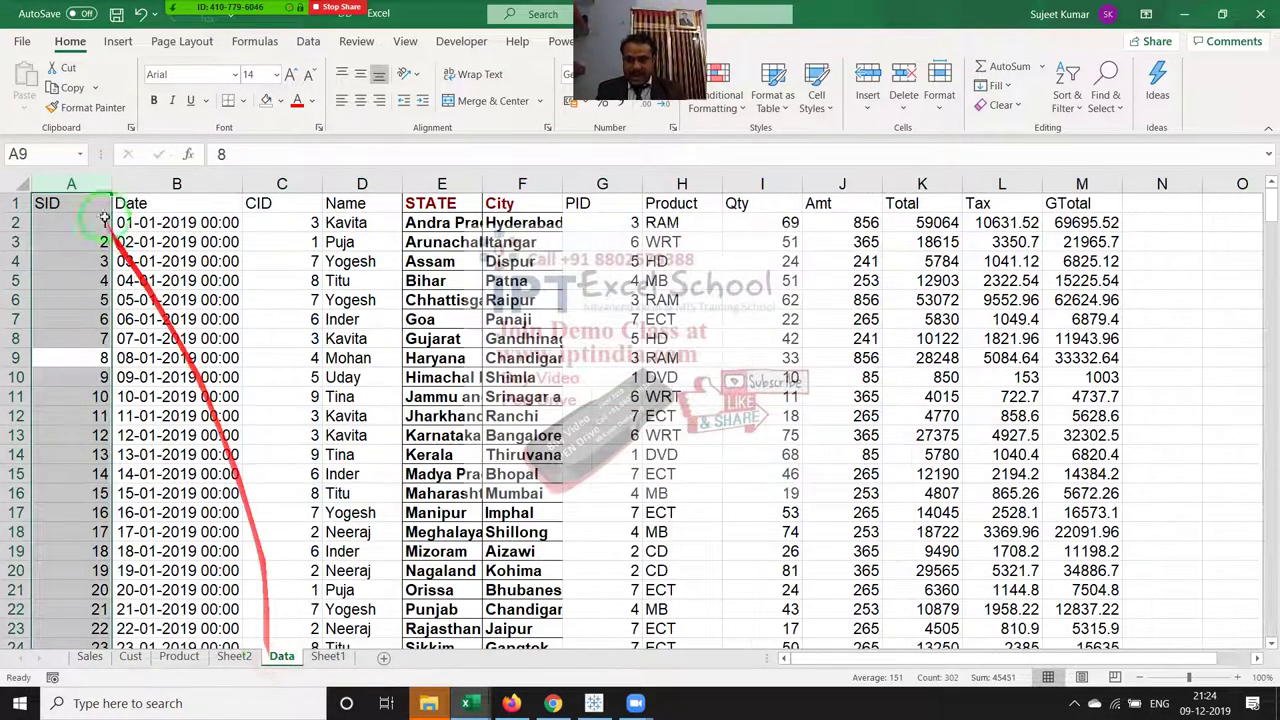
left_click(55, 203)
key("ctrl+shift+Right")
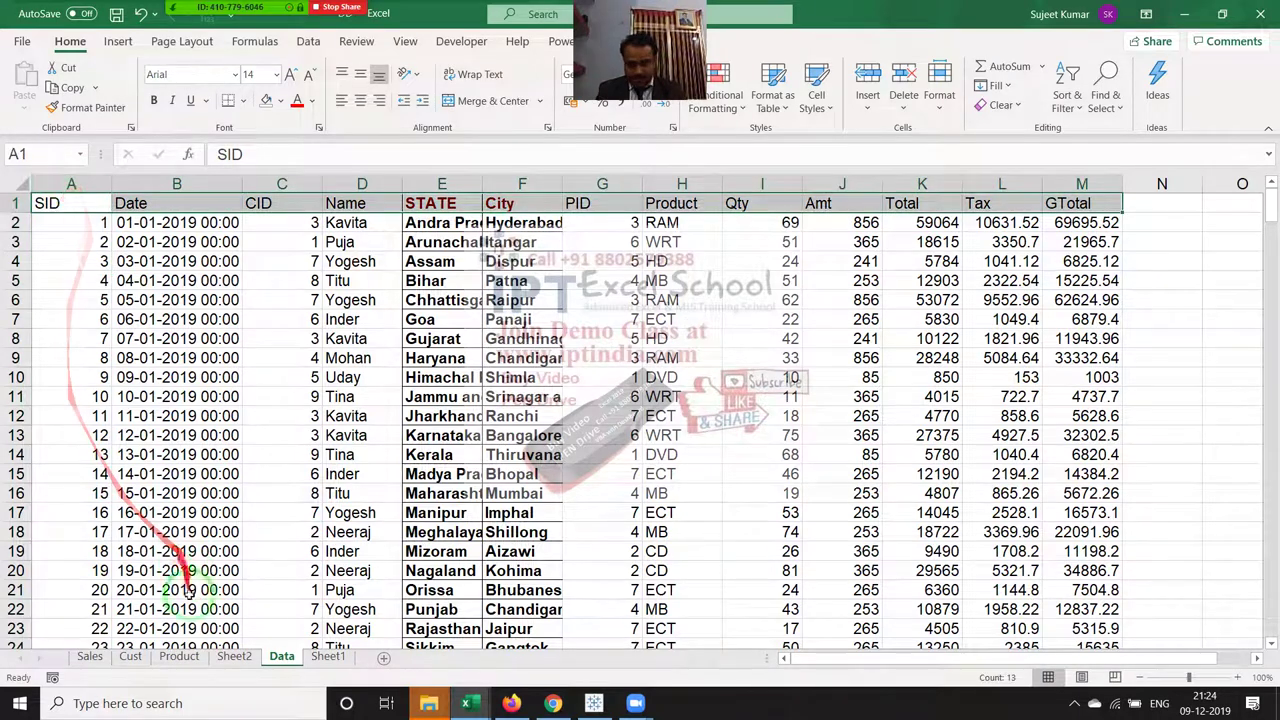
left_click(324, 660)
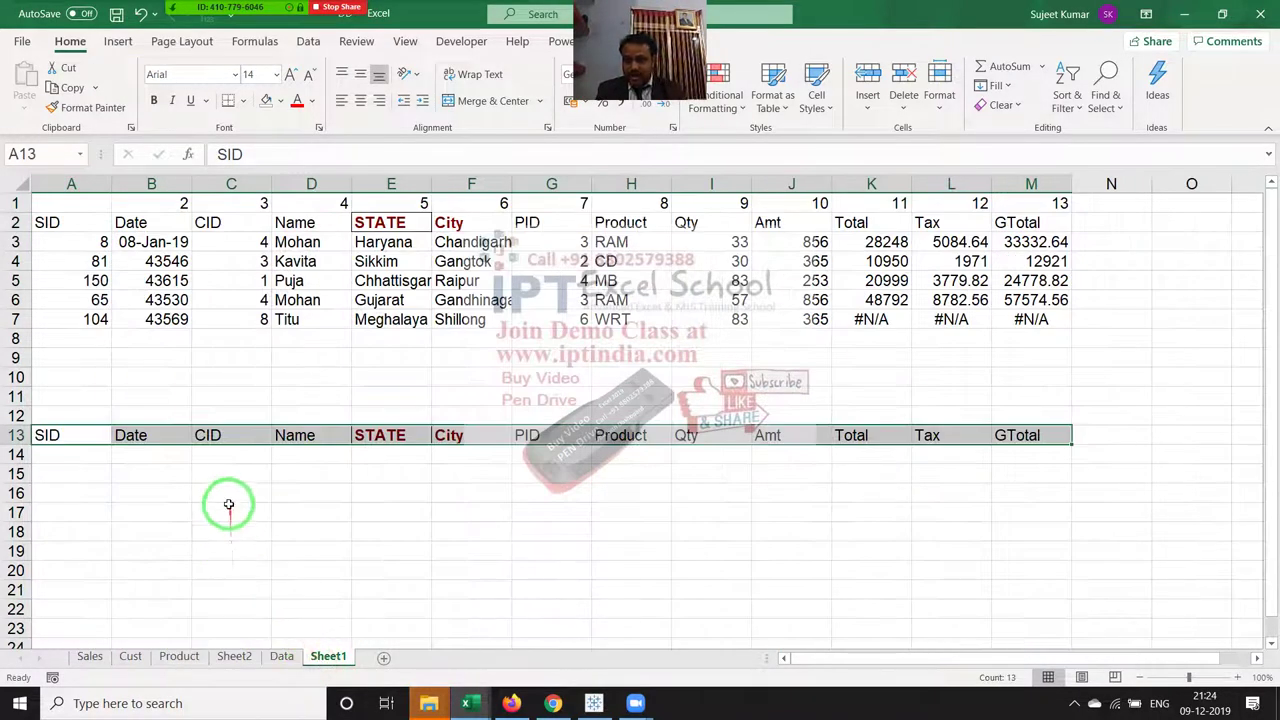
Step: Enter =MATCH(B13,Data!A1:M1,0) in B12 so it returns 2 for the Date heading
left_click(200, 452)
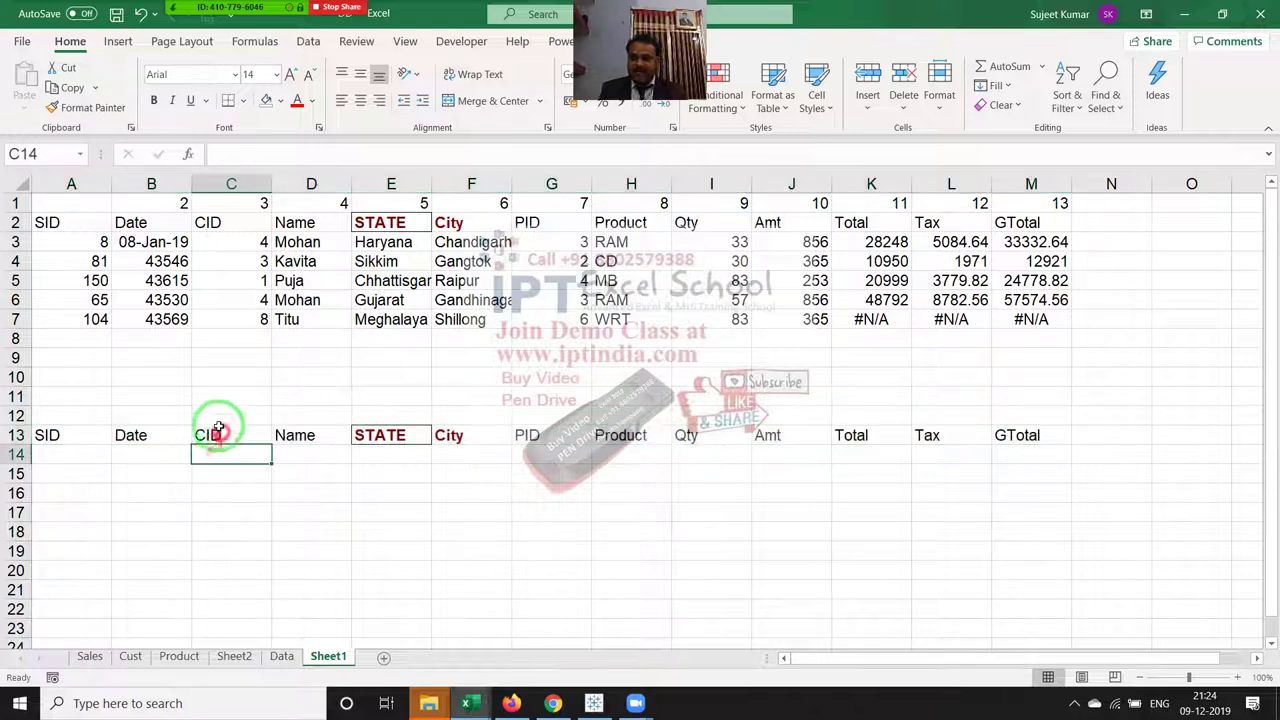
left_click(211, 418)
left_click(222, 432)
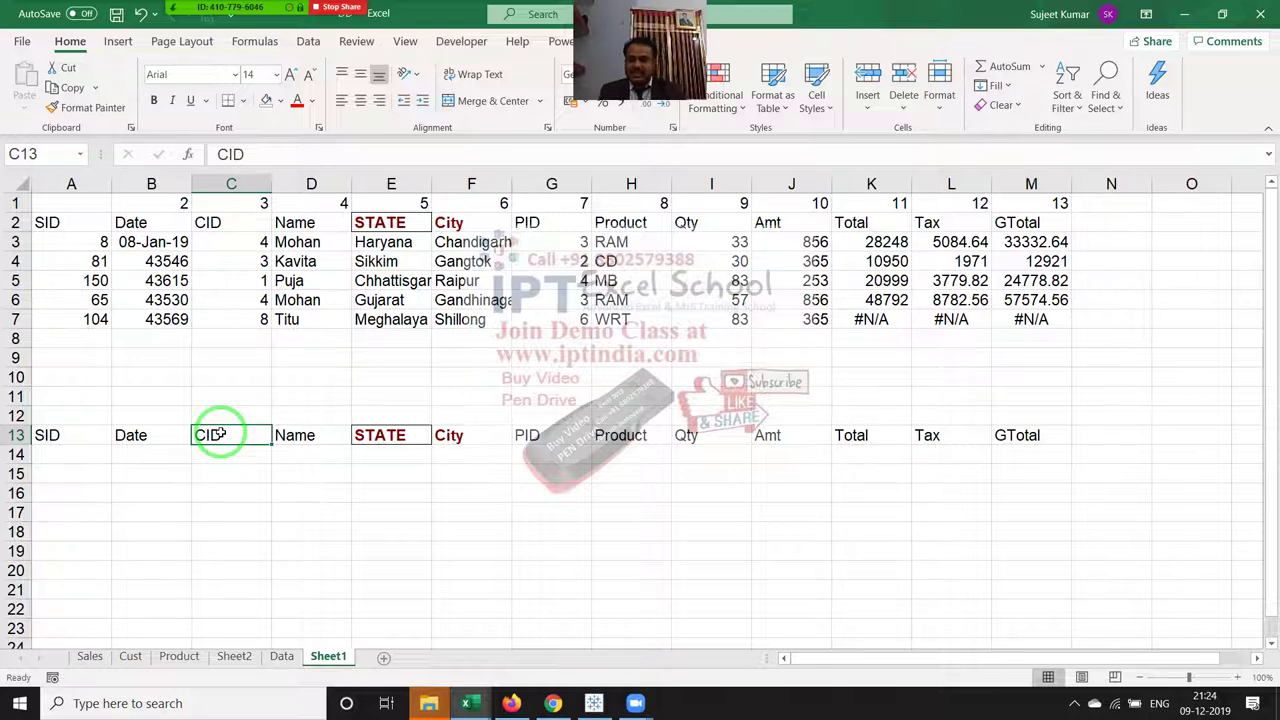
key("Left")
key("Up")
type("=")
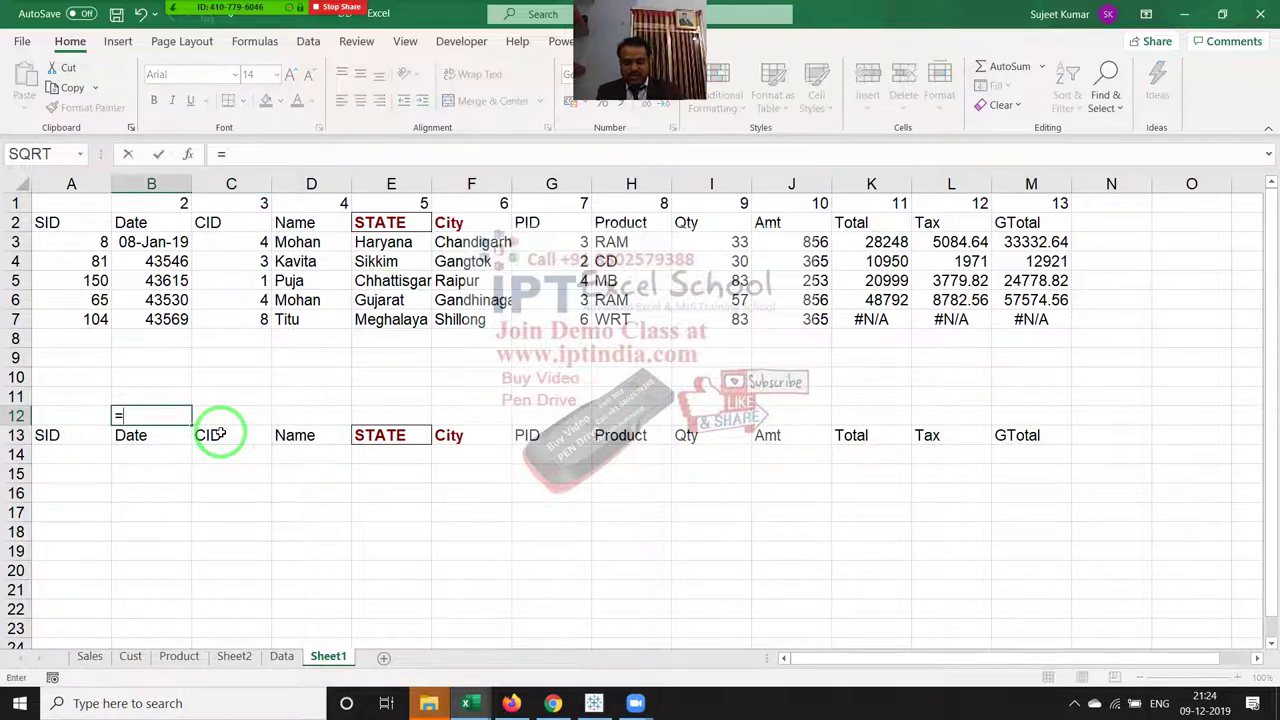
type("MATCH(")
key("Down")
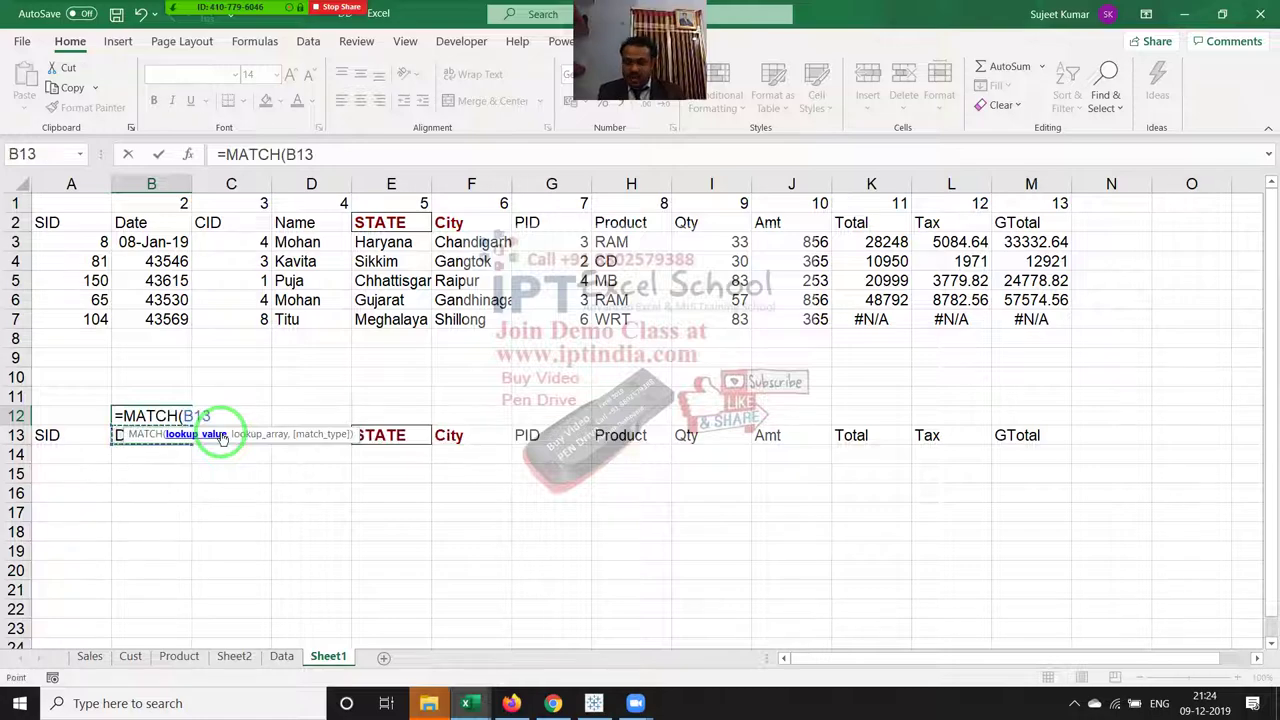
type(",")
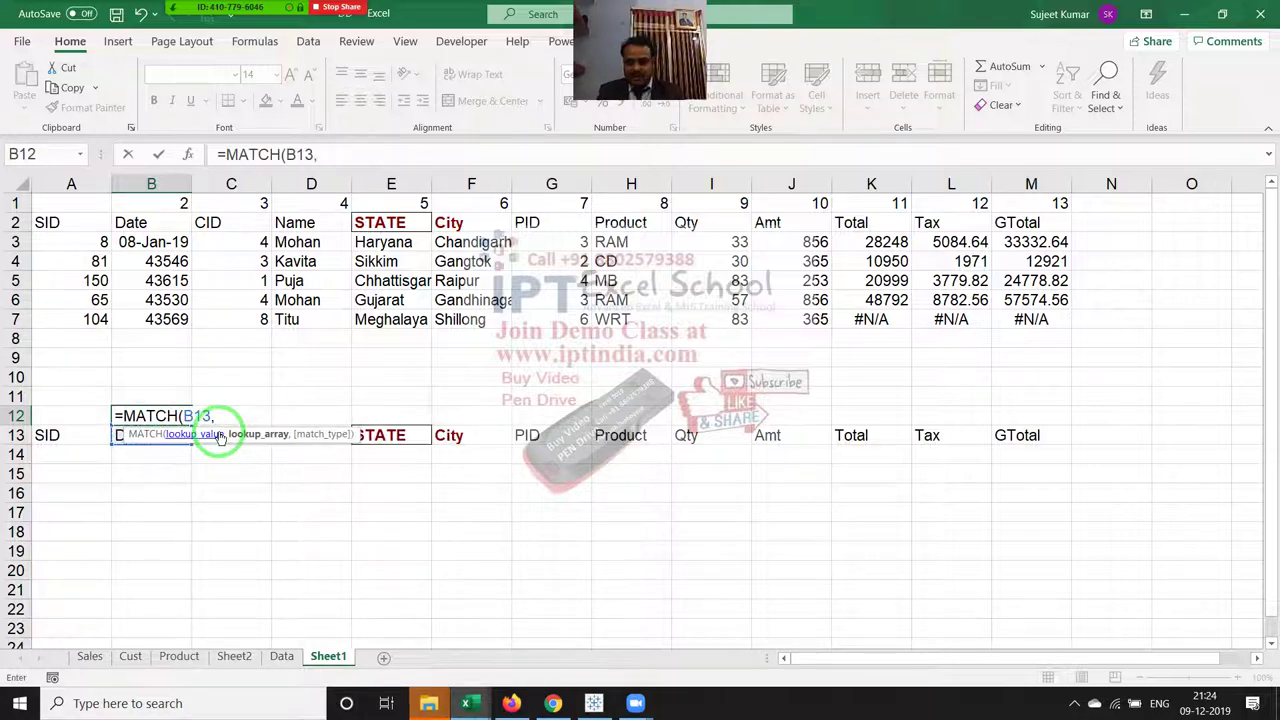
left_click(281, 656)
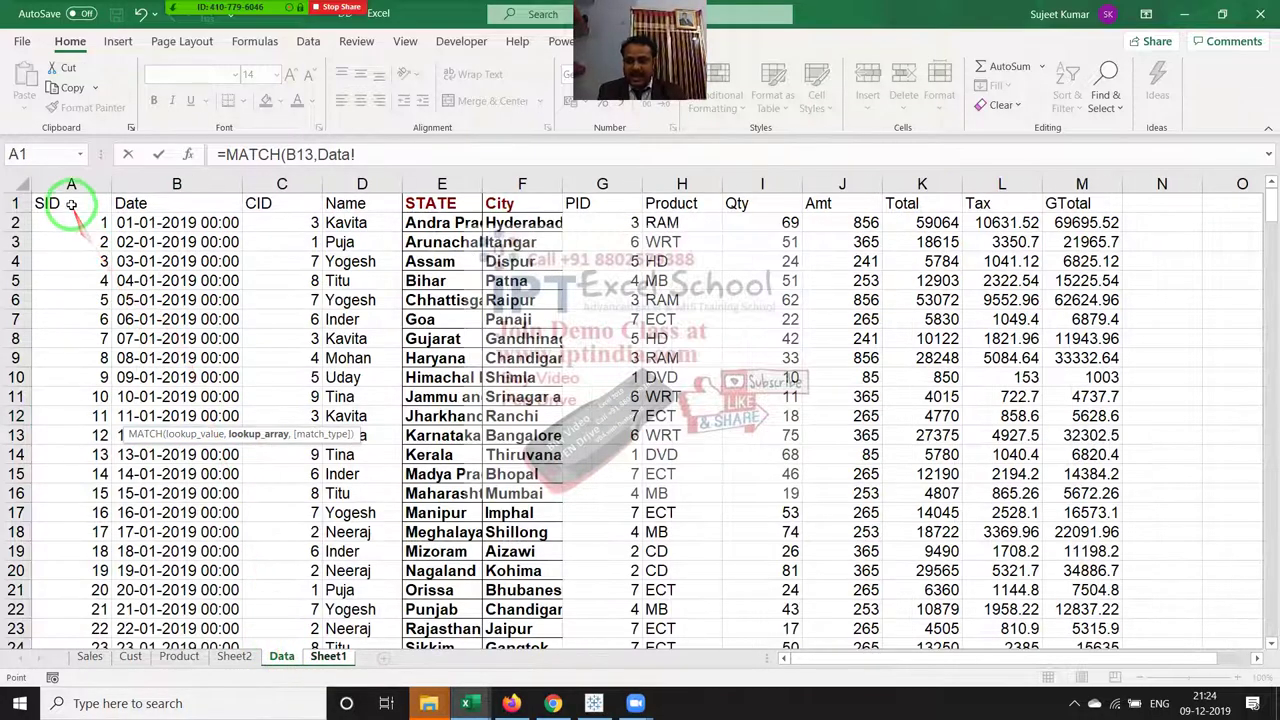
left_click_drag(50, 203, 1064, 203)
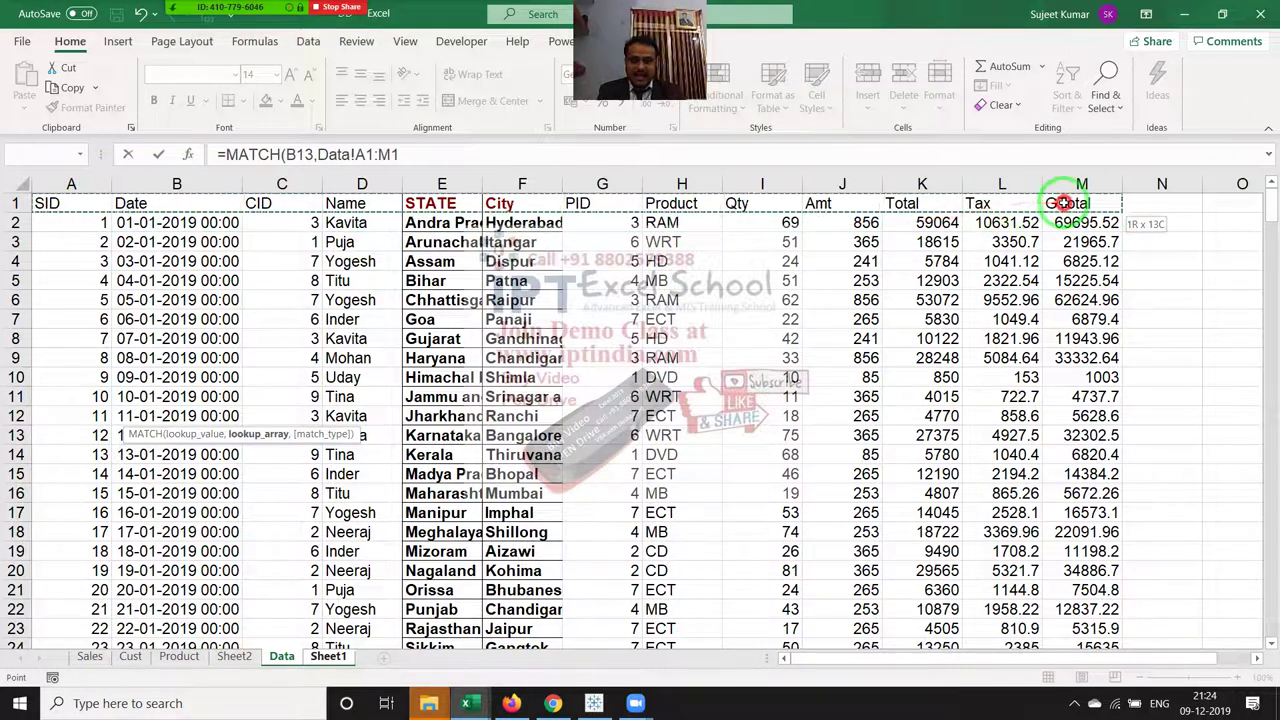
type(",")
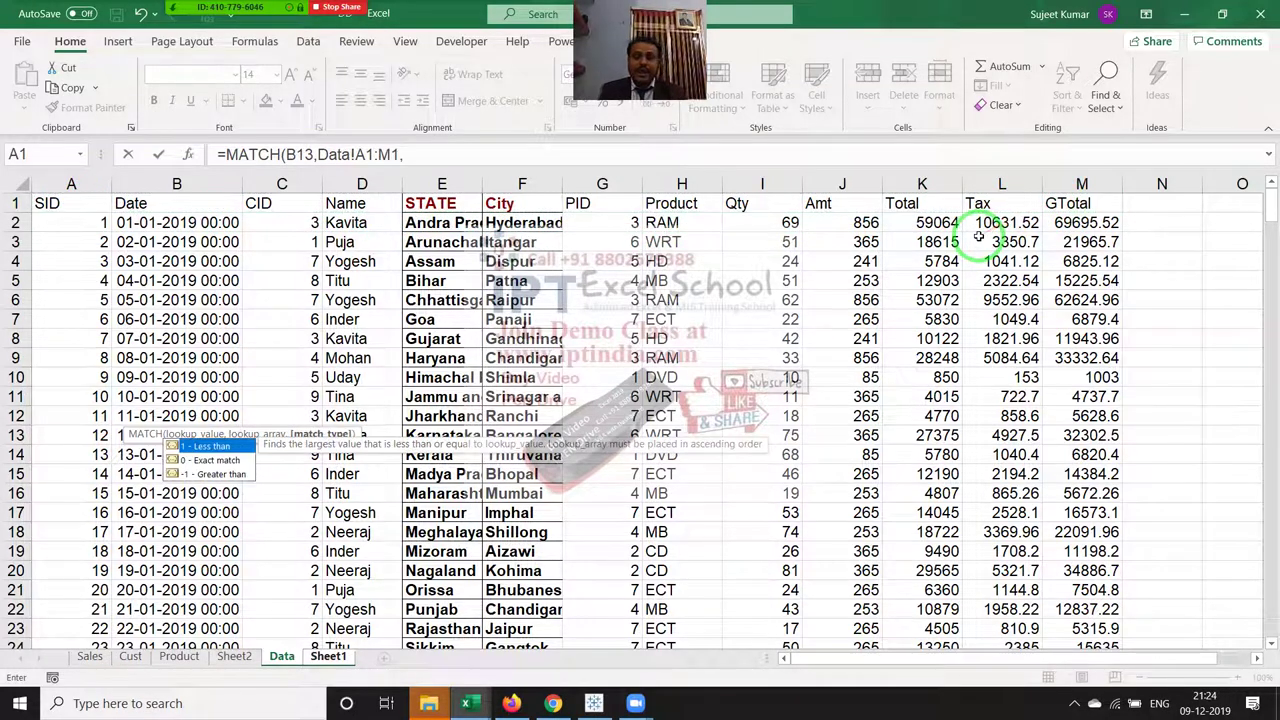
type("0)")
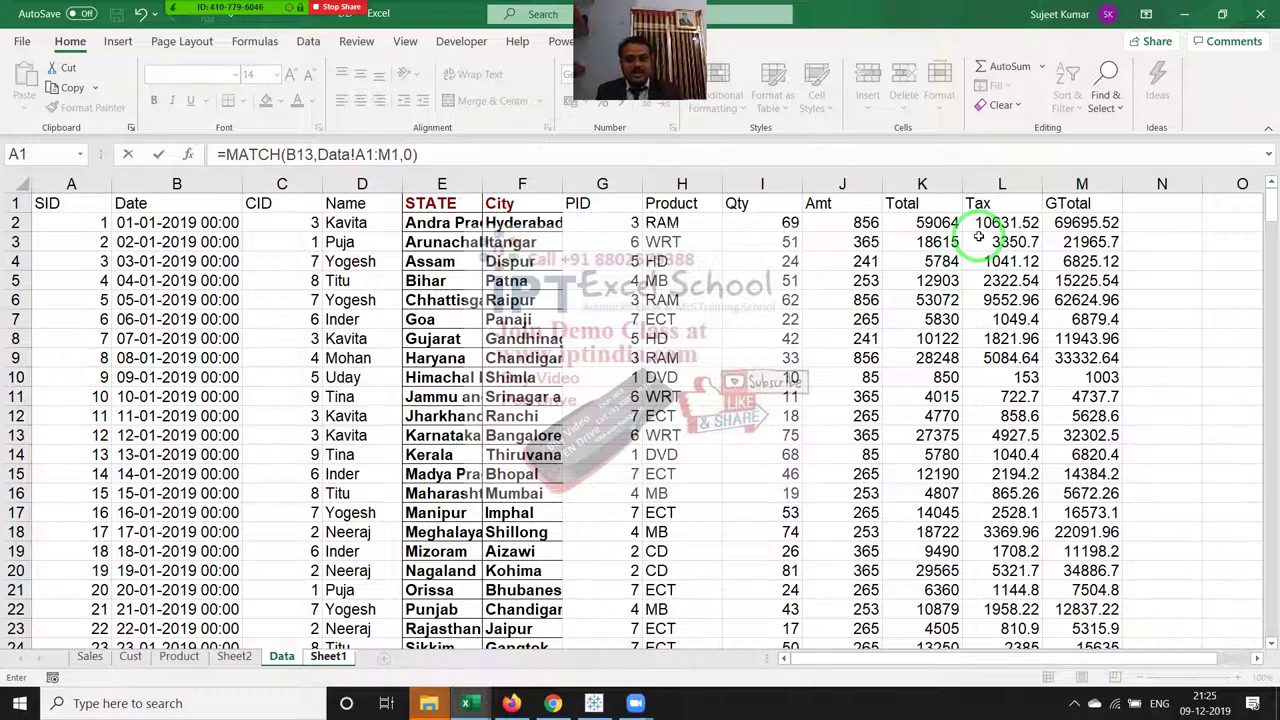
key("Return")
key("Up")
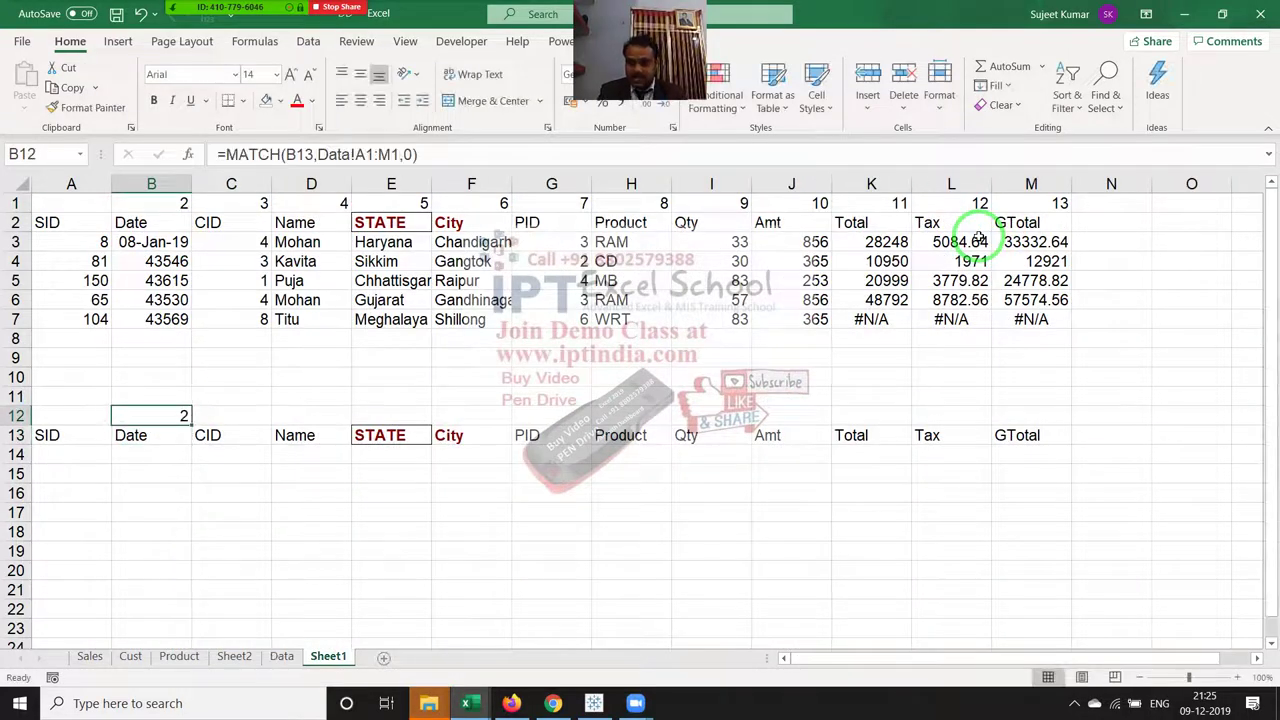
key("ctrl+Page_Up")
key("Down")
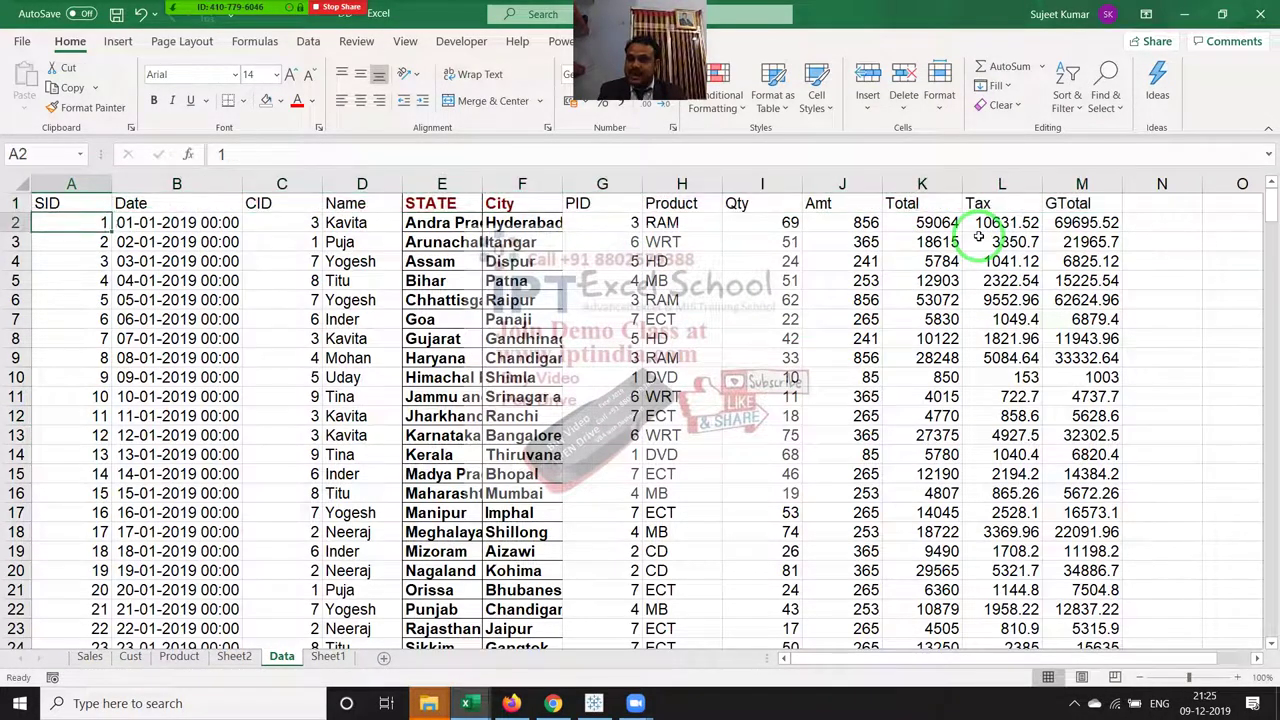
key("Up")
key("Right")
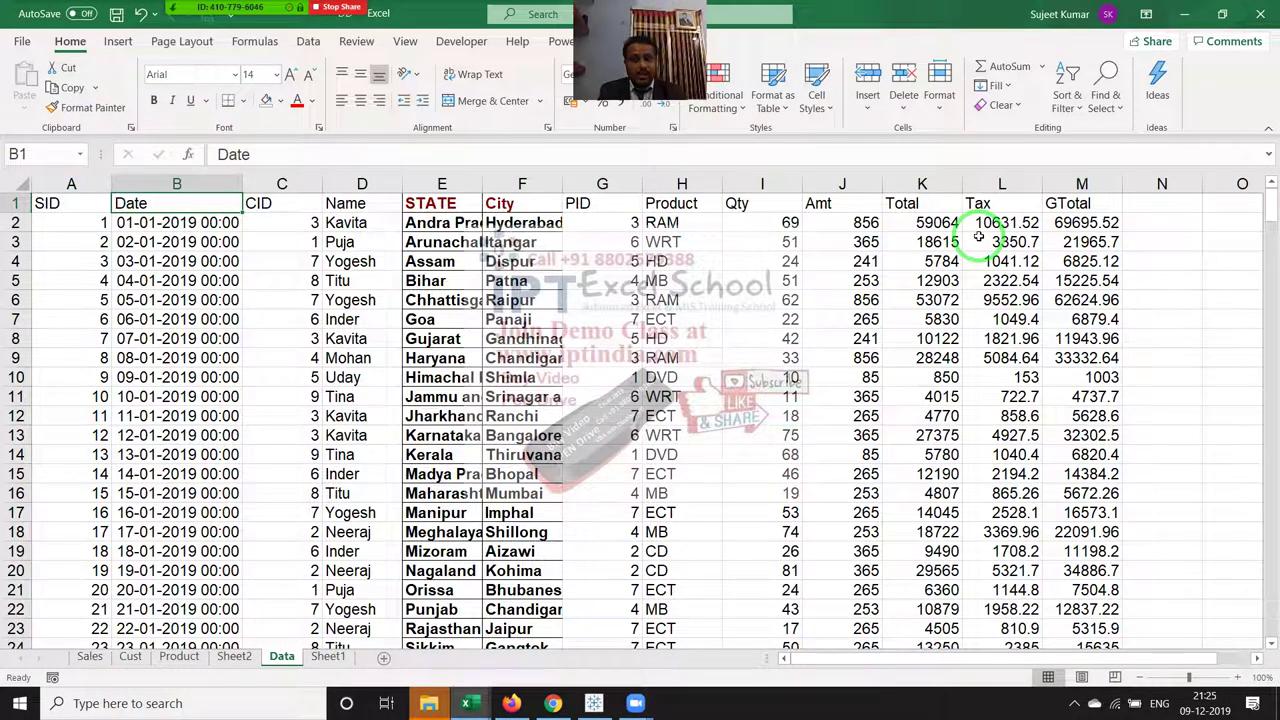
key("Left")
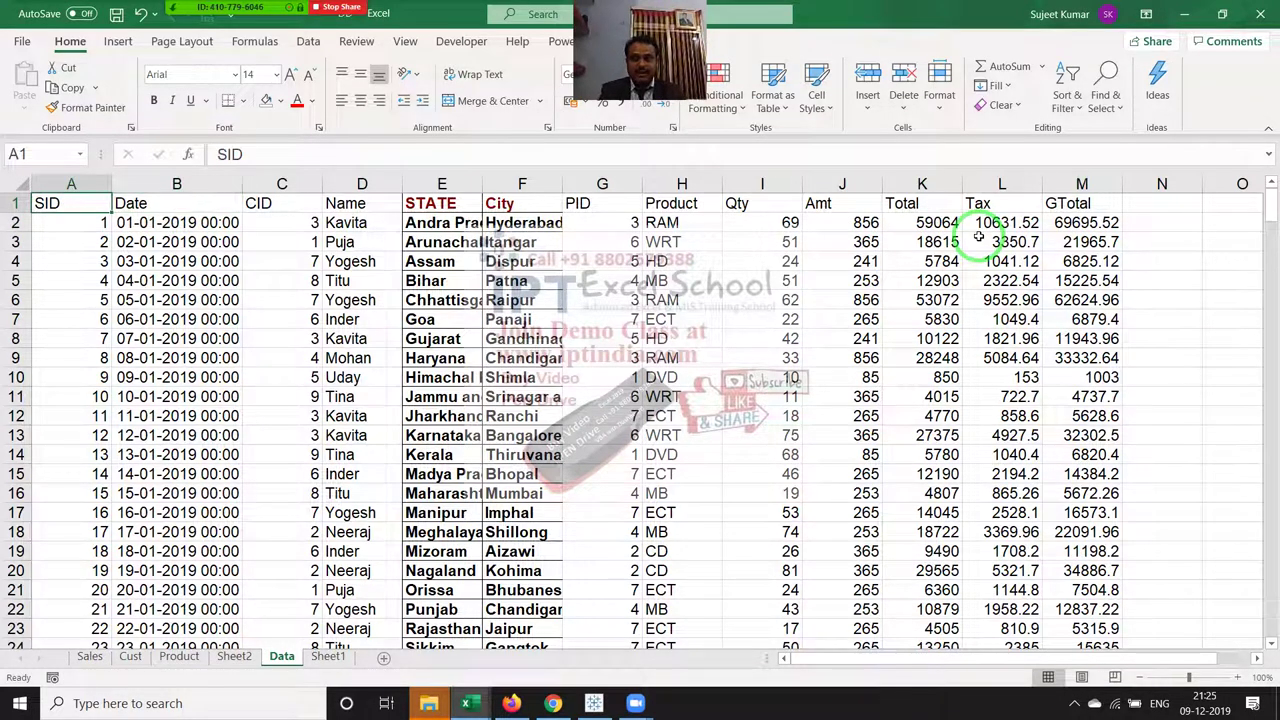
key("ctrl+space")
key("ctrl+shift+plus")
key("ctrl+shift+plus")
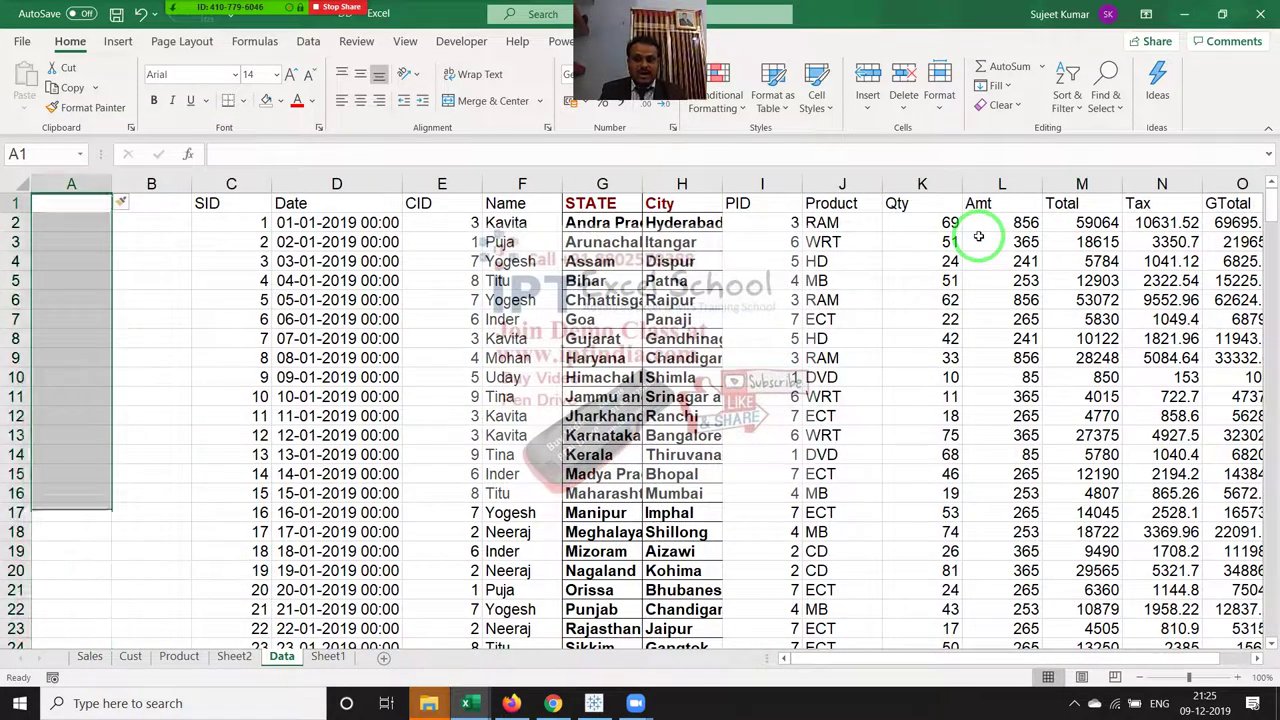
key("ctrl+Page_Down")
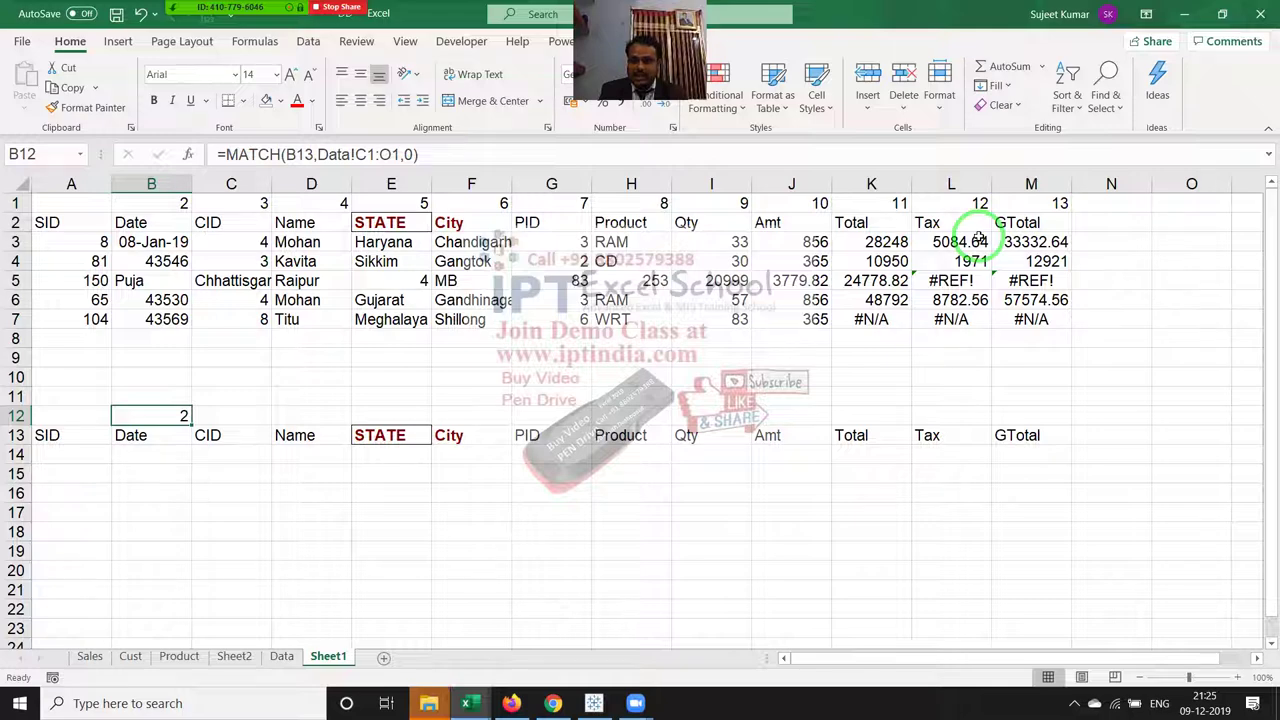
key("ctrl+Page_Up")
key("ctrl+Page_Down")
key("F2")
left_click_drag(764, 266, 800, 365)
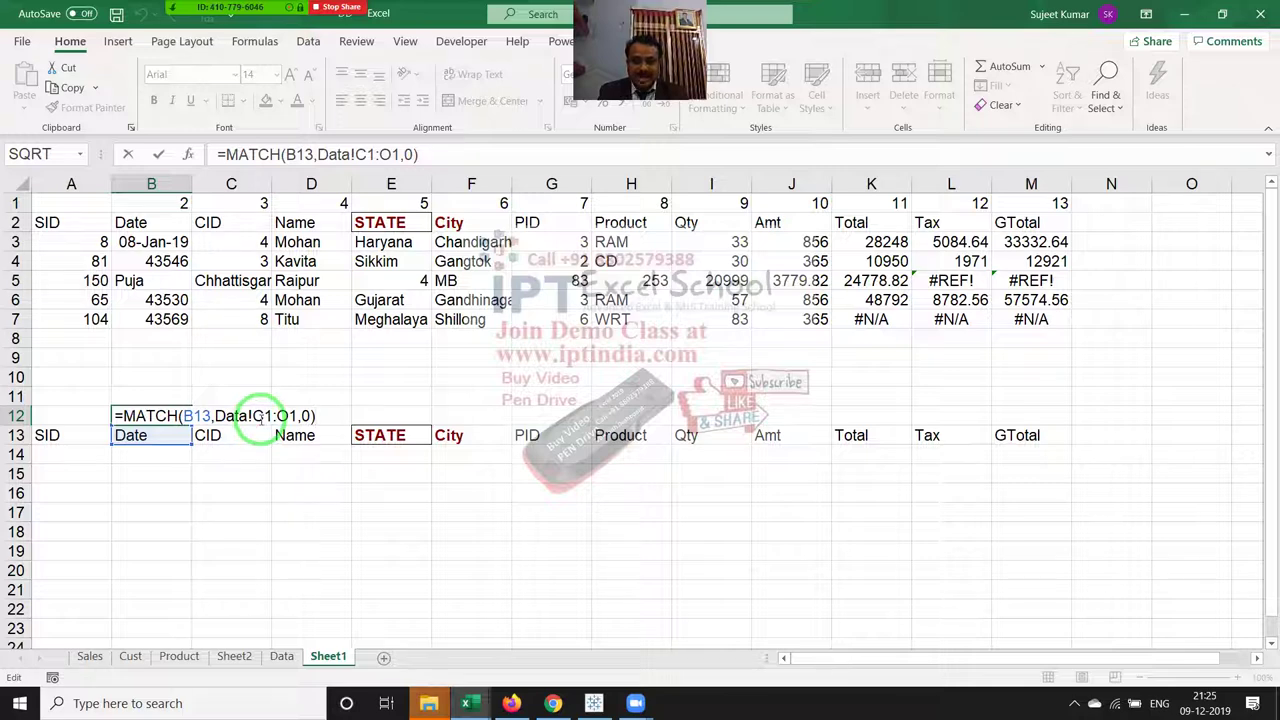
key("ctrl+Return")
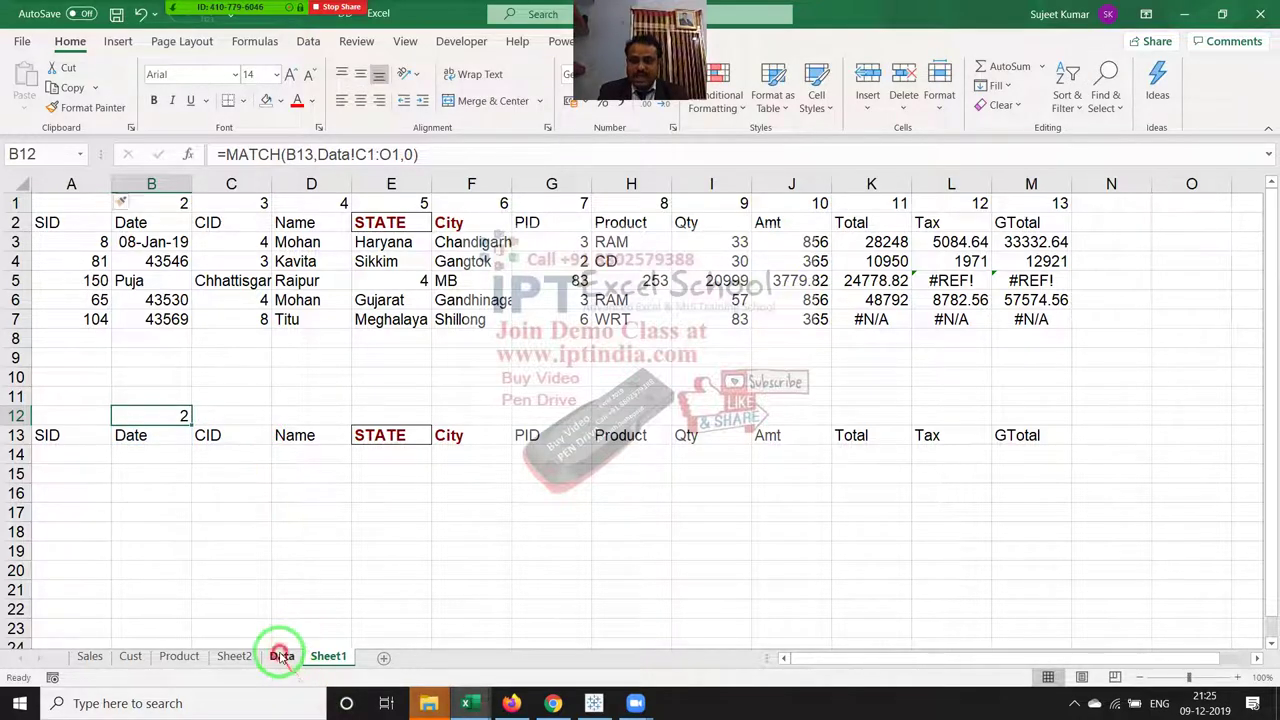
left_click(281, 656)
left_click(218, 205)
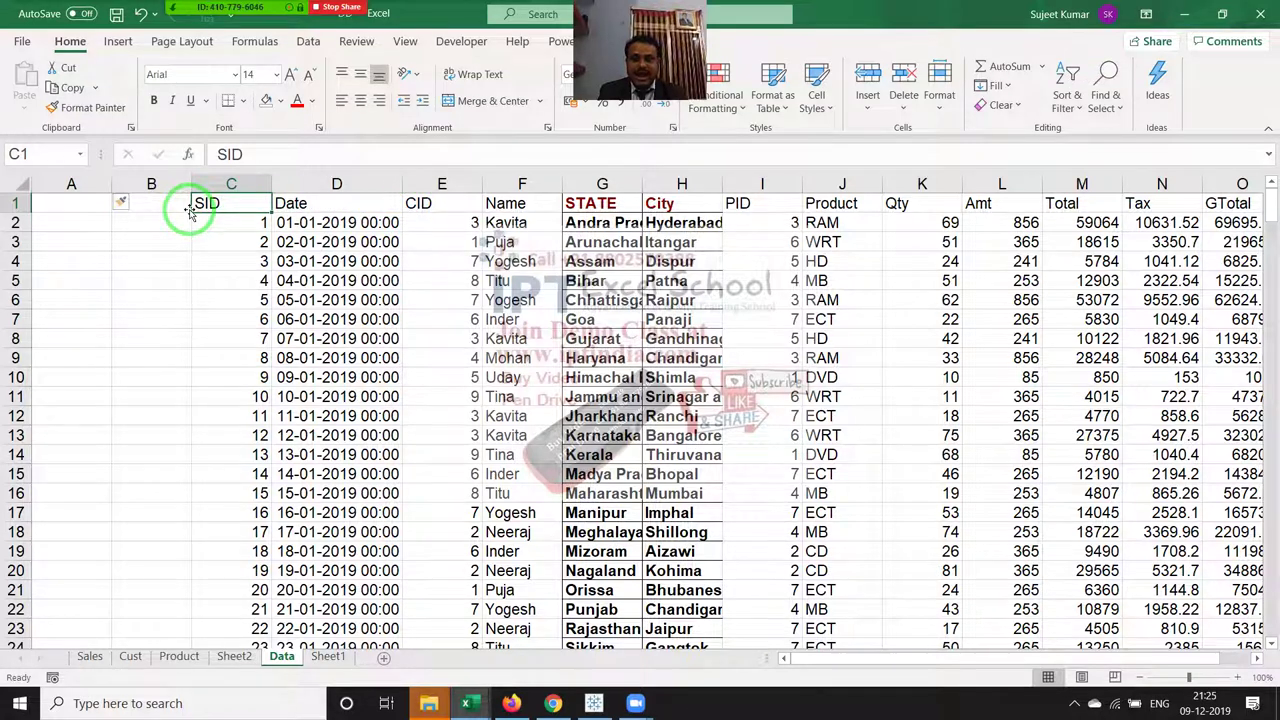
key("Right")
key("Home")
key("ctrl+space")
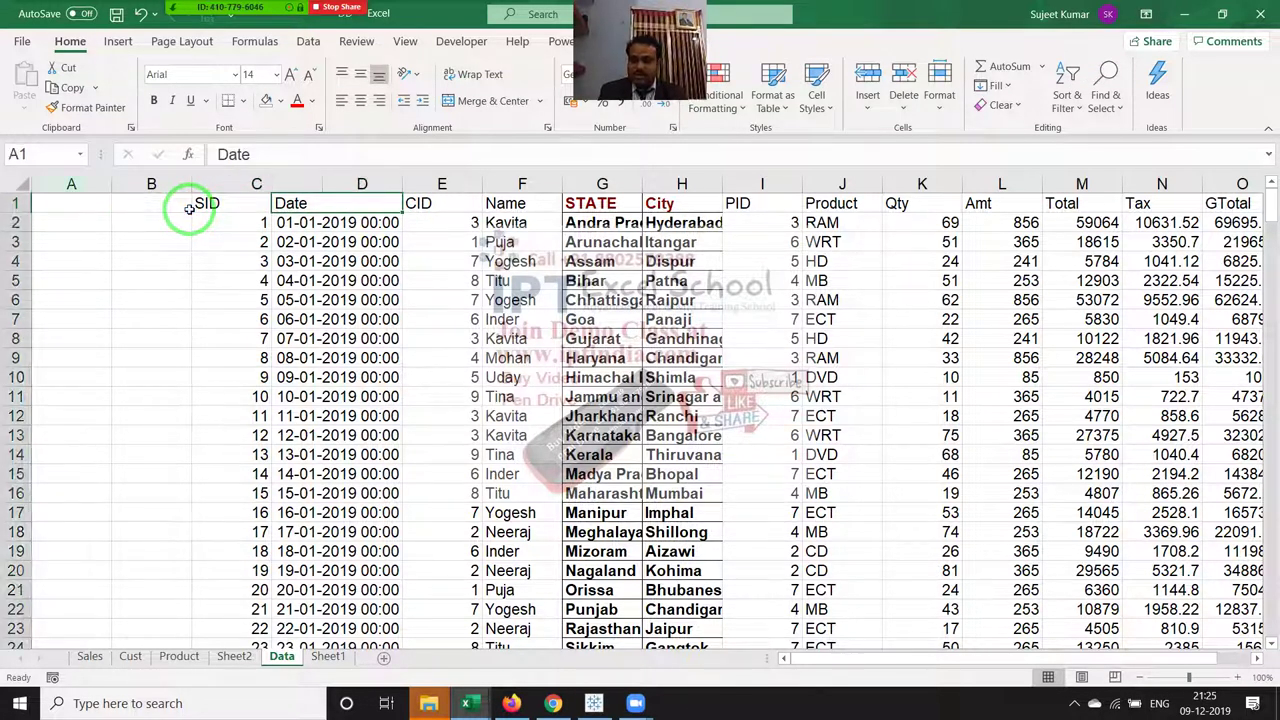
key("ctrl+minus")
key("ctrl+minus")
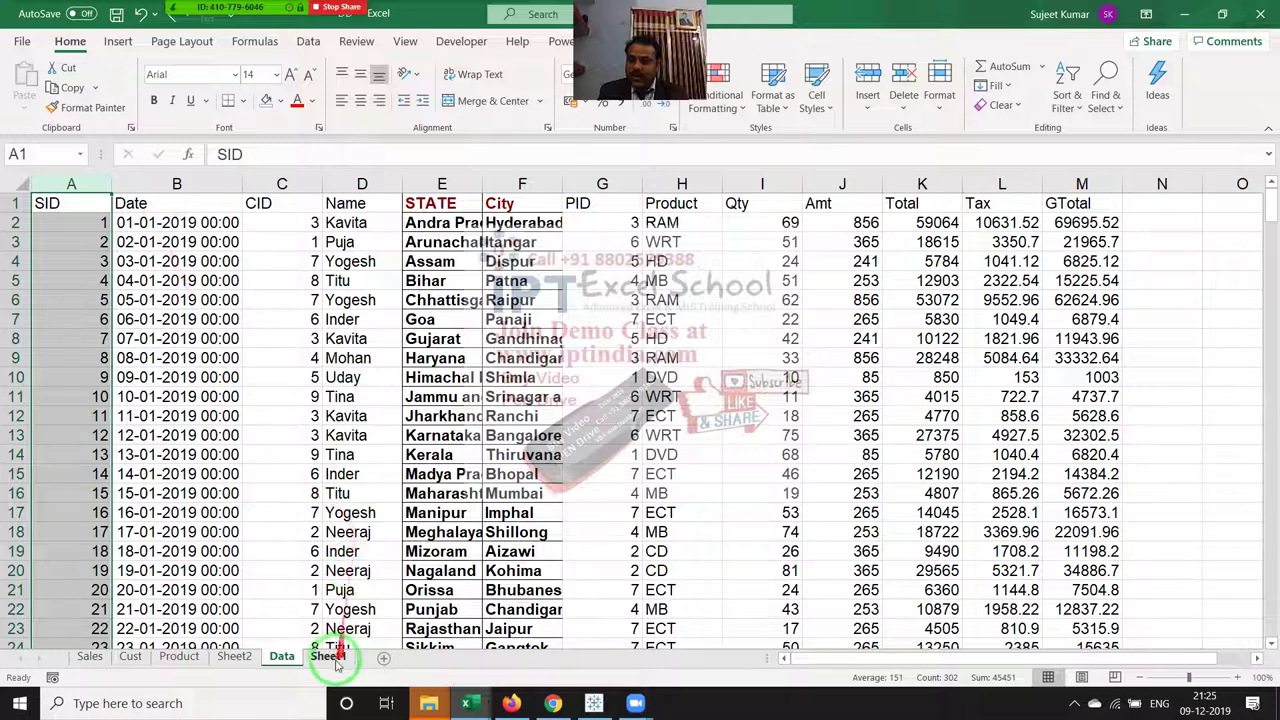
left_click(328, 657)
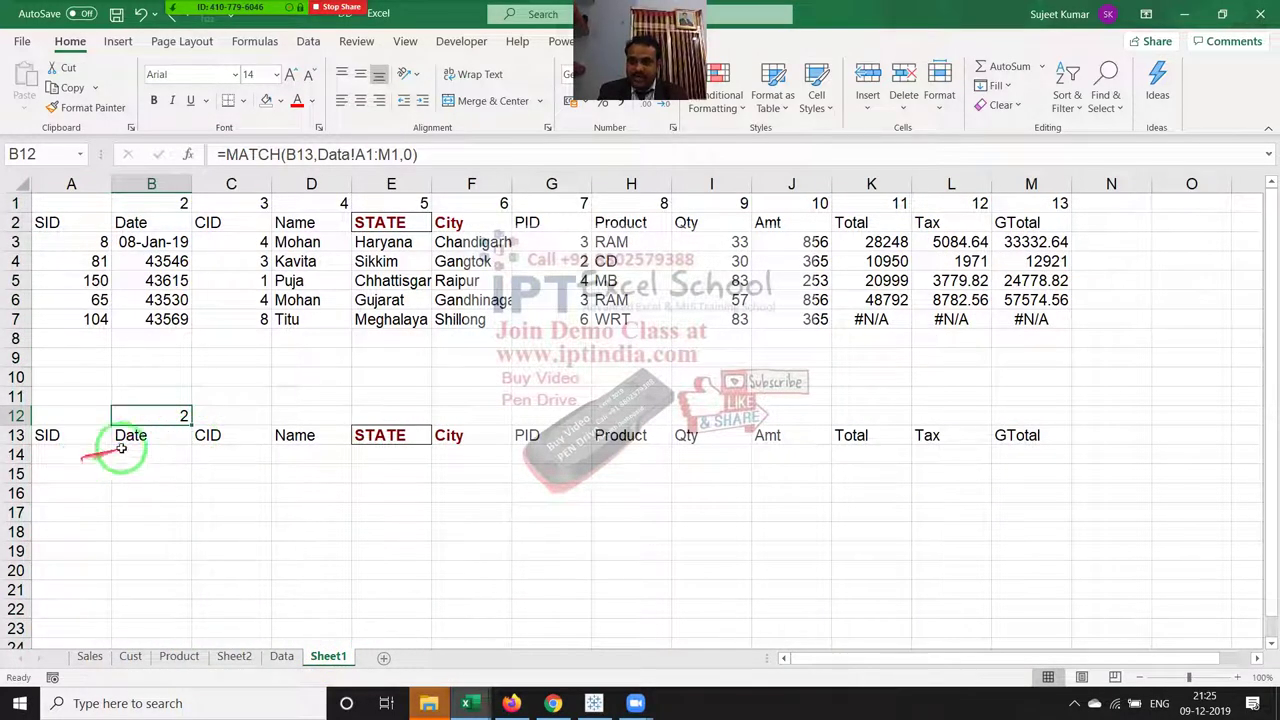
Step: Discard the stray entry in A14 and move to A12 next to B12's MATCH formula
left_click(144, 430)
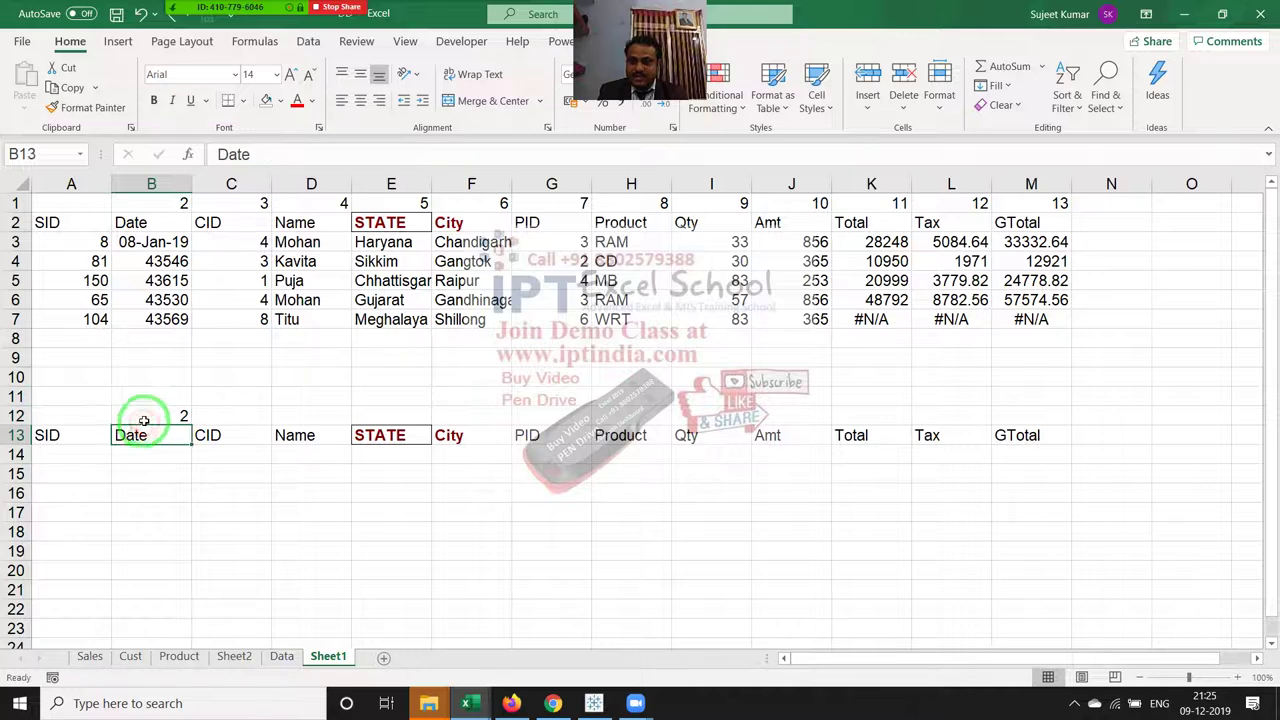
left_click(86, 456)
type("=V")
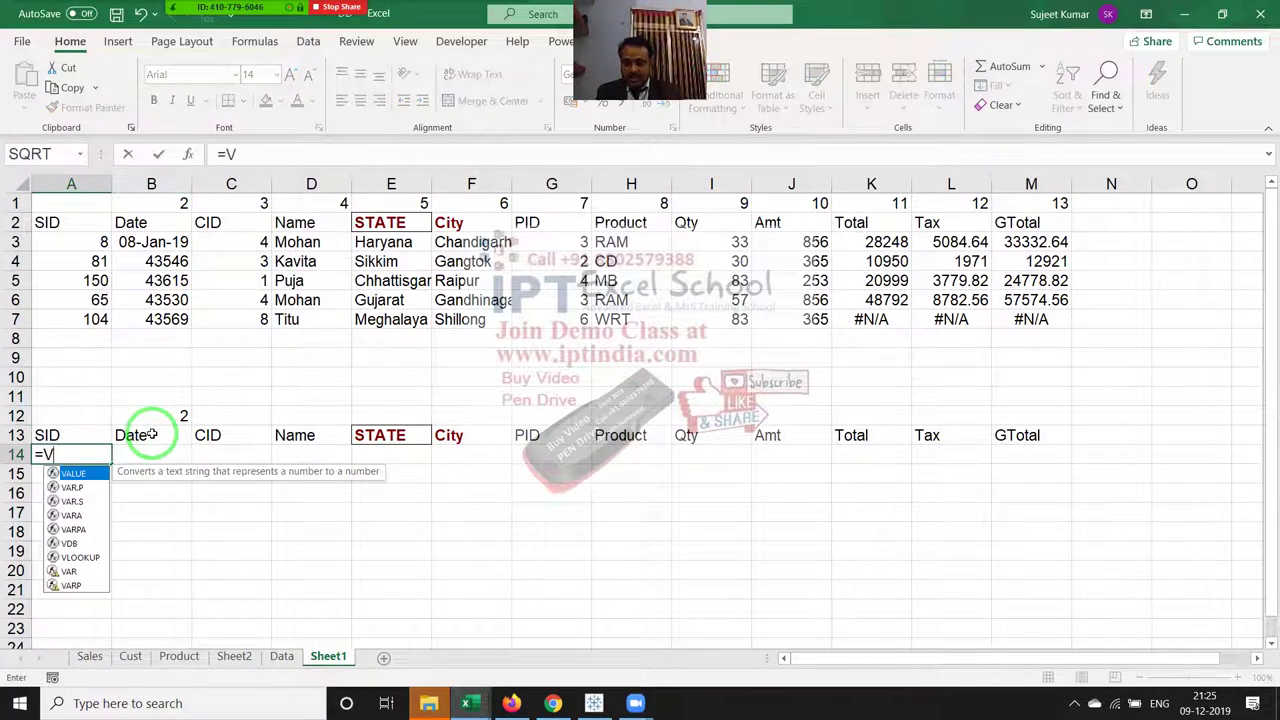
key("Escape")
key("Escape")
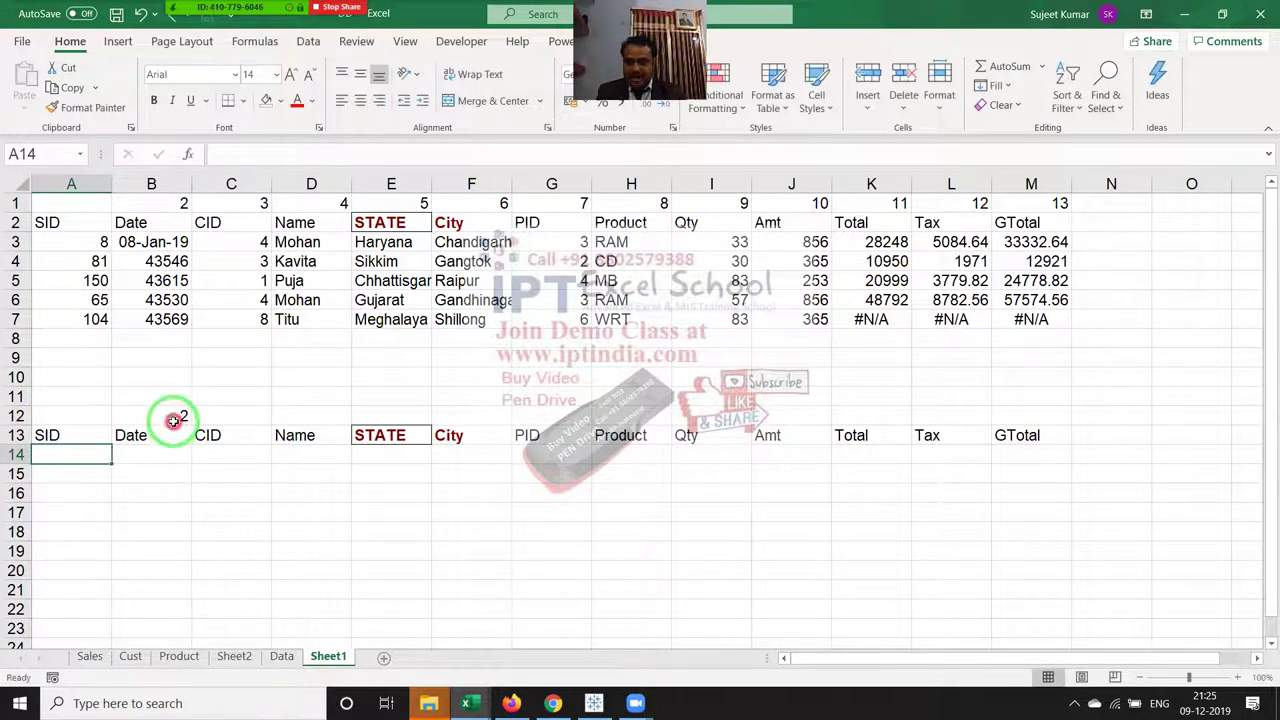
left_click(173, 419)
key("ctrl+c")
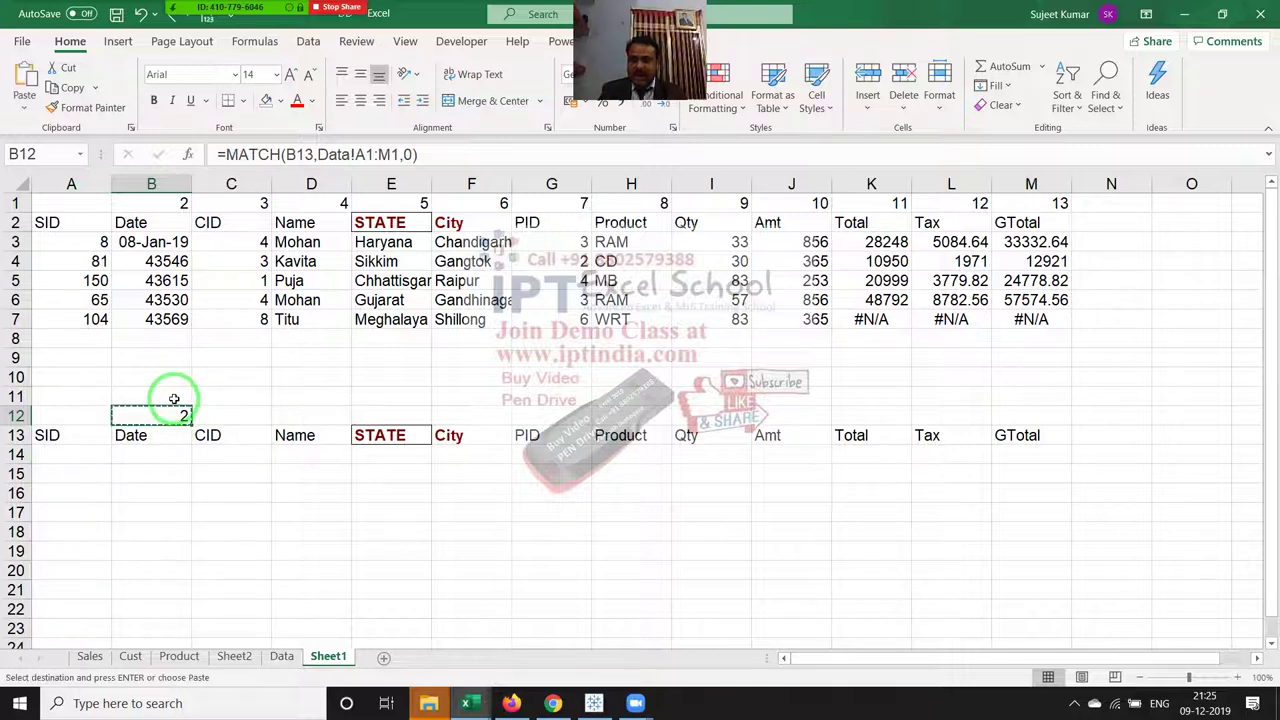
key("Escape")
key("Left")
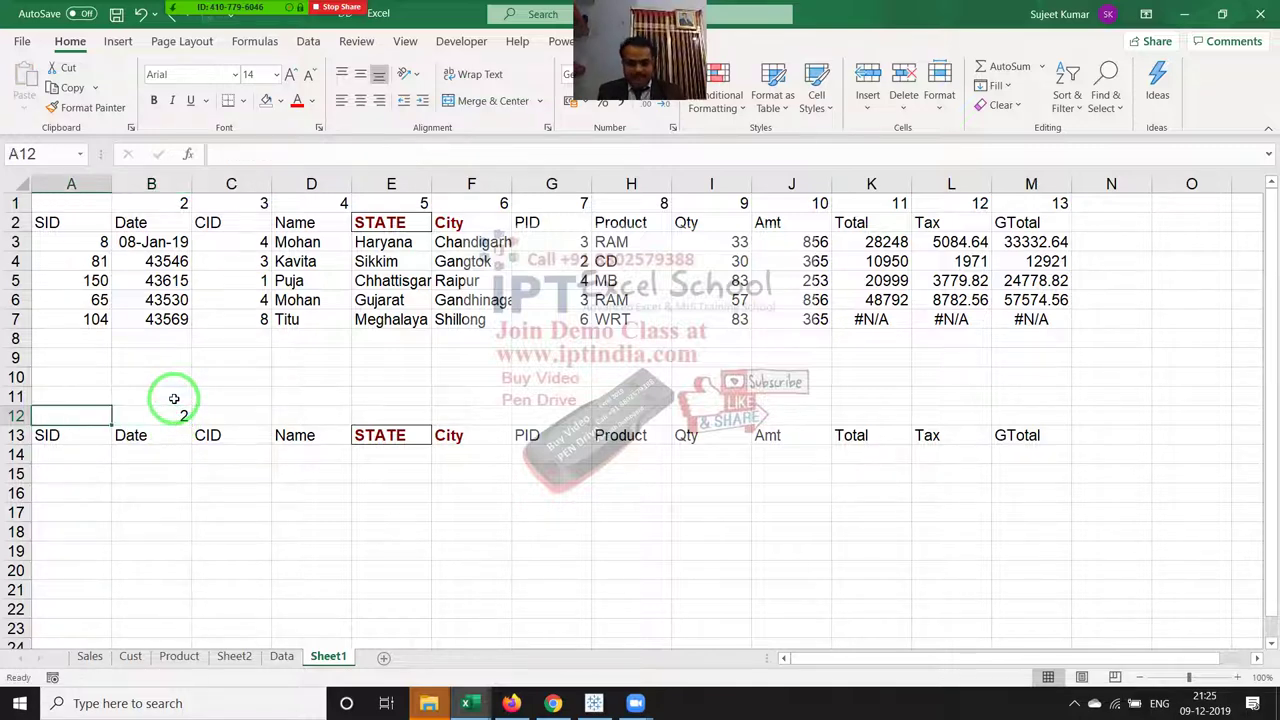
Step: Enter =MATCH(A13,Data!1:1,0) in A12, returning 1 for the SID heading
type("=M")
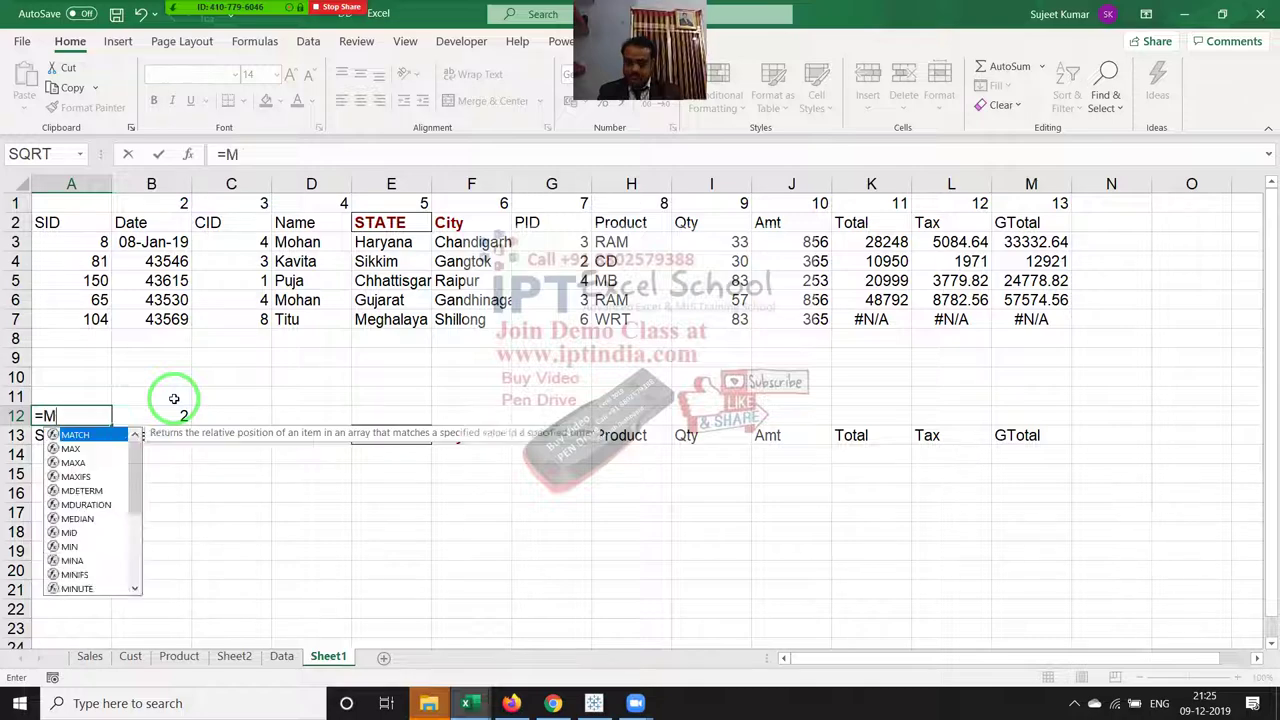
type("ATCH(")
key("Down")
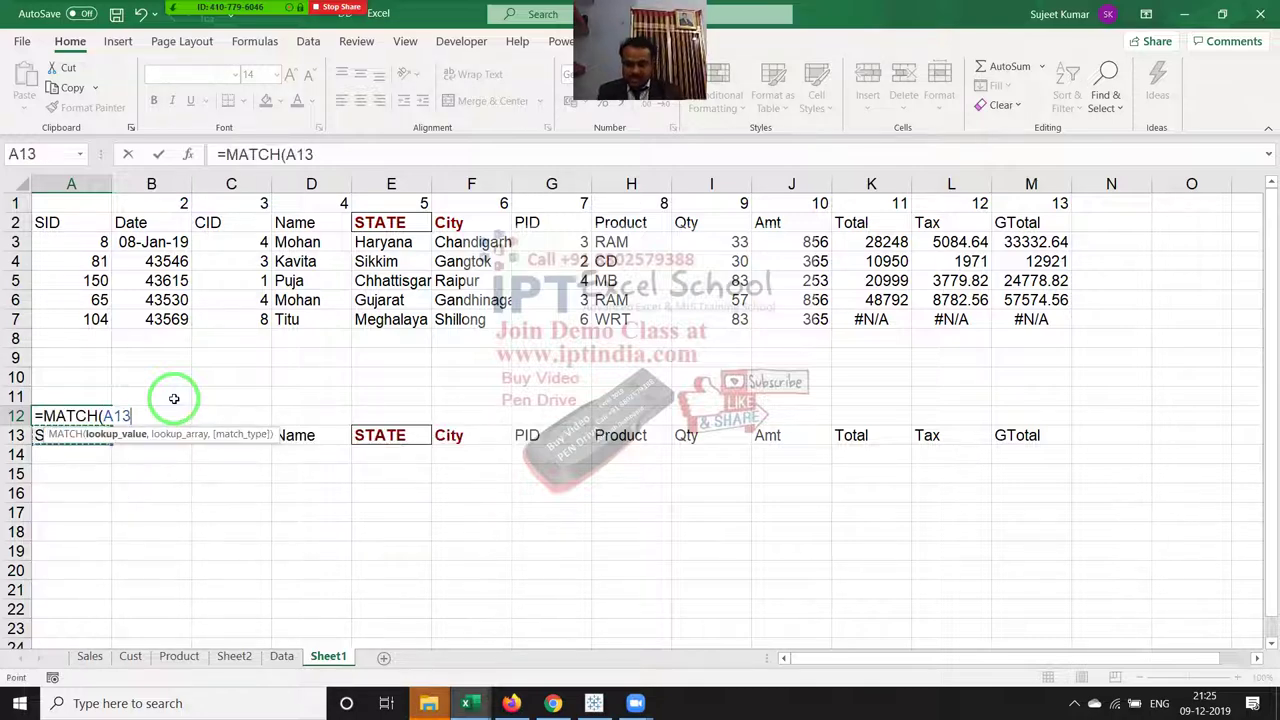
type(",")
left_click(282, 657)
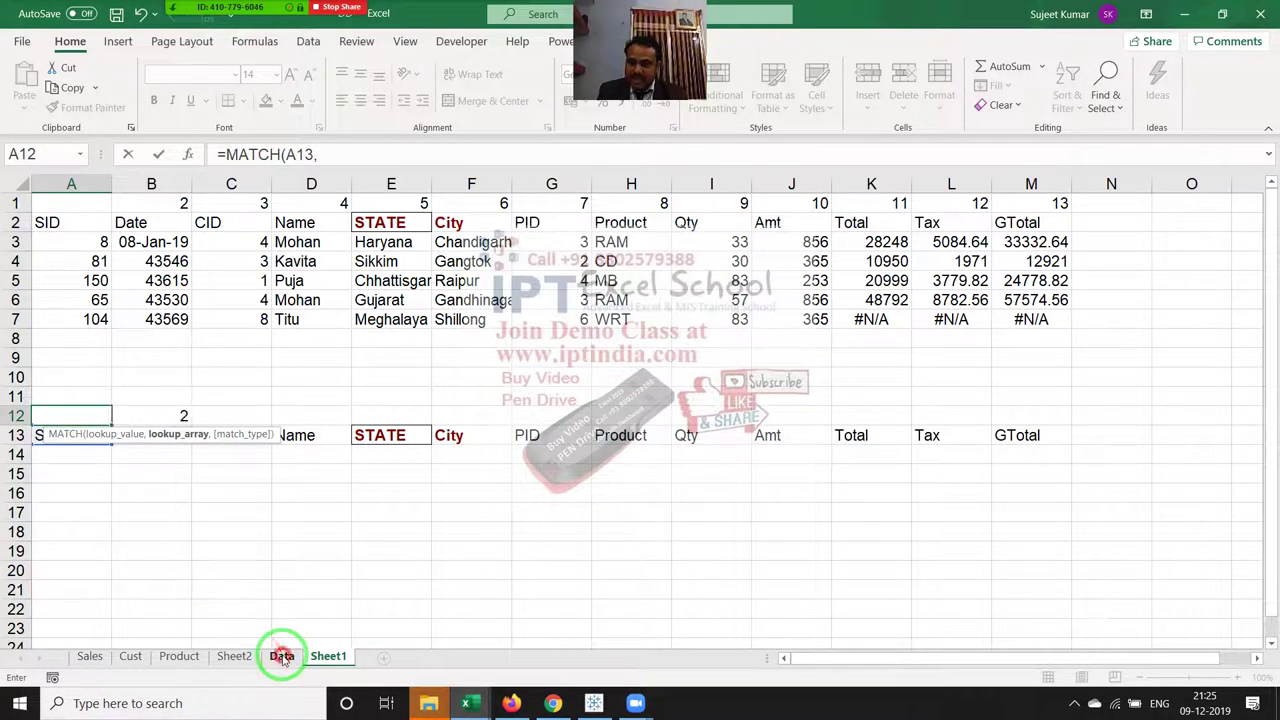
left_click(12, 203)
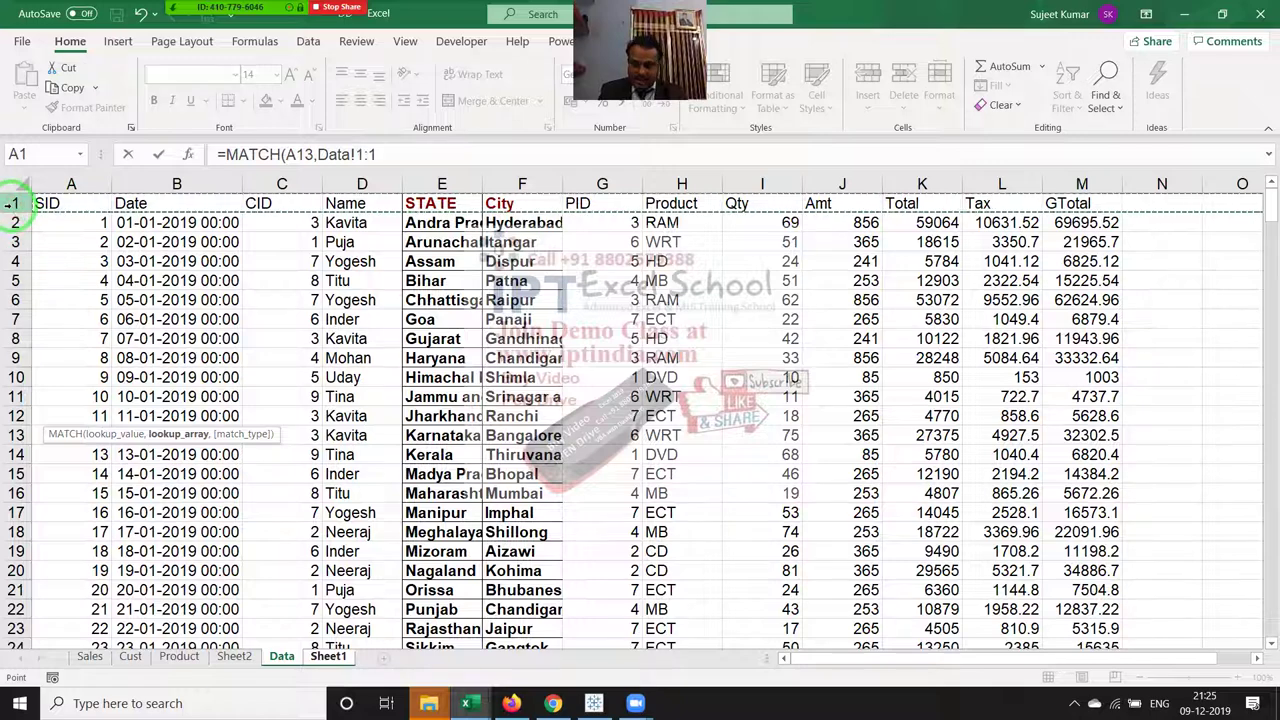
type(",")
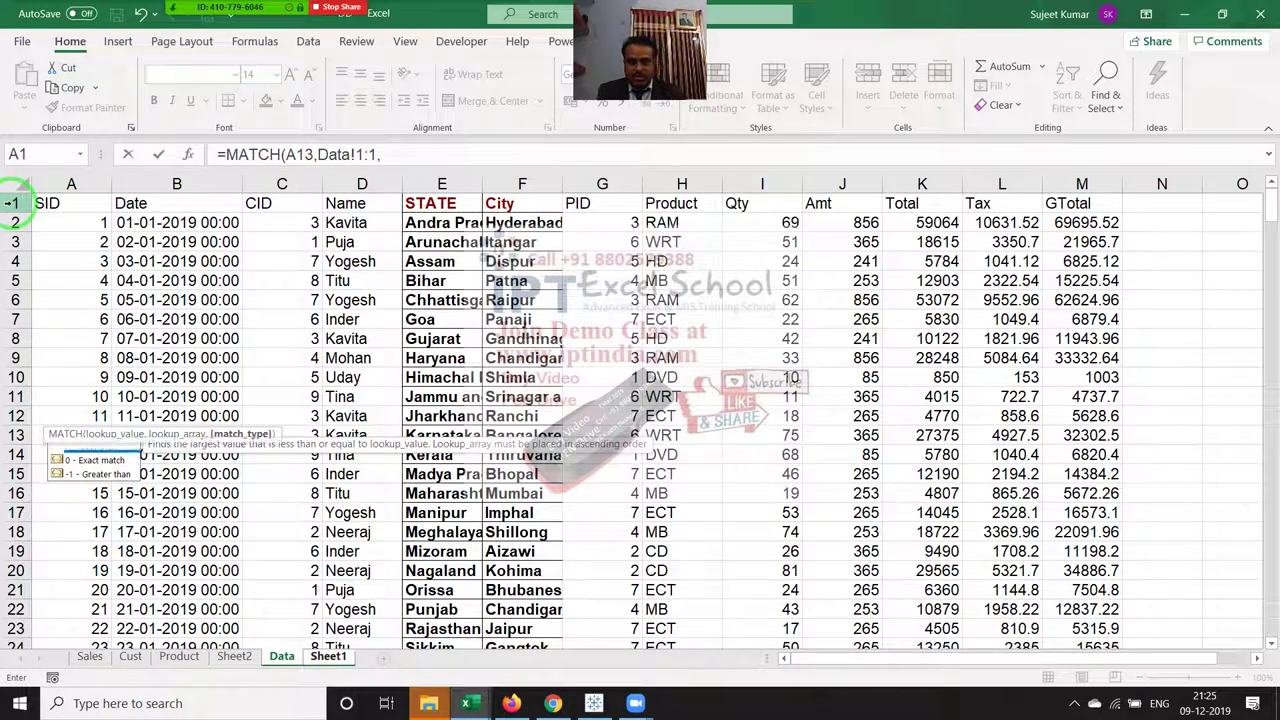
type("0)")
key("Return")
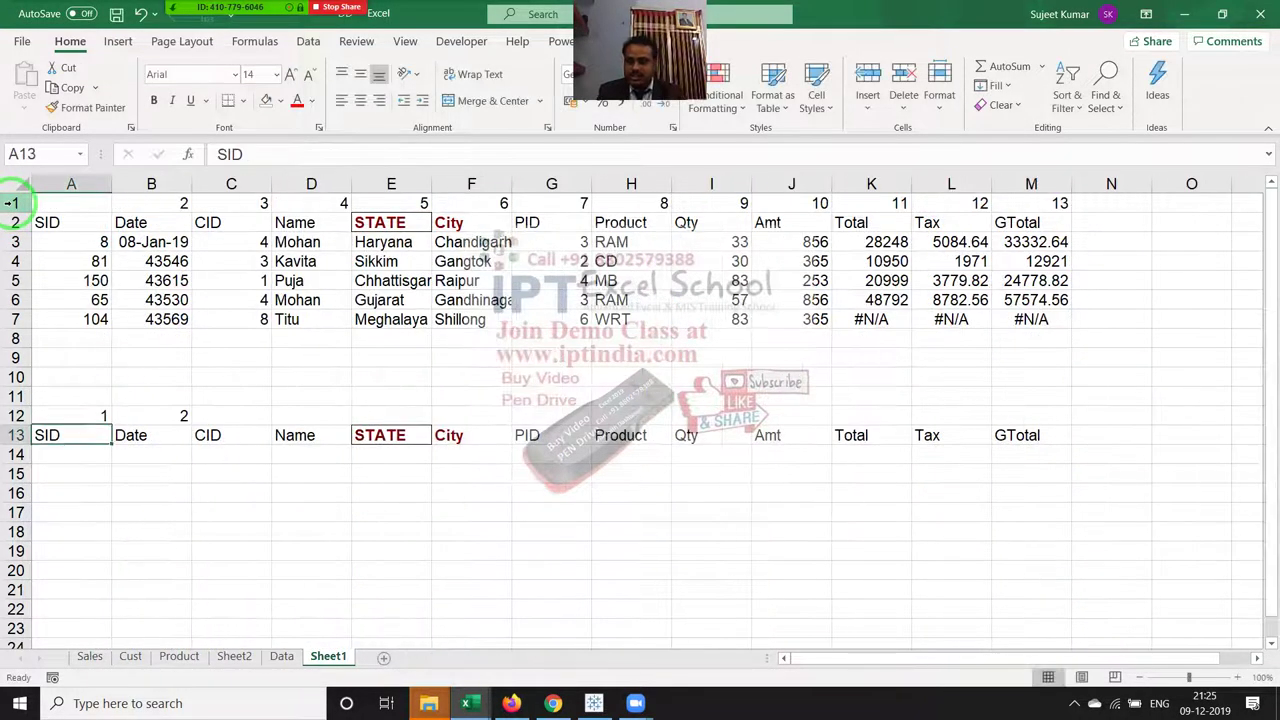
key("Down")
Step: Discard a started VLOOKUP and enter SID 41 in A14
type("=")
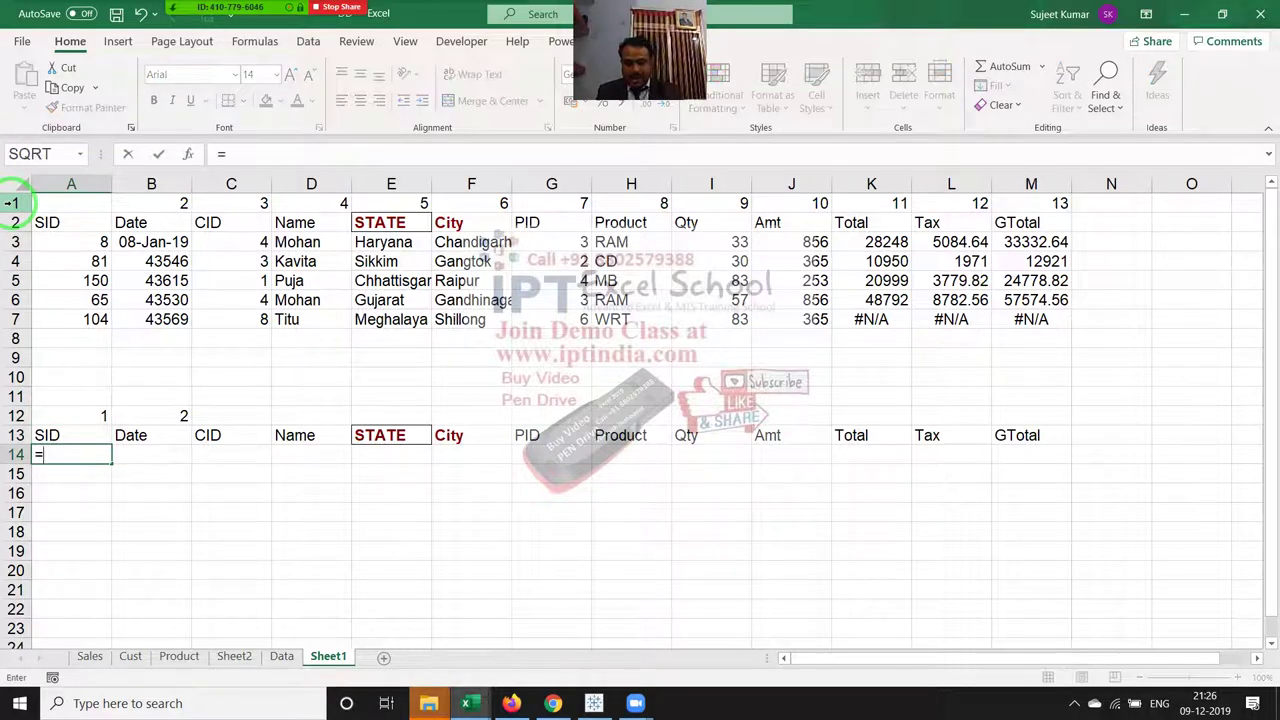
type("VL")
key("Tab")
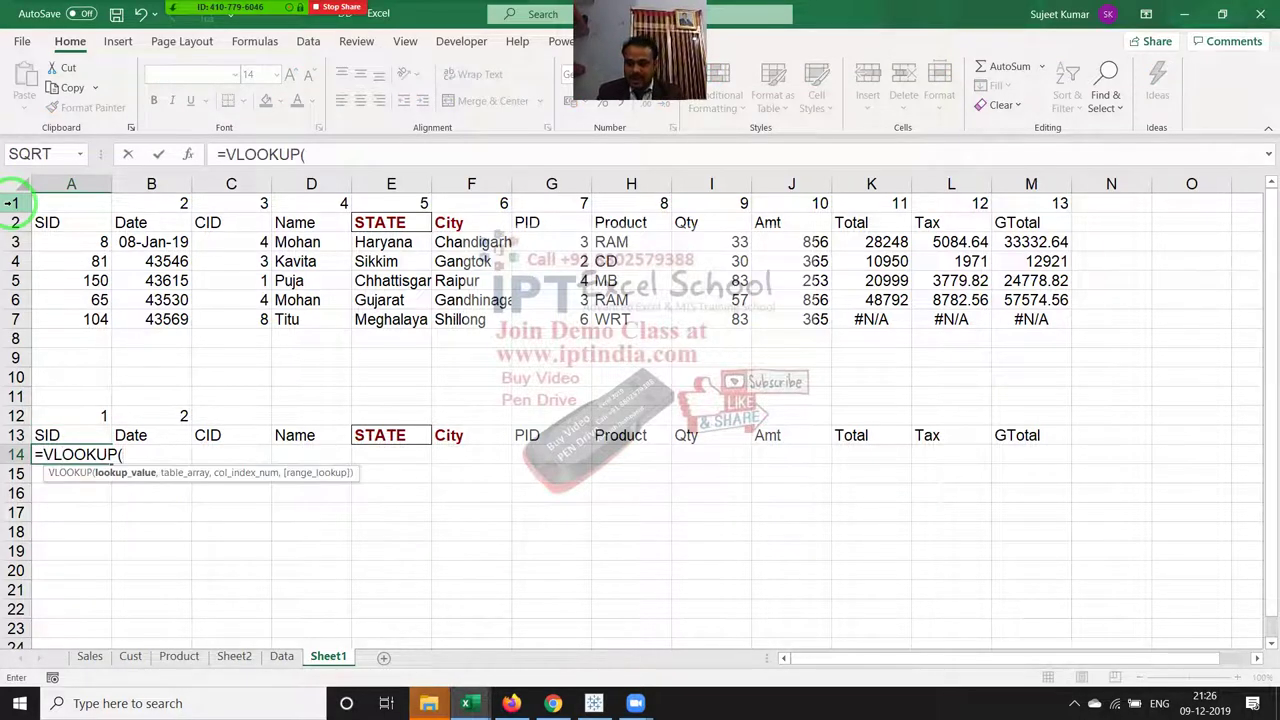
key("Escape")
type("41")
key("Tab")
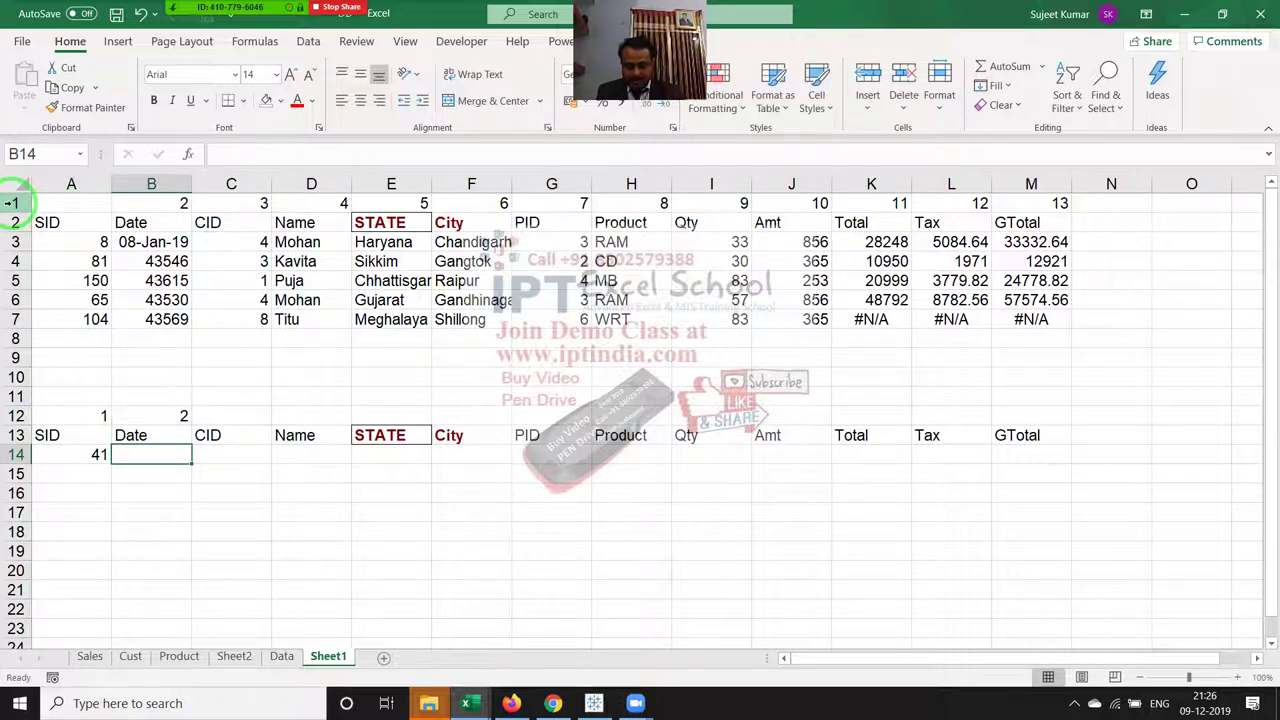
Step: Enter =VLOOKUP(A14,Data!A:M,2,0) in B14, returning the date 43506
type("=vl")
key("Tab")
key("Left")
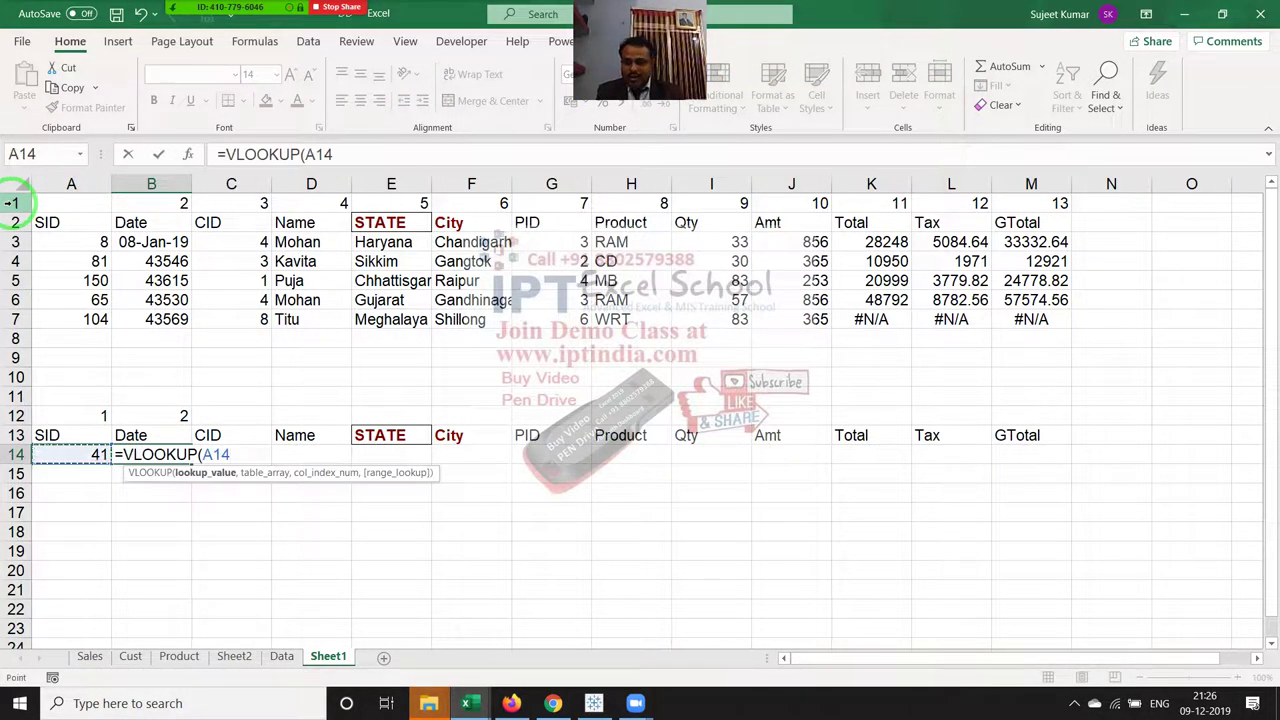
type(",")
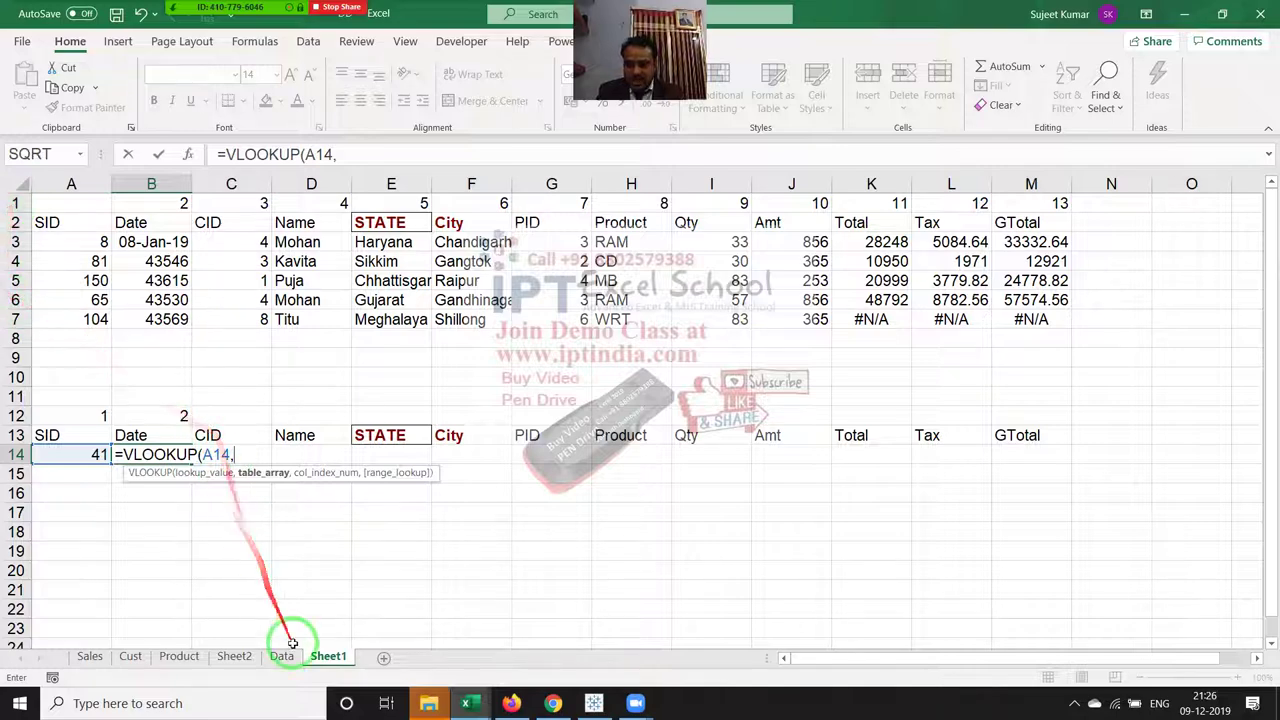
left_click(291, 664)
left_click_drag(60, 184, 1066, 162)
type(",2")
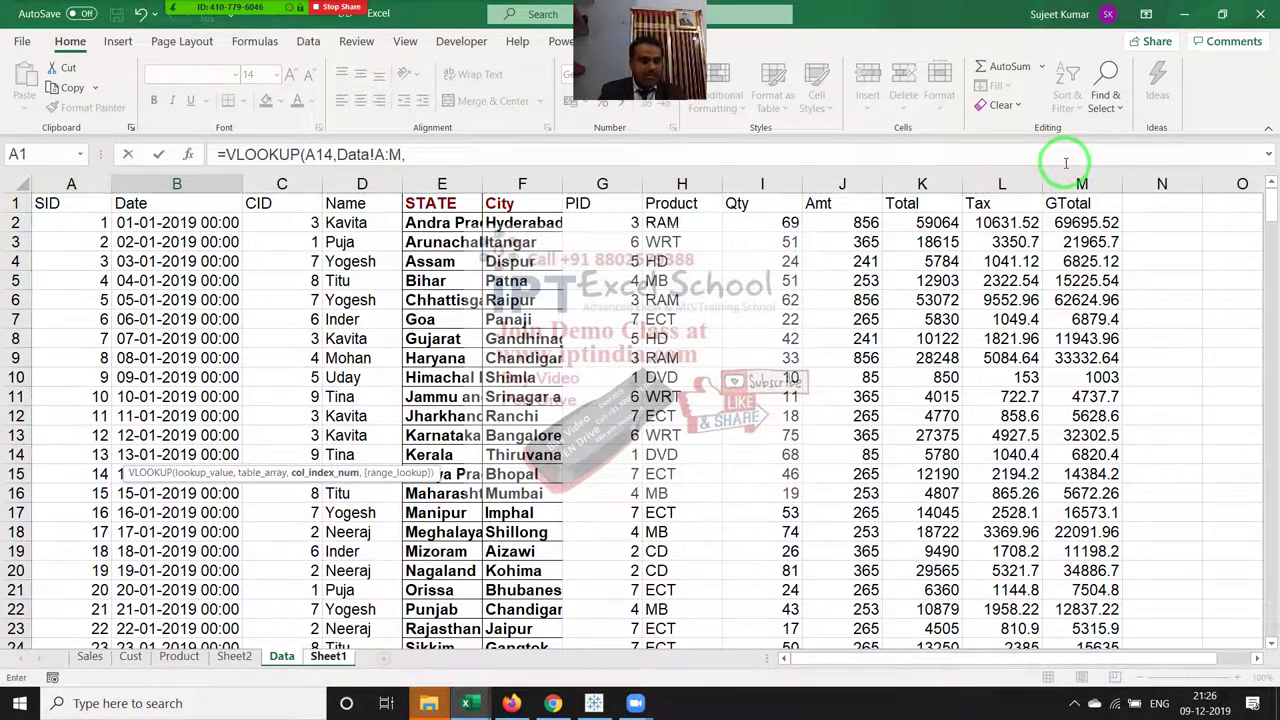
type(",0")
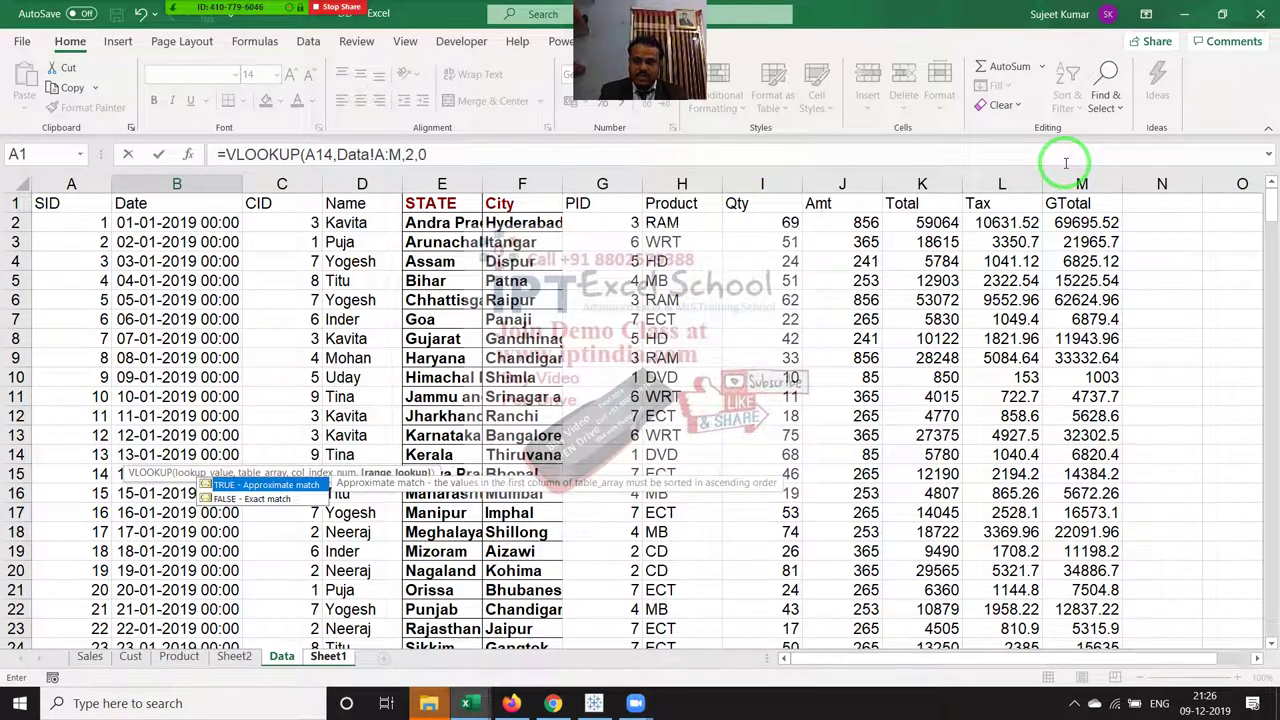
type(")")
key("Return")
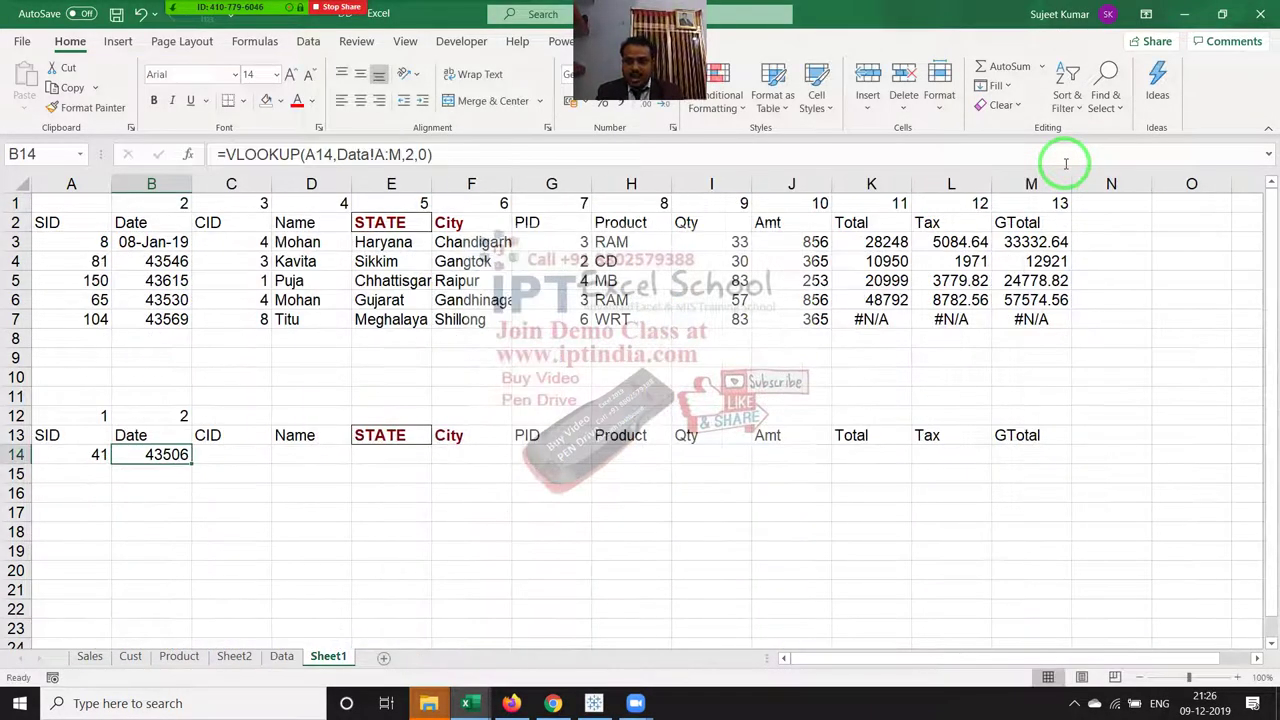
Step: Replace the fixed column 2 in B14's VLOOKUP with MATCH(B13,Data!A1:M1,0), still returning 43506
key("Up")
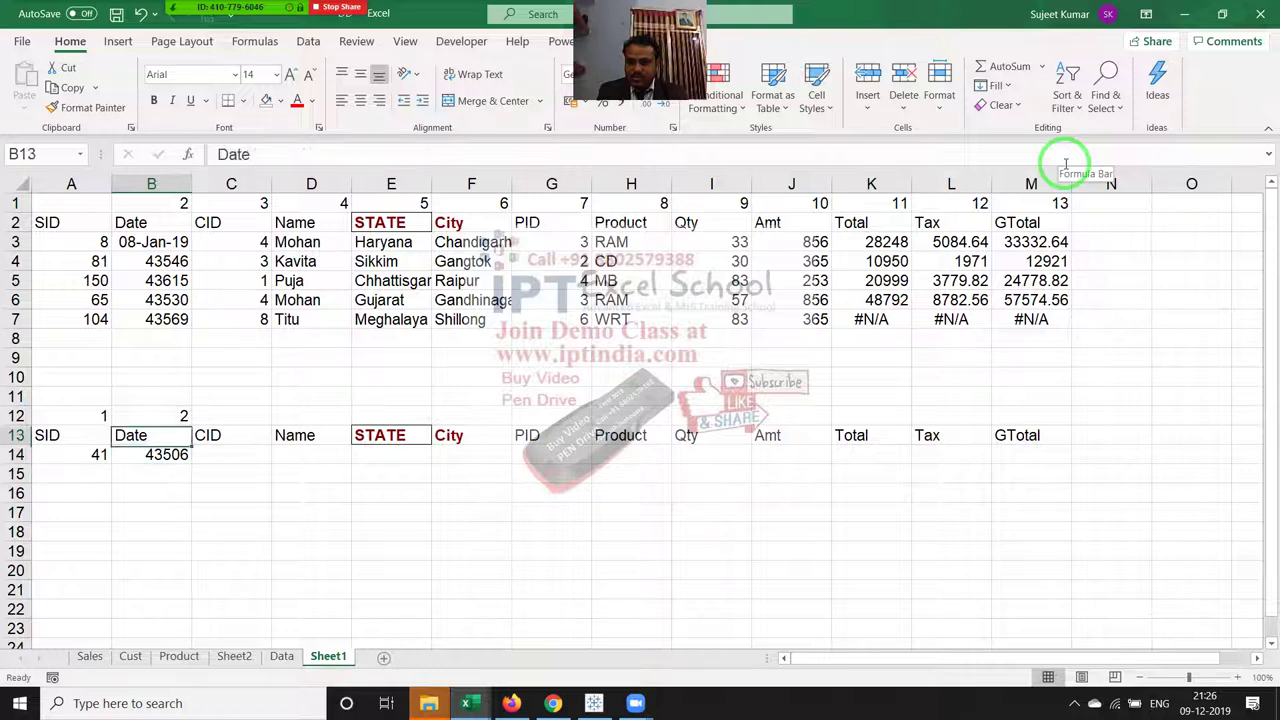
key("Up")
left_click_drag(848, 137, 455, 187)
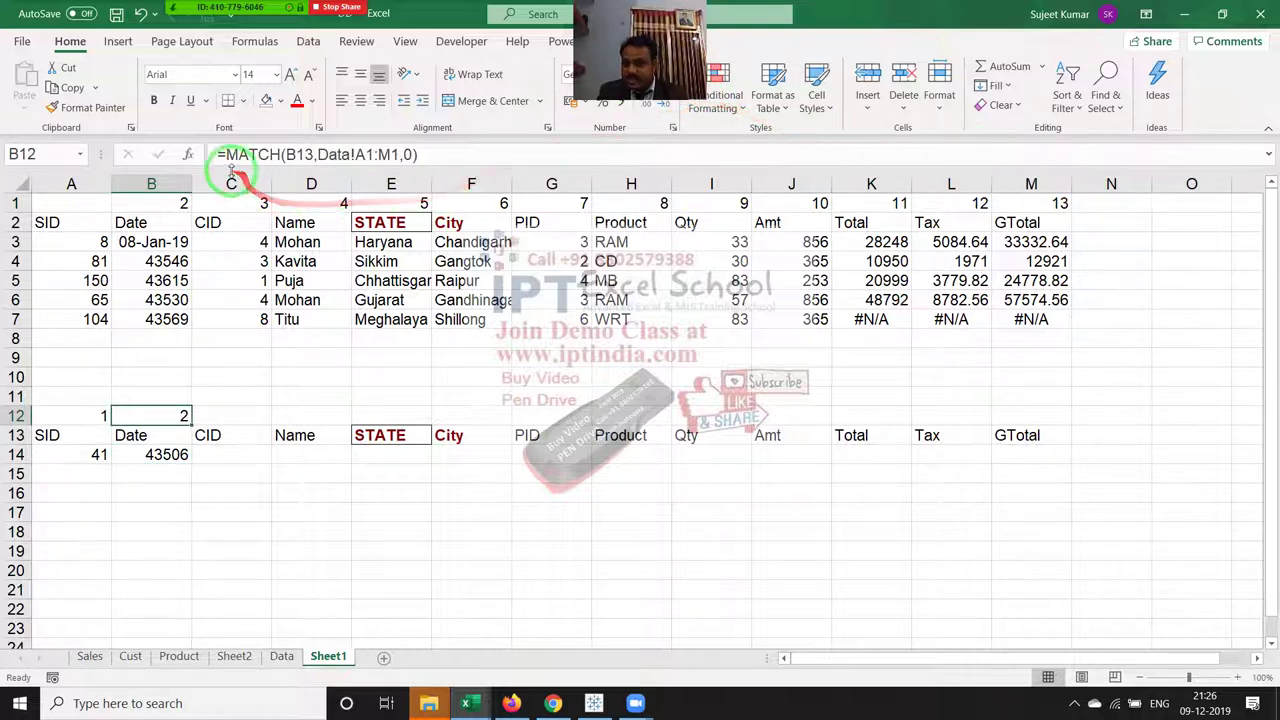
left_click_drag(226, 154, 494, 158)
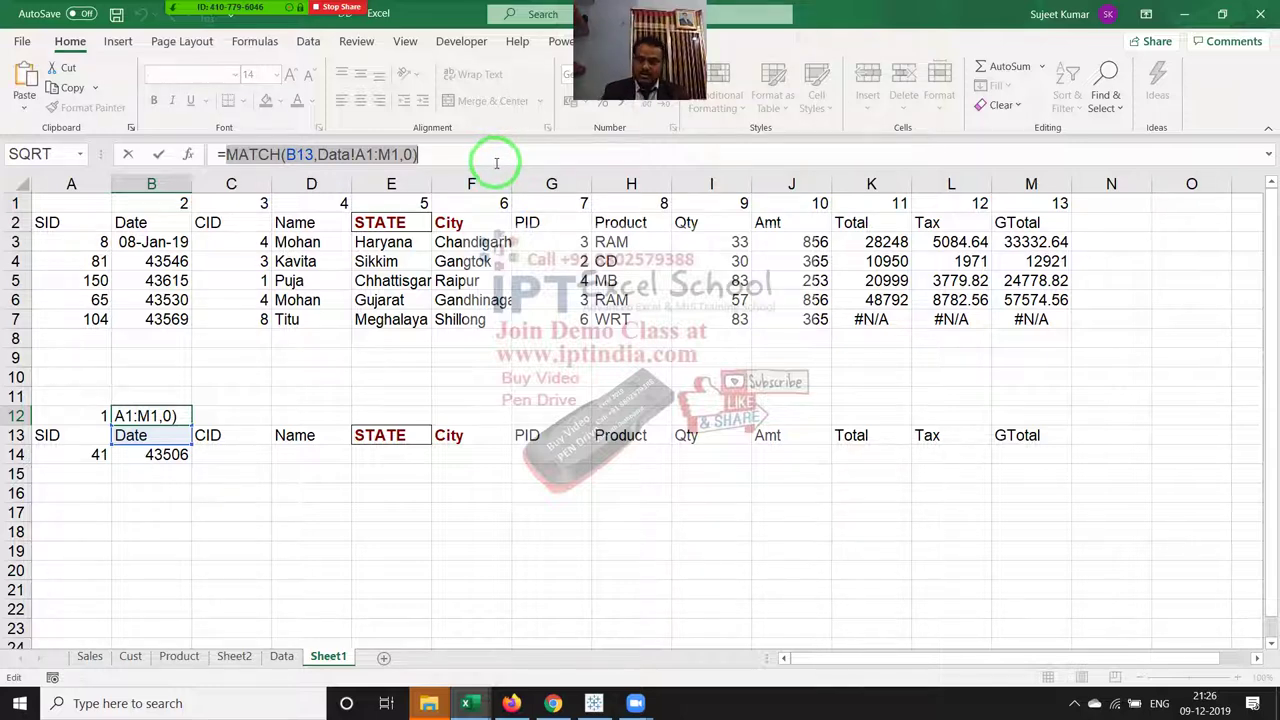
key("Escape")
left_click(155, 455)
left_click_drag(246, 371, 396, 172)
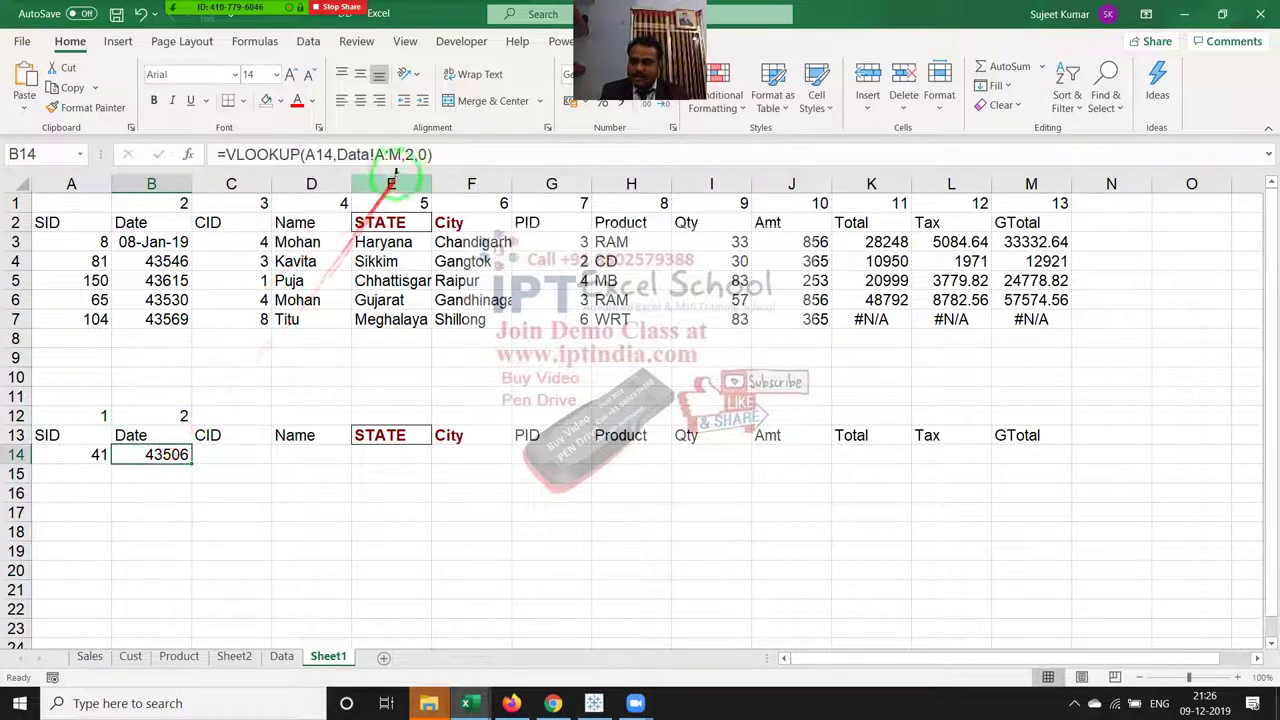
double_click(410, 154)
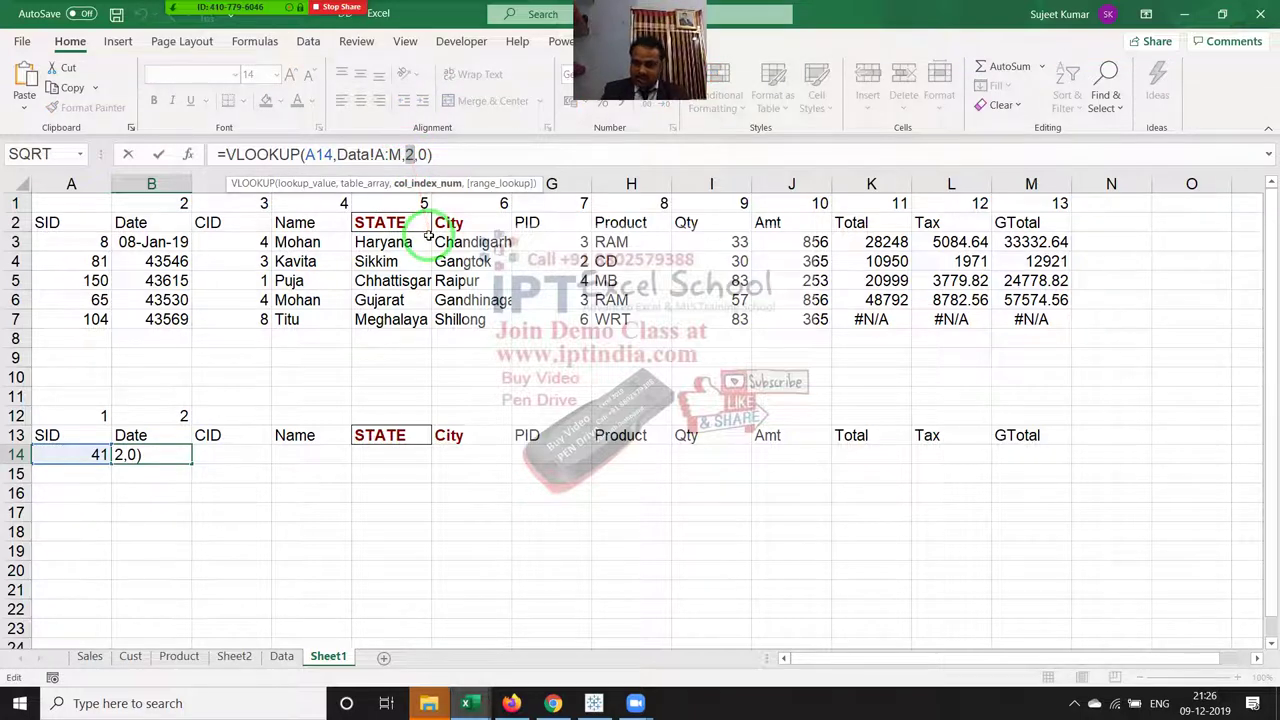
type("MATCH(B13,Data!A1:M1,0)")
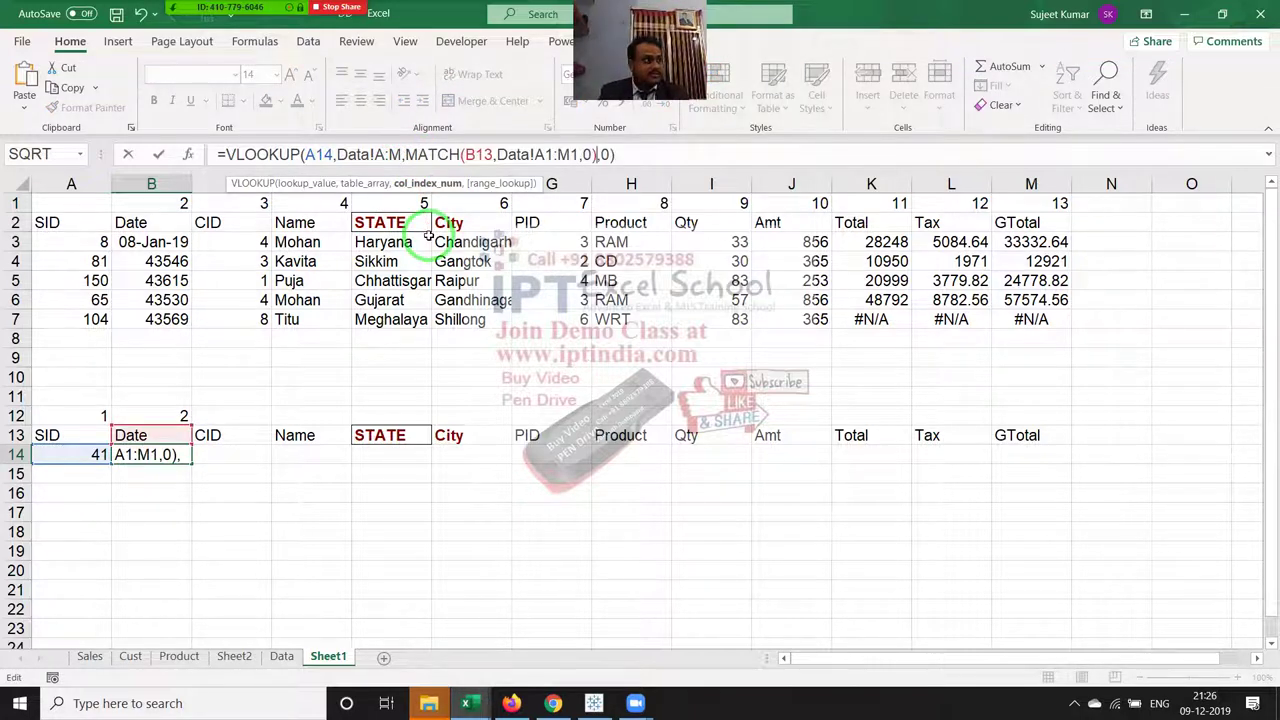
left_click(309, 154)
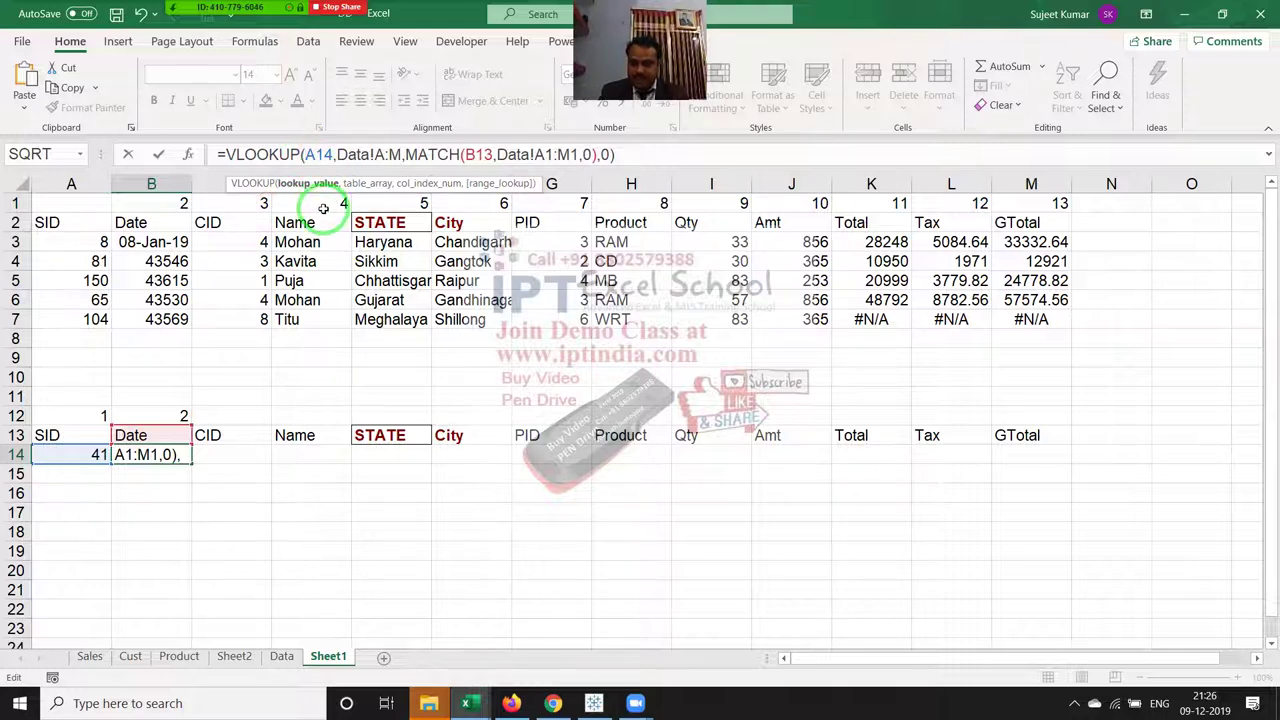
key("Return")
key("Up")
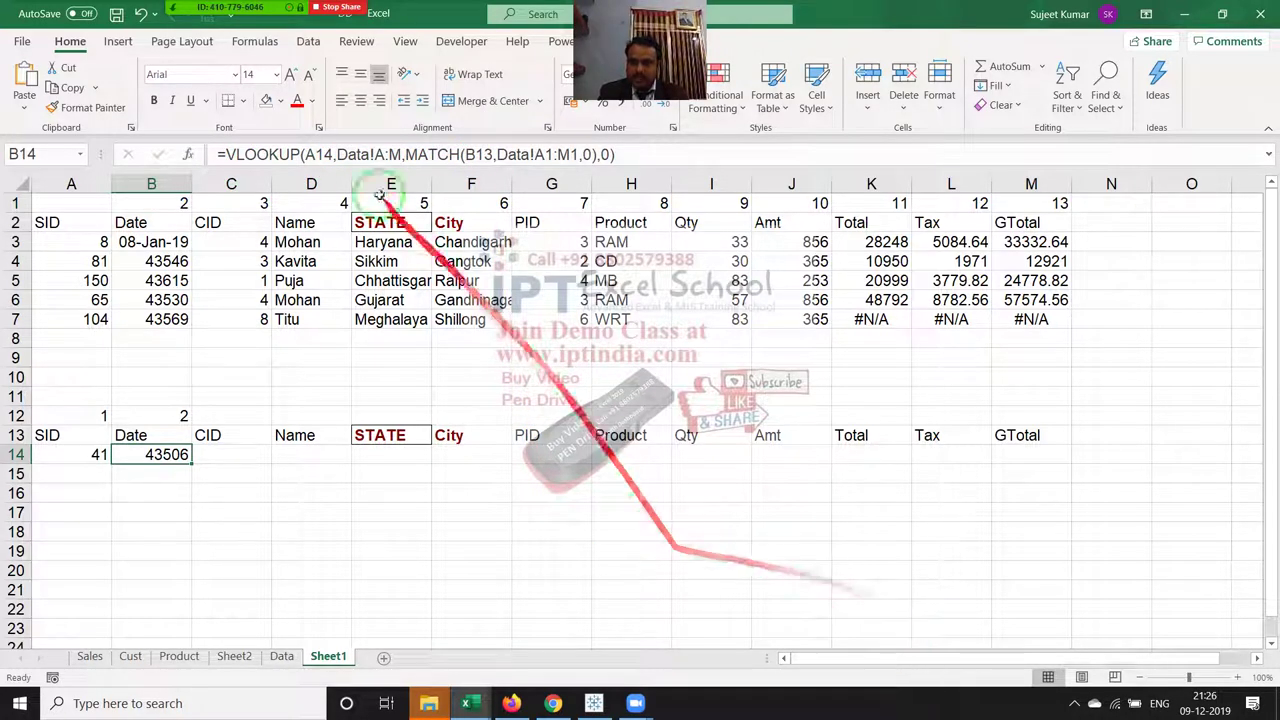
Step: Lock B14's formula references as $A14, Data!$A:$M, B$13 and $A$1:$M$1
left_click(310, 156)
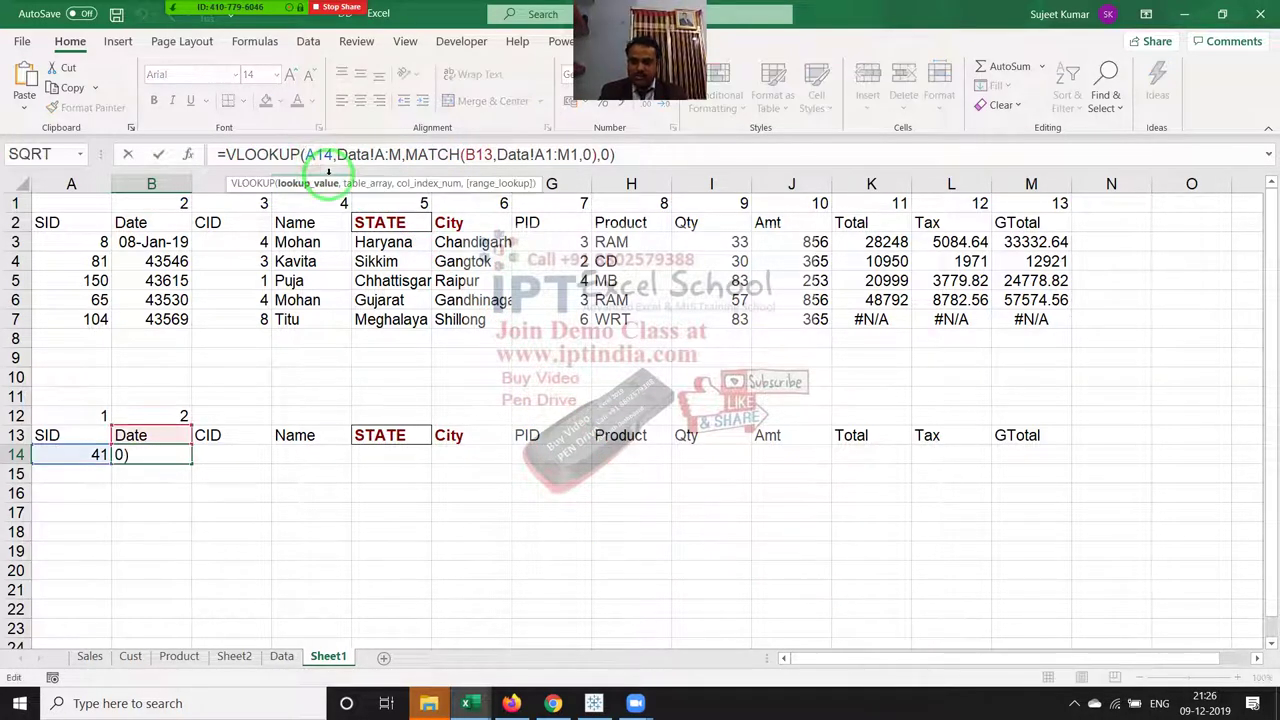
type("$")
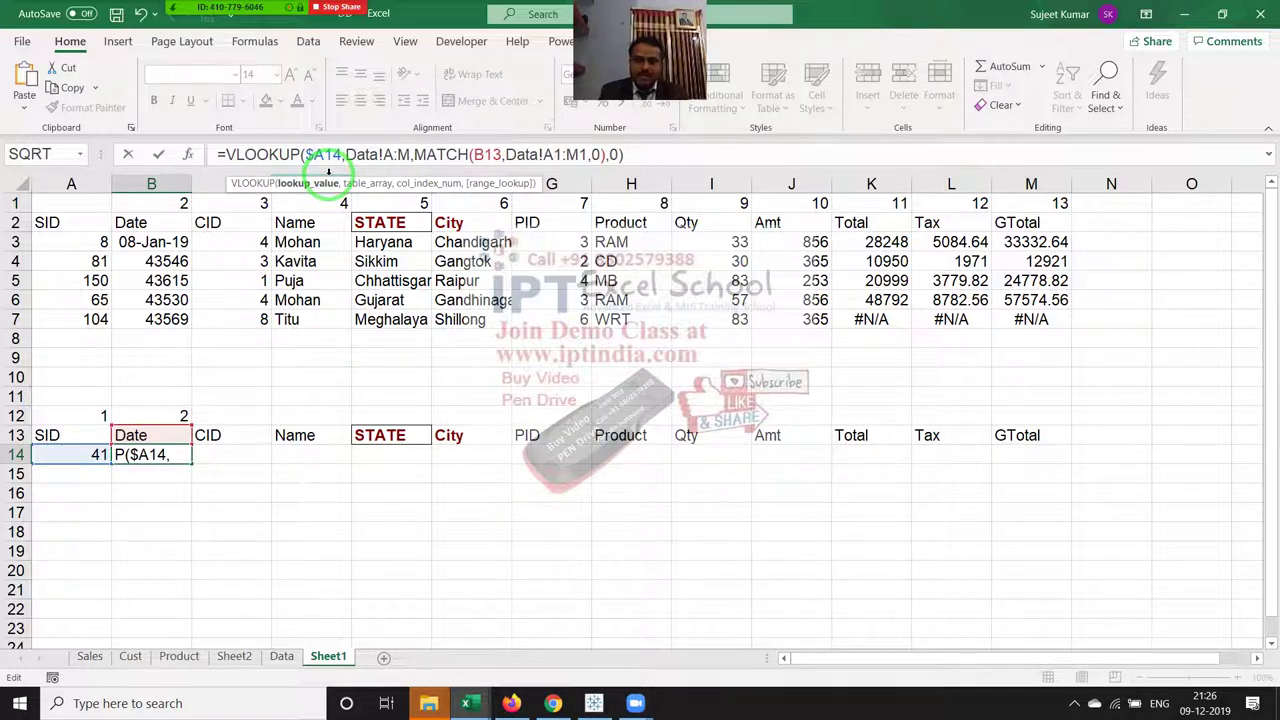
left_click_drag(384, 155, 410, 155)
key("F4")
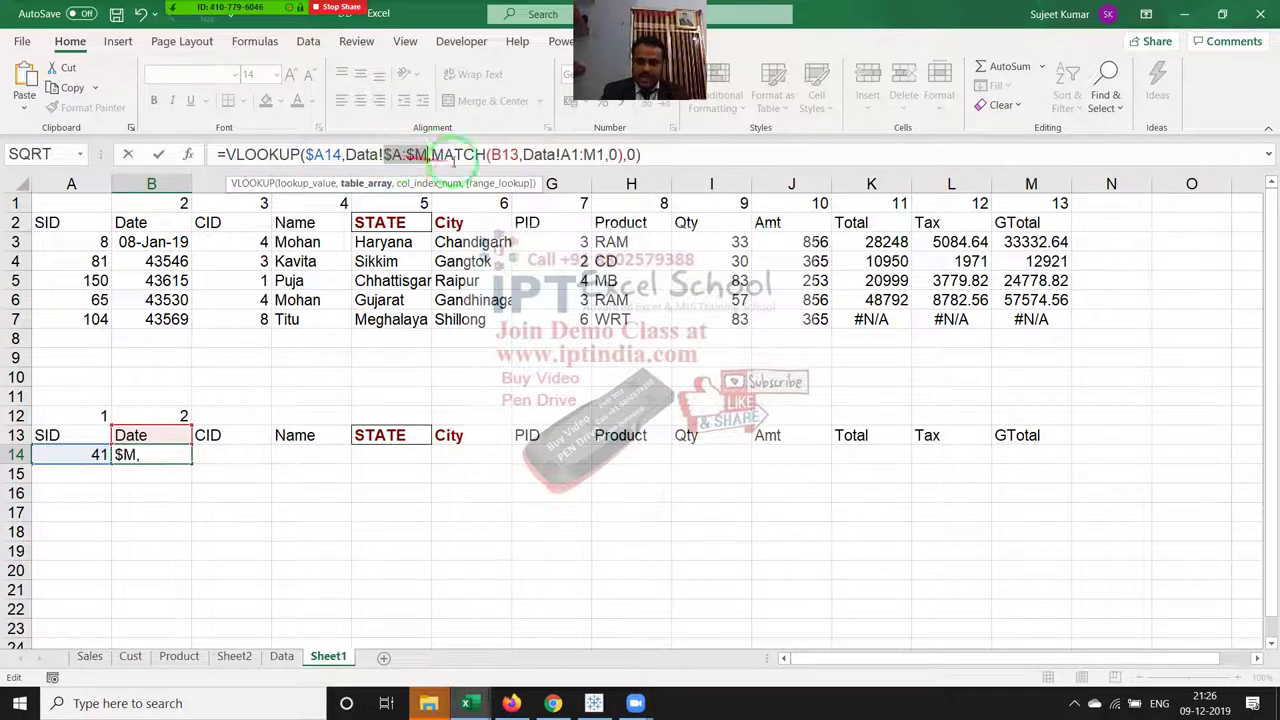
left_click(505, 155)
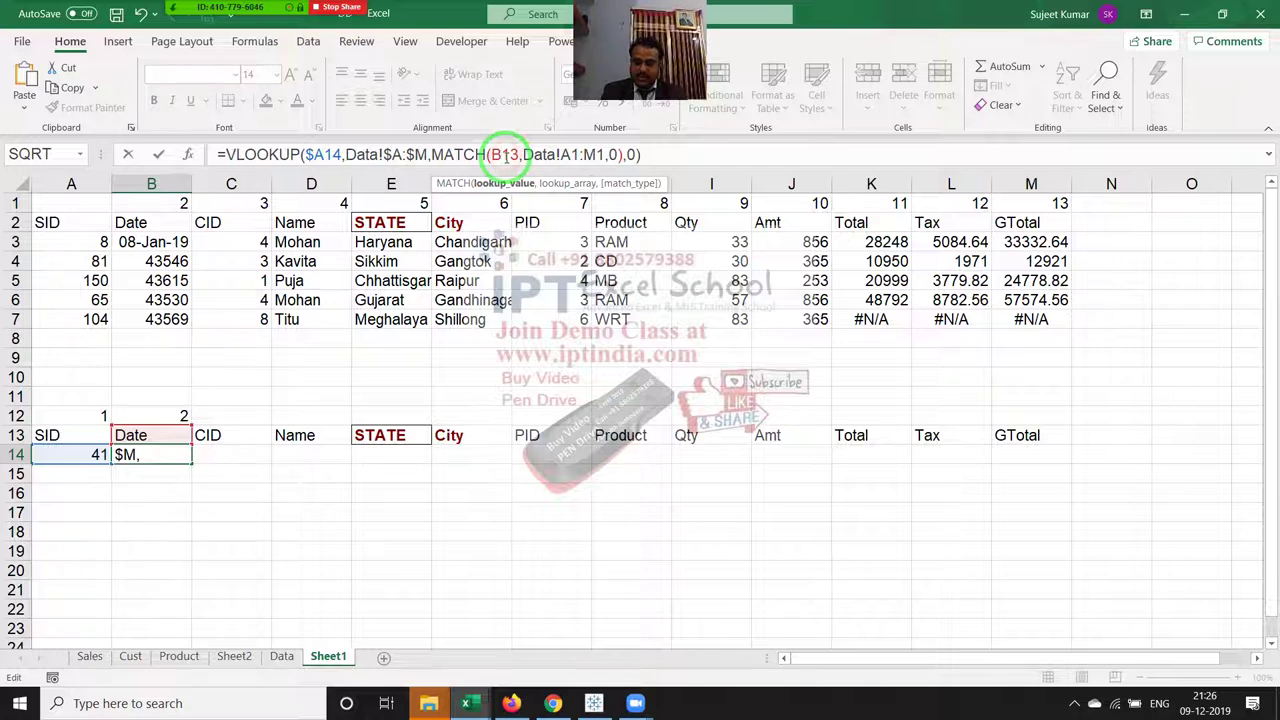
type("$")
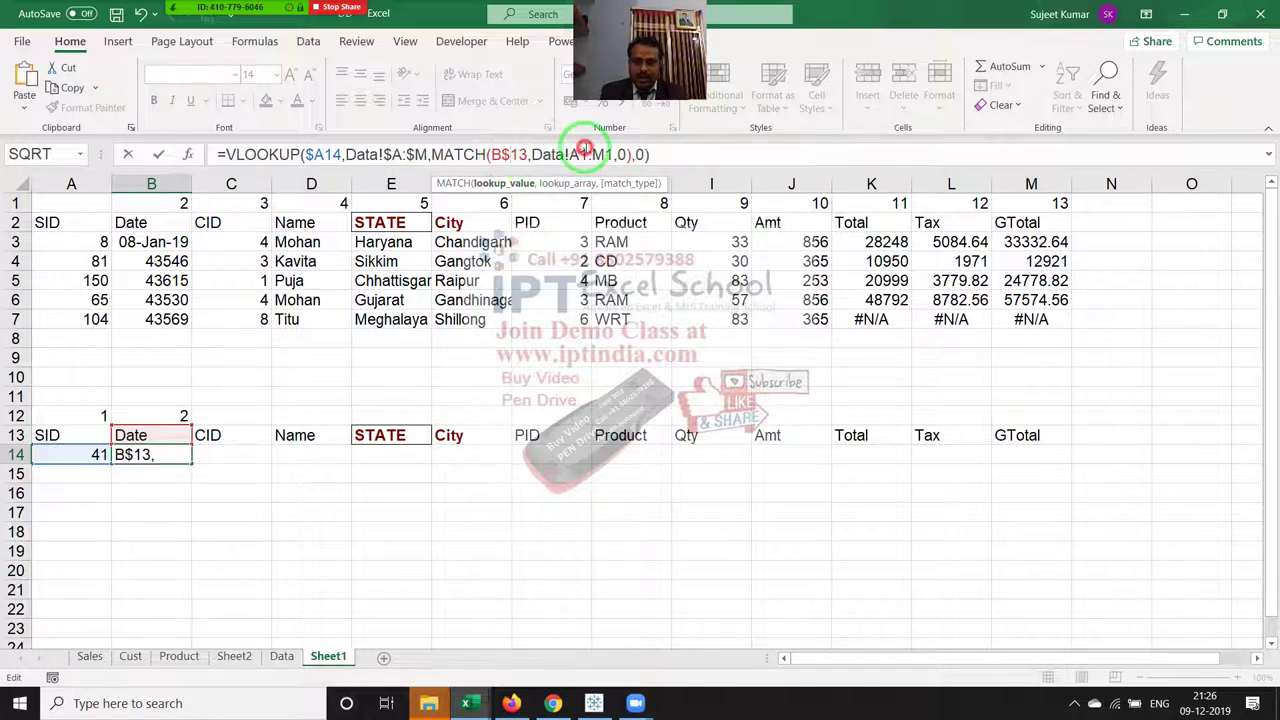
left_click(585, 150)
key("F4")
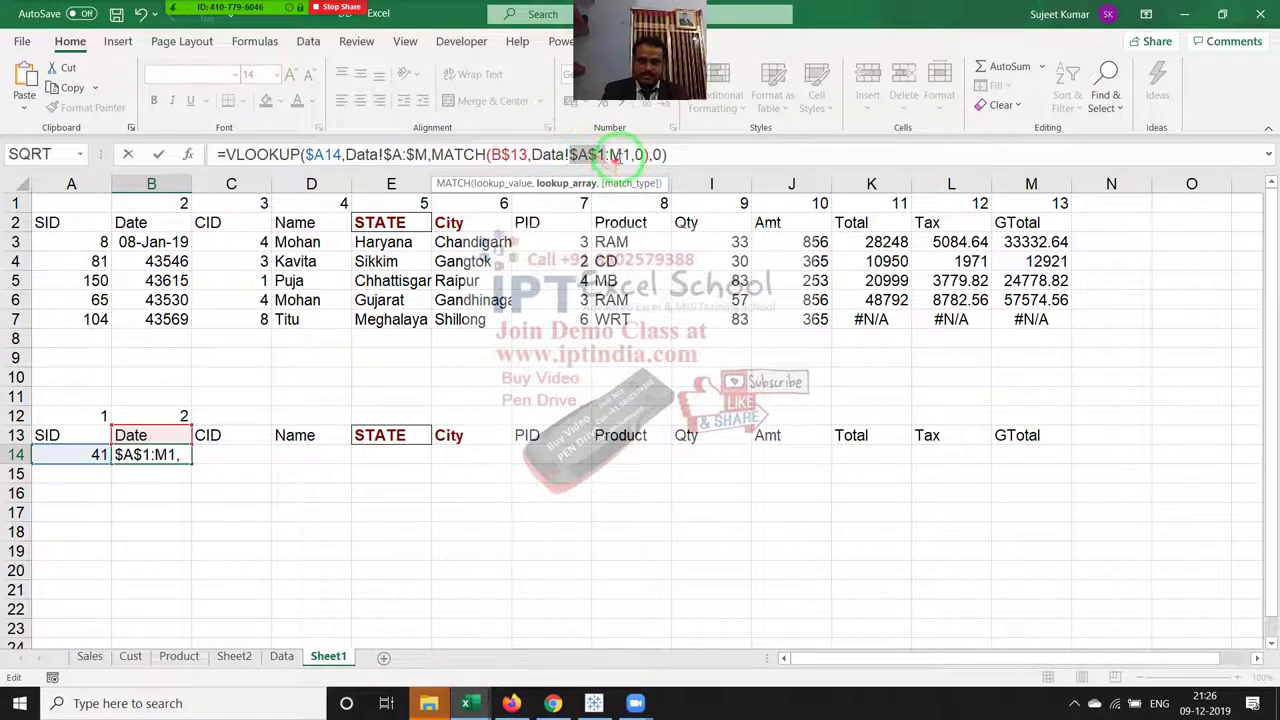
left_click(620, 152)
key("F4")
key("Return")
key("Up")
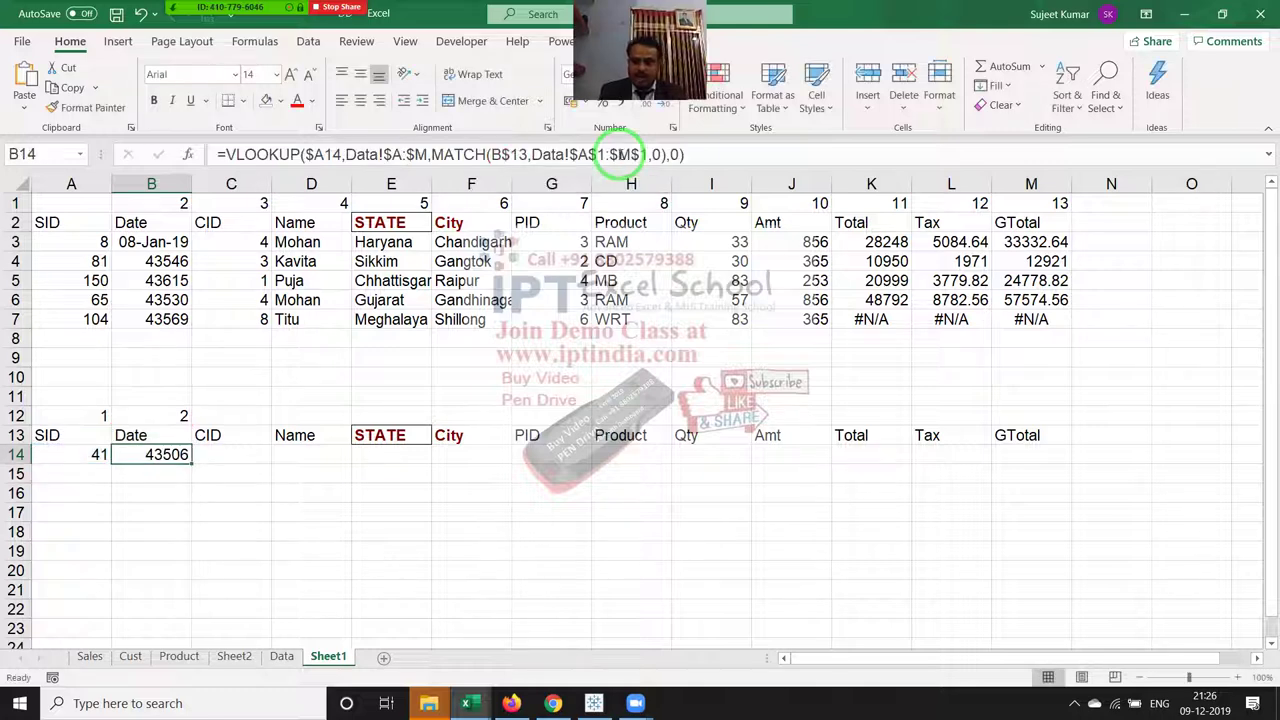
Step: Fill the formula right across row 14 to show SID 41's full record
key("shift+Right")
key("shift+Right")
key("shift+Right")
key("shift+Right")
key("shift+Right")
key("shift+Right")
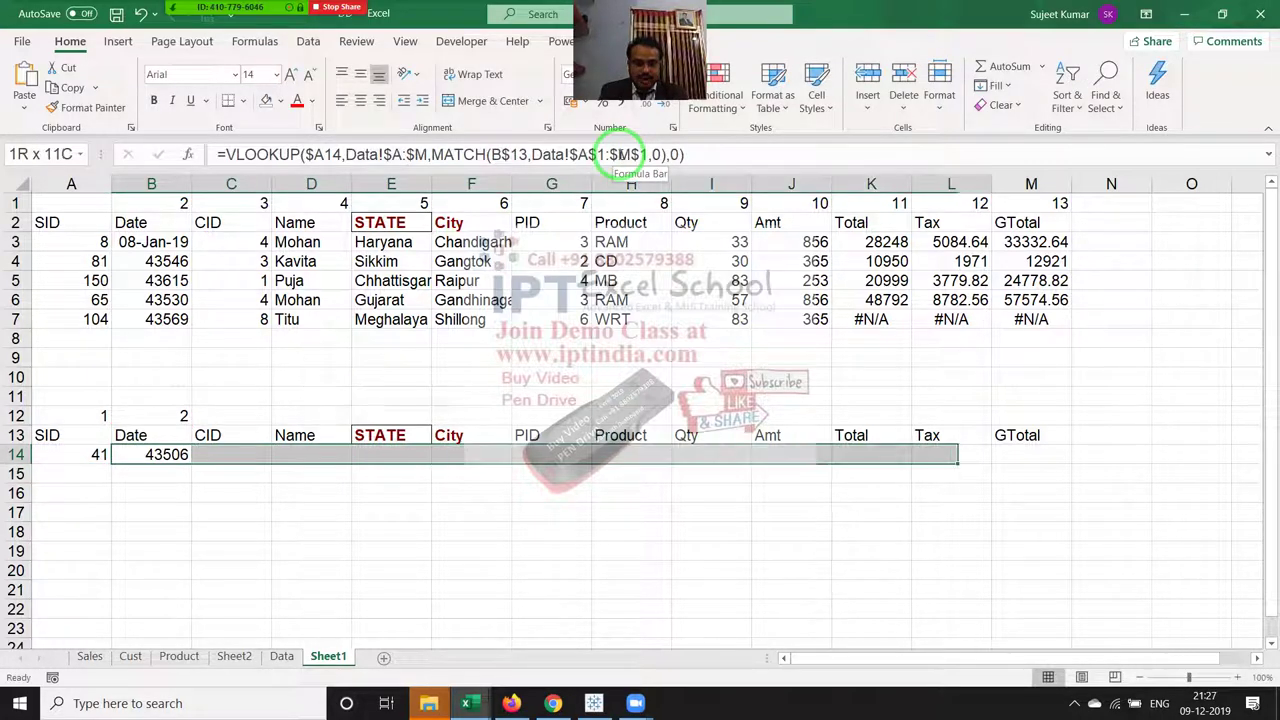
key("shift+Right")
key("ctrl+r")
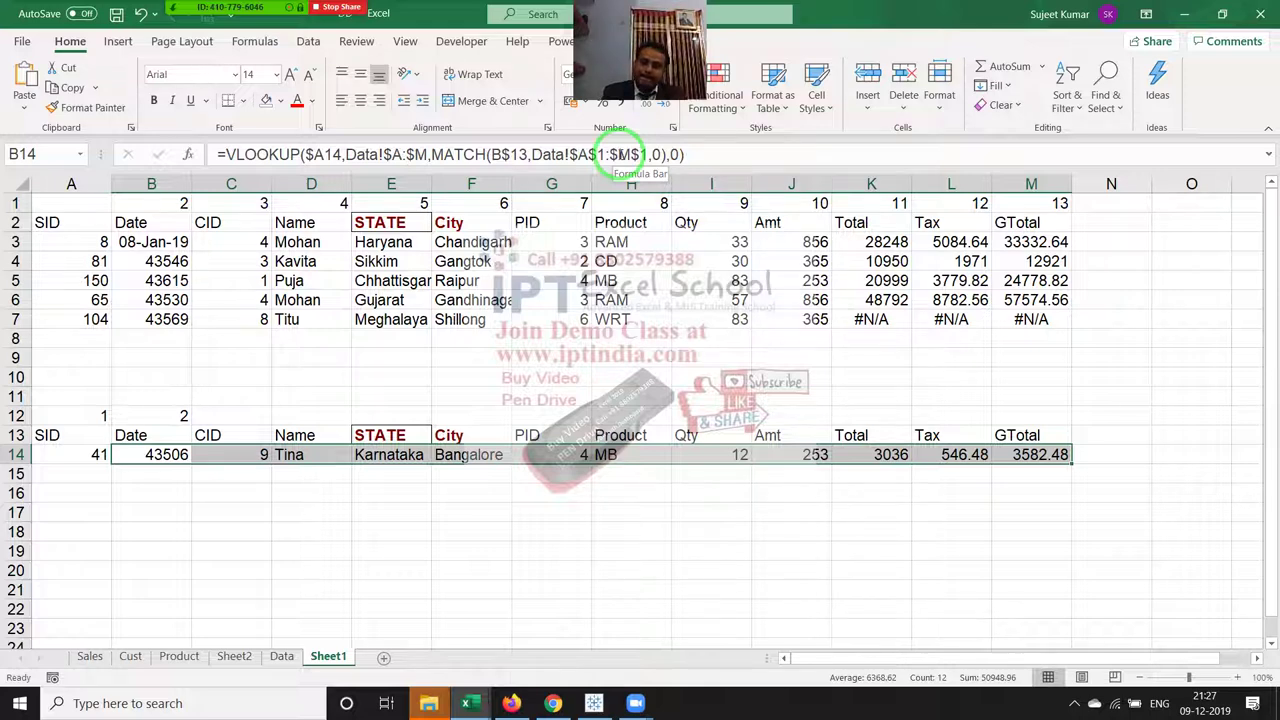
Step: Return to the top of column B and bring up the Zoom participants list
key("Up")
key("ctrl+Up")
key("ctrl+Up")
key("ctrl+Up")
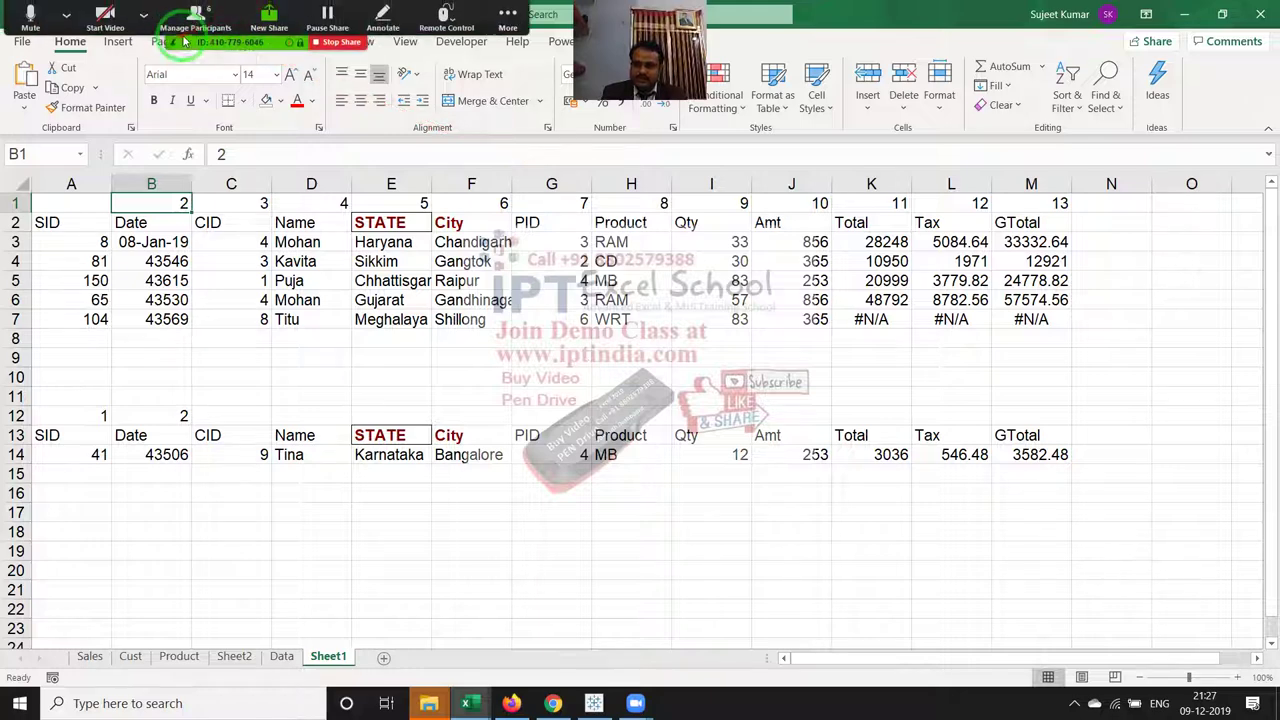
left_click(180, 20)
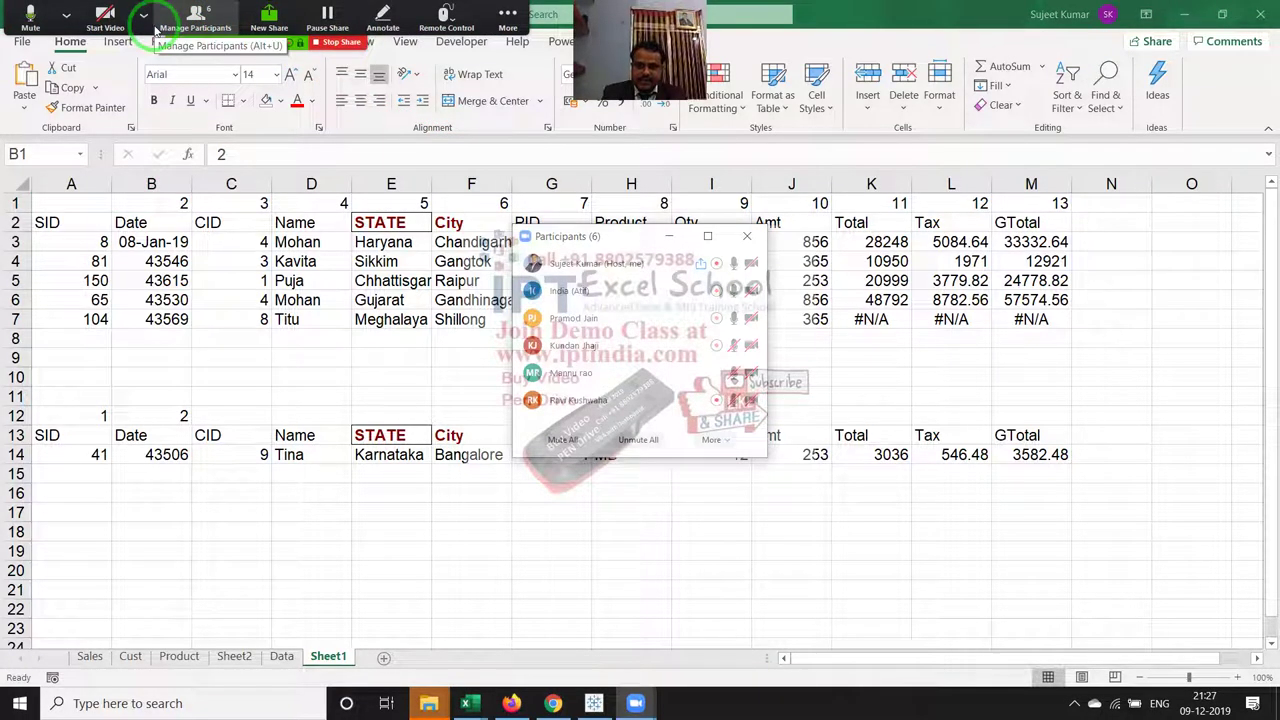
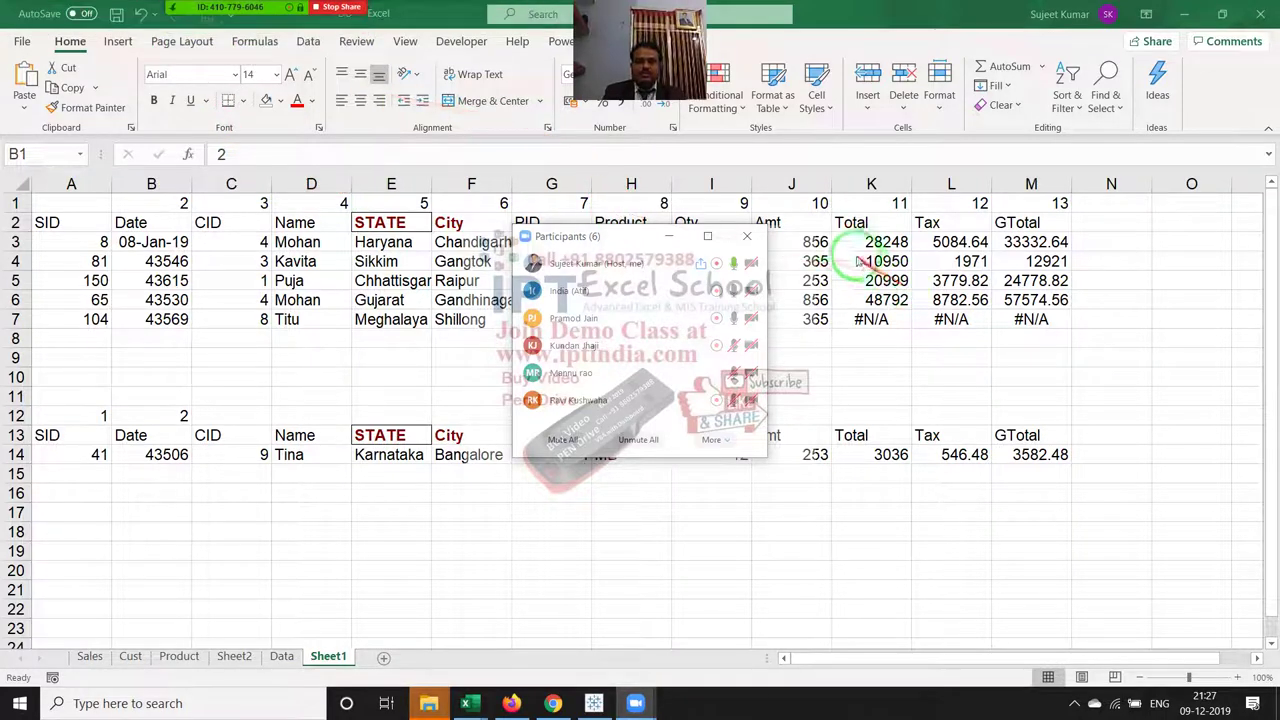
Step: Close the meeting's participants list and camera options
left_click(747, 236)
left_click(130, 14)
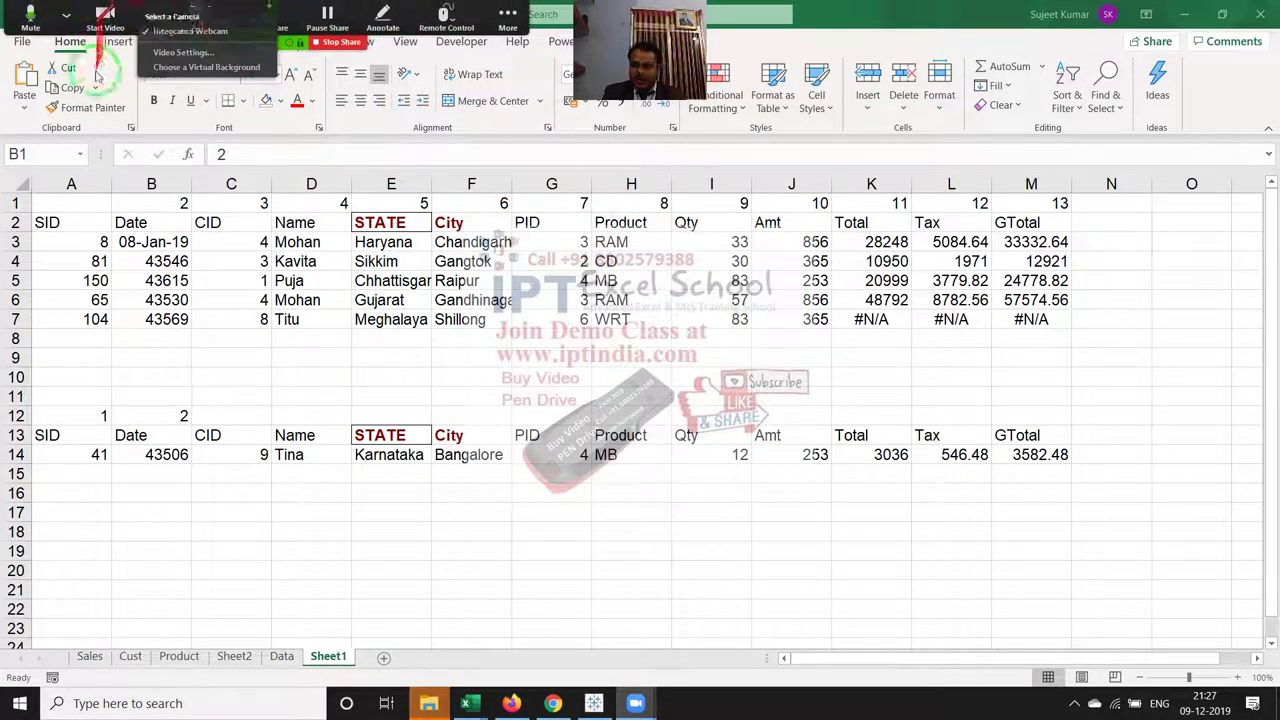
left_click(97, 77)
left_click(92, 108)
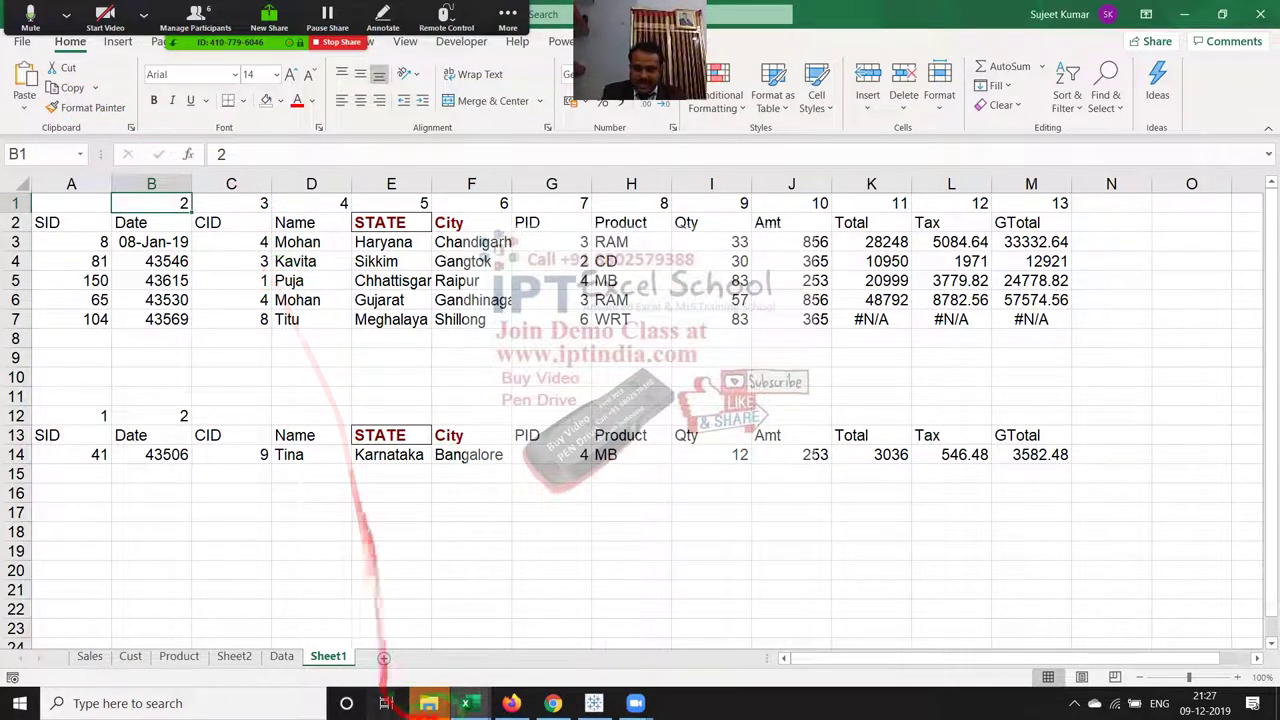
mouse_move(552, 703)
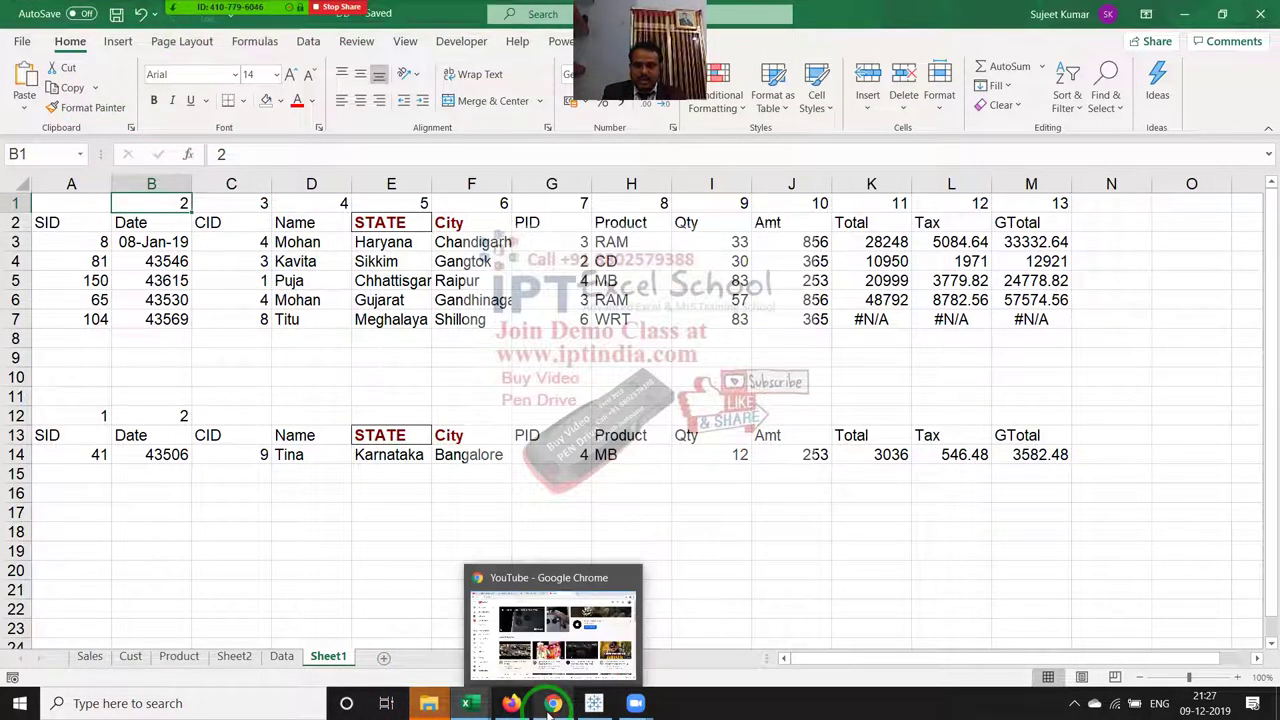
Step: In Gmail's Sent folder, open the latest Demo Class Link email and start a reply-all
left_click(557, 620)
left_click(45, 13)
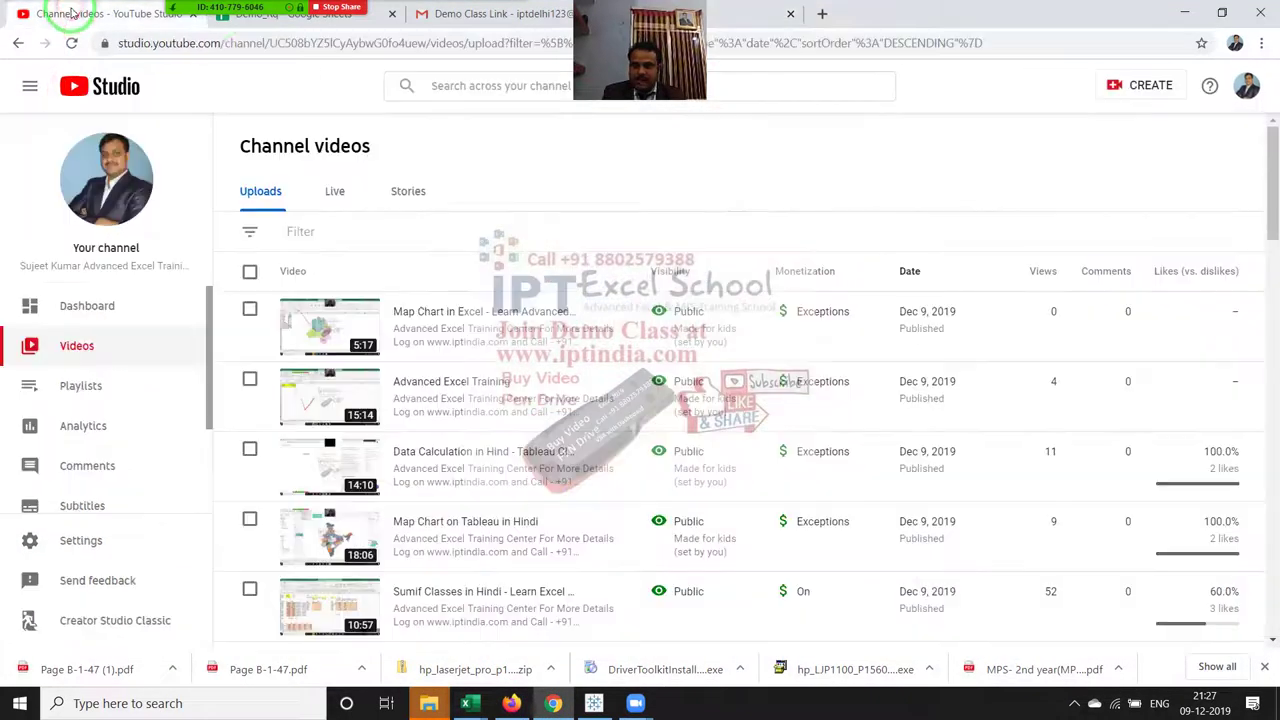
left_click(565, 12)
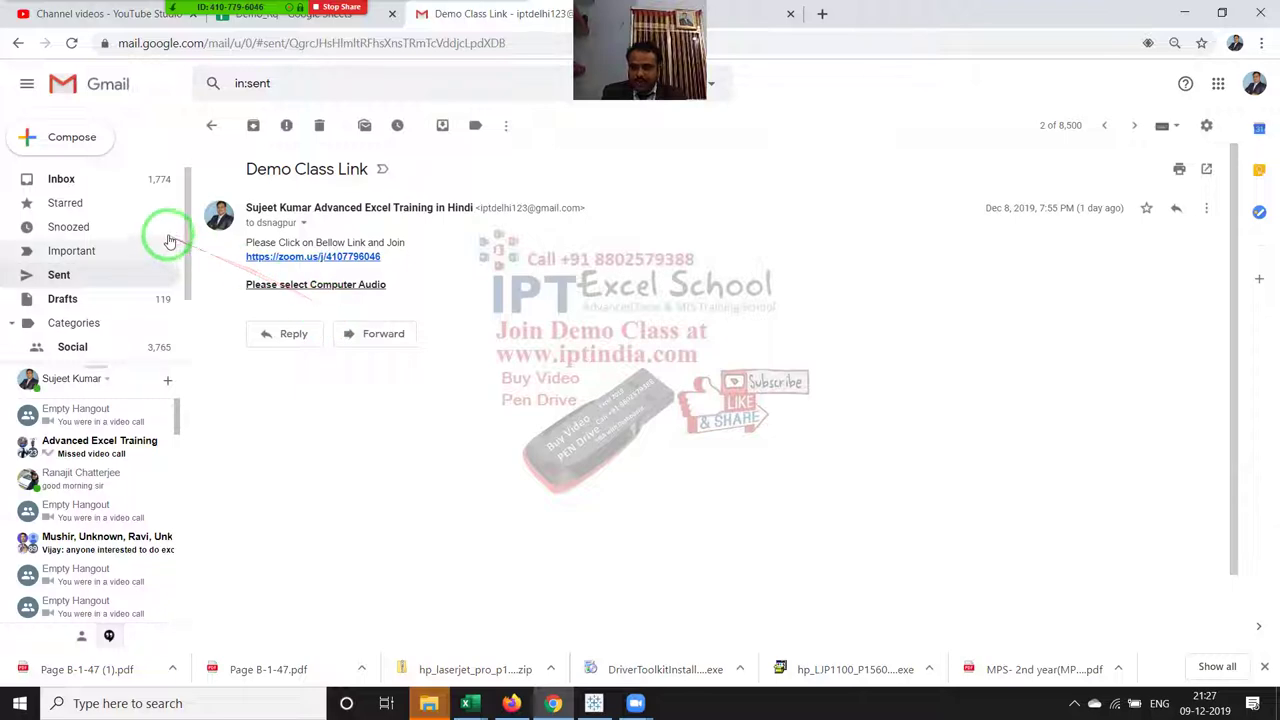
left_click(110, 276)
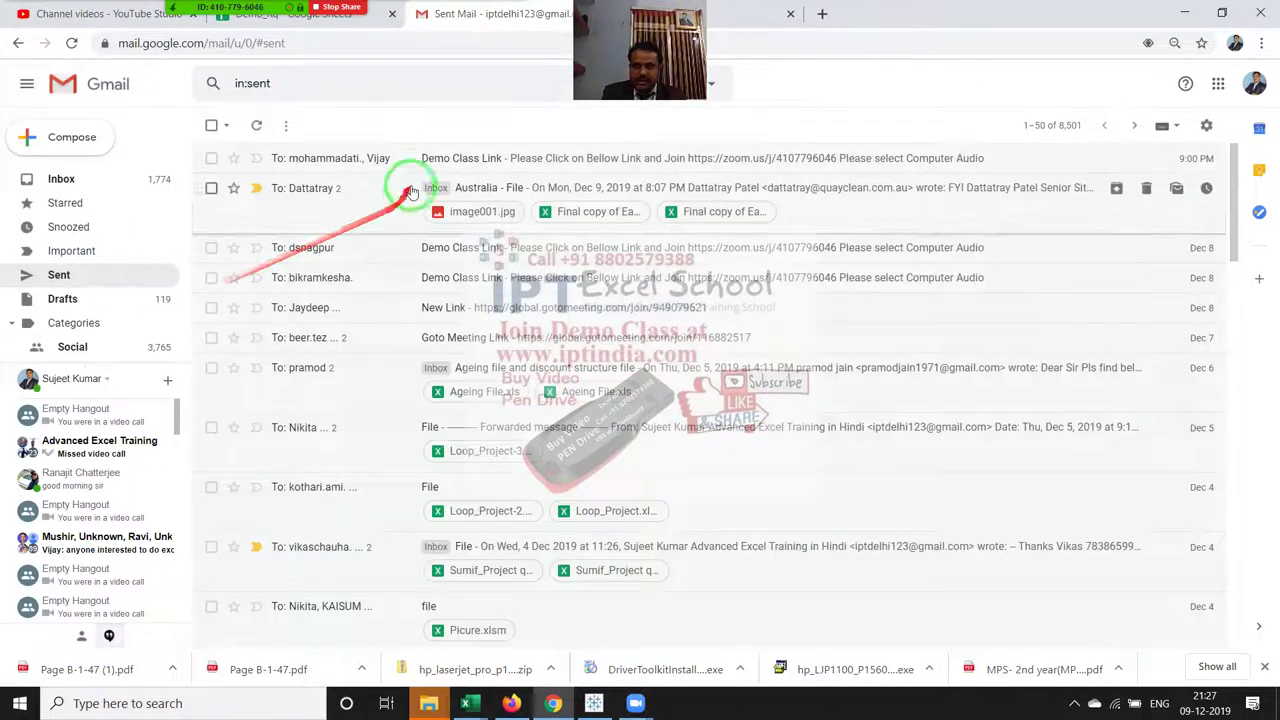
left_click(406, 160)
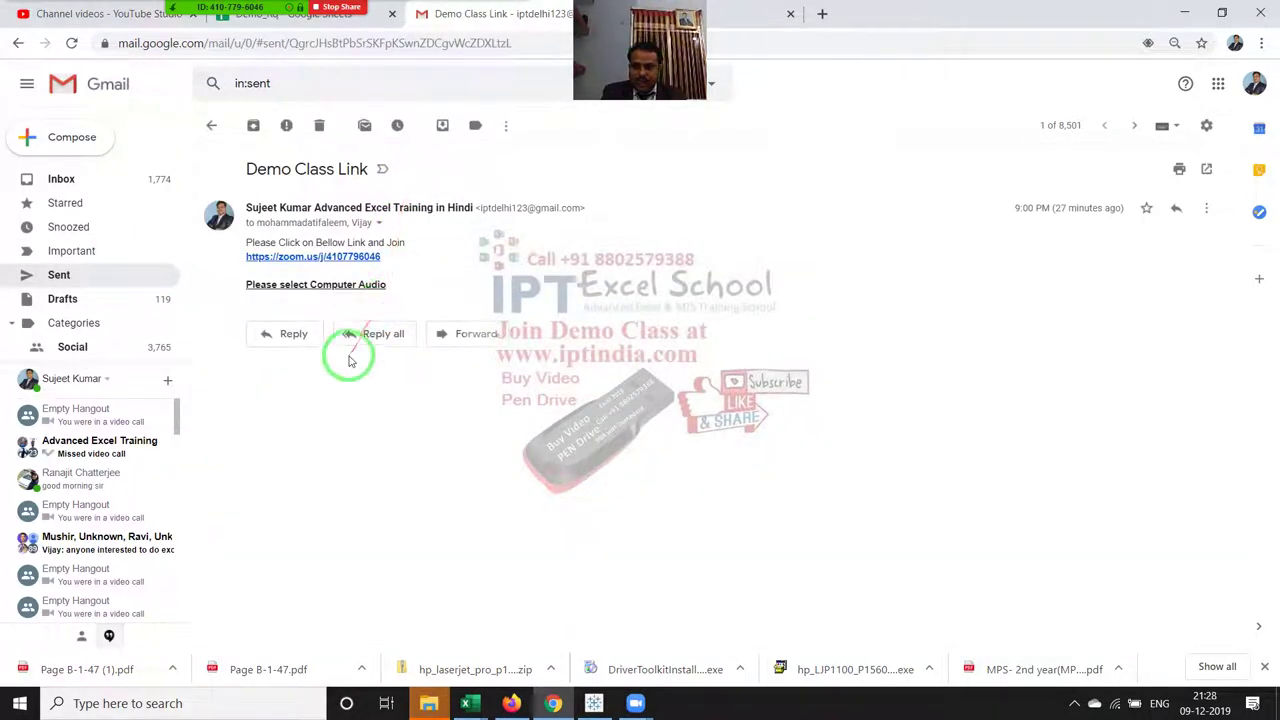
left_click(358, 352)
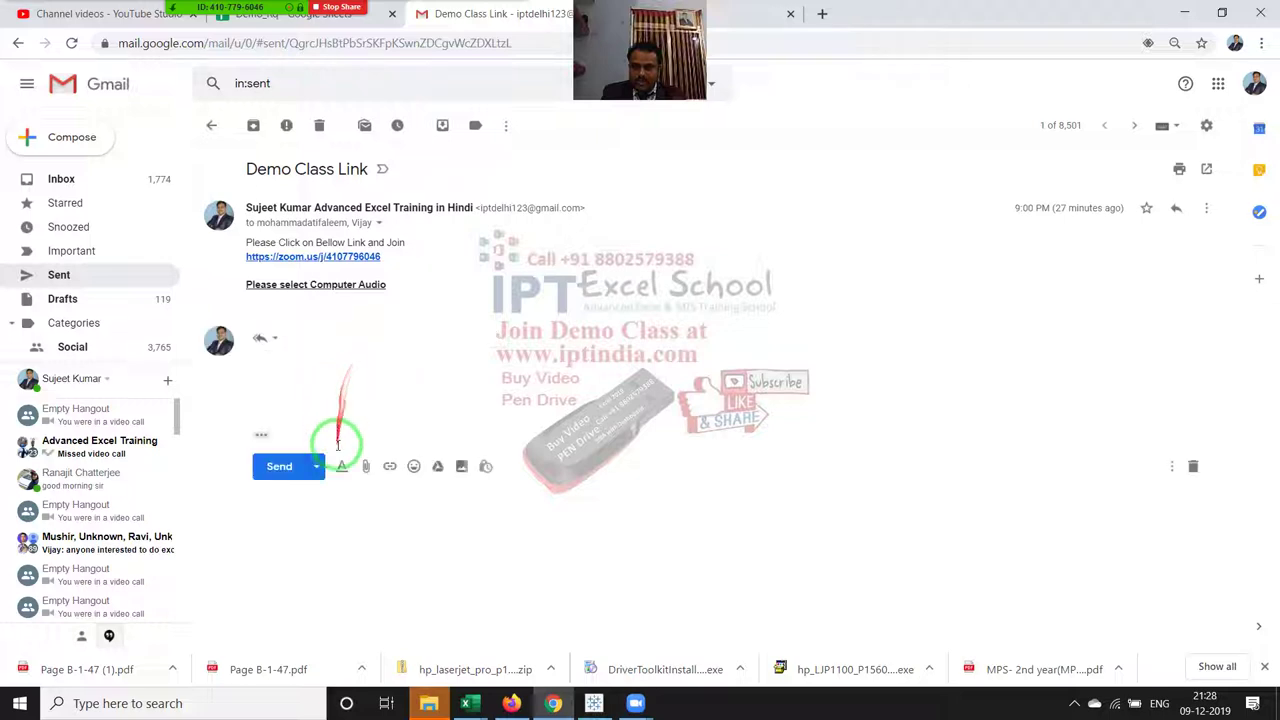
left_click(266, 340)
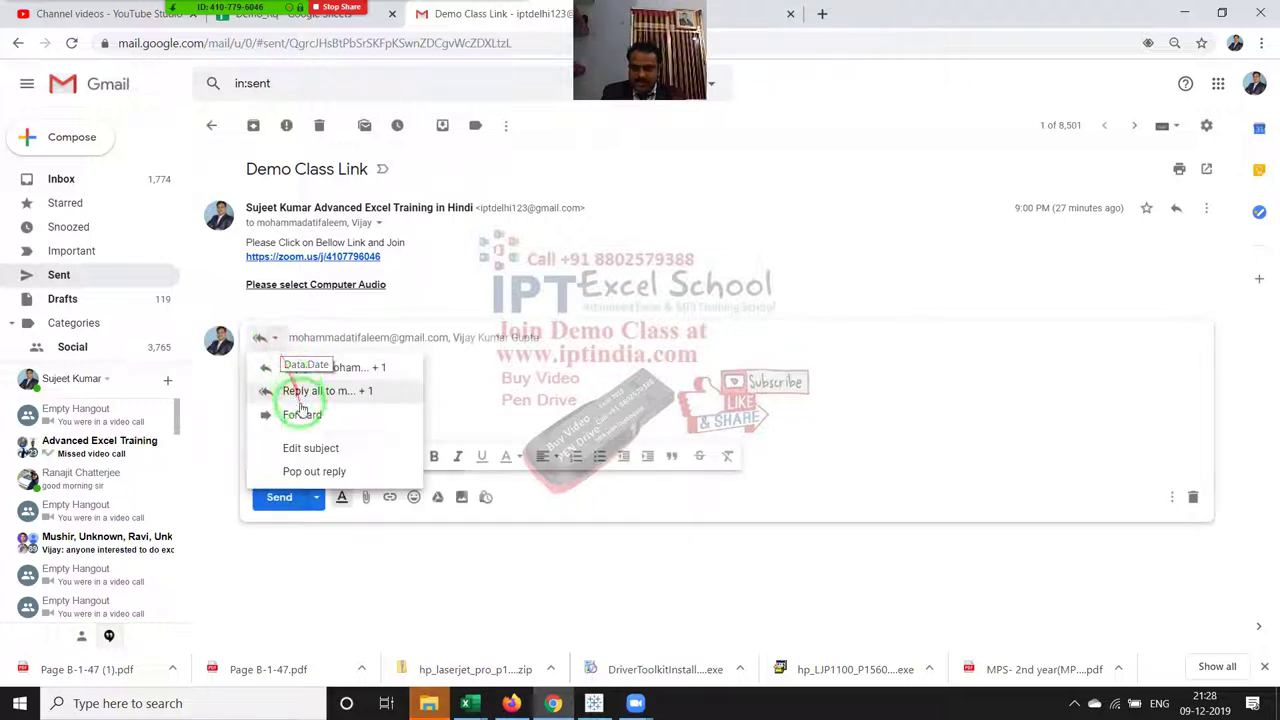
Step: Pop the reply out into its own window and delete the quoted original message
left_click(313, 449)
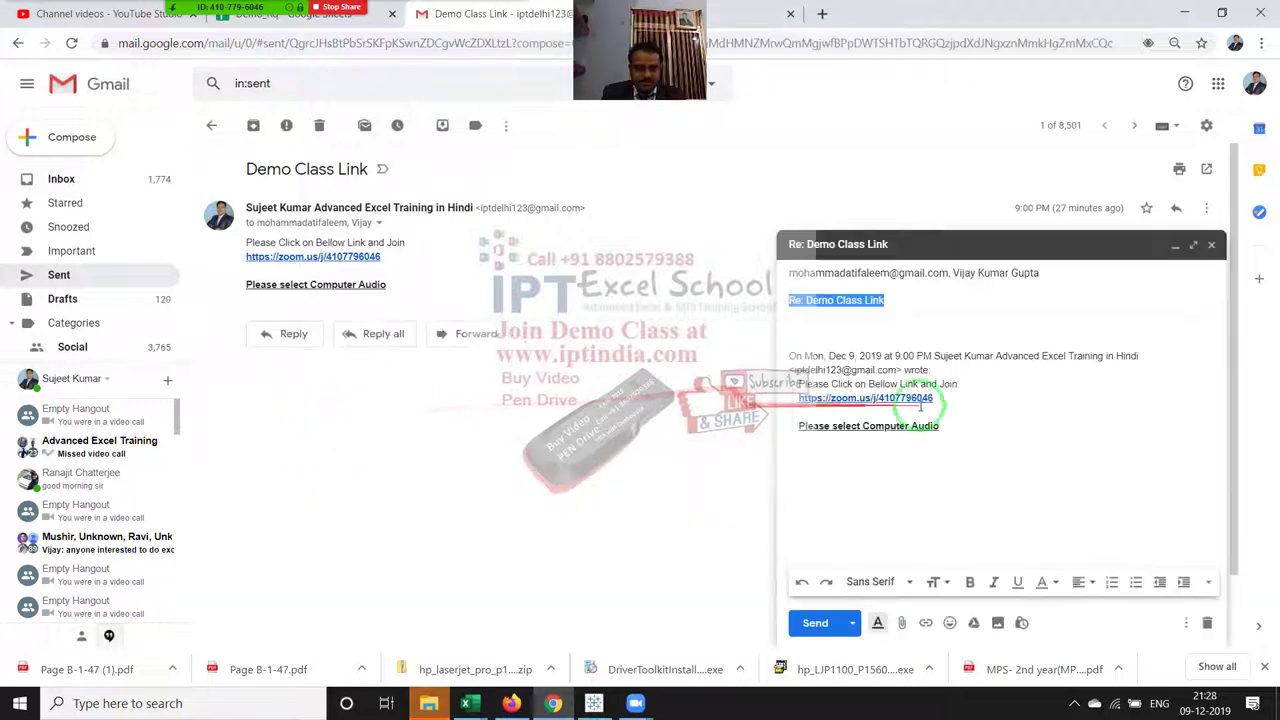
left_click_drag(968, 441, 757, 329)
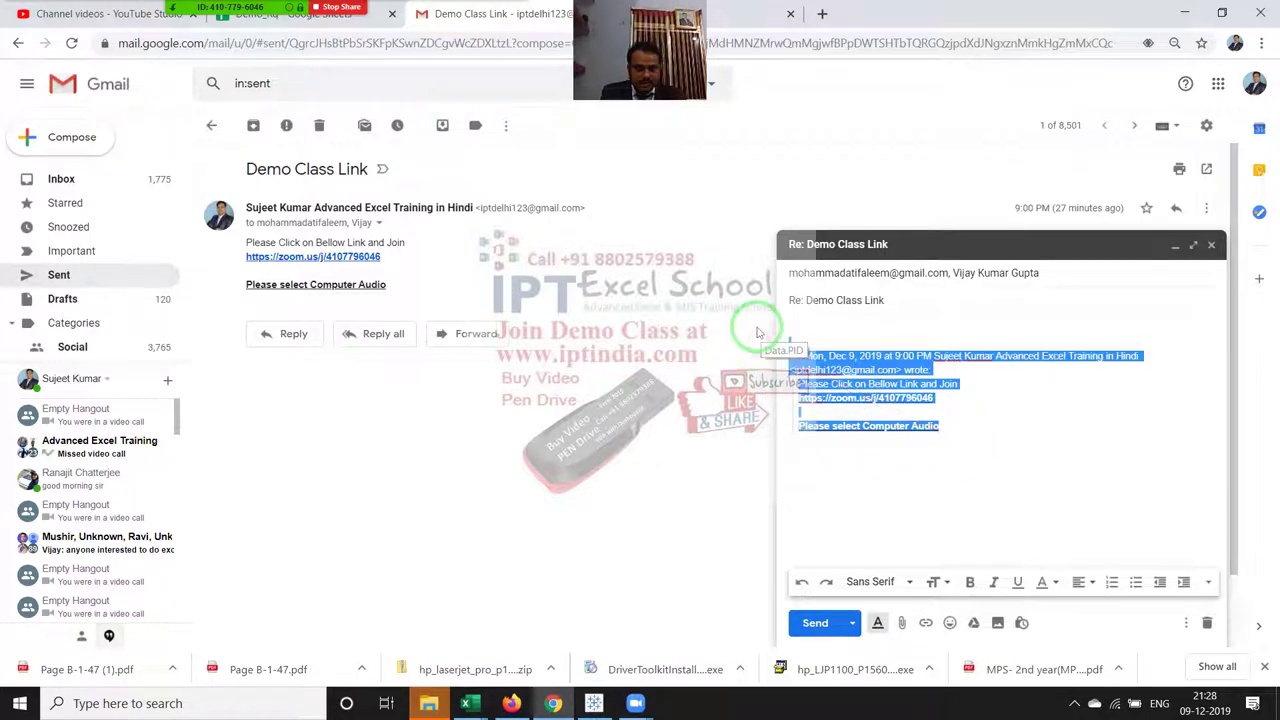
key("BackSpace")
Step: Add three contacts from the autocomplete suggestions as extra recipients
left_click(1133, 280)
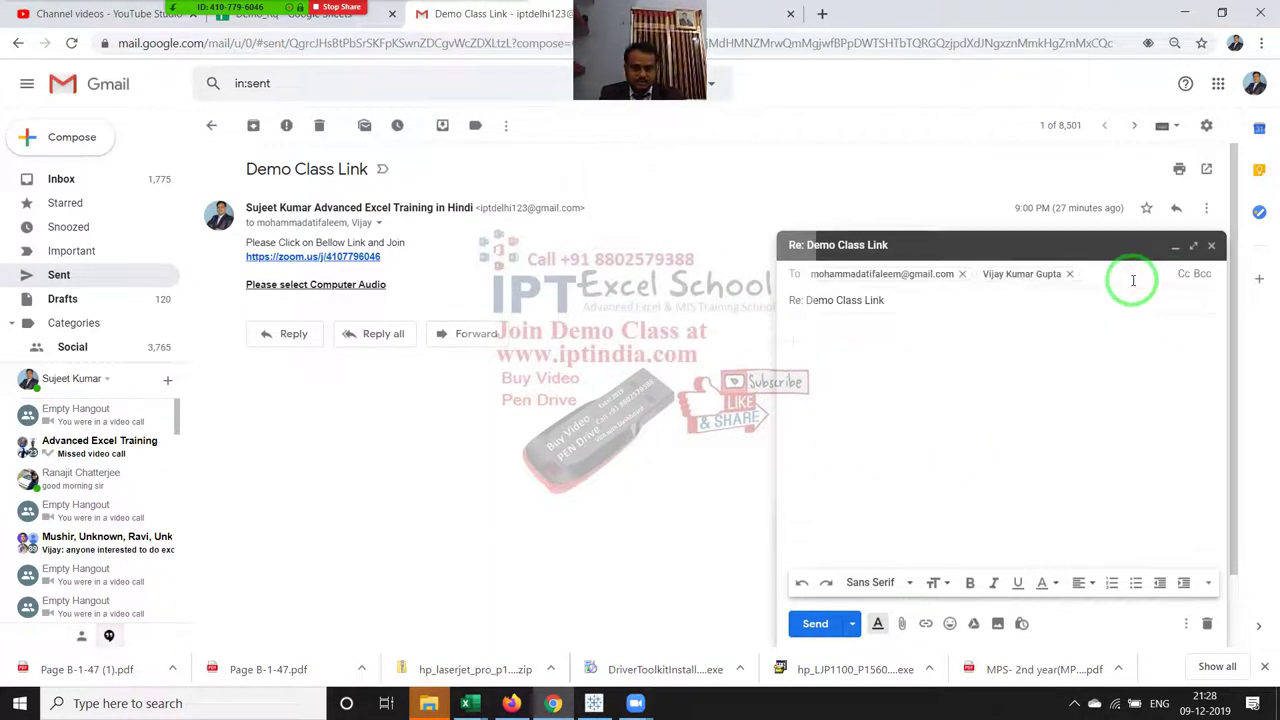
type("mano")
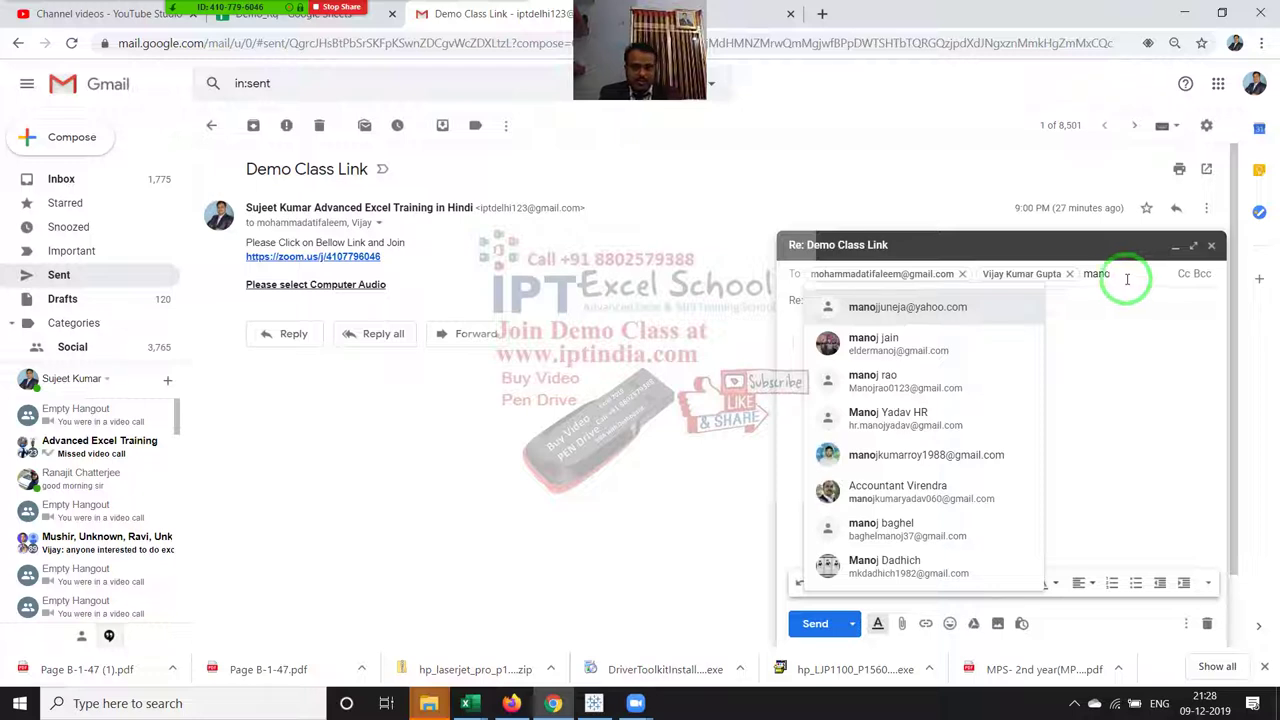
left_click(993, 376)
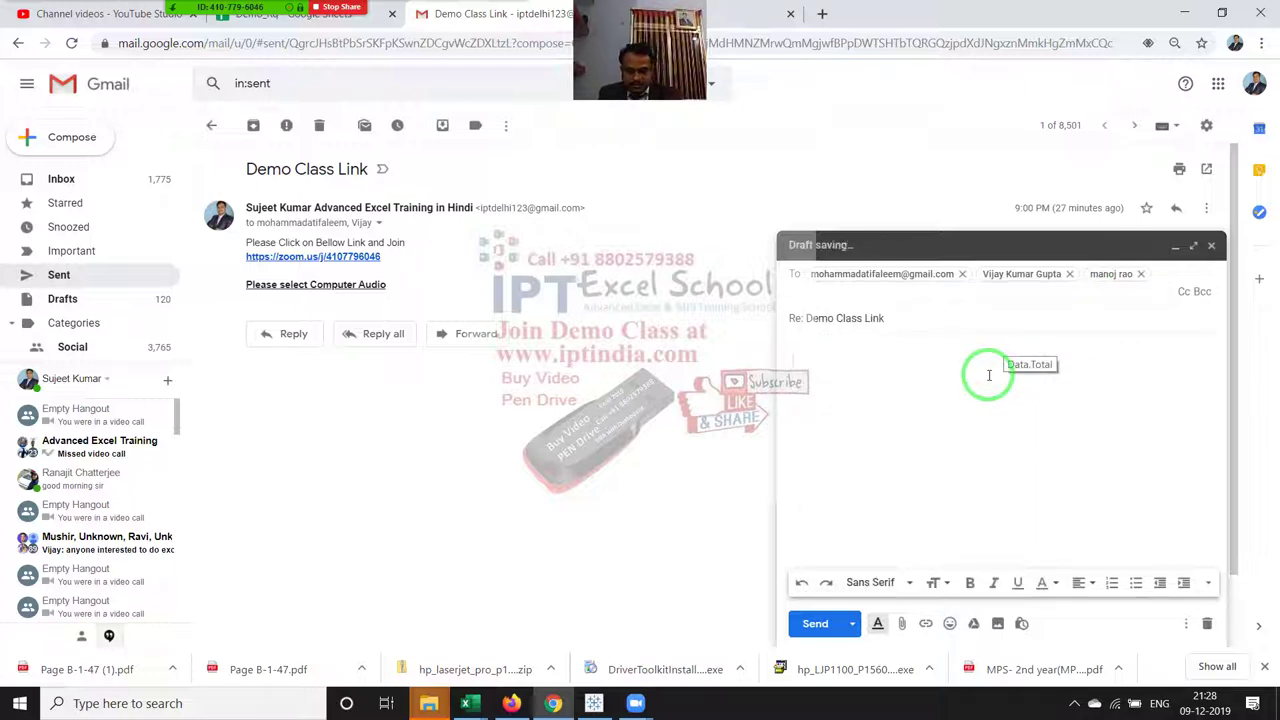
type("kun")
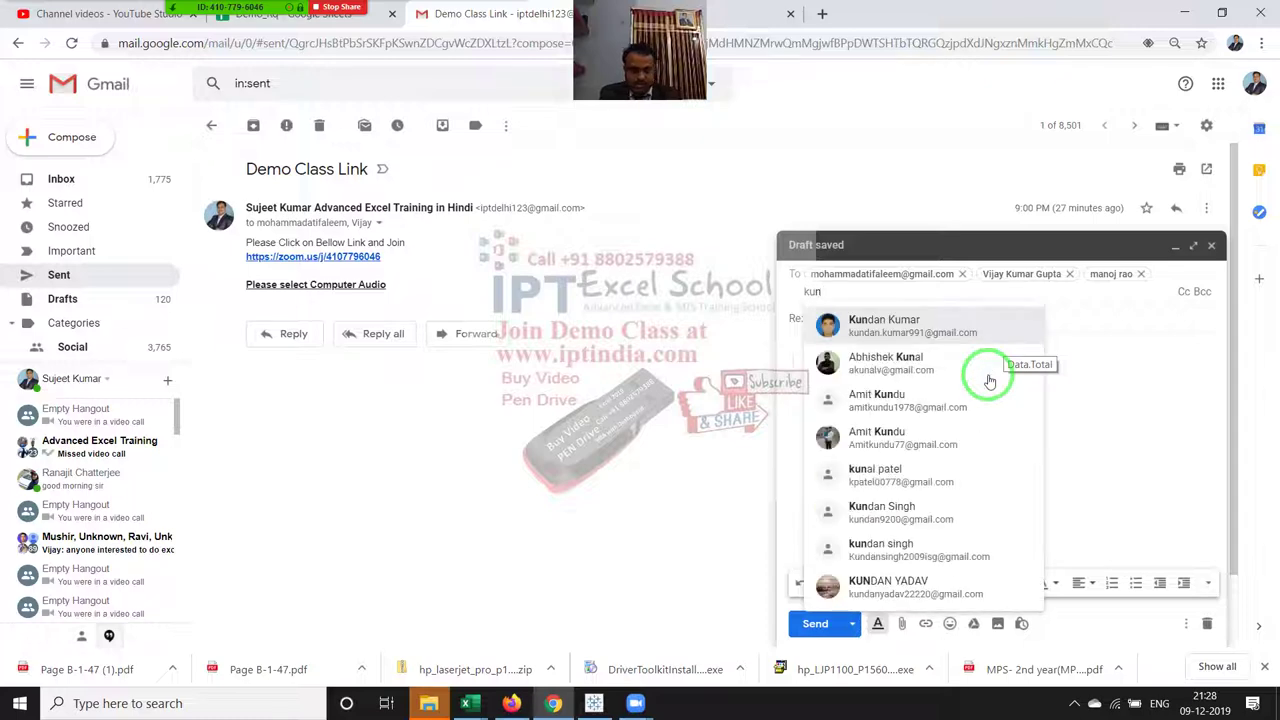
left_click(960, 337)
type("t")
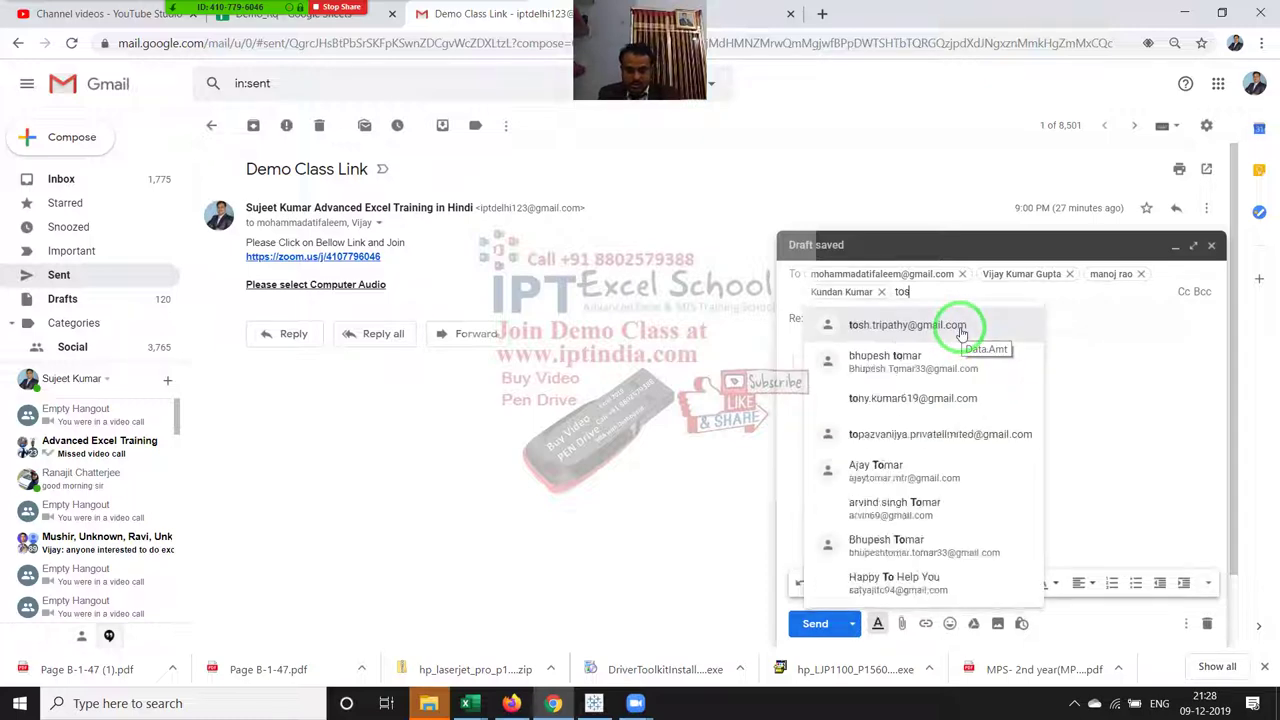
type("os")
left_click(965, 333)
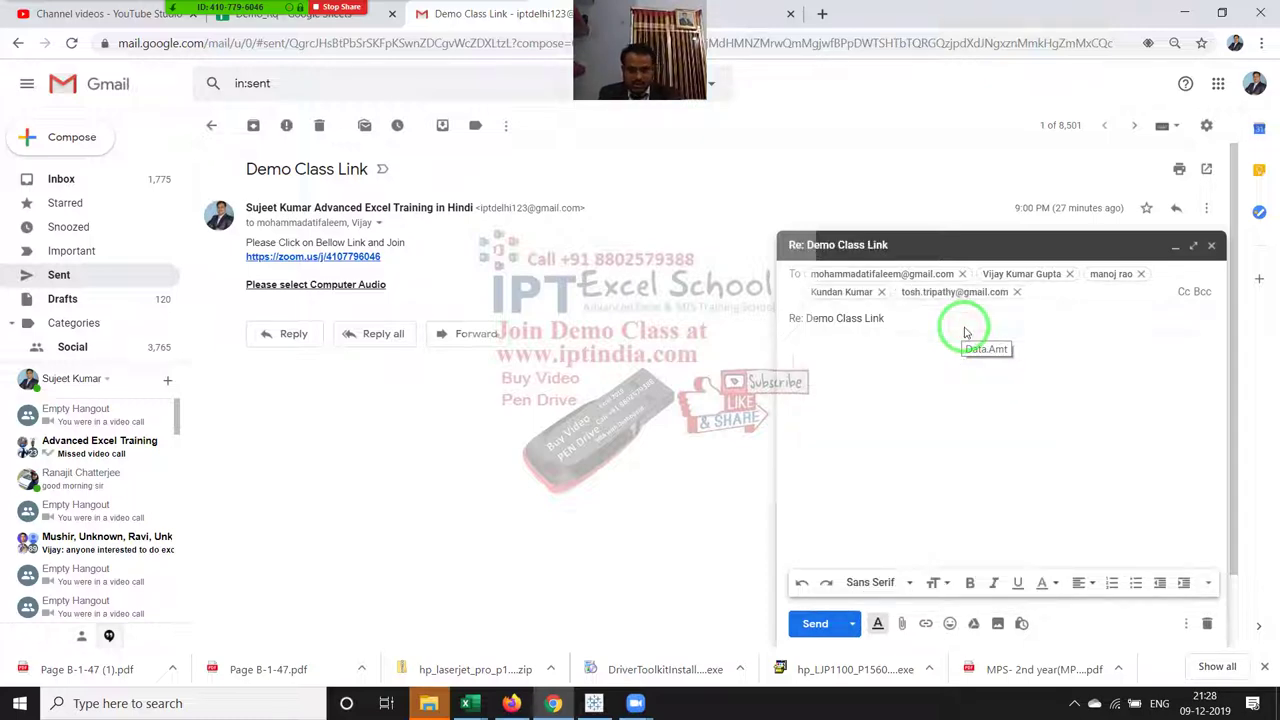
Step: Add two more contacts from autocomplete, making five added recipients in total
type("par")
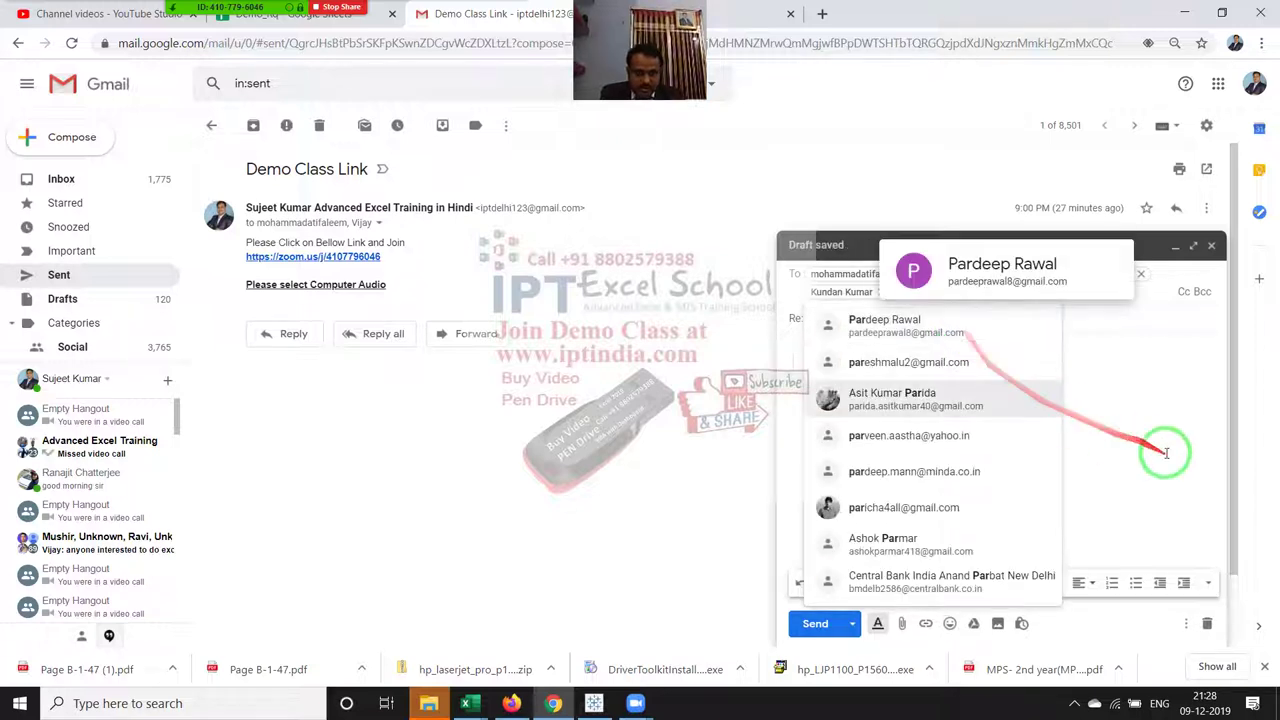
mouse_move(906, 326)
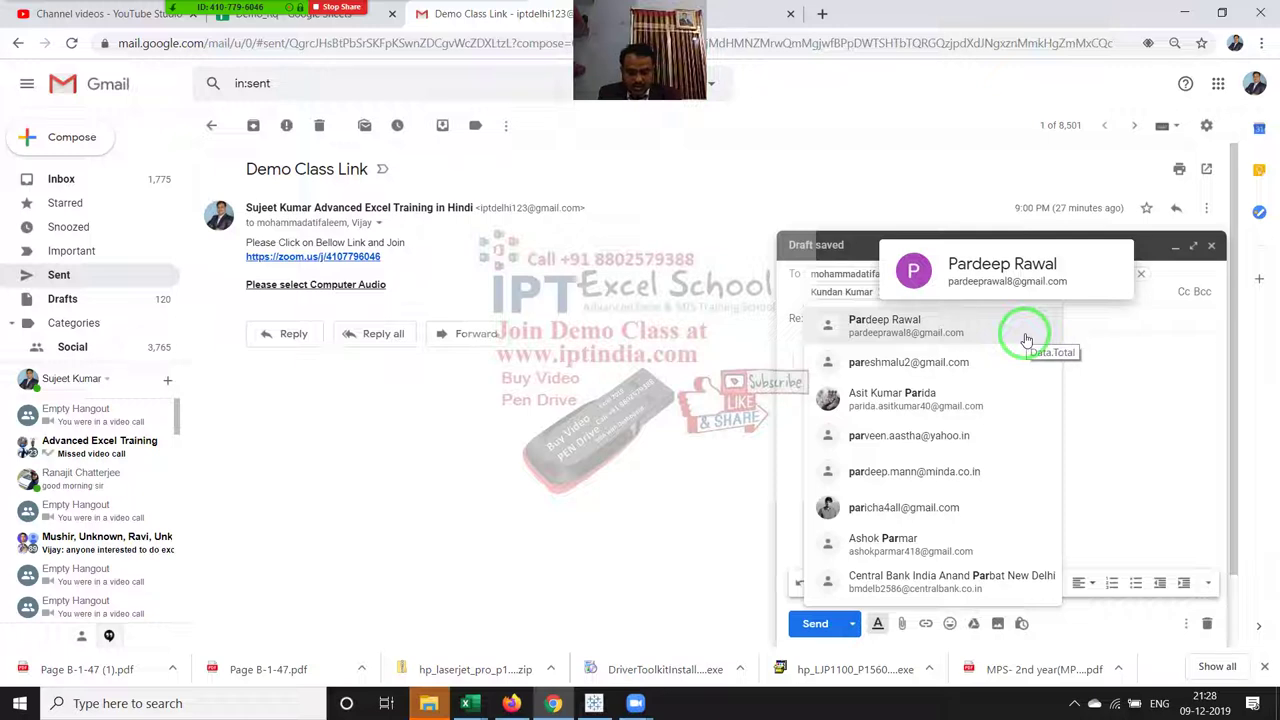
key("BackSpace")
key("BackSpace")
type("r")
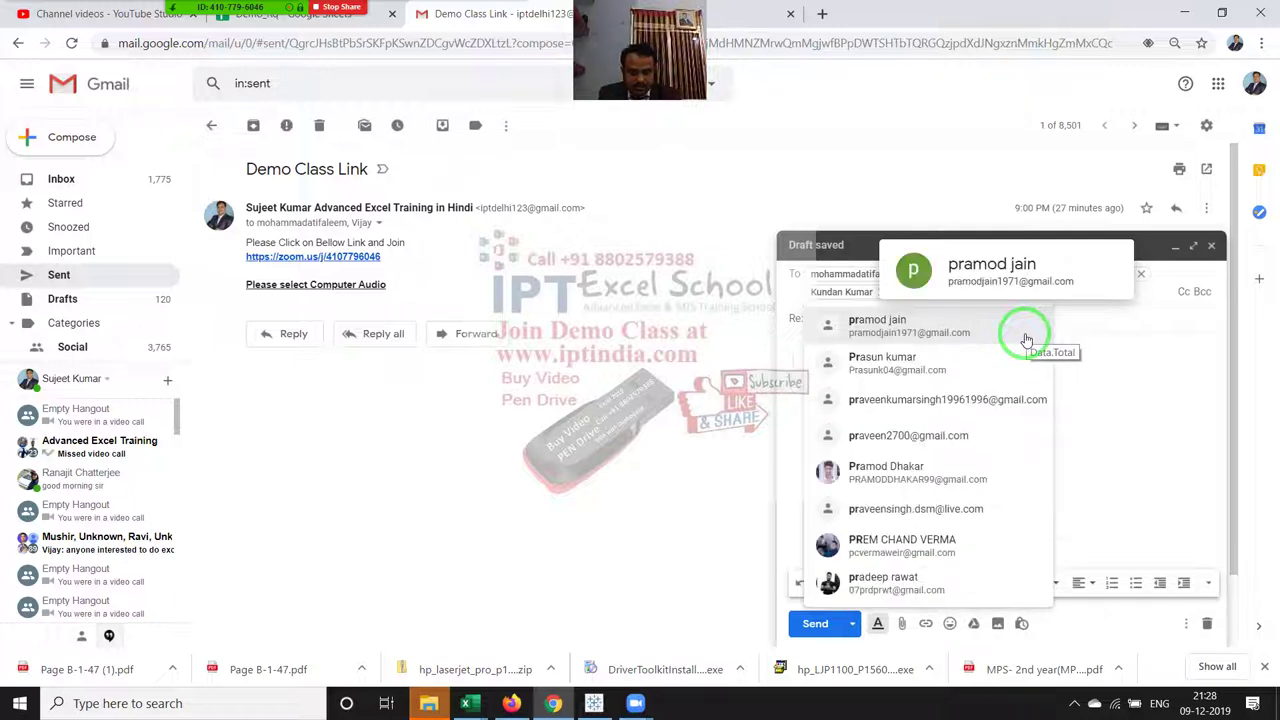
left_click(1000, 330)
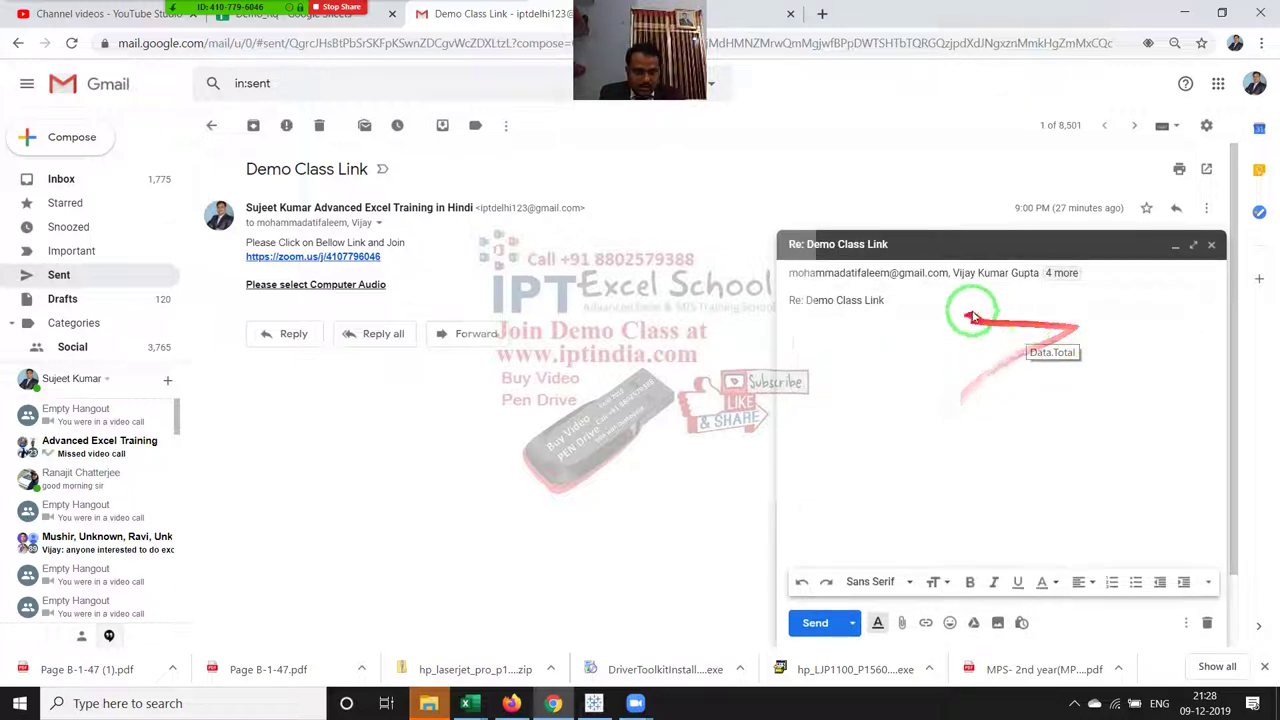
left_click(1105, 272)
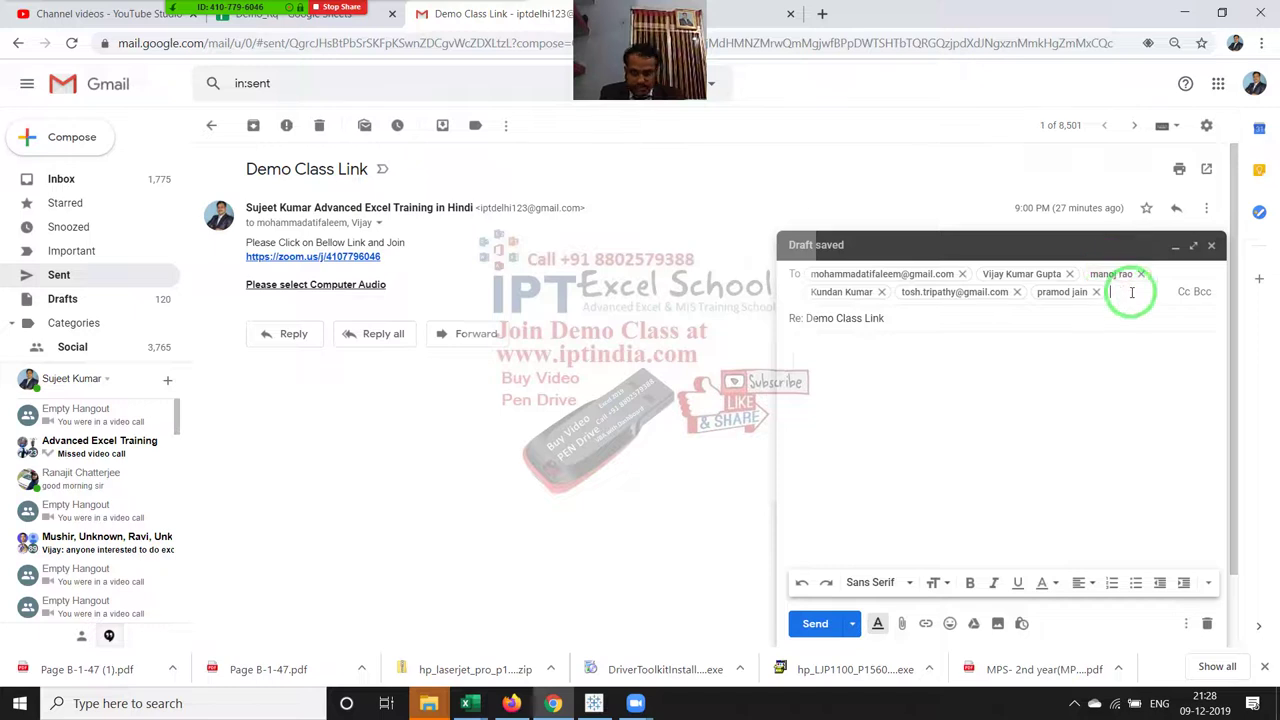
type("ravi")
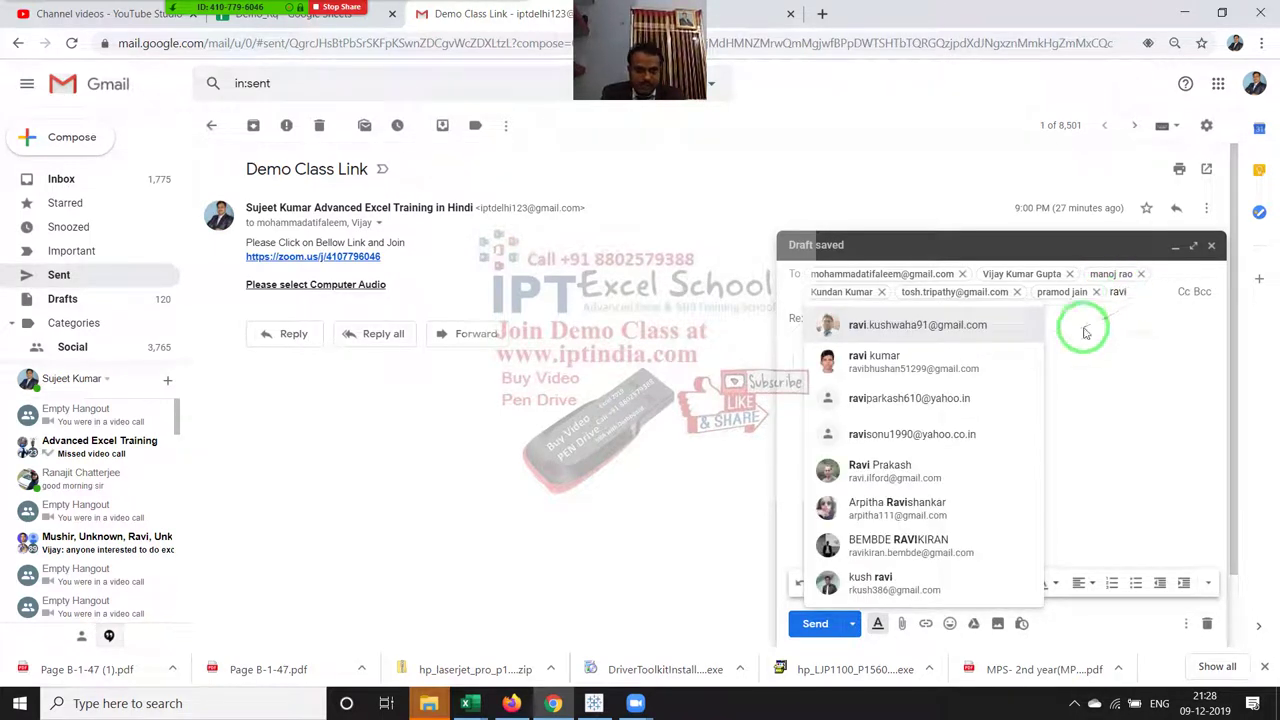
left_click(990, 355)
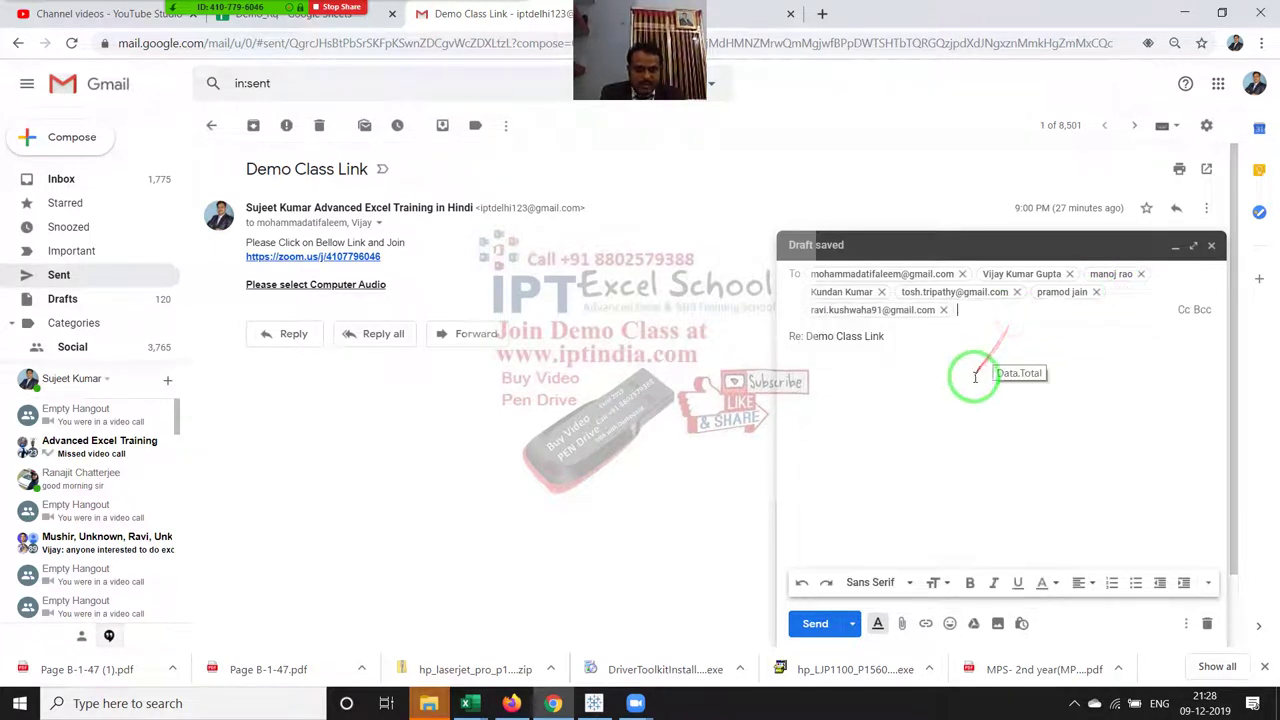
Step: Attach the DD.xlsx workbook from Desktop > New folder to the reply
left_click(901, 623)
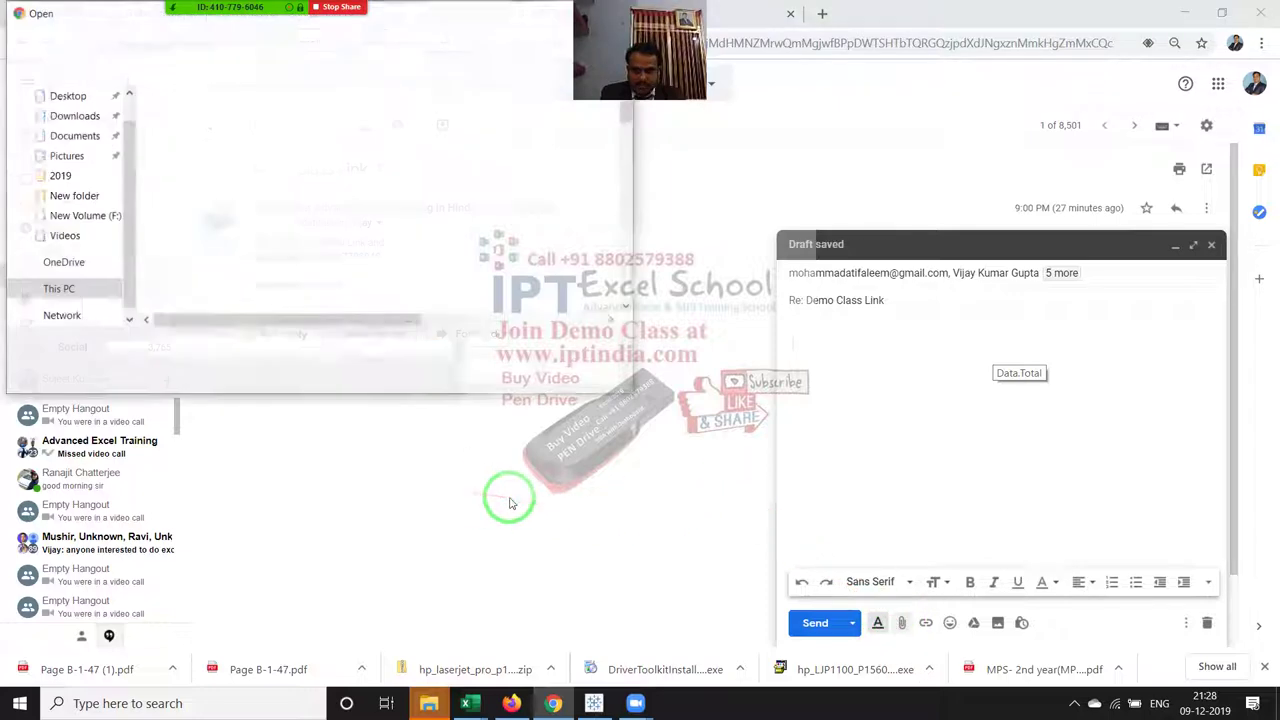
left_click(95, 137)
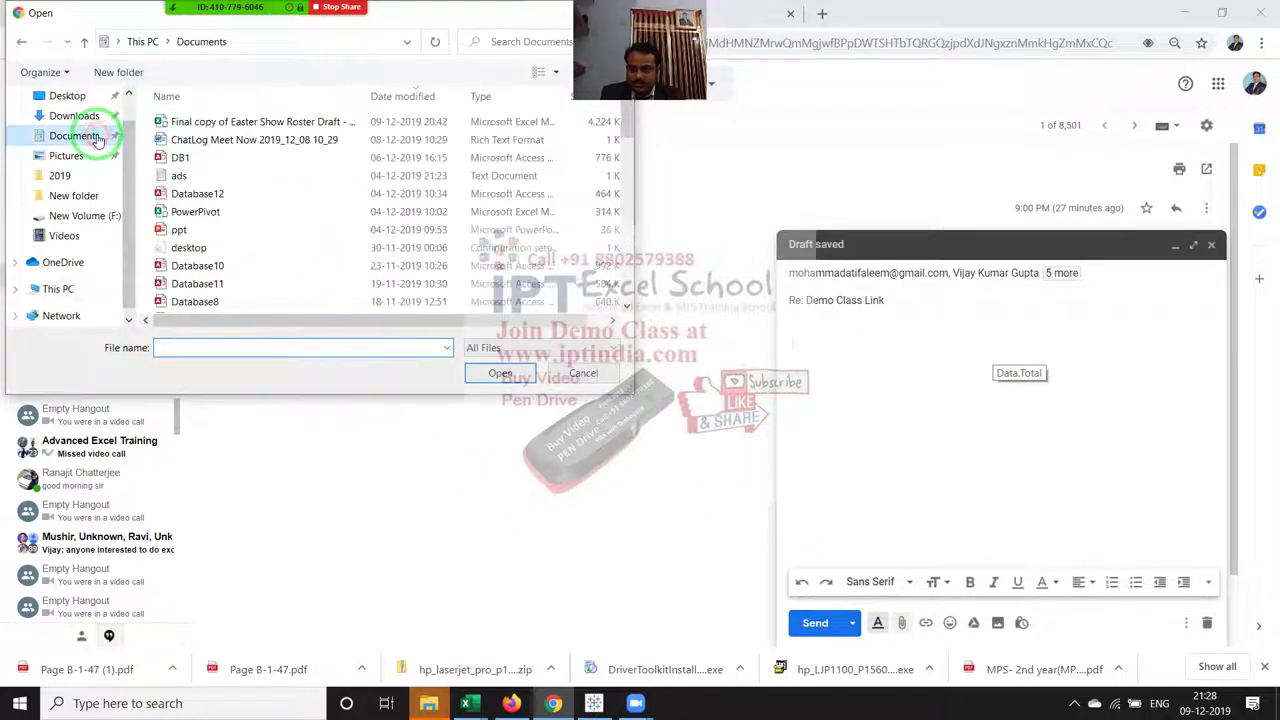
left_click(80, 116)
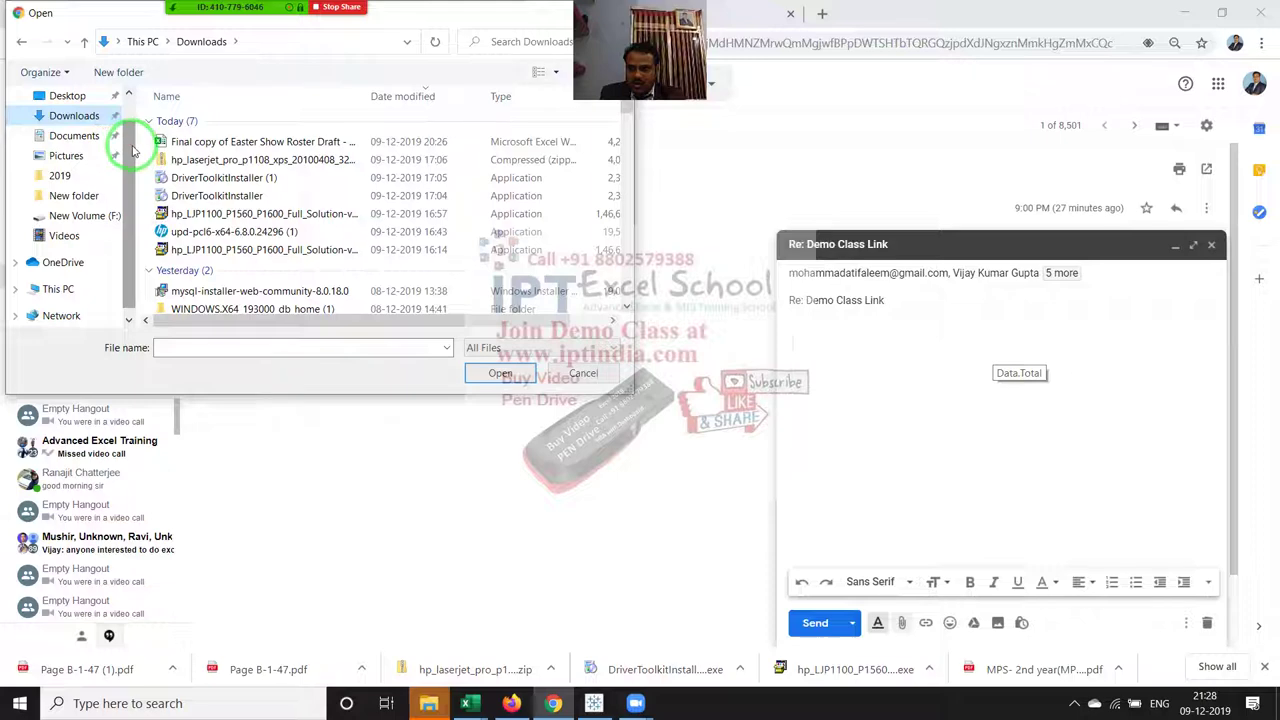
scroll(118, 138, "up", 1)
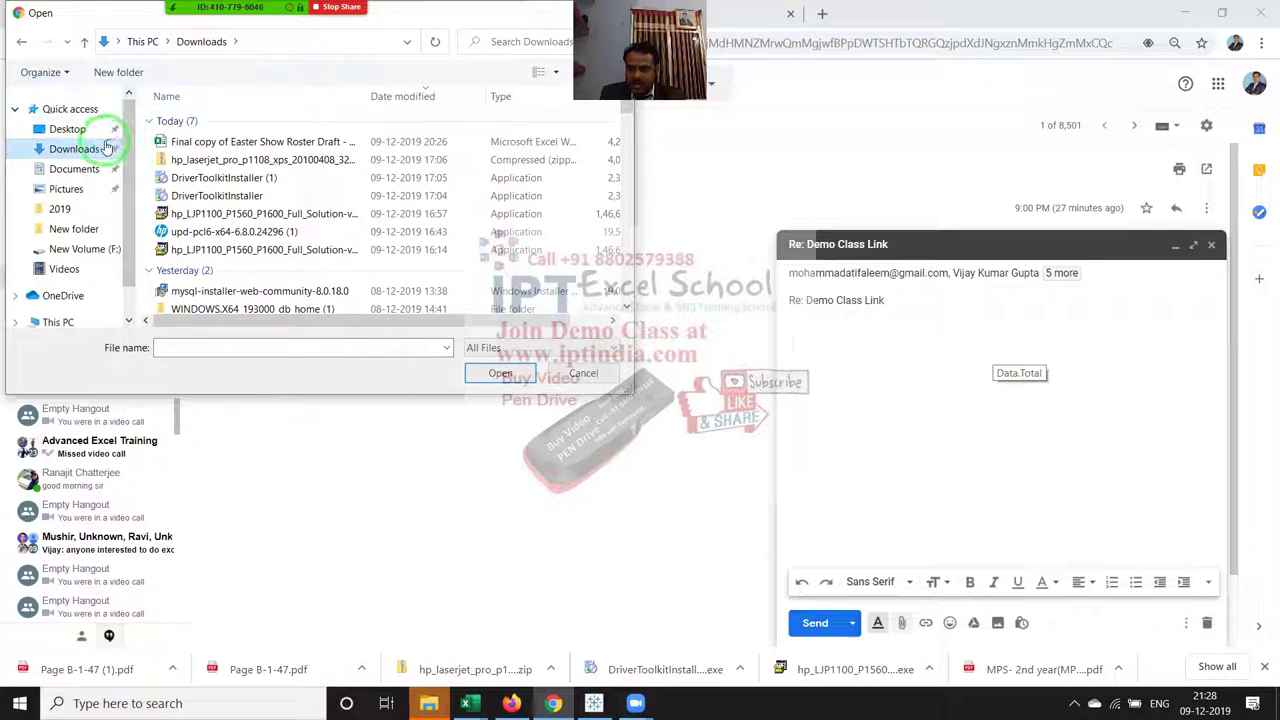
left_click(90, 137)
double_click(180, 123)
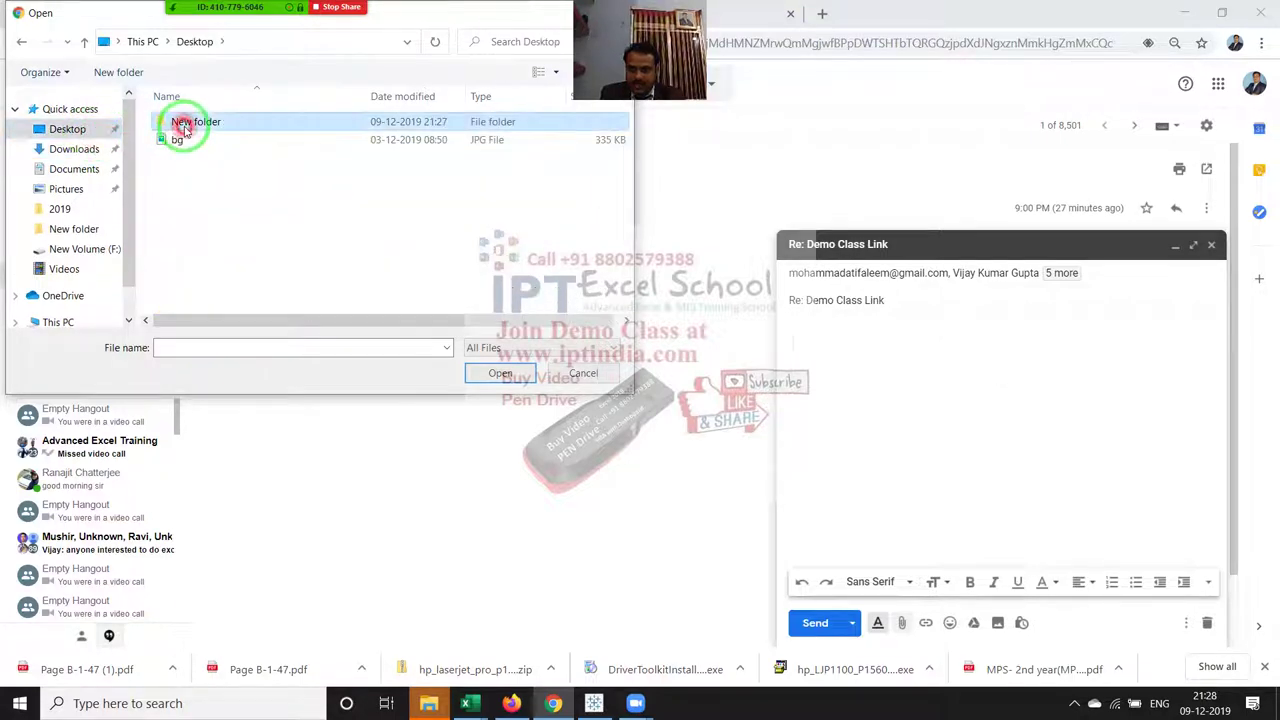
left_click(180, 122)
left_click(500, 372)
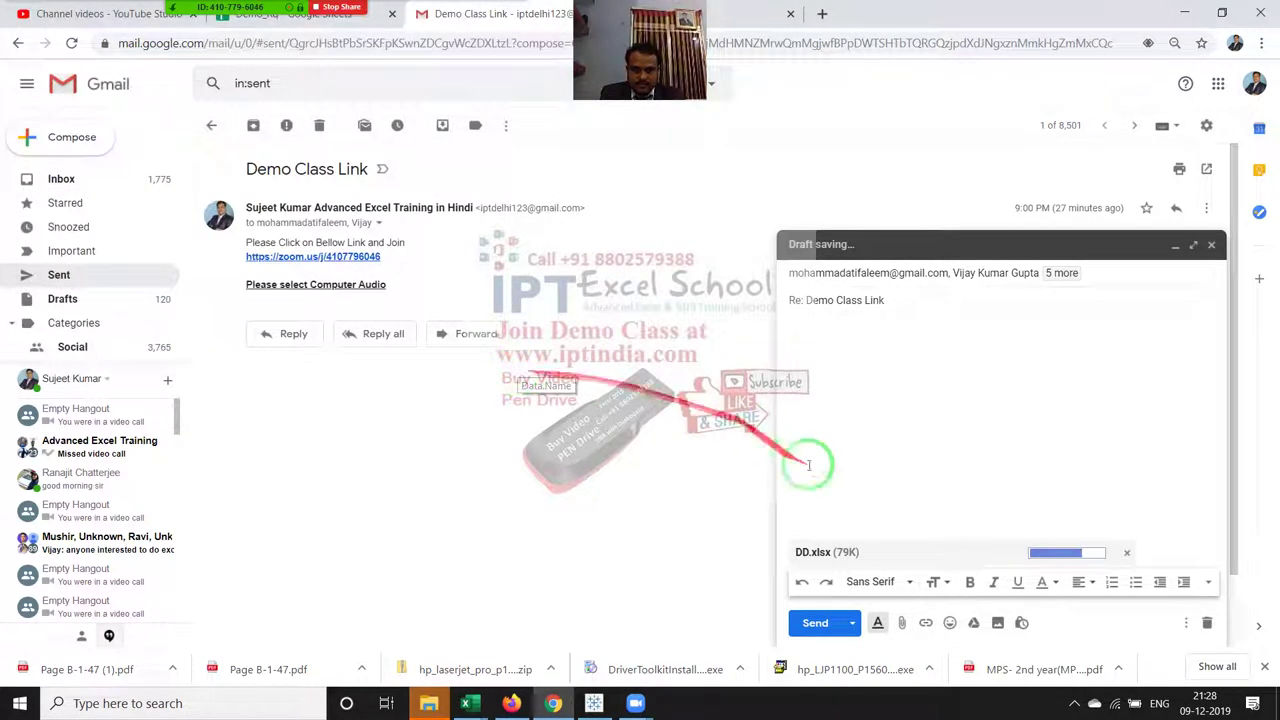
Step: Send the reply with DD.xlsx, return to the Inbox, and show the desktop with Win+D
left_click(823, 632)
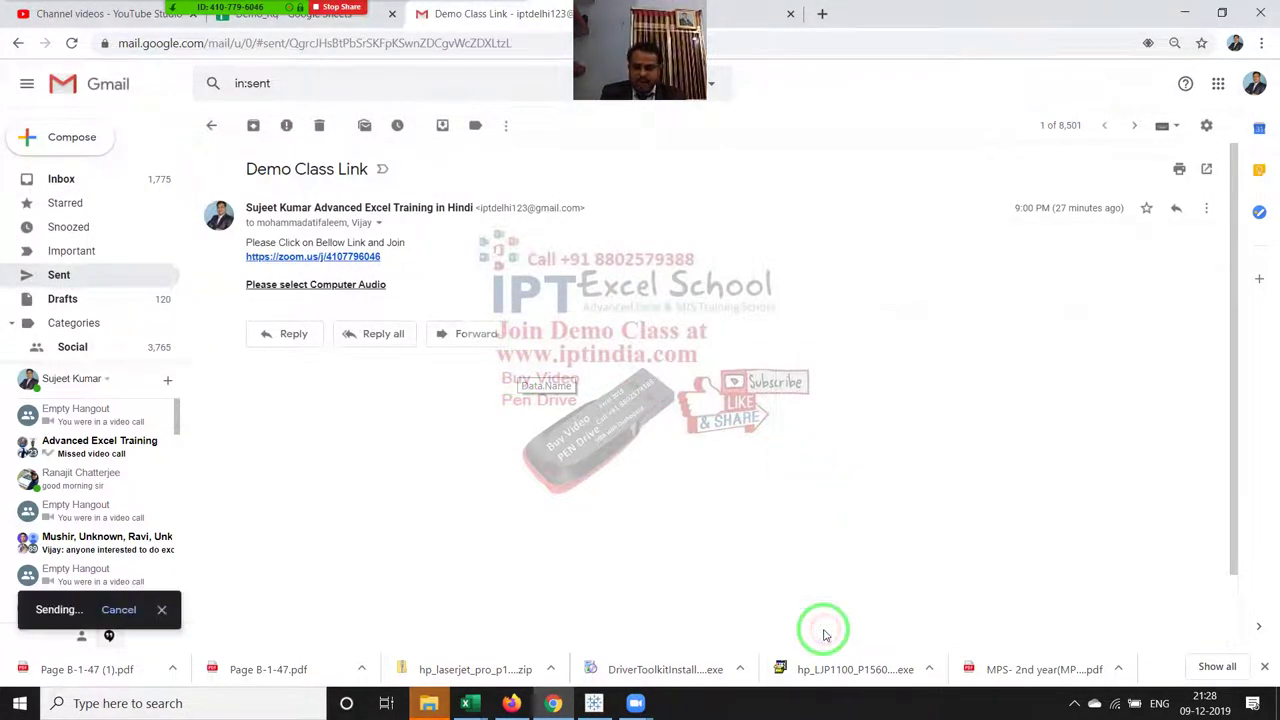
left_click(120, 178)
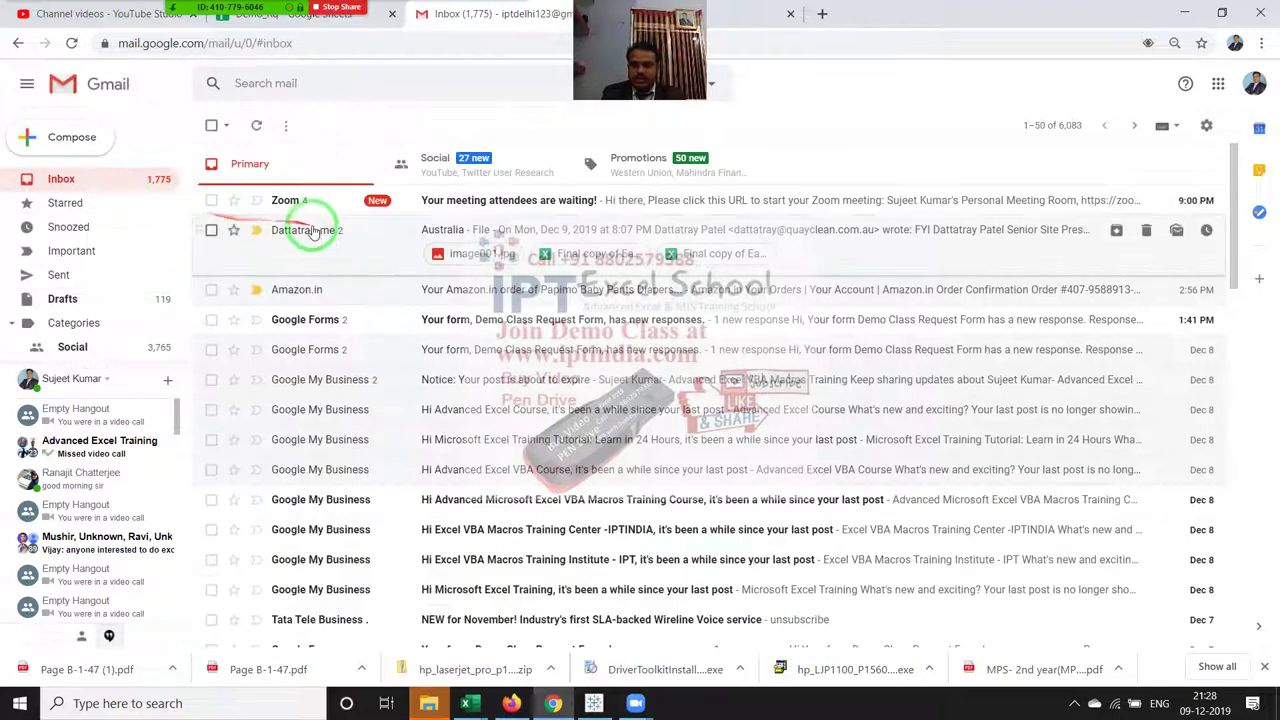
key("super+d")
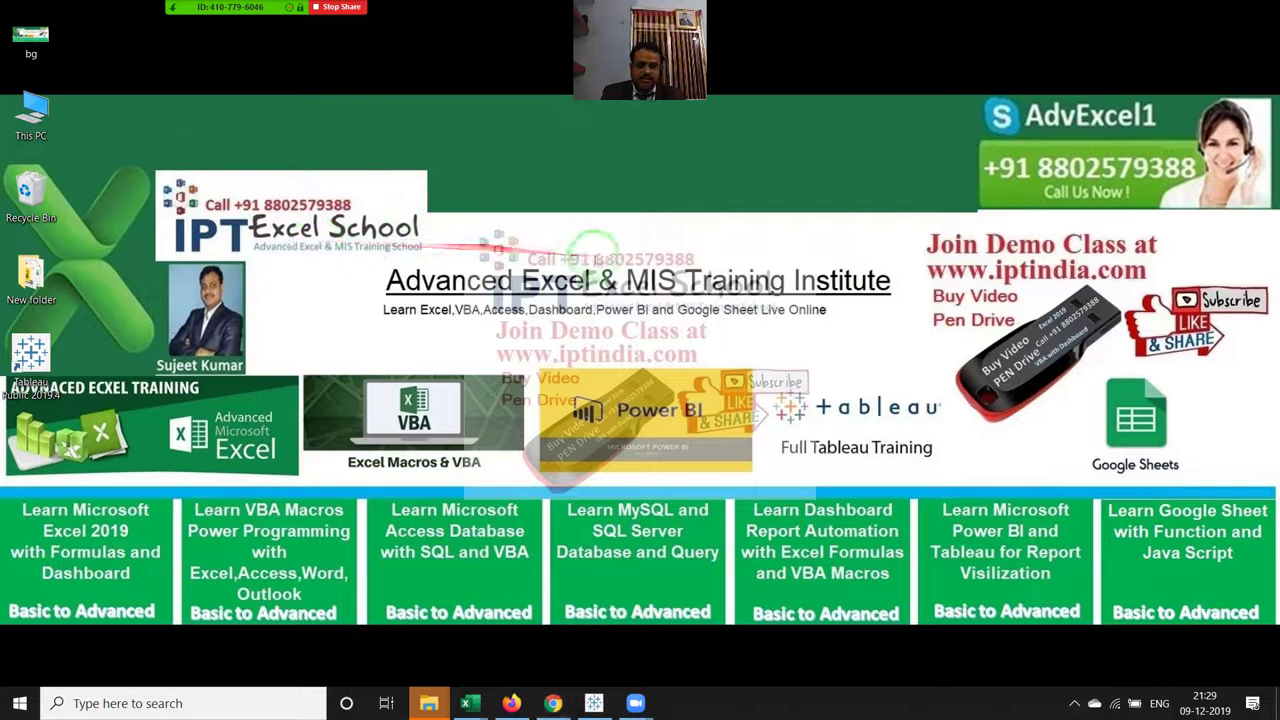
right_click(589, 209)
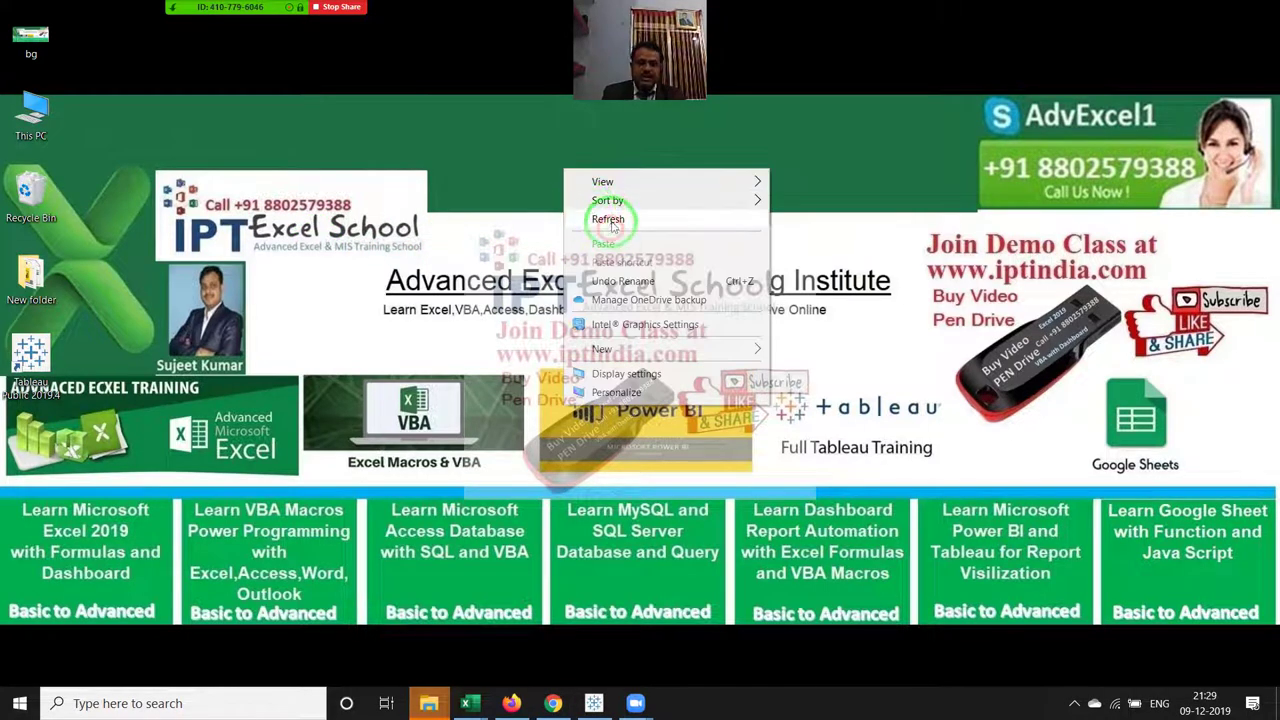
left_click(612, 222)
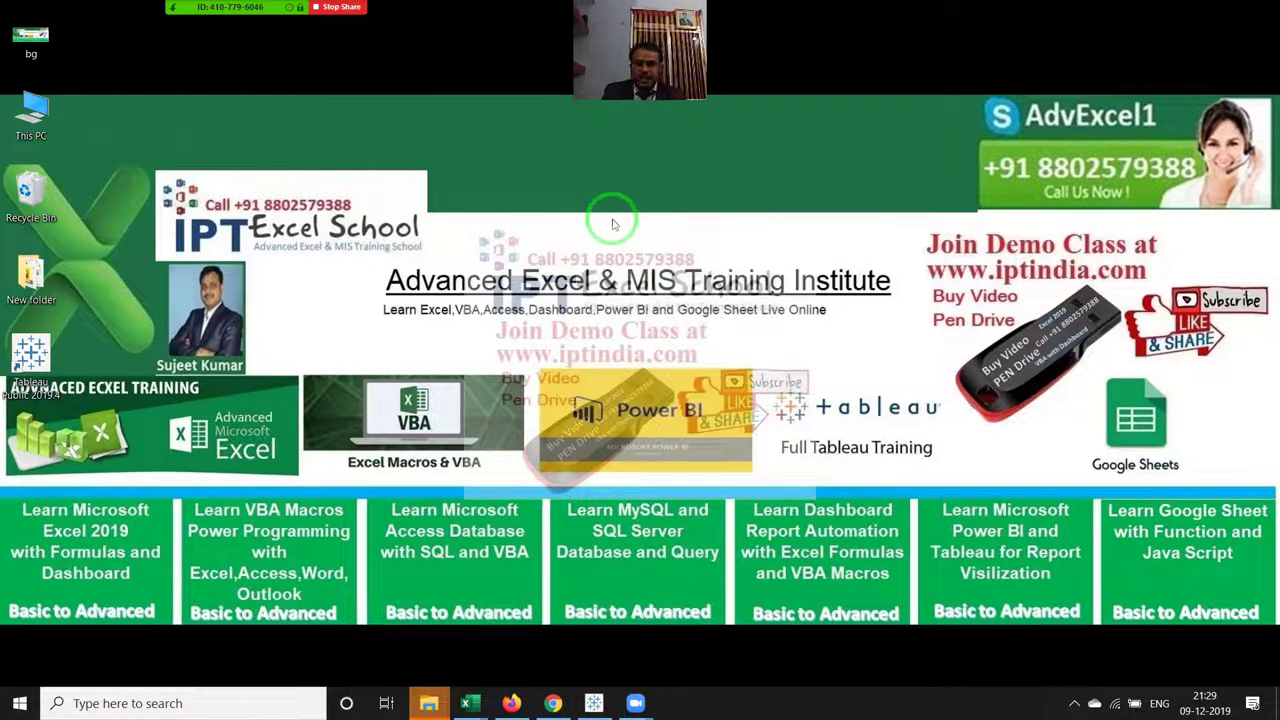